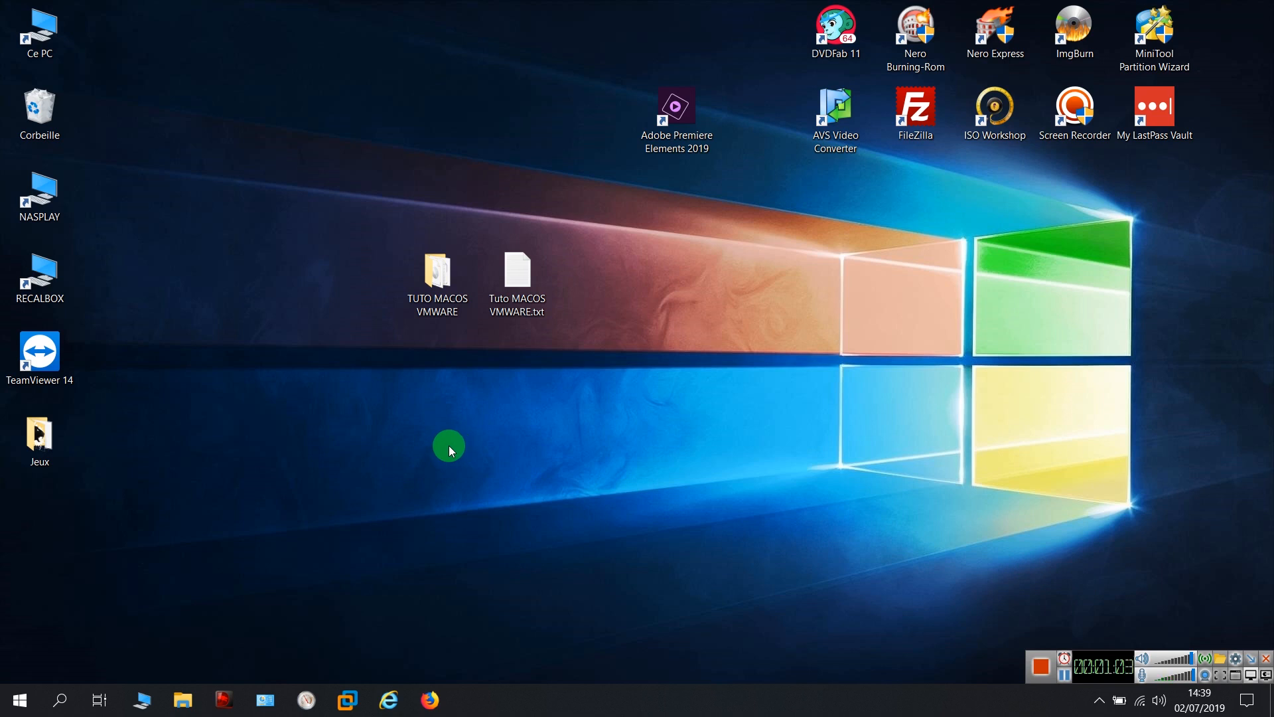
Open the TUTO MACOS VMWARE desktop folder to show its five tutorial files
{"action": "double_click", "coordinate": [436, 281]}
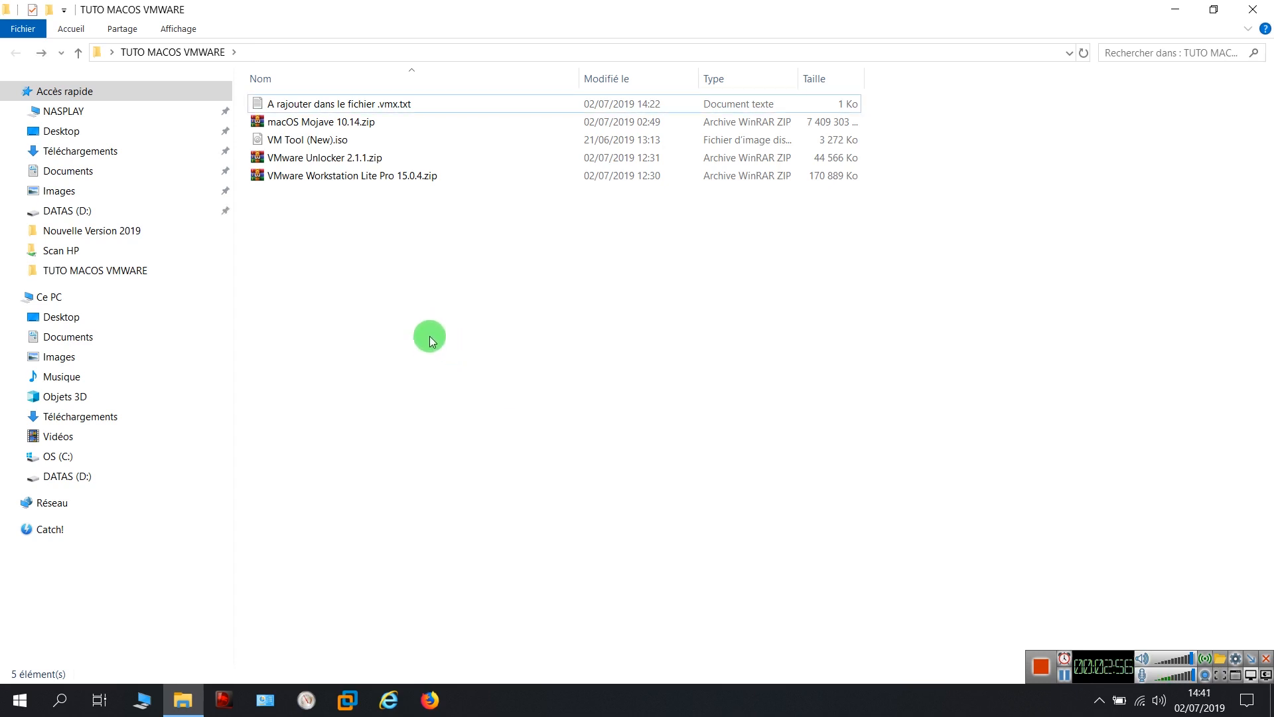
Extract VMware Workstation Lite Pro 15.0.4.zip to its own folder and check it contains the installer
{"action": "right_click", "coordinate": [341, 181]}
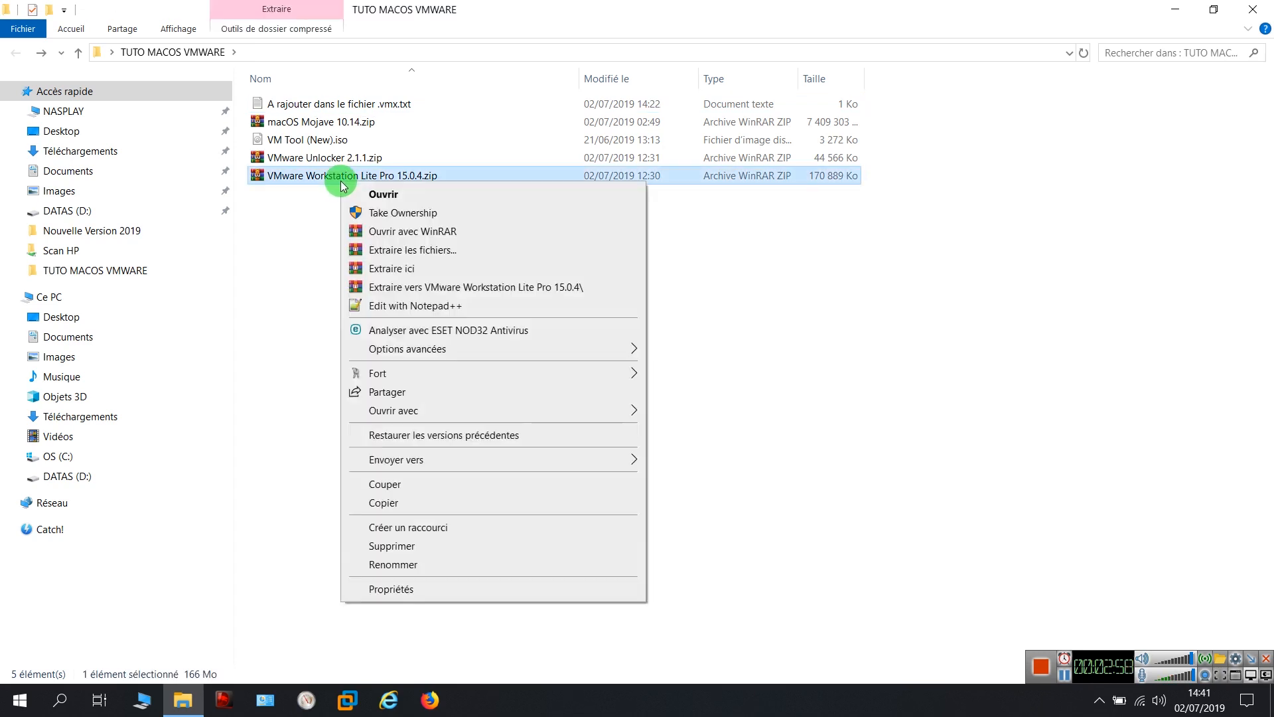
{"action": "left_click", "coordinate": [413, 288]}
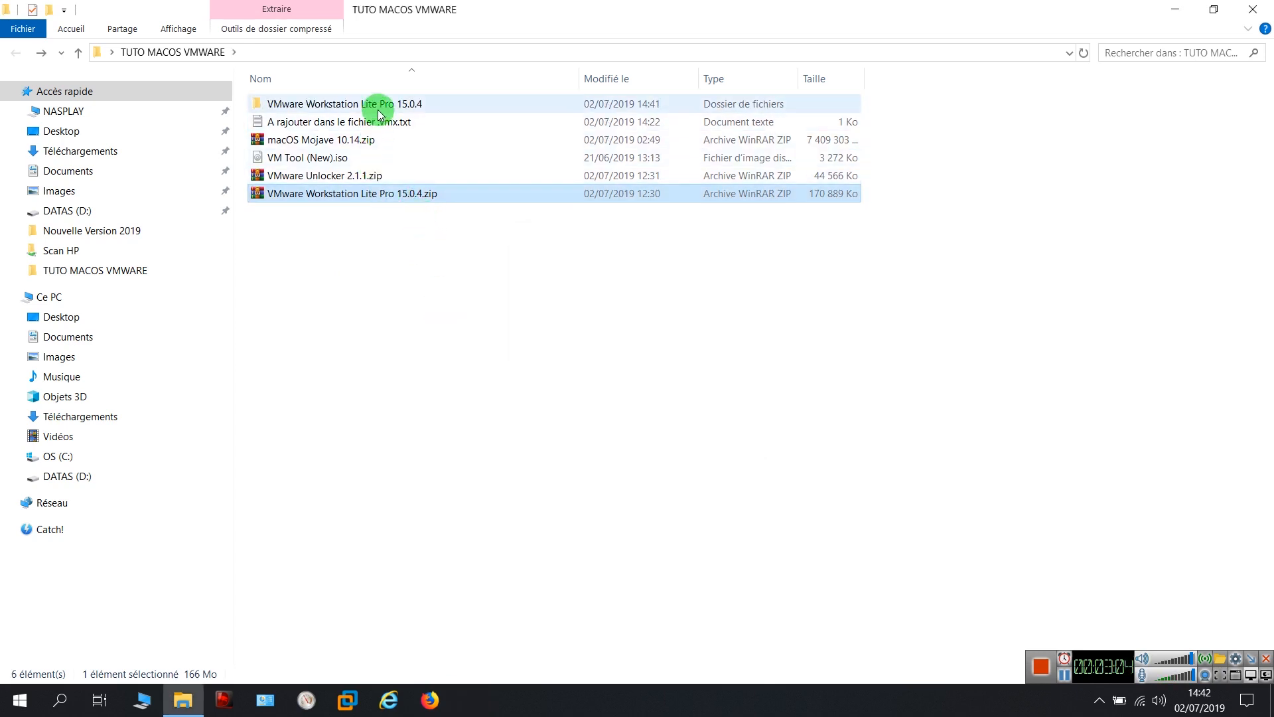
{"action": "double_click", "coordinate": [378, 107]}
{"action": "left_click", "coordinate": [345, 141]}
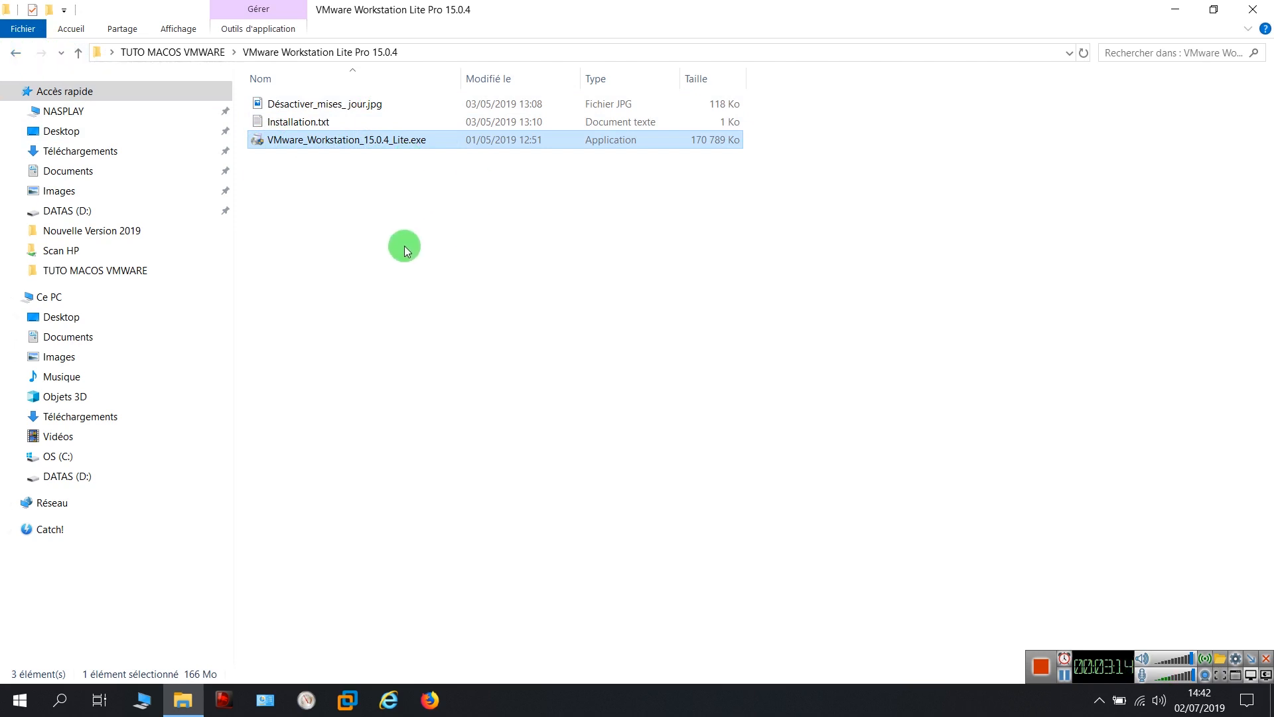
{"action": "left_click", "coordinate": [404, 245]}
{"action": "left_click", "coordinate": [14, 52]}
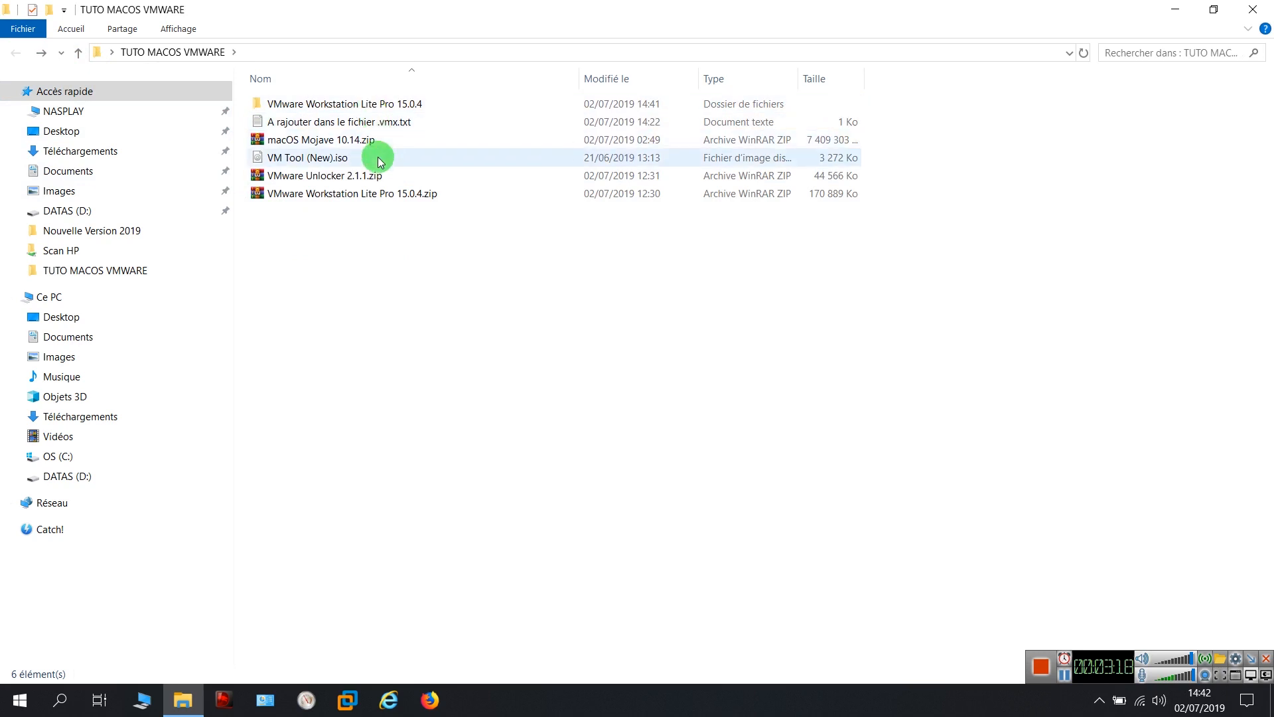
Extract VMware Unlocker 2.1.1.zip to its own folder, inspect it, and launch VMware Workstation
{"action": "left_click", "coordinate": [343, 176]}
{"action": "right_click", "coordinate": [345, 181]}
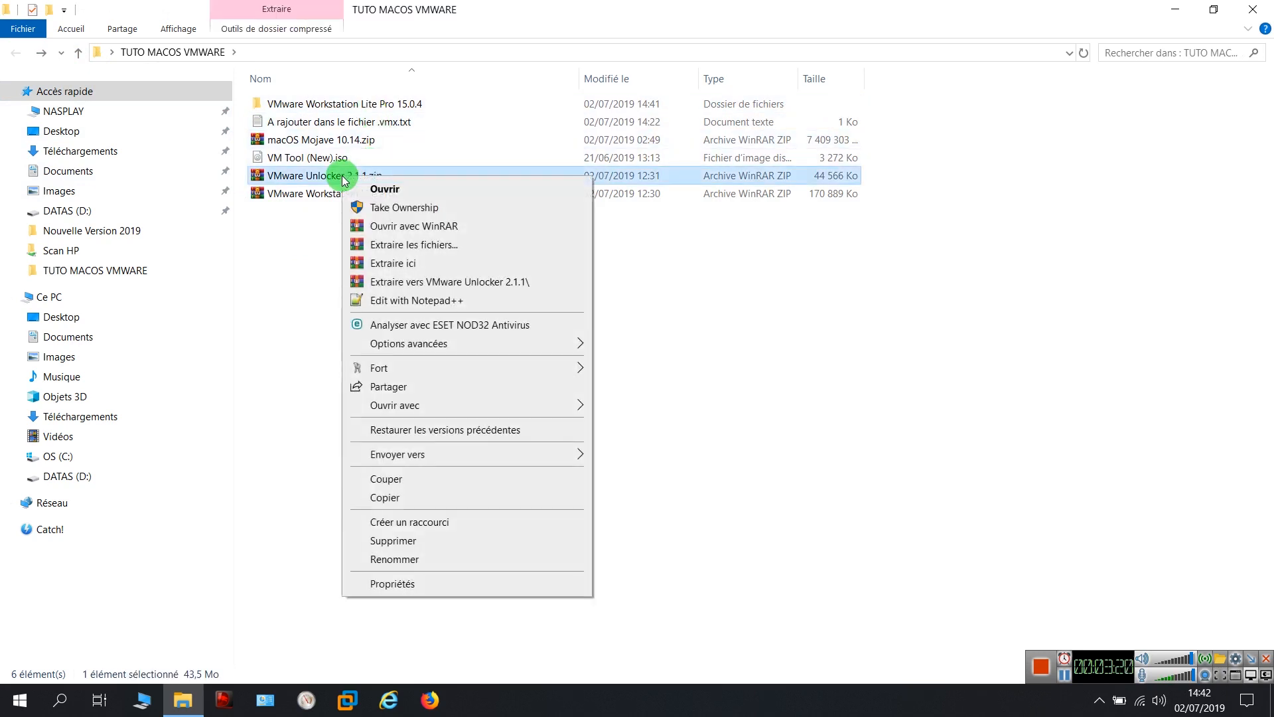
{"action": "left_click", "coordinate": [404, 282]}
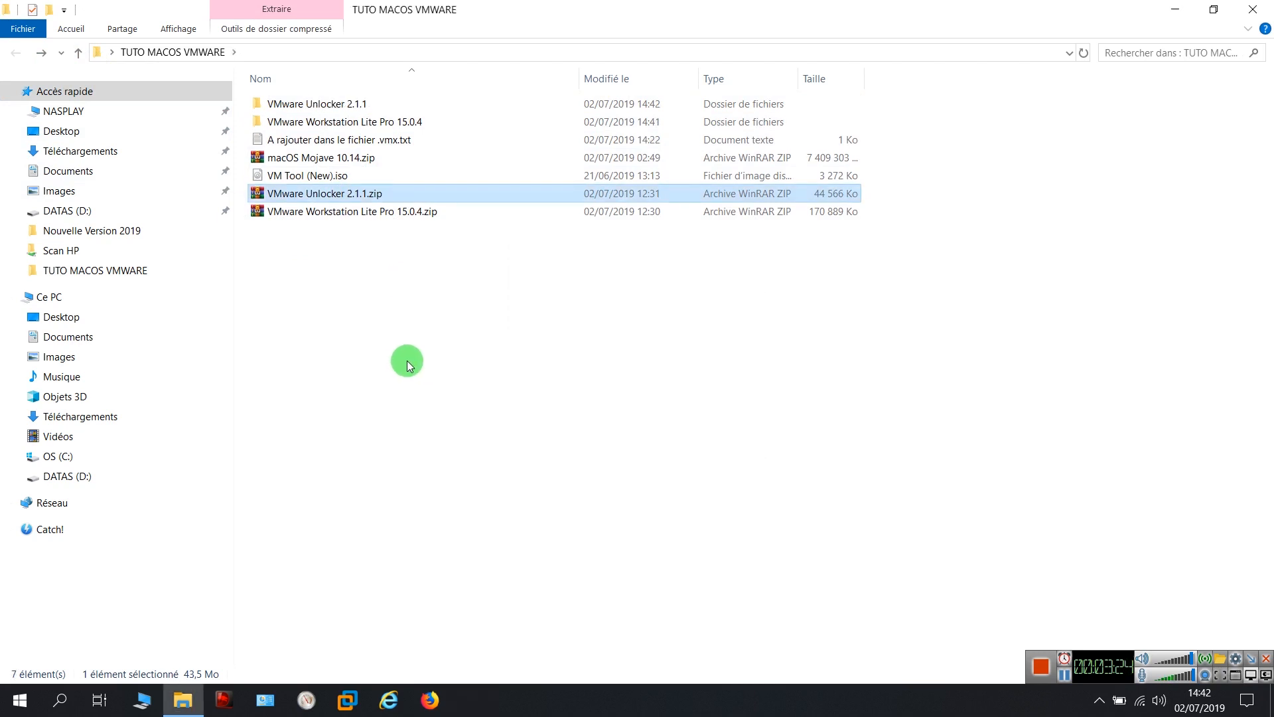
{"action": "left_click", "coordinate": [342, 105]}
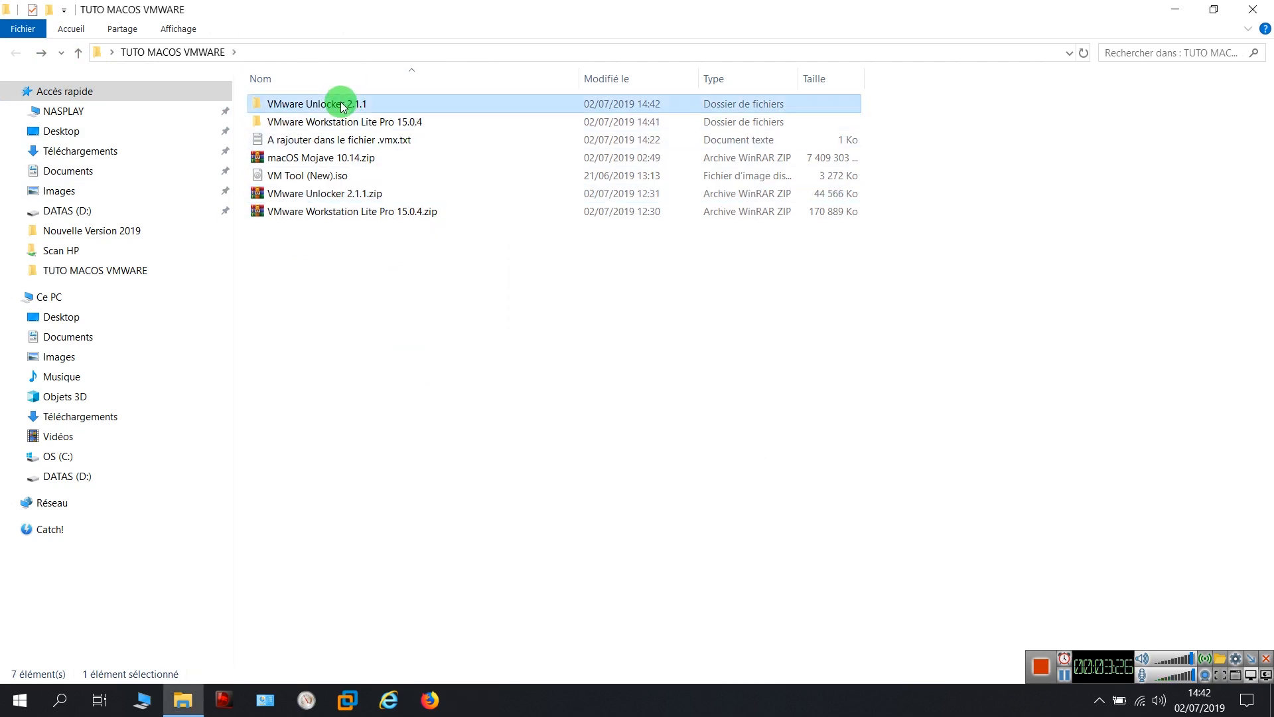
{"action": "double_click", "coordinate": [341, 104]}
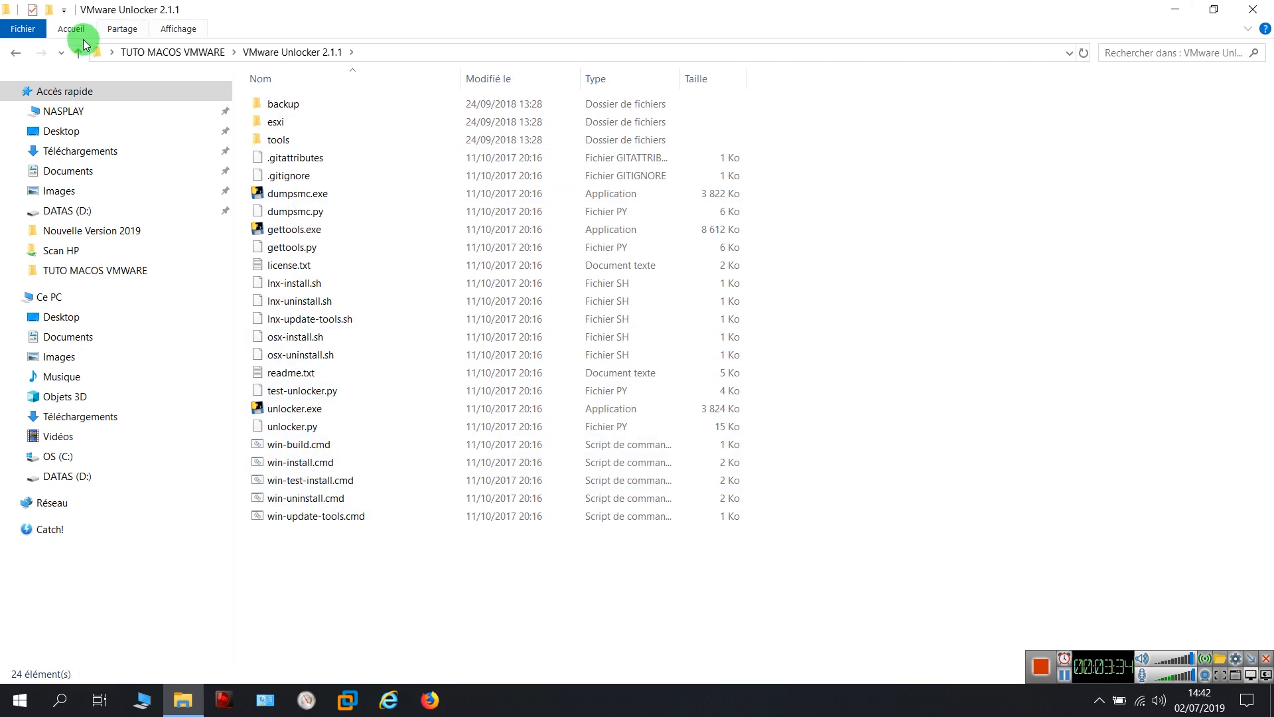
{"action": "left_click", "coordinate": [15, 51]}
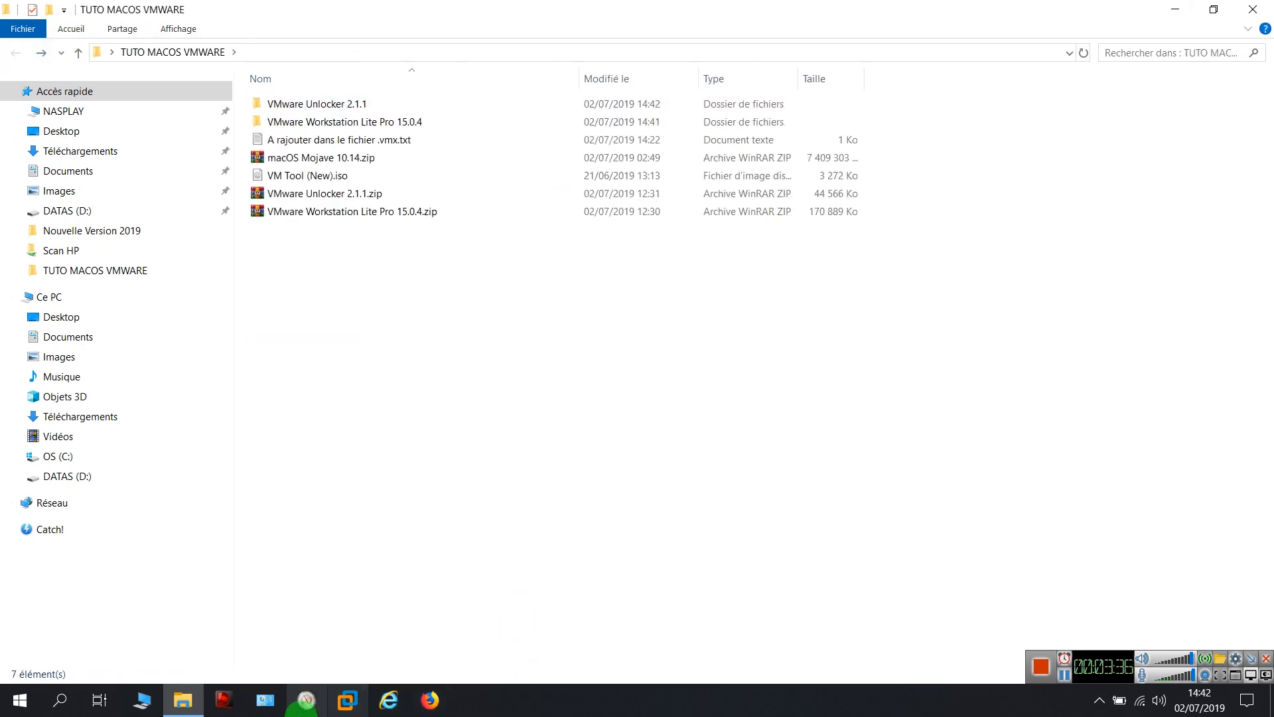
{"action": "left_click", "coordinate": [345, 704]}
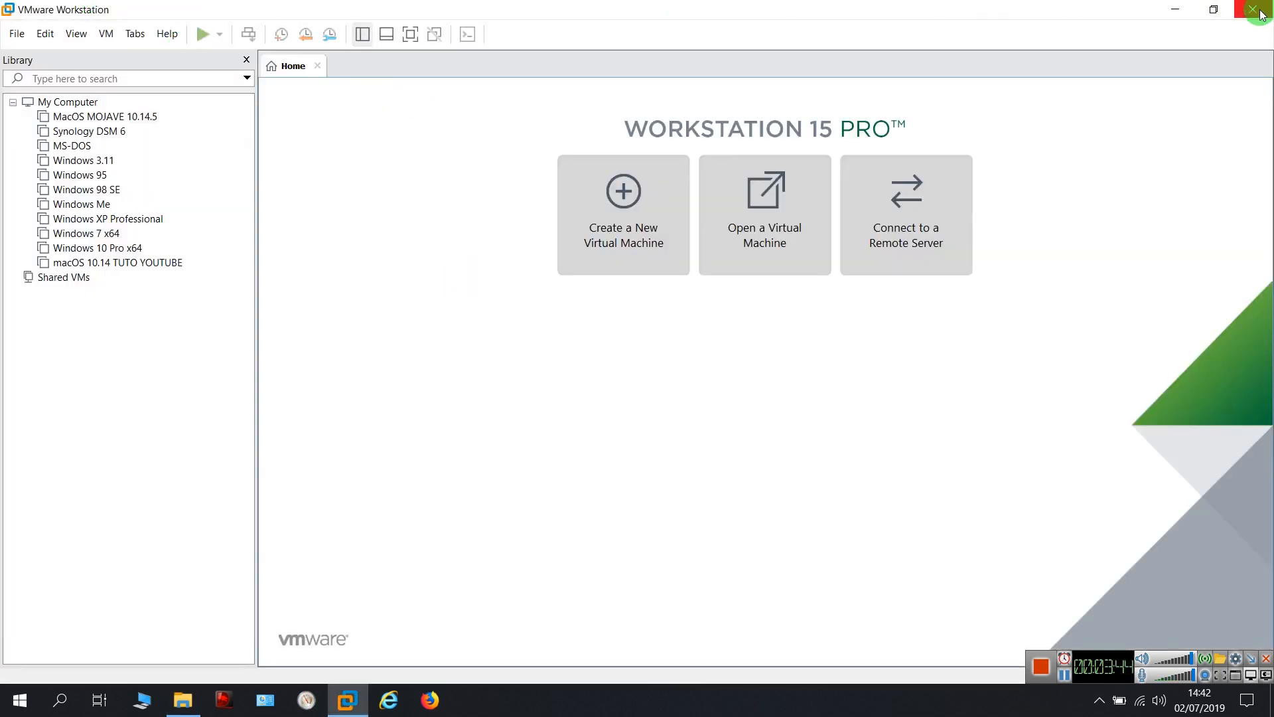
Close the VMware Workstation 15 Pro window
{"action": "left_click", "coordinate": [1177, 10]}
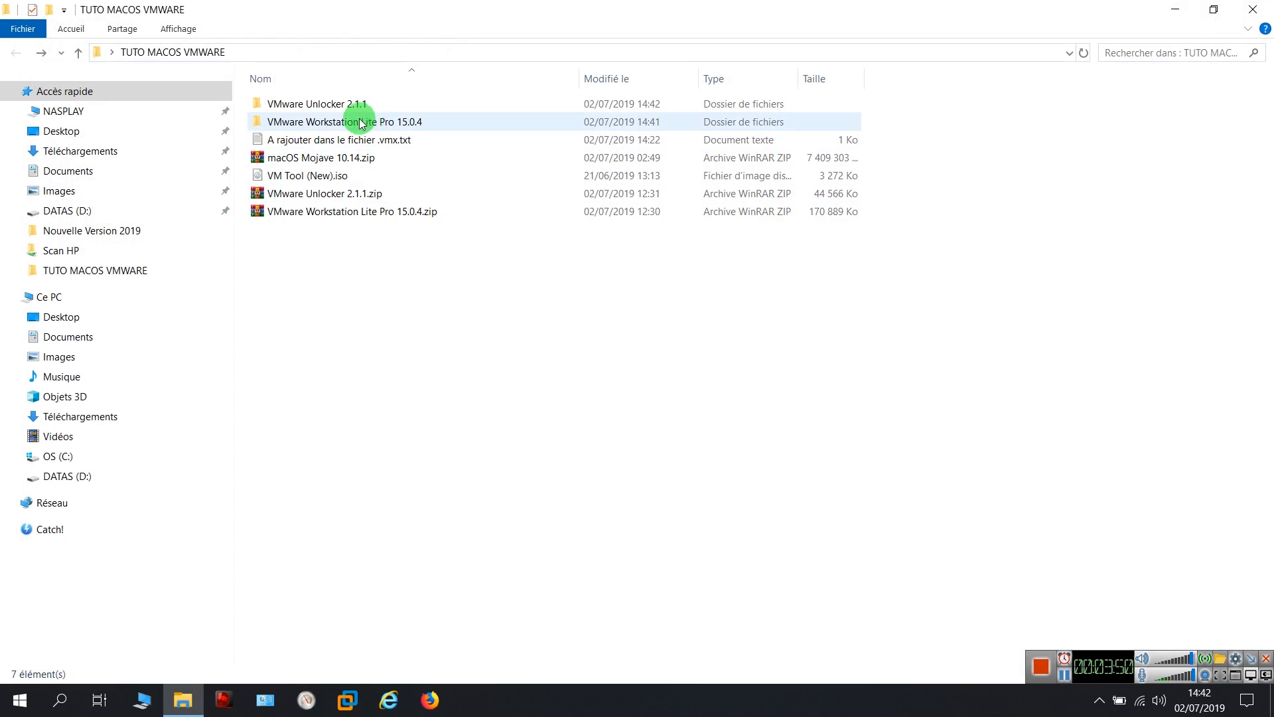
Run VMware Unlocker 2.1.1's win-install.cmd as administrator, then return to TUTO MACOS VMWARE
{"action": "double_click", "coordinate": [326, 106]}
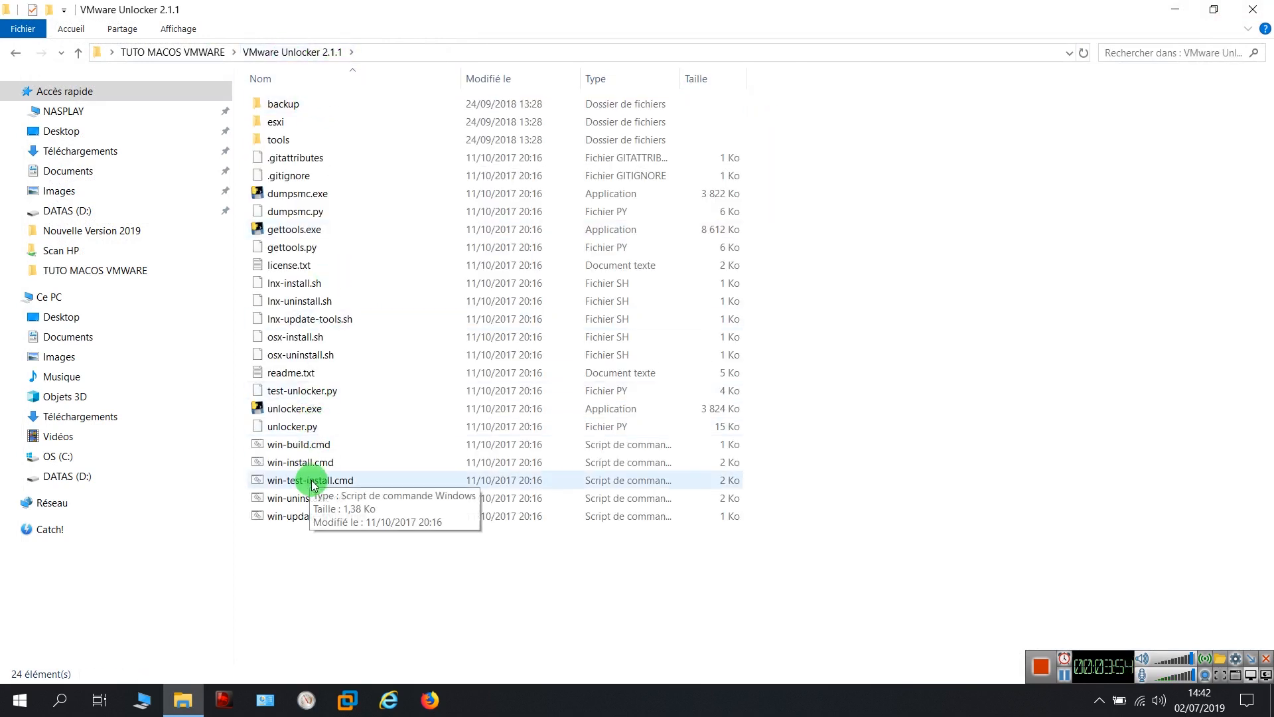
{"action": "left_click", "coordinate": [275, 465]}
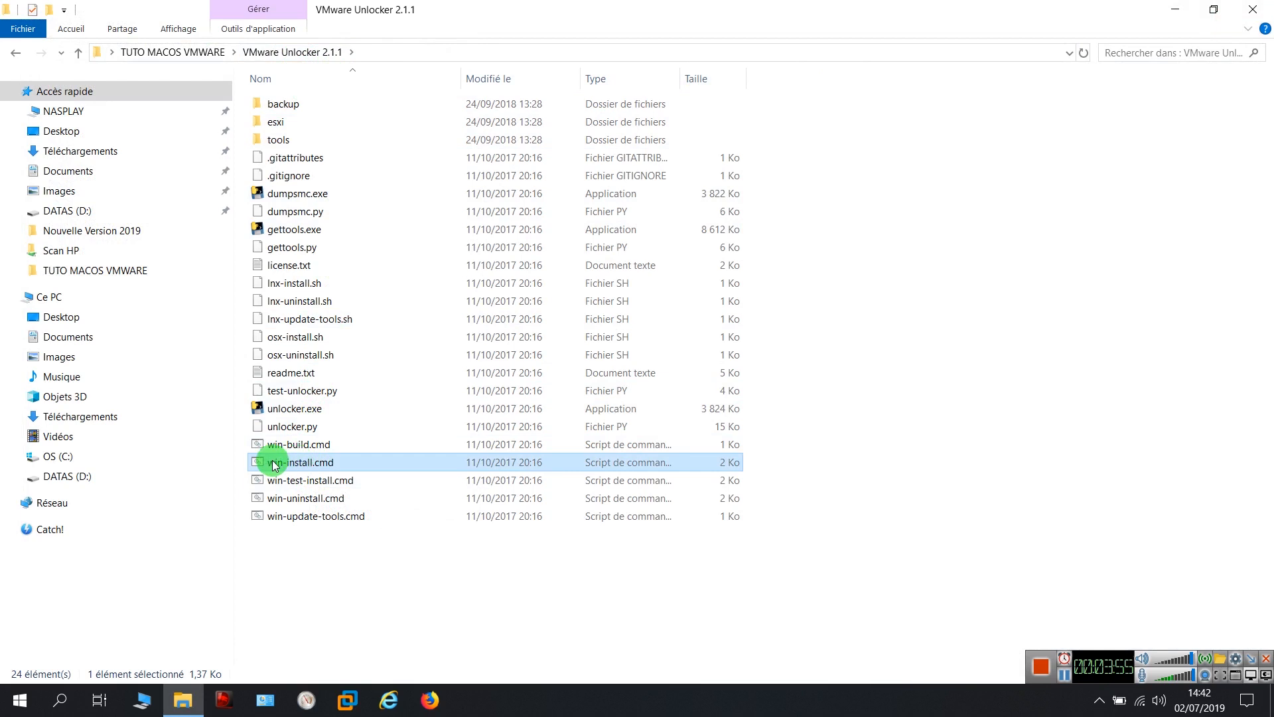
{"action": "right_click", "coordinate": [310, 464]}
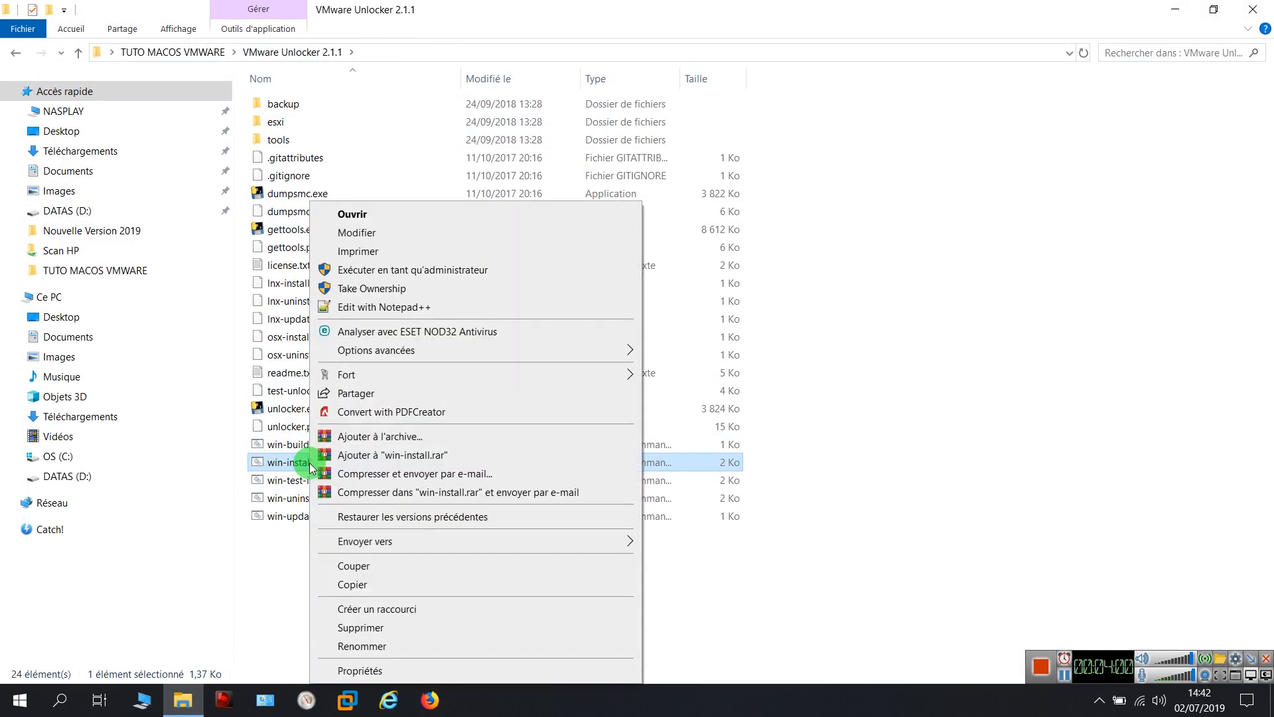
{"action": "left_click", "coordinate": [403, 271]}
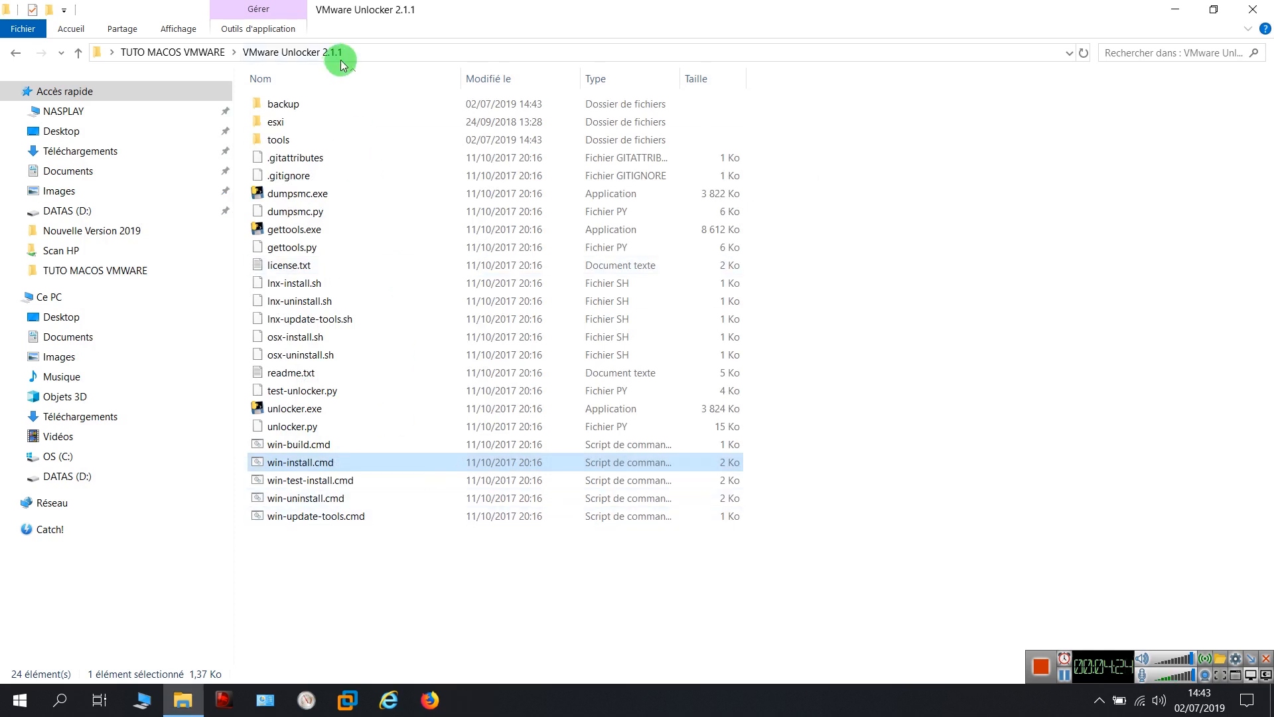
{"action": "left_click", "coordinate": [203, 54]}
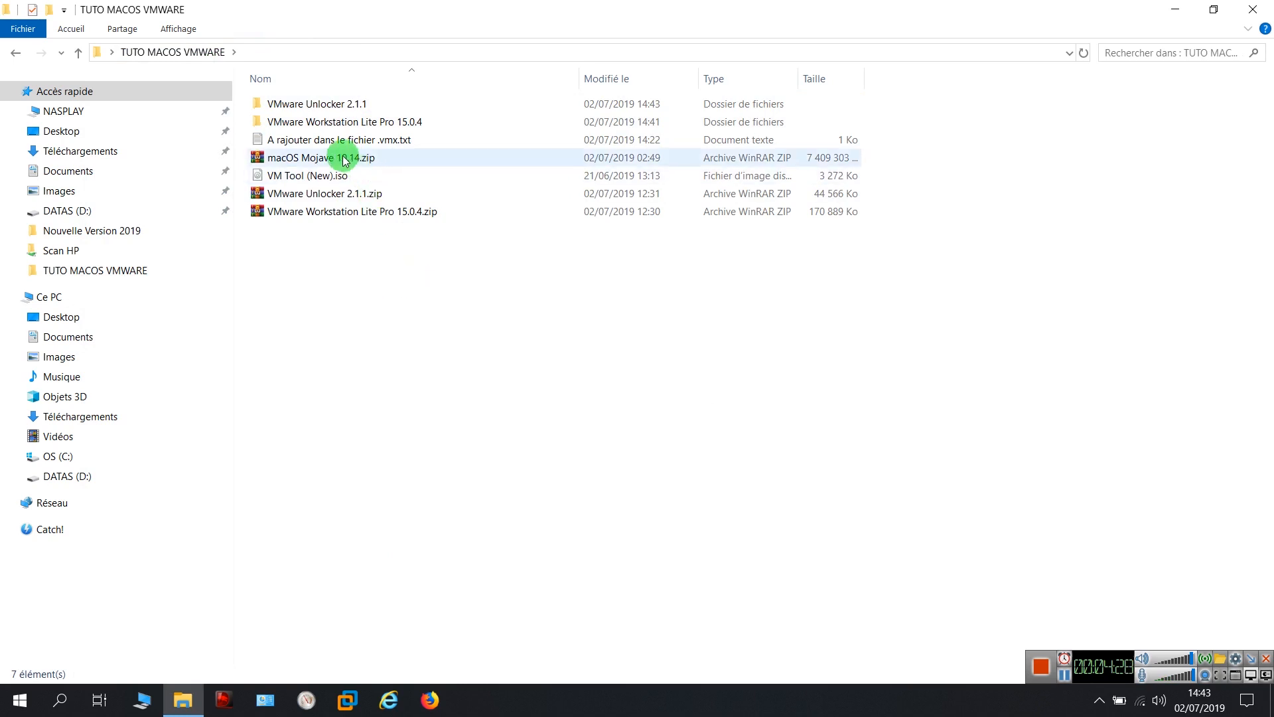
Extract macOS Mojave 10.14.zip into a macOS Mojave 10.14 folder and minimize File Explorer
{"action": "left_click", "coordinate": [322, 161]}
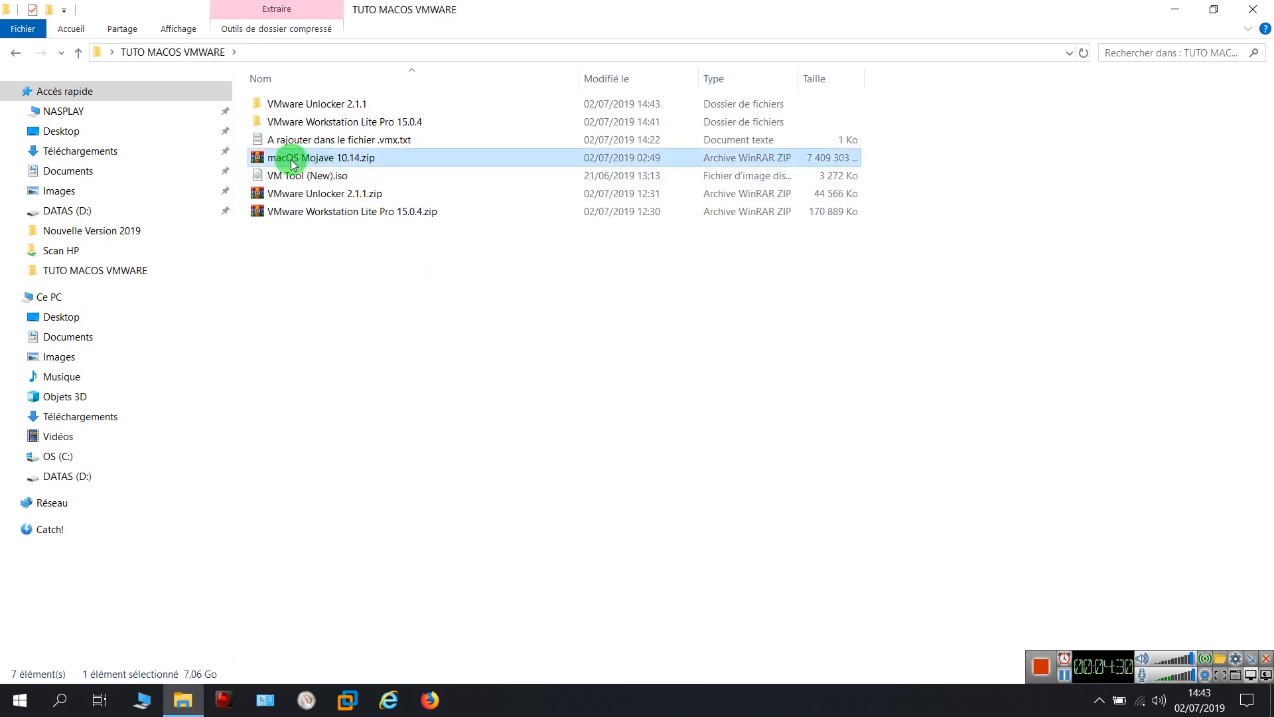
{"action": "right_click", "coordinate": [292, 162]}
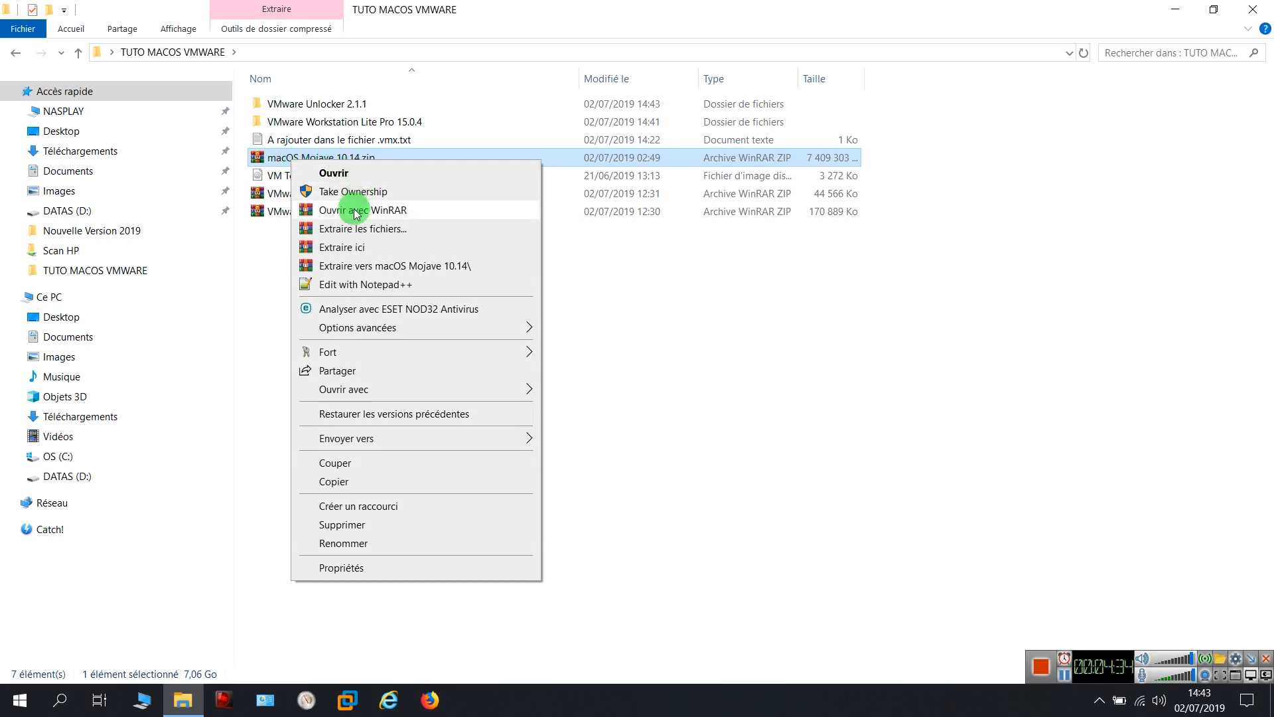
{"action": "left_click", "coordinate": [372, 266]}
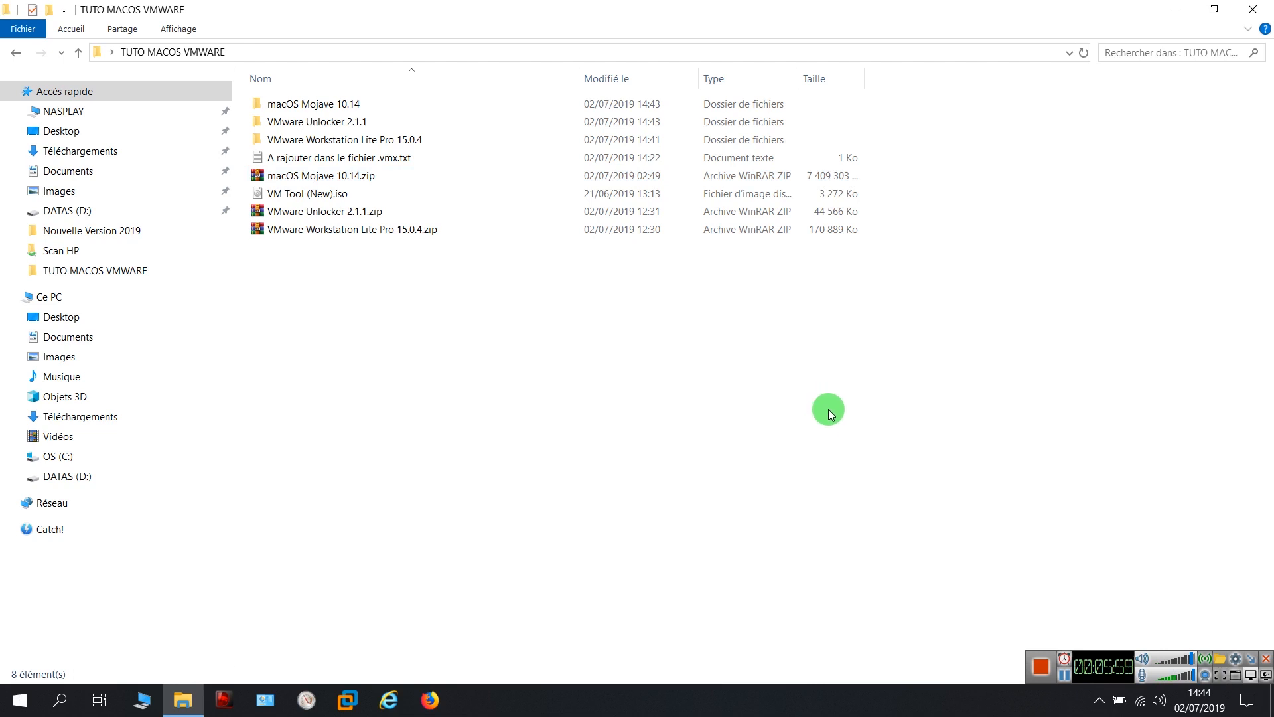
{"action": "left_click", "coordinate": [1173, 17]}
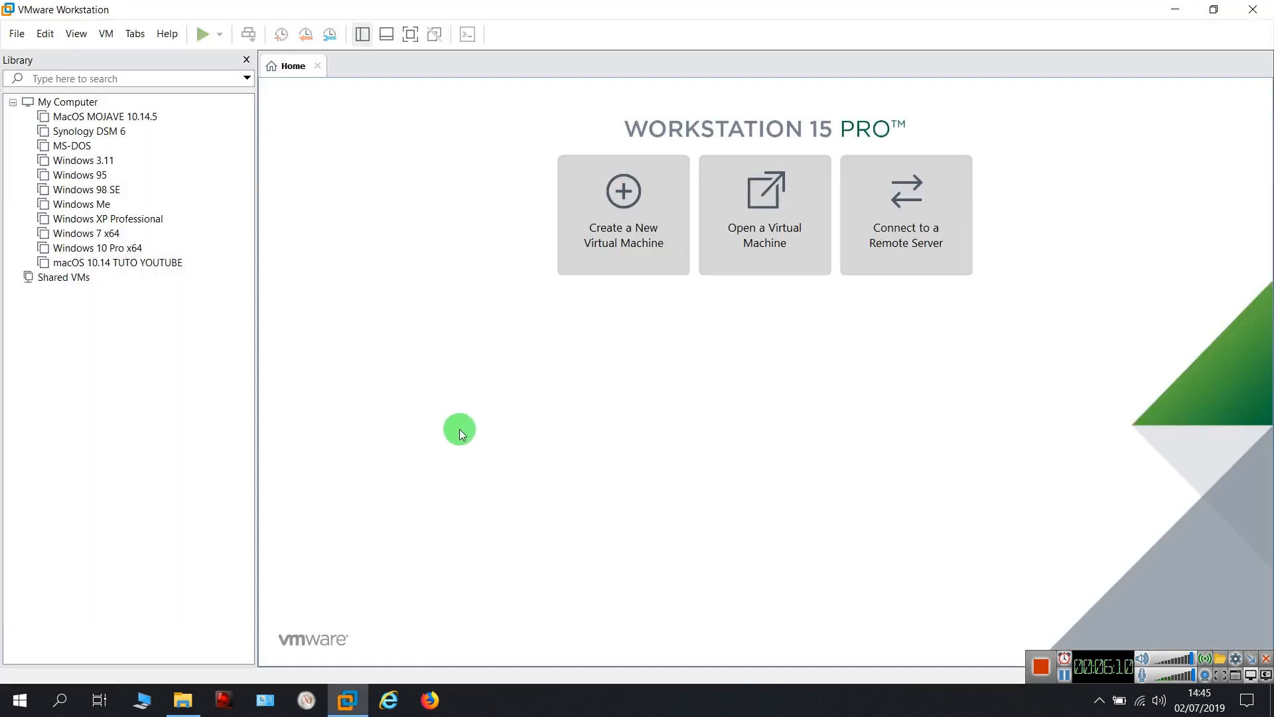
Begin a Typical (recommended) new virtual machine, choosing to install the operating system later
{"action": "left_click", "coordinate": [622, 240]}
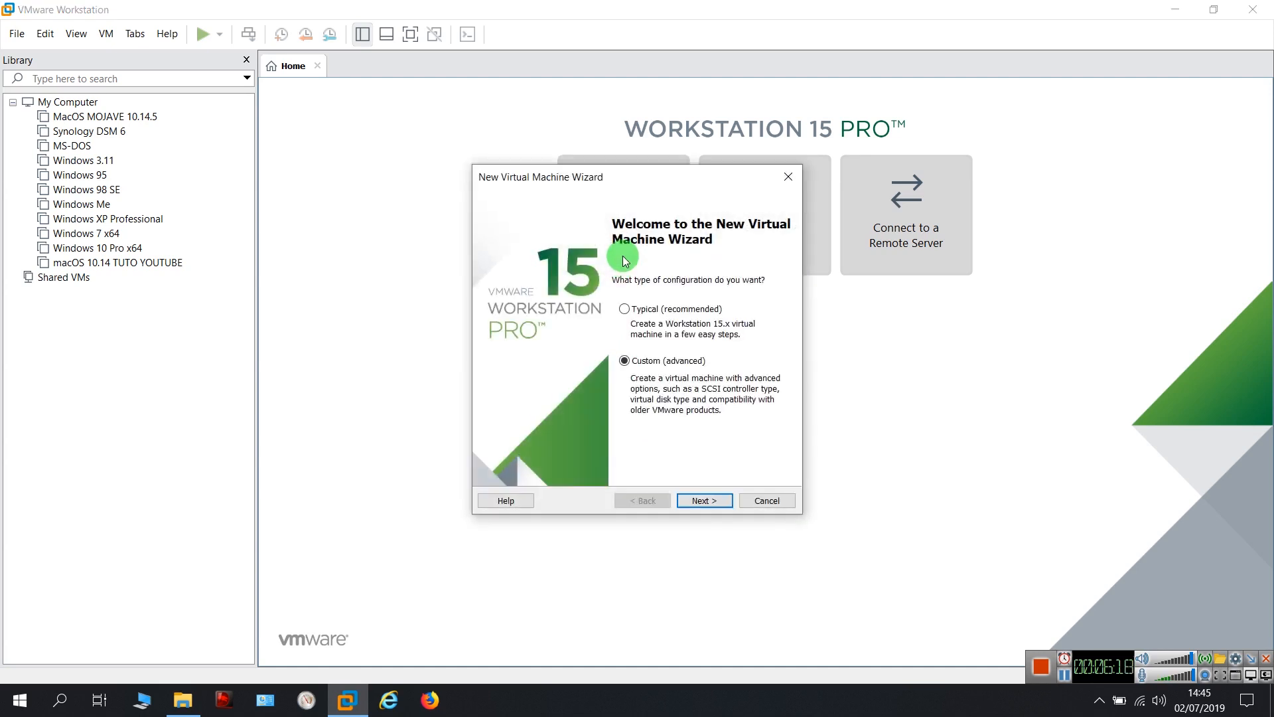
{"action": "left_click", "coordinate": [625, 361]}
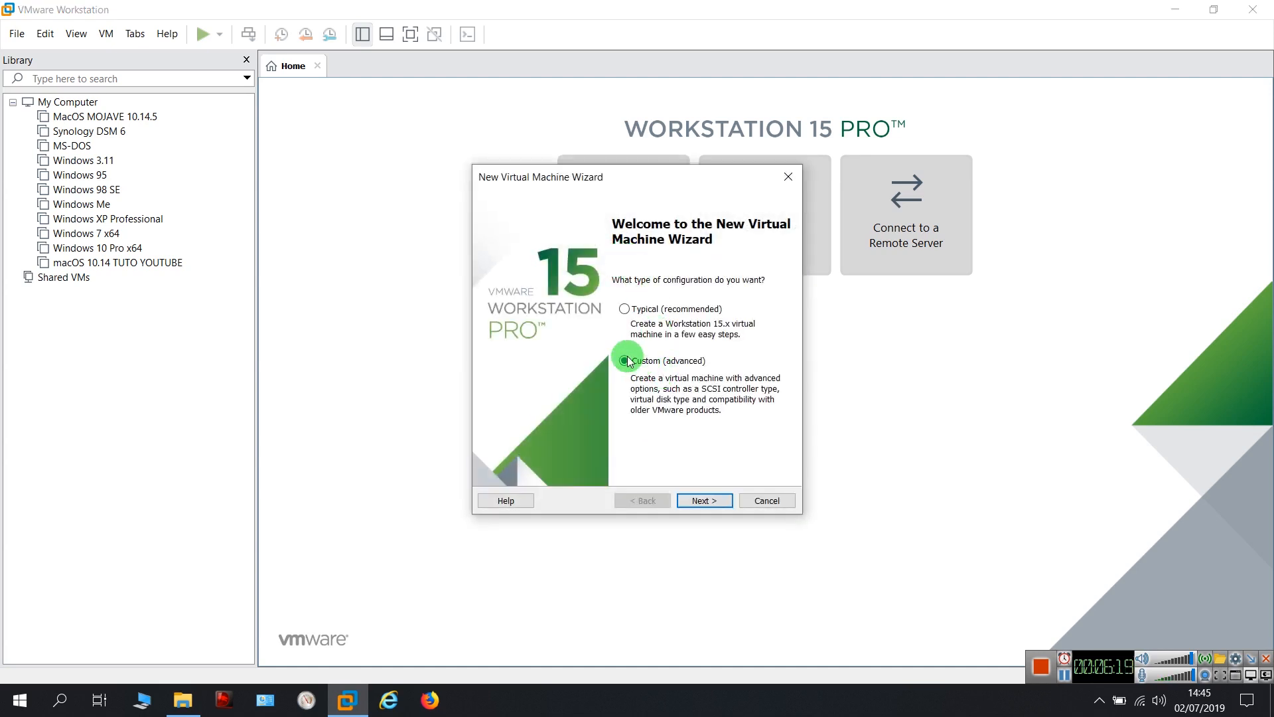
{"action": "left_click", "coordinate": [624, 309]}
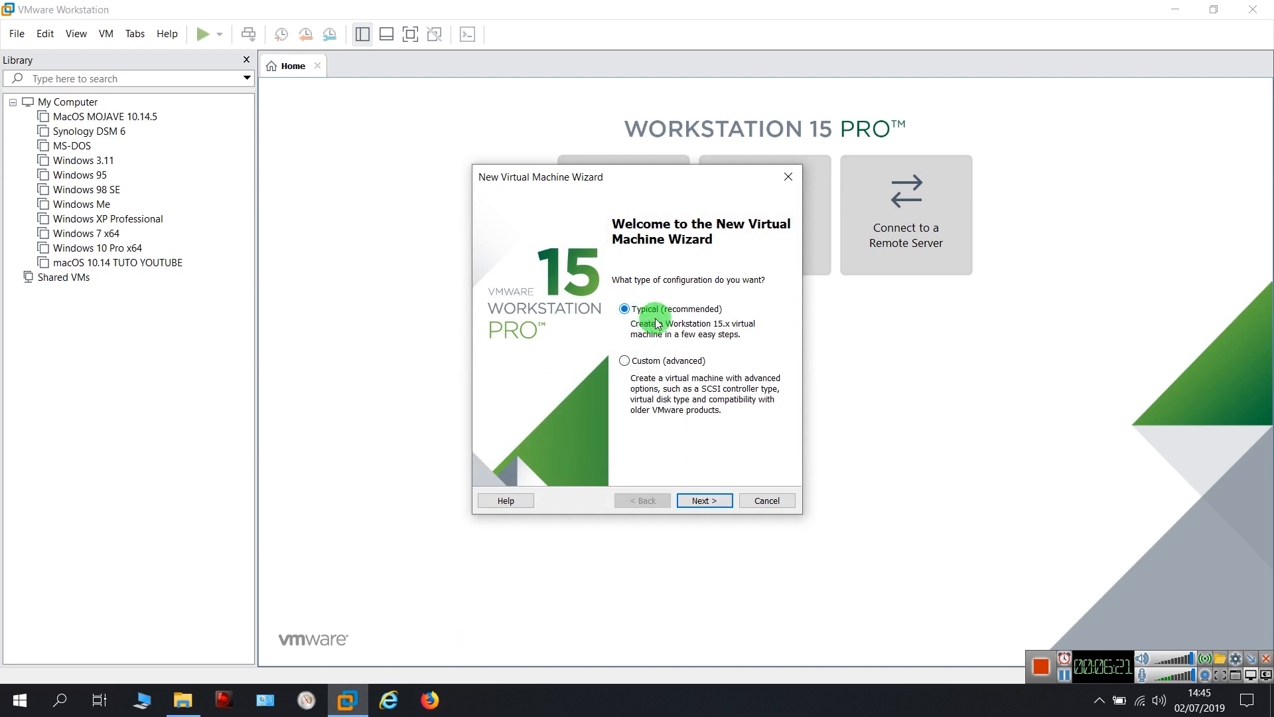
{"action": "left_click", "coordinate": [704, 500]}
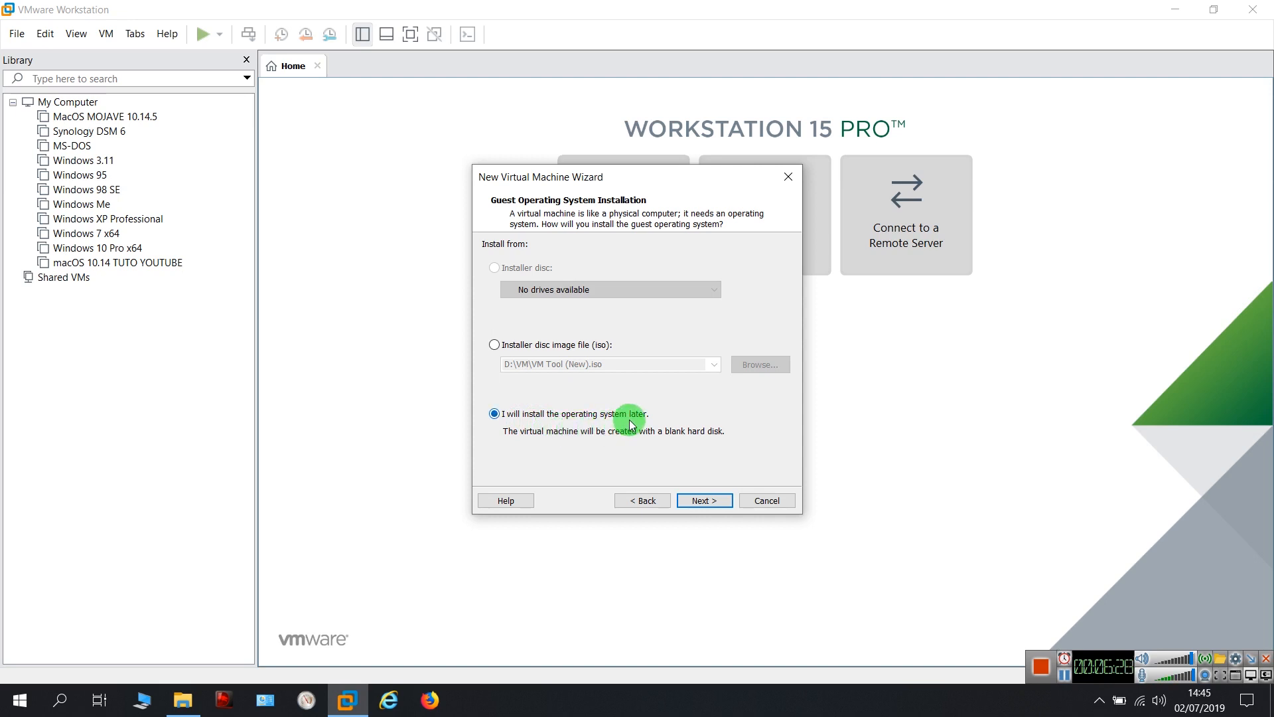
{"action": "left_click", "coordinate": [705, 503]}
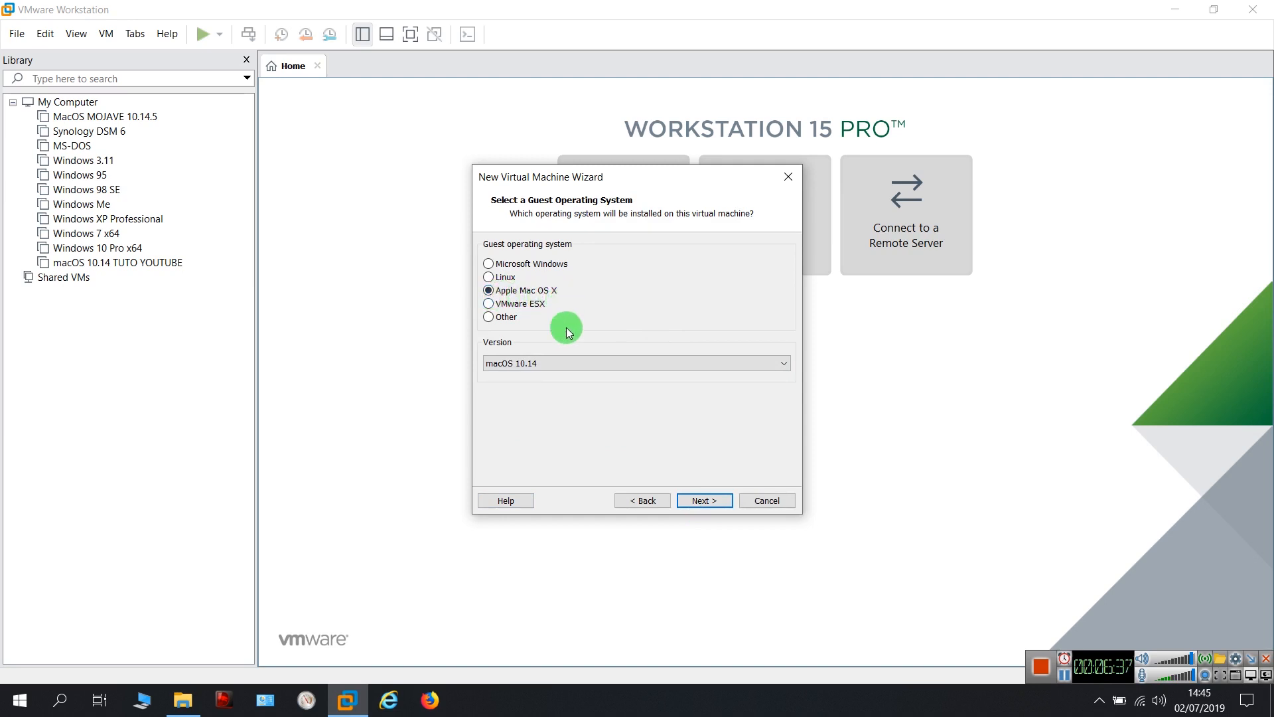
Keep macOS 10.14 as the Apple Mac OS X guest version and continue
{"action": "left_click", "coordinate": [584, 362]}
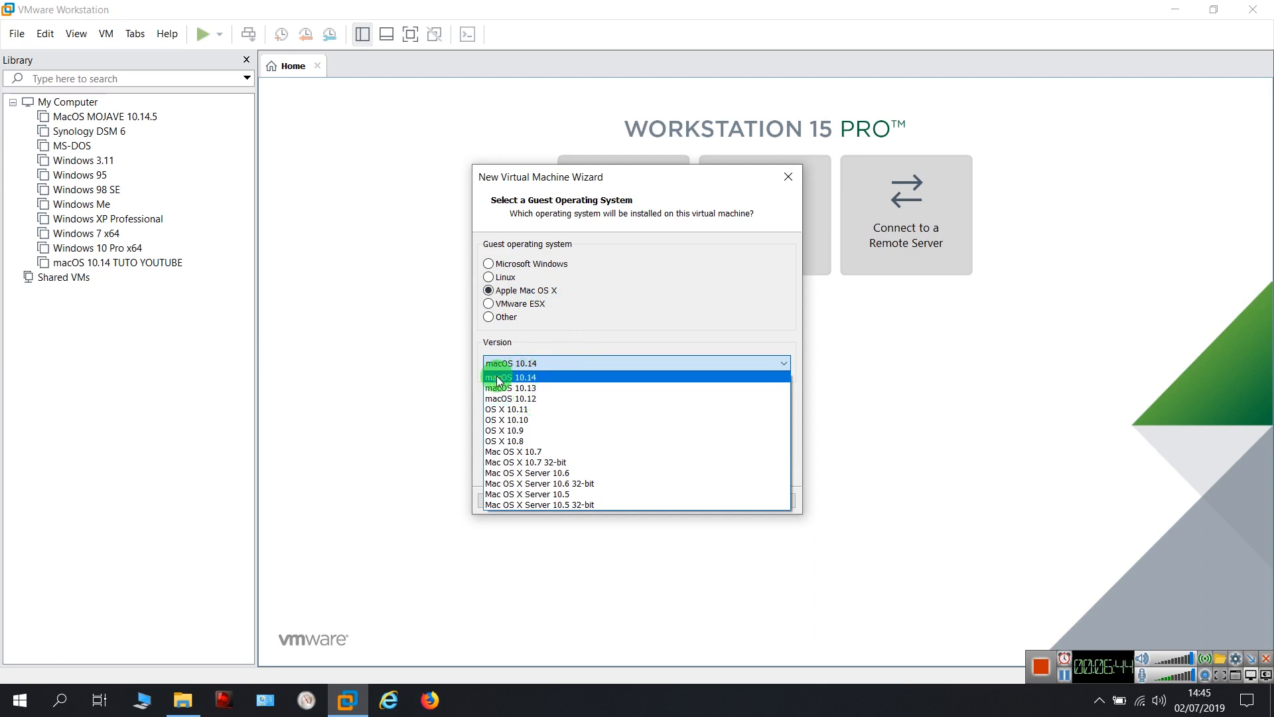
{"action": "left_click", "coordinate": [542, 378]}
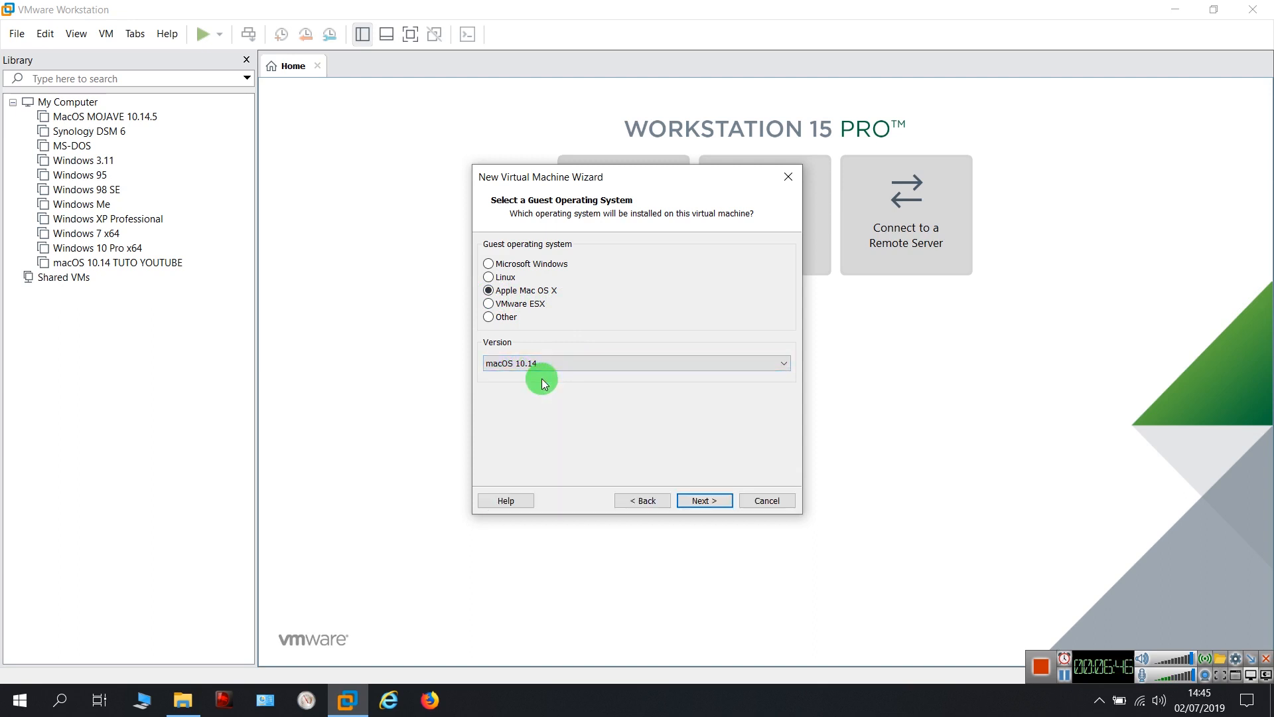
{"action": "left_click", "coordinate": [717, 501]}
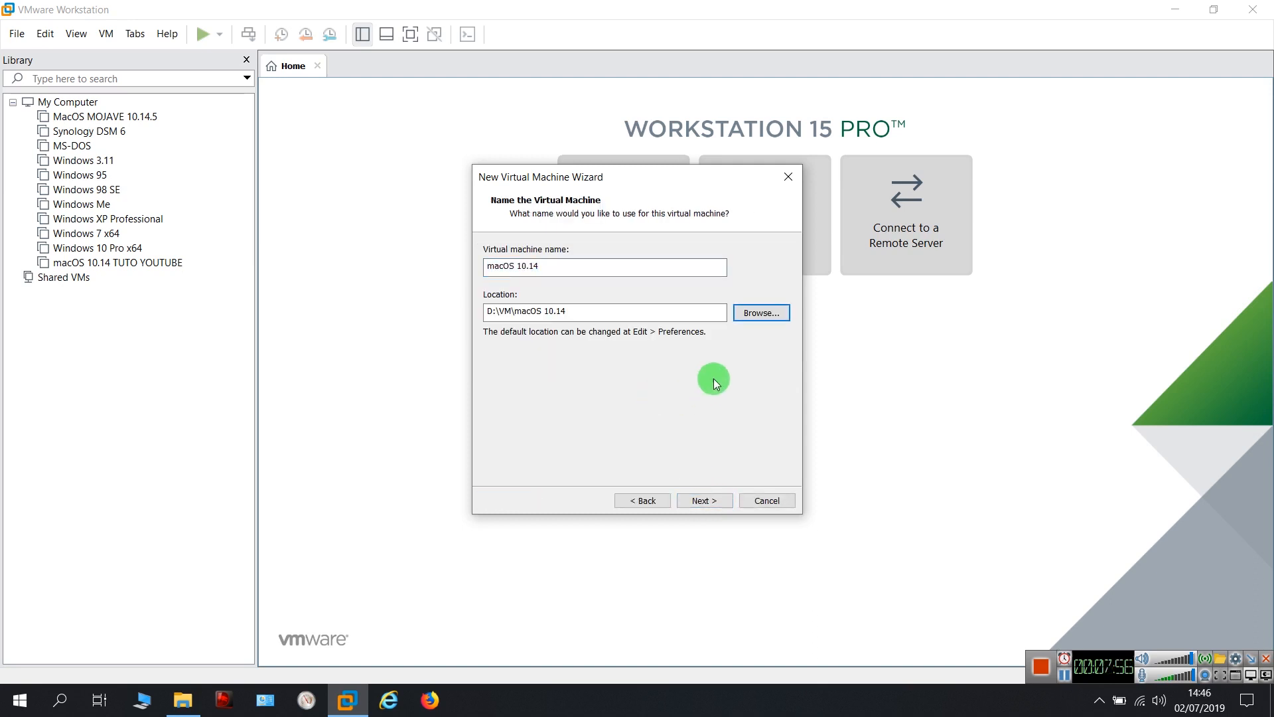
Browse to the VM folder on the DATAS (D:) drive for the virtual machine location
{"action": "left_click", "coordinate": [758, 314]}
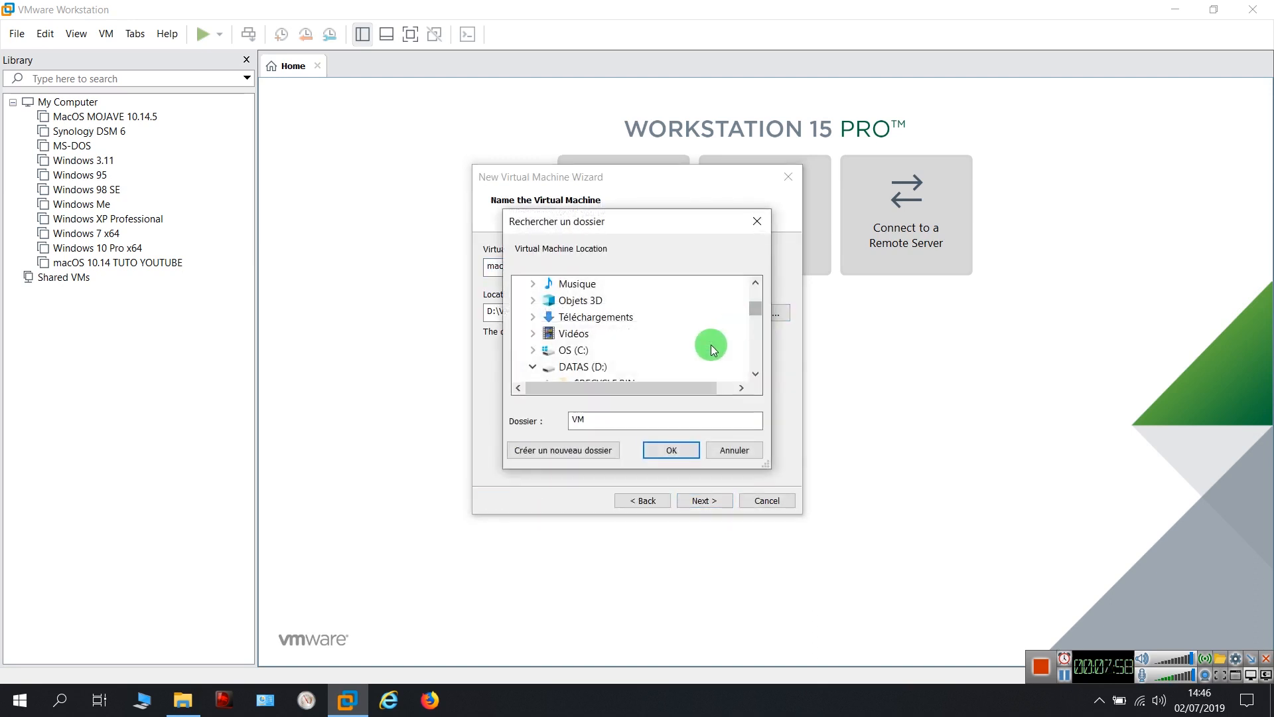
{"action": "scroll", "coordinate": [654, 351], "scroll_direction": "down", "scroll_amount": 2}
{"action": "scroll", "coordinate": [635, 347], "scroll_direction": "down", "scroll_amount": 3}
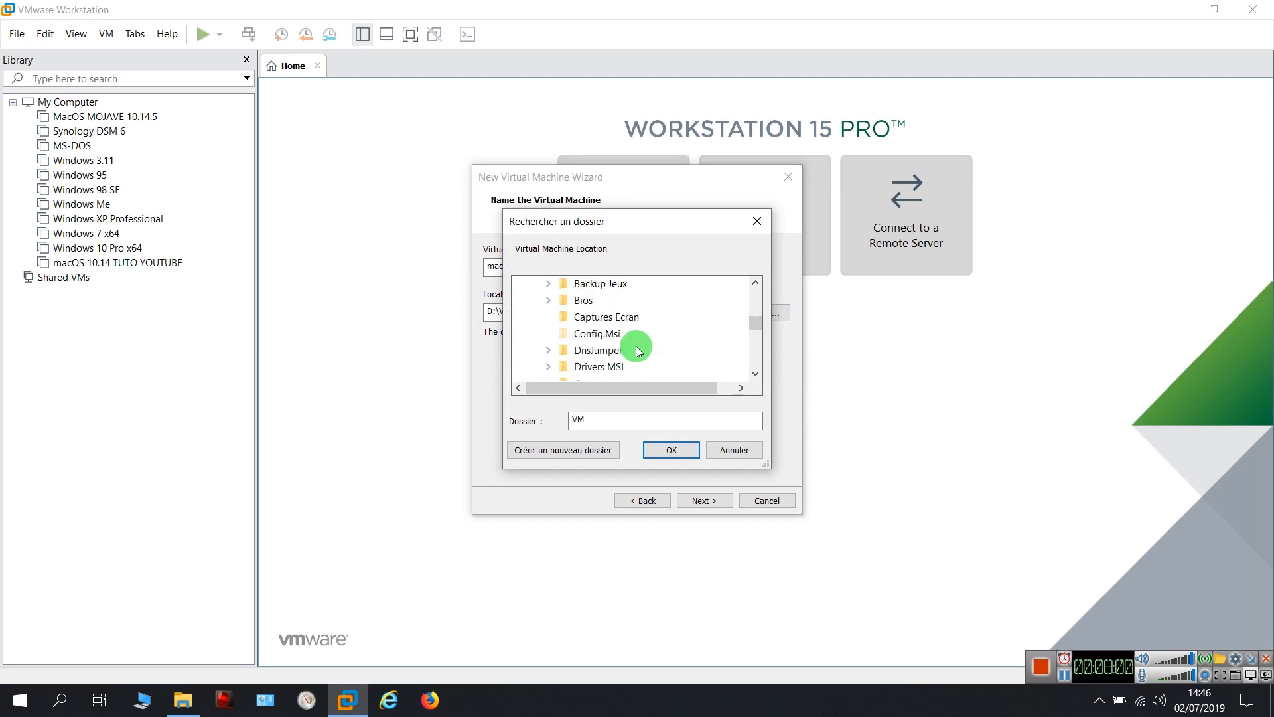
{"action": "scroll", "coordinate": [641, 353], "scroll_direction": "down", "scroll_amount": 1}
{"action": "scroll", "coordinate": [637, 352], "scroll_direction": "up", "scroll_amount": 6}
{"action": "scroll", "coordinate": [620, 358], "scroll_direction": "down", "scroll_amount": 1}
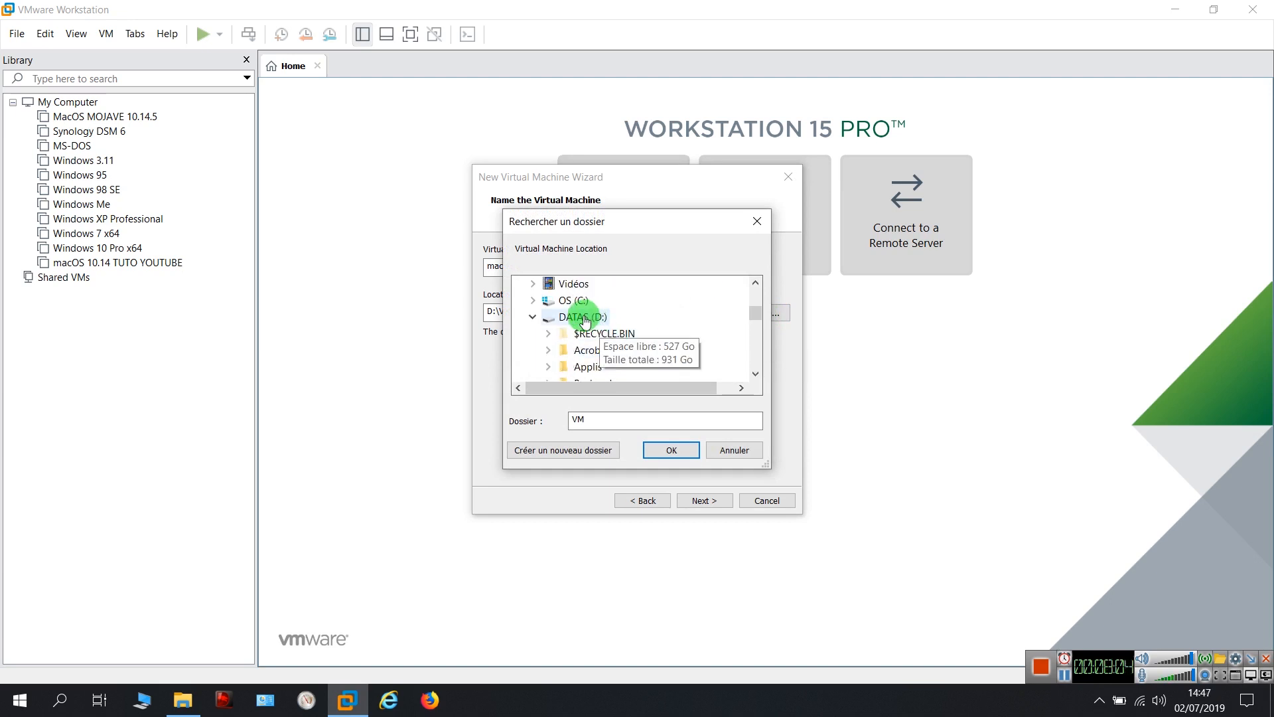
{"action": "left_click", "coordinate": [590, 318]}
{"action": "scroll", "coordinate": [654, 326], "scroll_direction": "down", "scroll_amount": 1}
{"action": "scroll", "coordinate": [657, 332], "scroll_direction": "down", "scroll_amount": 5}
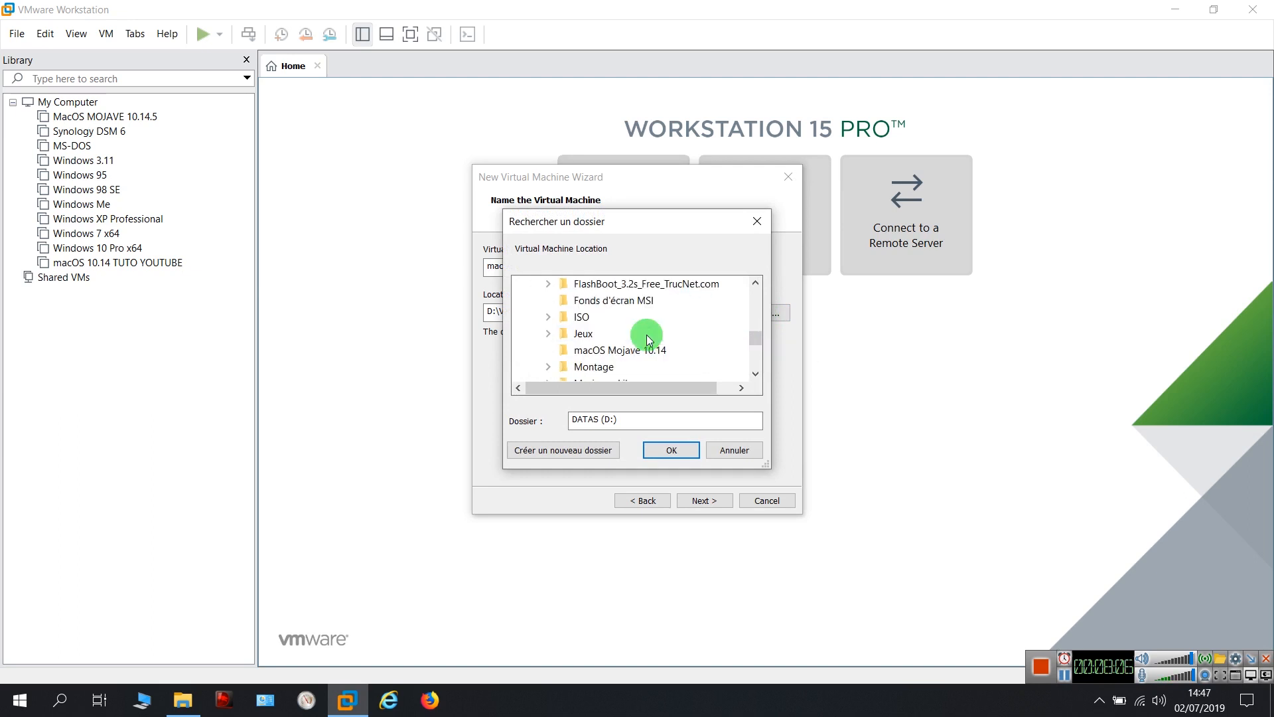
{"action": "scroll", "coordinate": [621, 351], "scroll_direction": "down", "scroll_amount": 1}
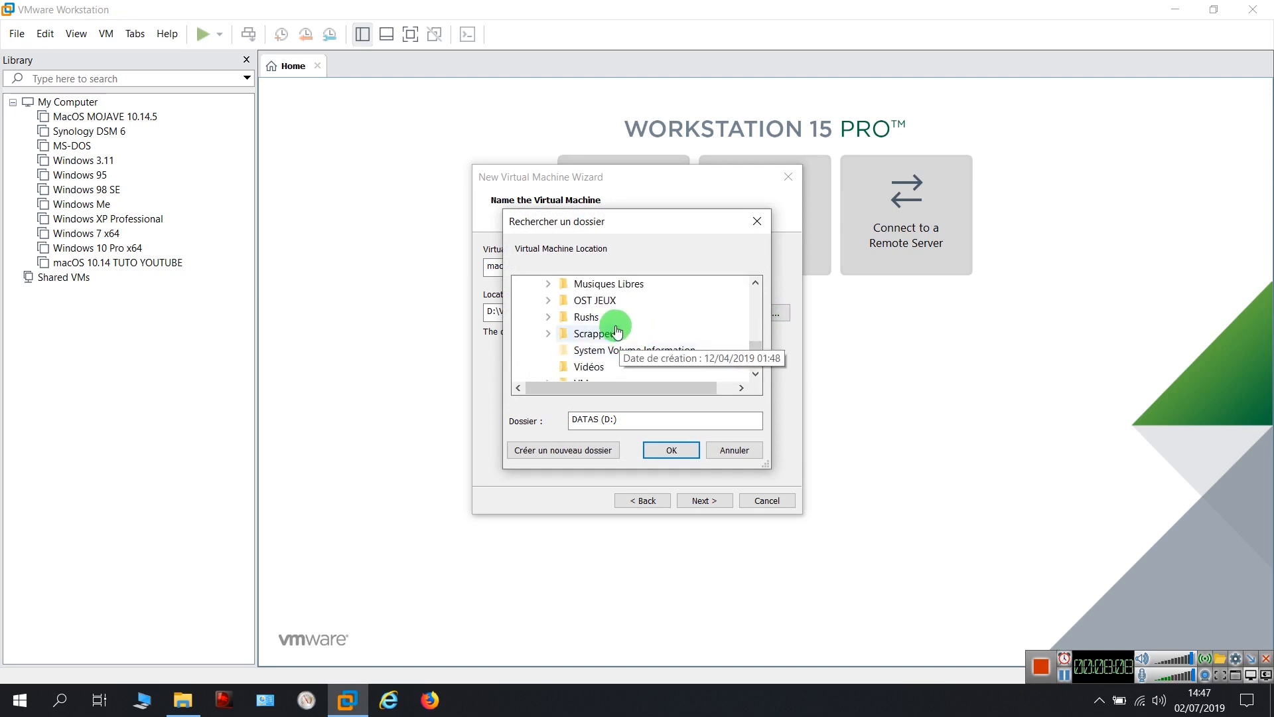
{"action": "scroll", "coordinate": [637, 320], "scroll_direction": "down", "scroll_amount": 1}
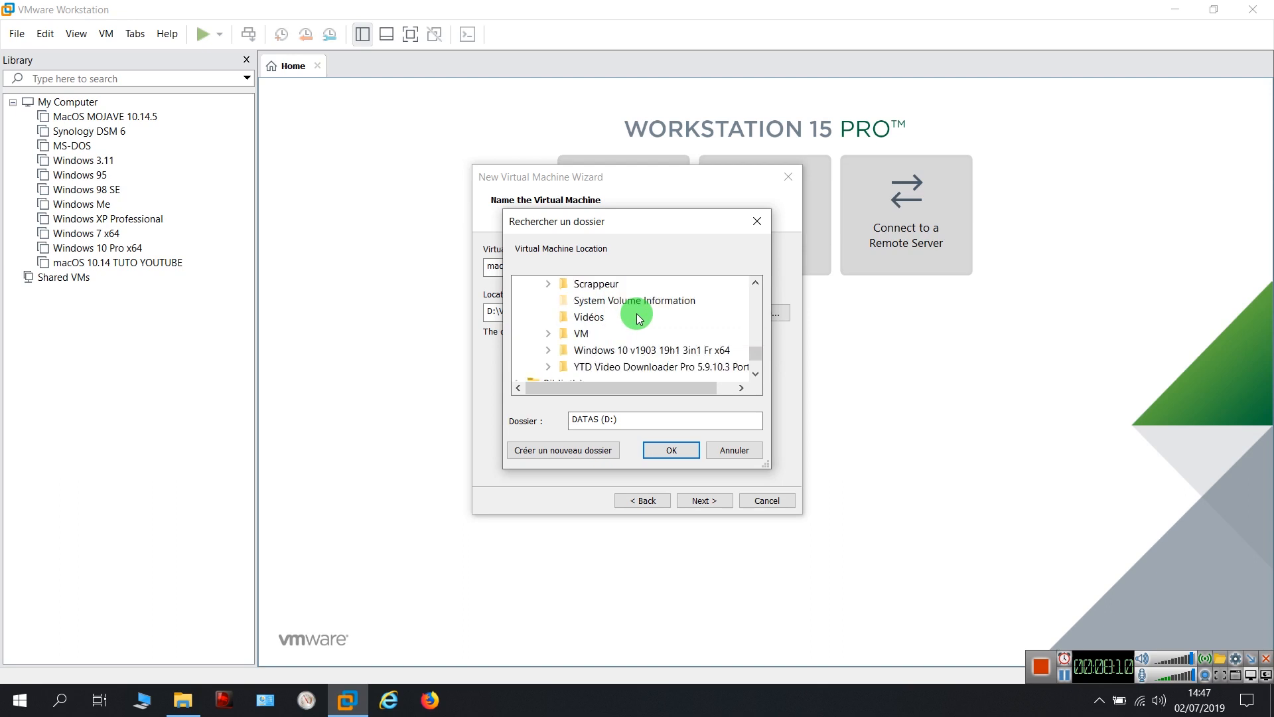
{"action": "double_click", "coordinate": [584, 338]}
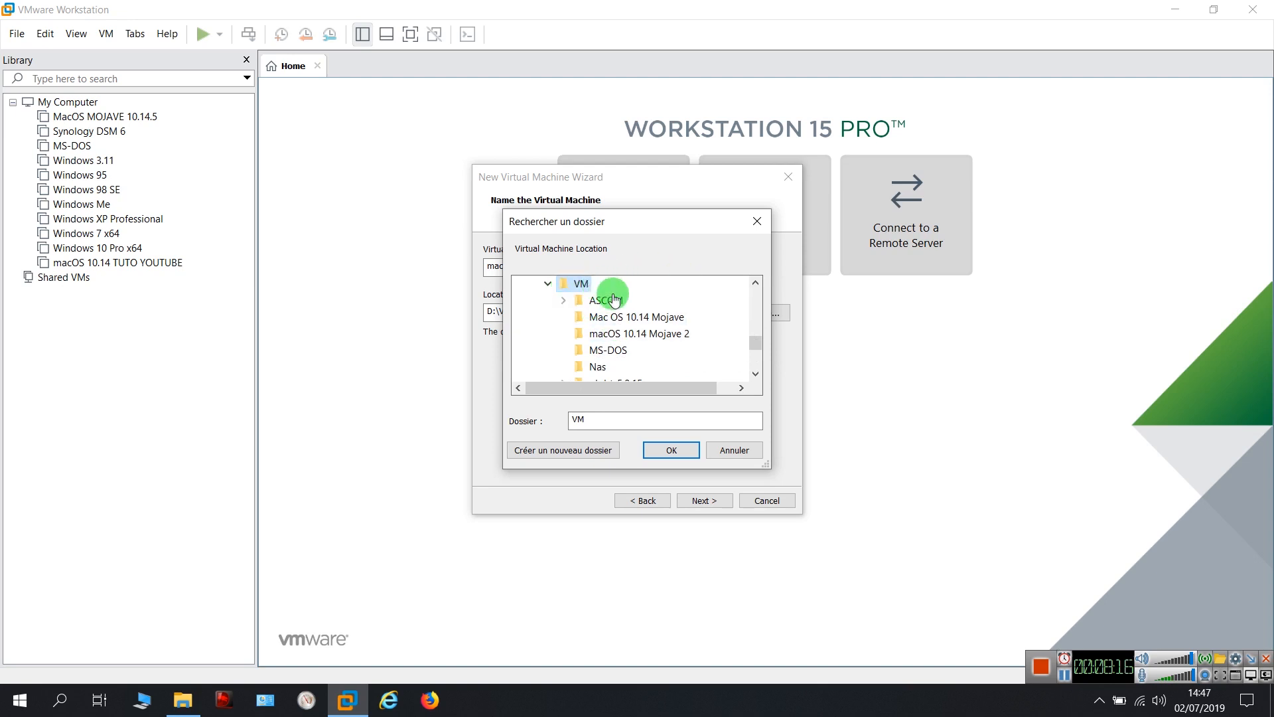
{"action": "scroll", "coordinate": [657, 329], "scroll_direction": "down", "scroll_amount": 1}
{"action": "scroll", "coordinate": [659, 329], "scroll_direction": "down", "scroll_amount": 3}
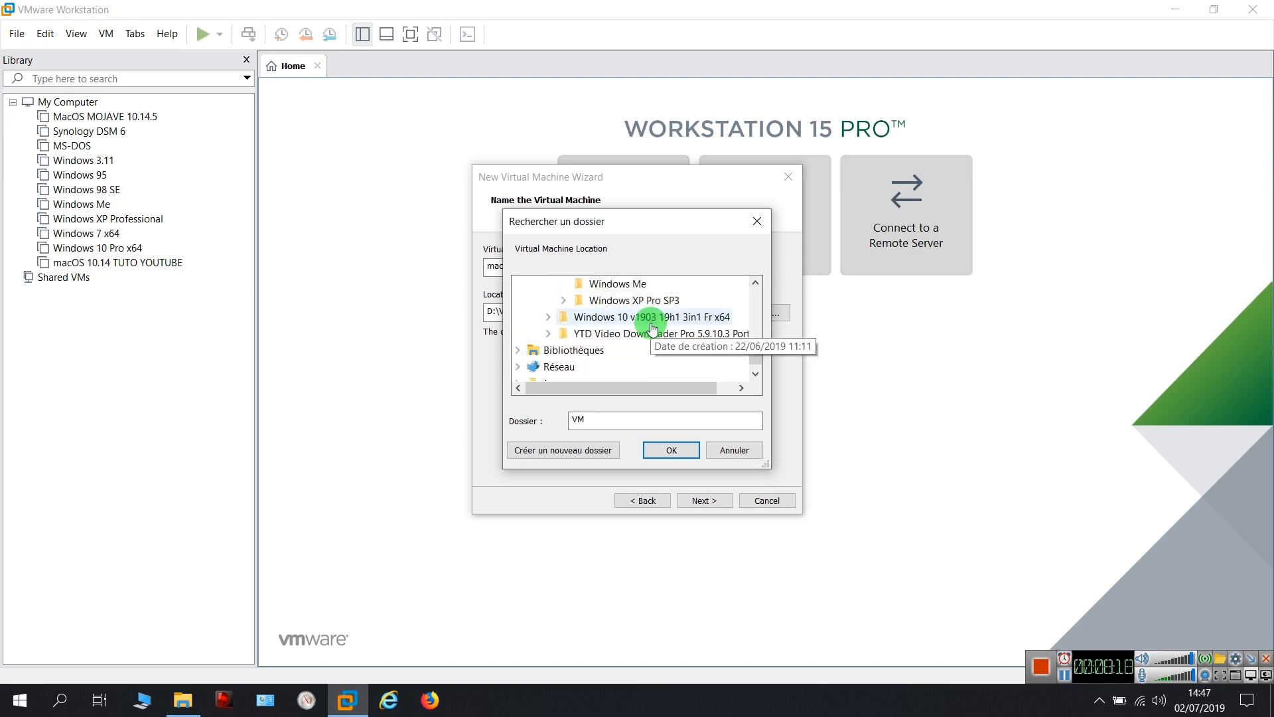
{"action": "scroll", "coordinate": [677, 328], "scroll_direction": "up", "scroll_amount": 1}
{"action": "scroll", "coordinate": [677, 332], "scroll_direction": "down", "scroll_amount": 1}
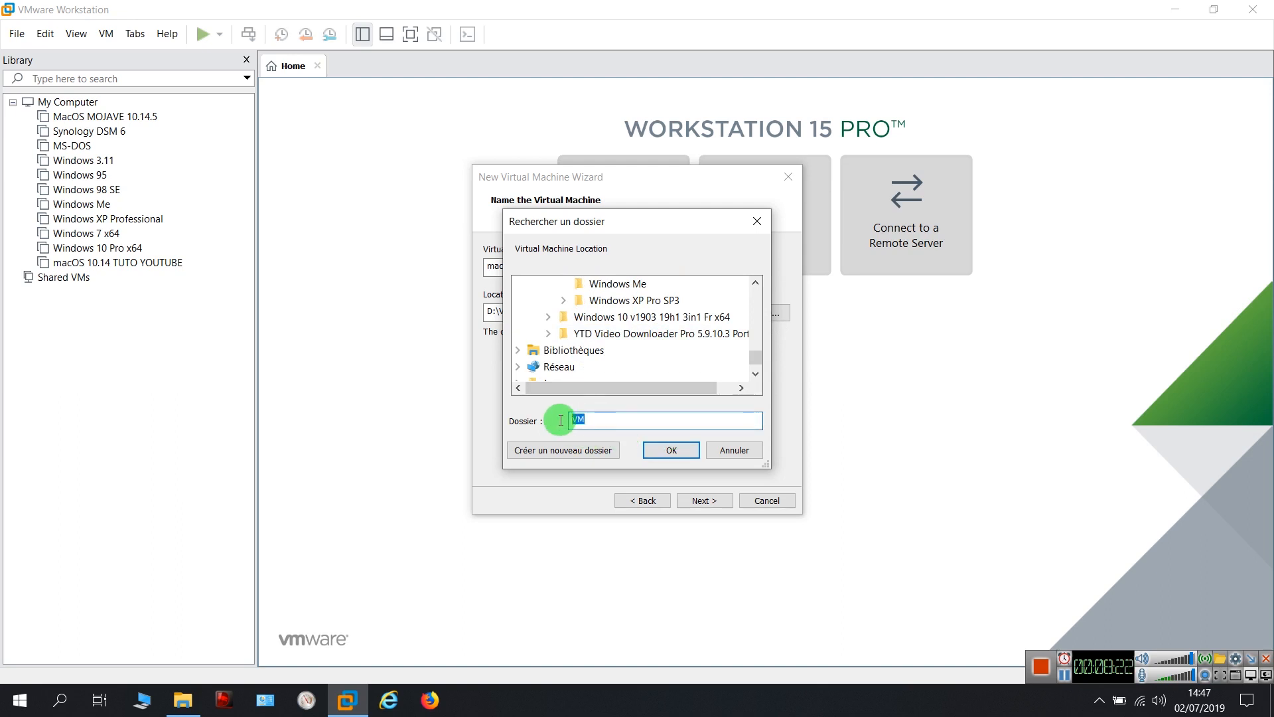
{"action": "double_click", "coordinate": [586, 422]}
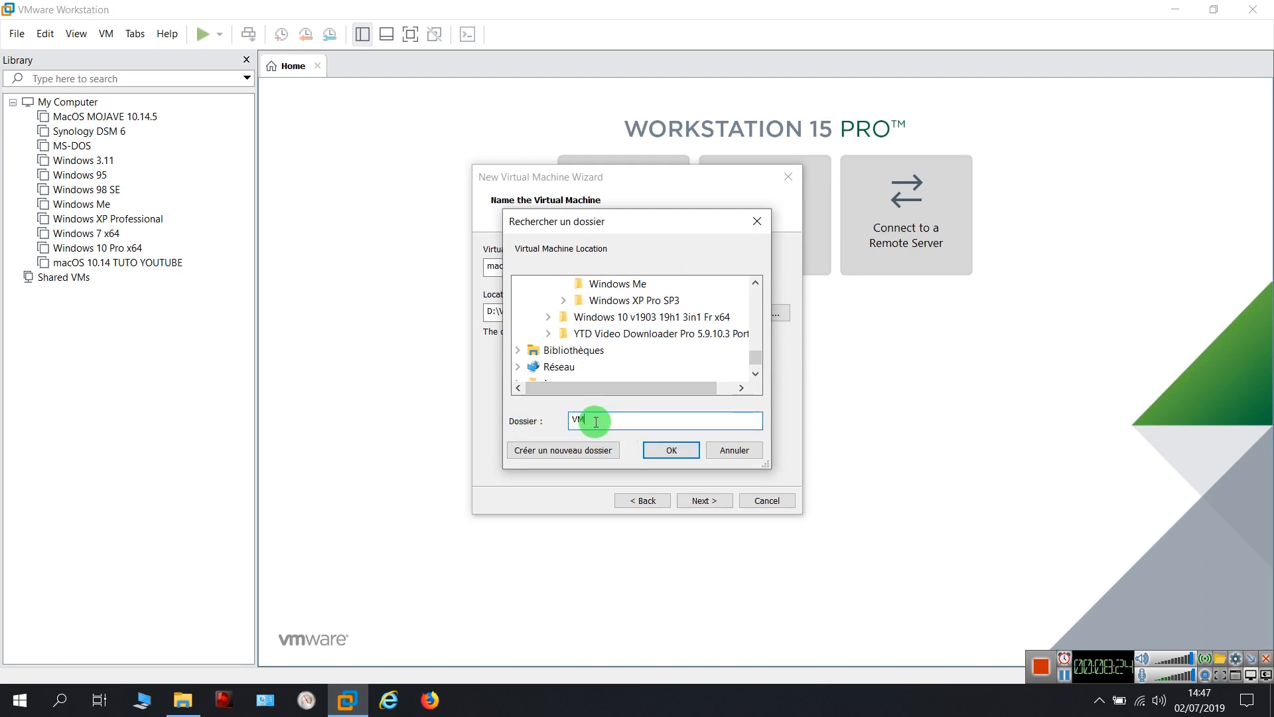
Create a MACOS YOUTUBE folder inside D:\VM, use it as the location, and continue
{"action": "left_click", "coordinate": [562, 449]}
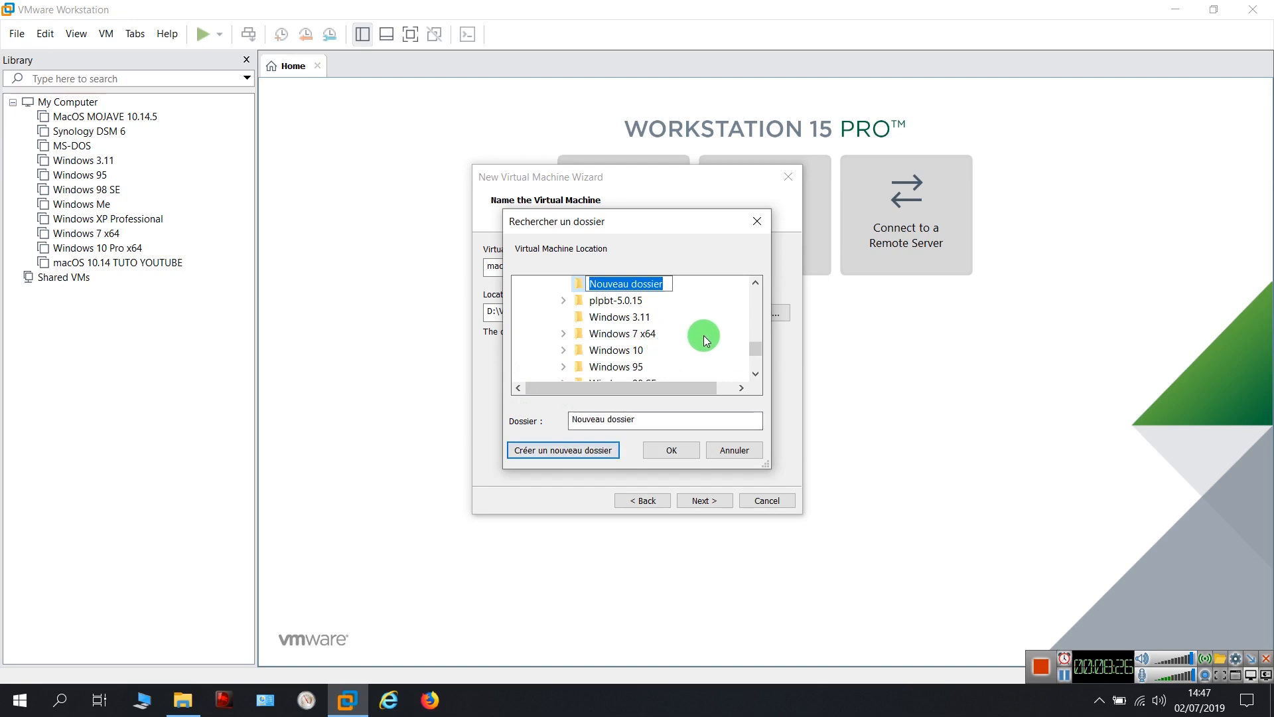
{"action": "type", "text": "MACOS YOUTUBE"}
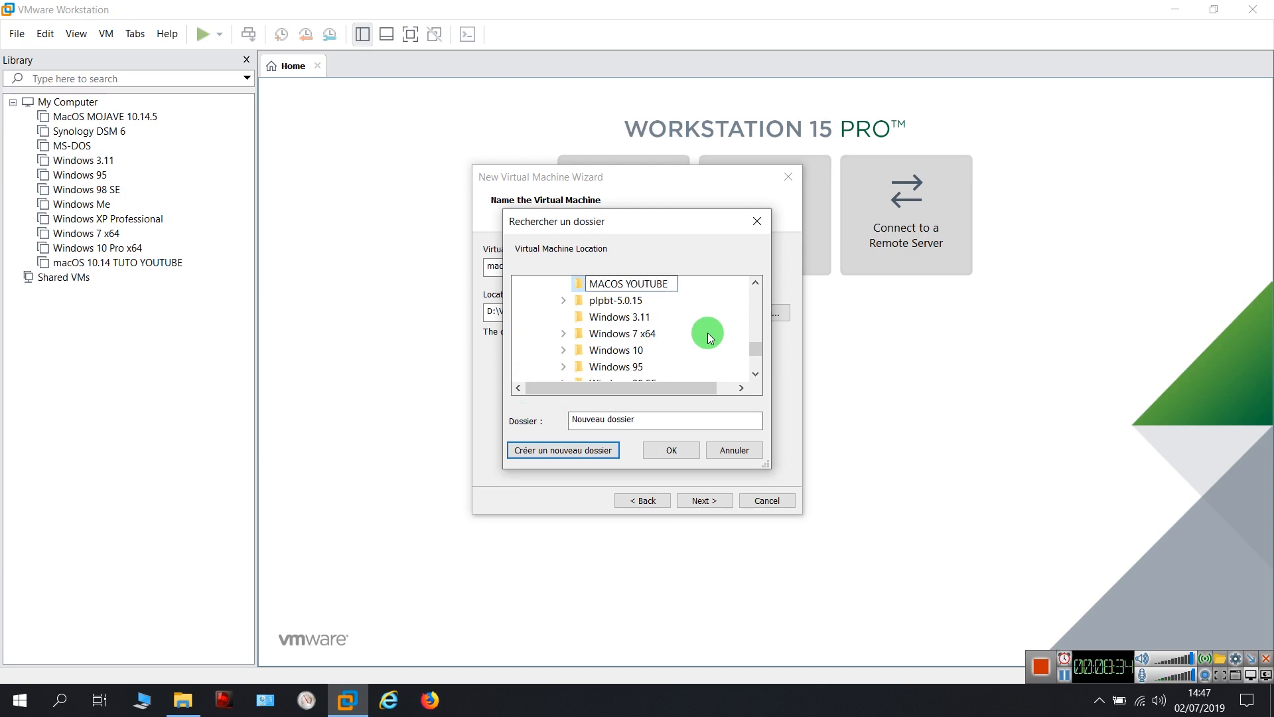
{"action": "key", "text": "Return"}
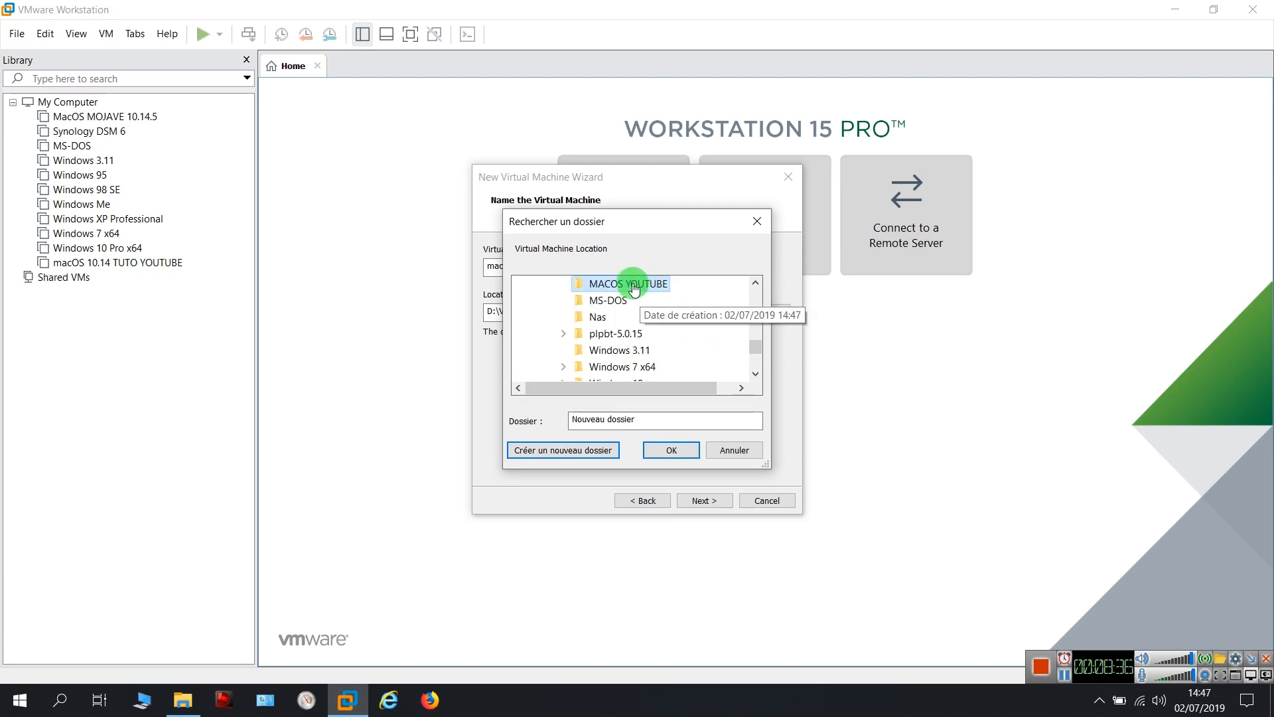
{"action": "left_click", "coordinate": [672, 451]}
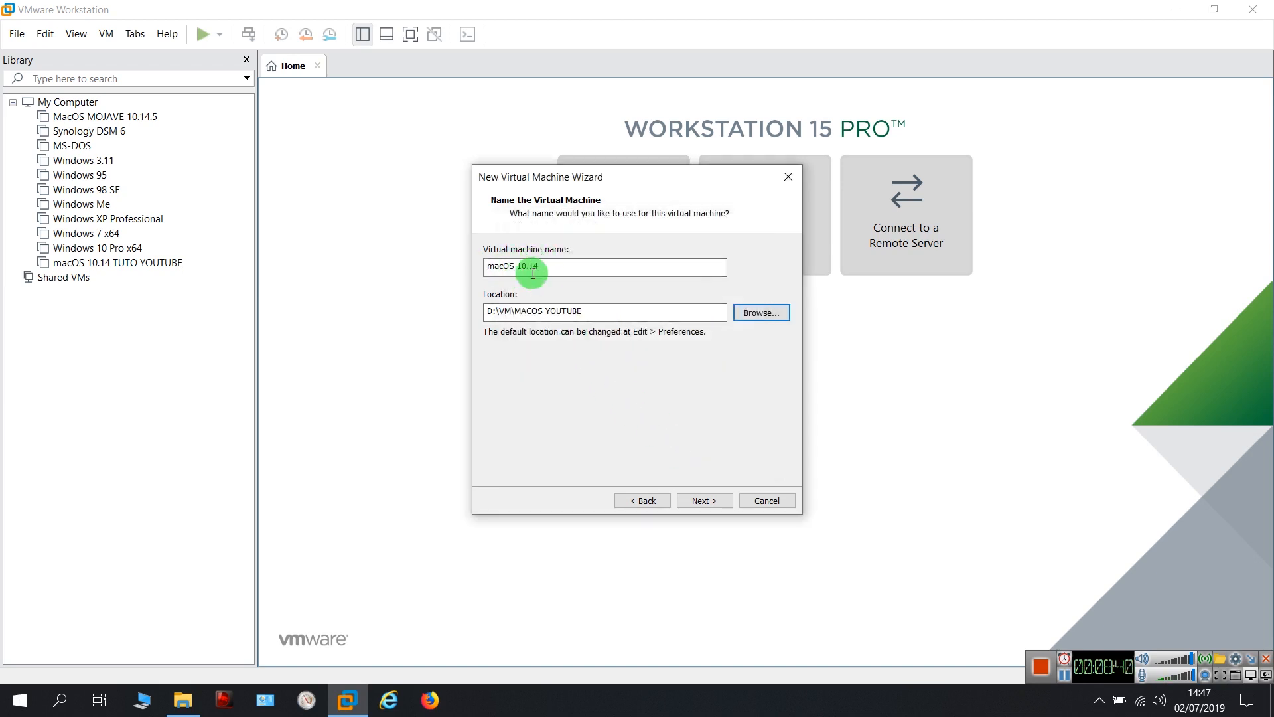
{"action": "left_click_drag", "start_coordinate": [556, 269], "coordinate": [475, 270]}
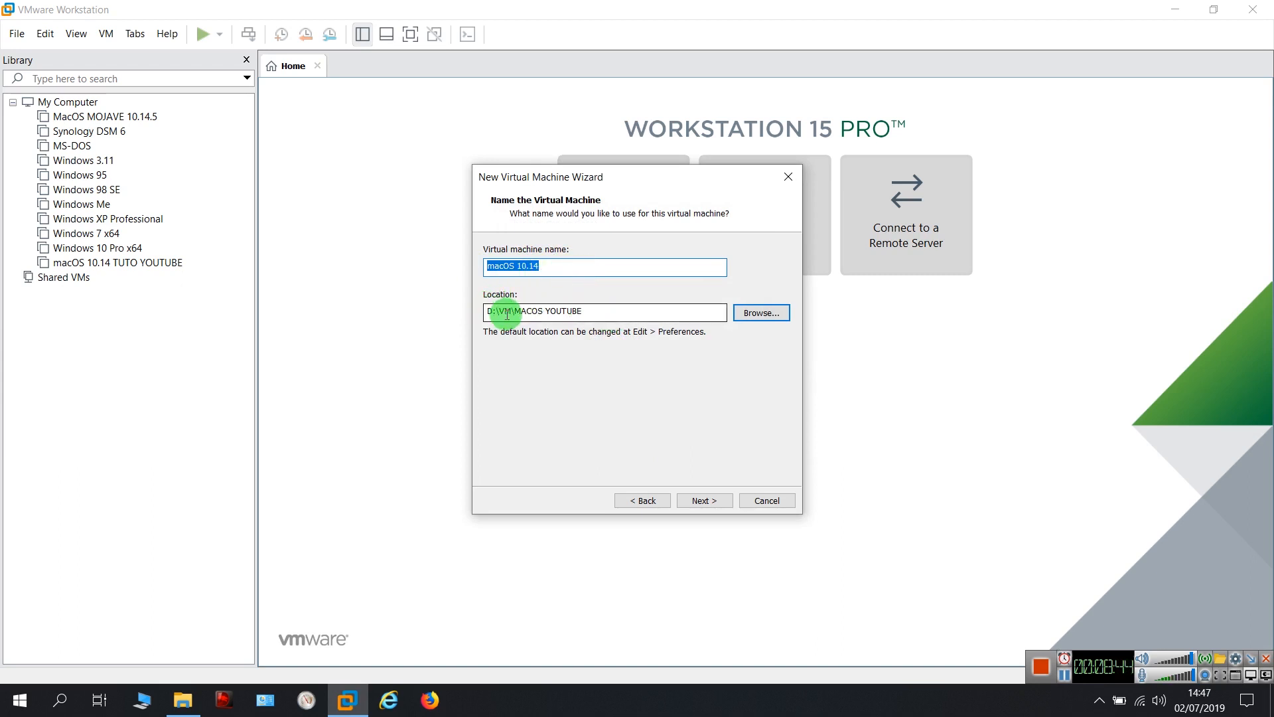
{"action": "left_click", "coordinate": [602, 316]}
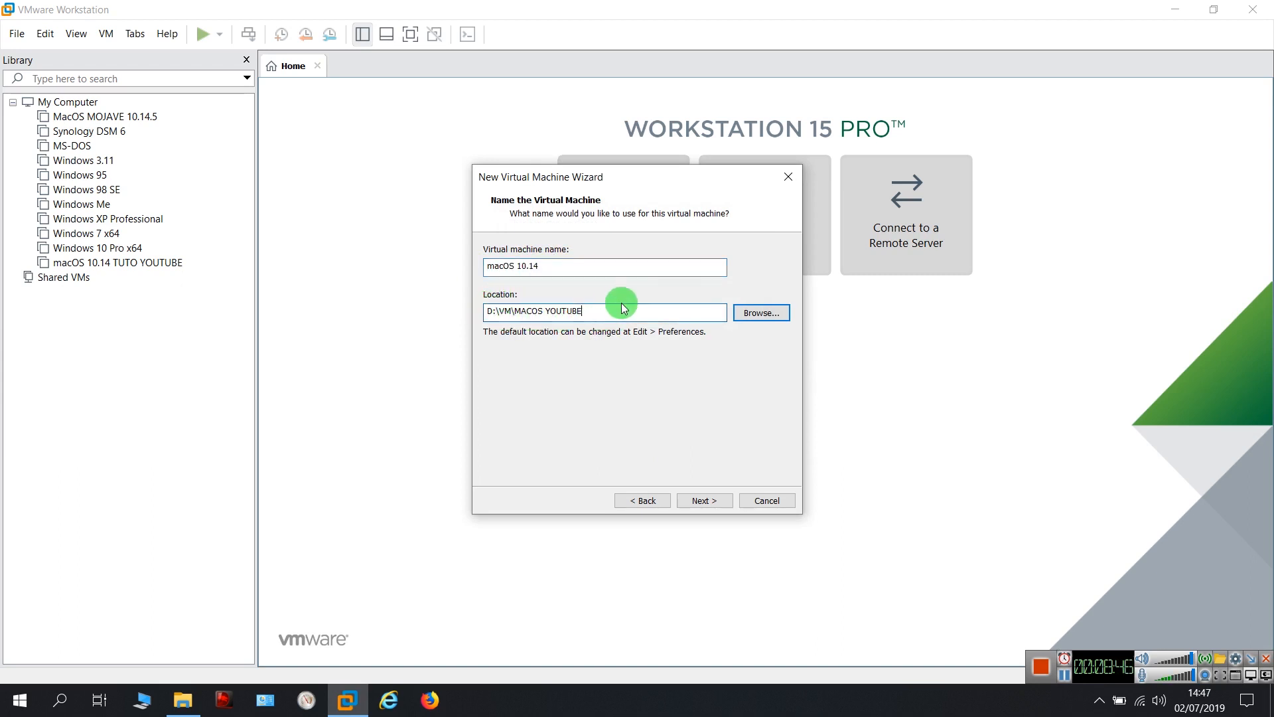
{"action": "left_click", "coordinate": [709, 499]}
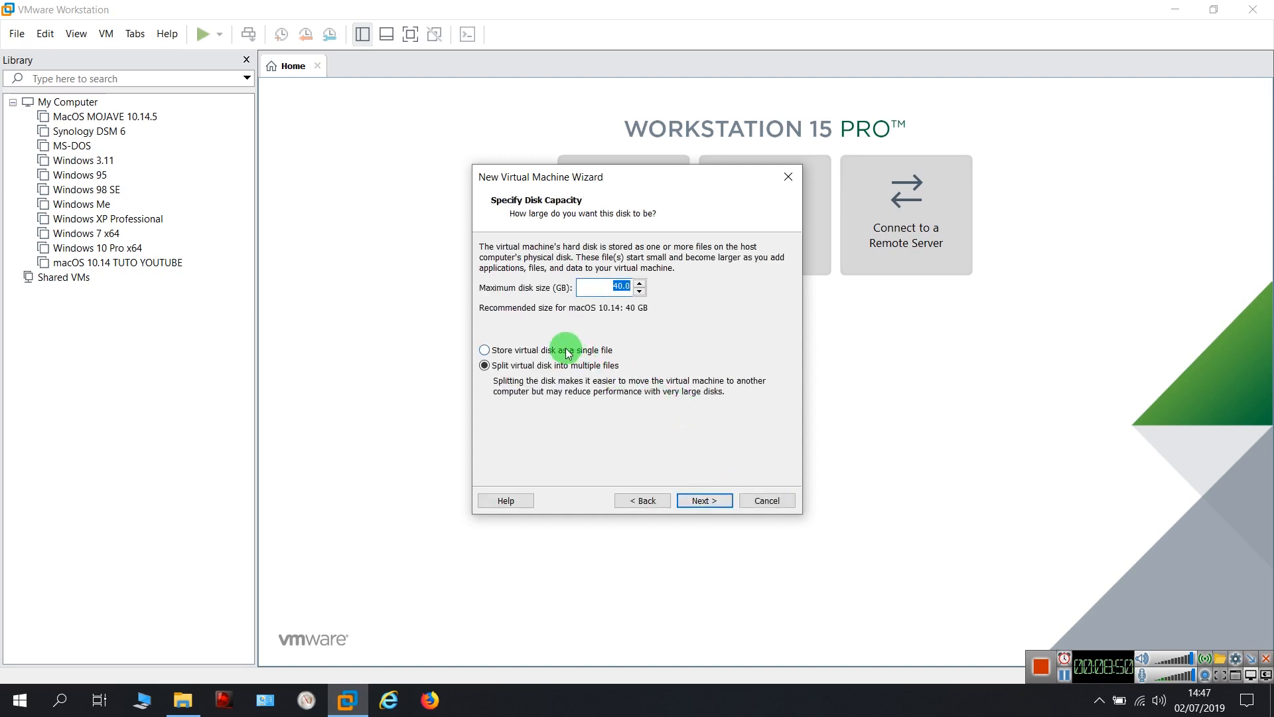
Store the 40 GB virtual disk as a single file, review the summary, and finish
{"action": "left_click", "coordinate": [514, 352]}
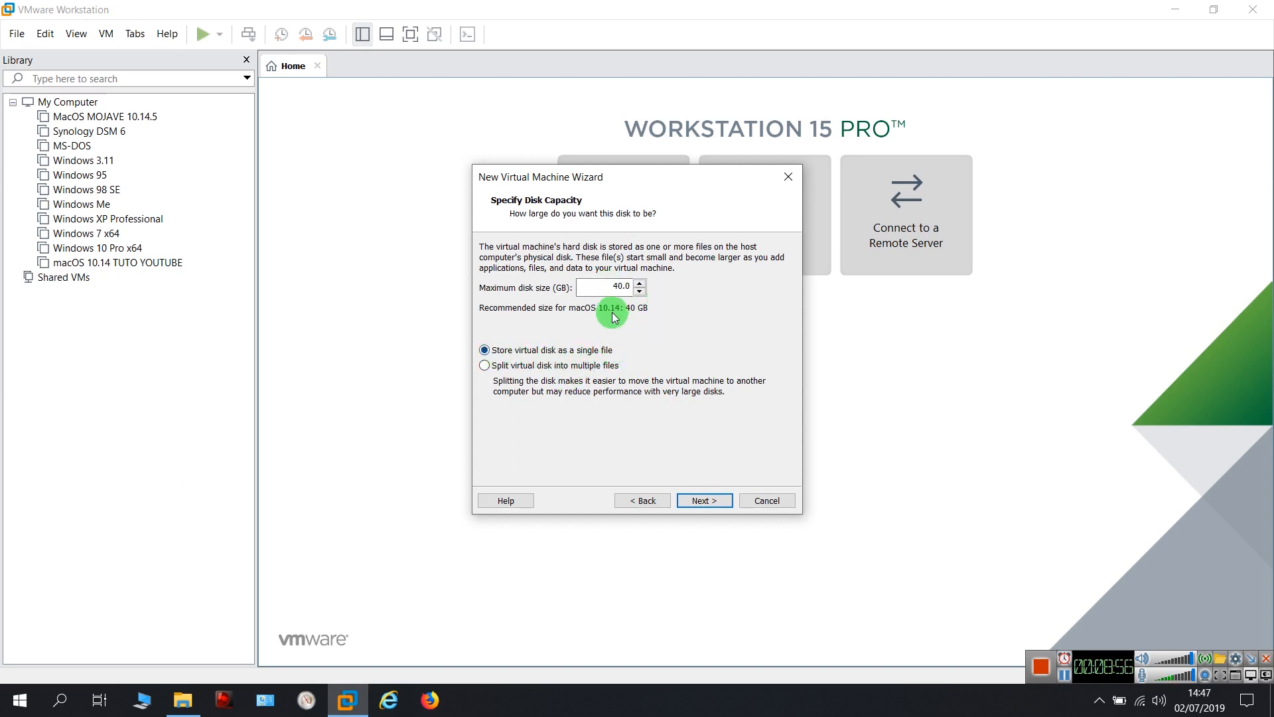
{"action": "left_click", "coordinate": [706, 500]}
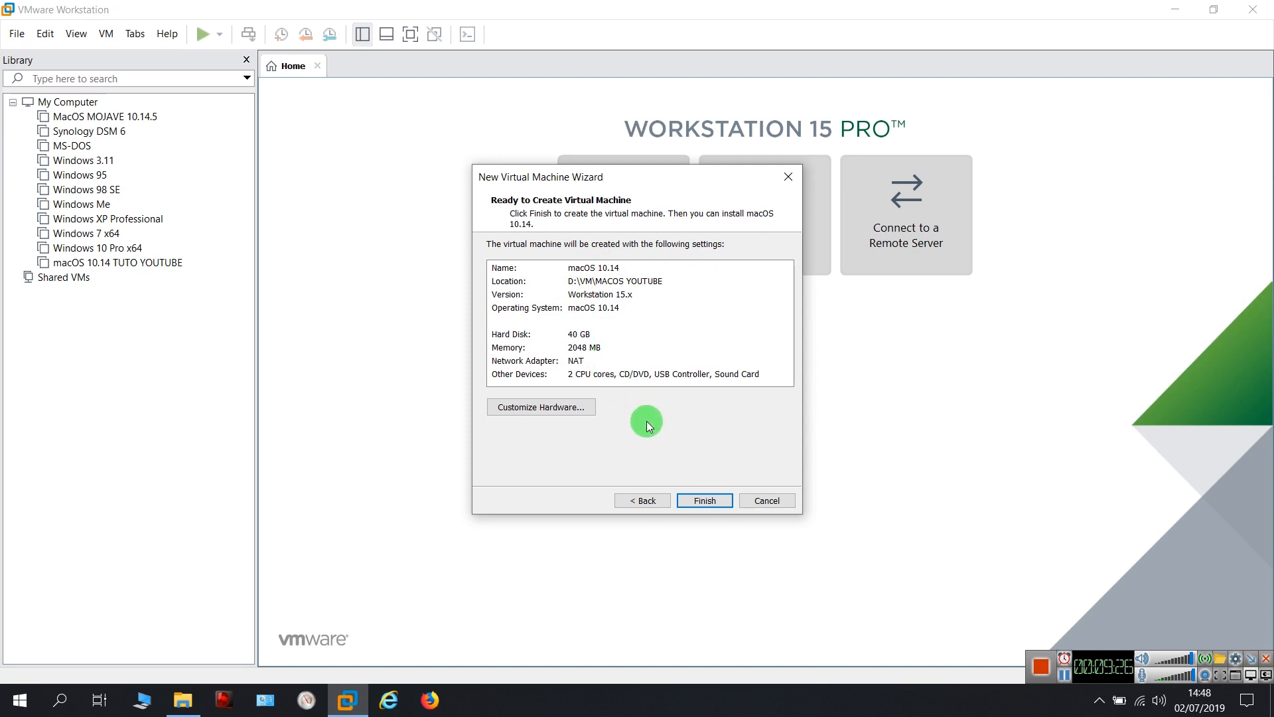
{"action": "left_click", "coordinate": [708, 500]}
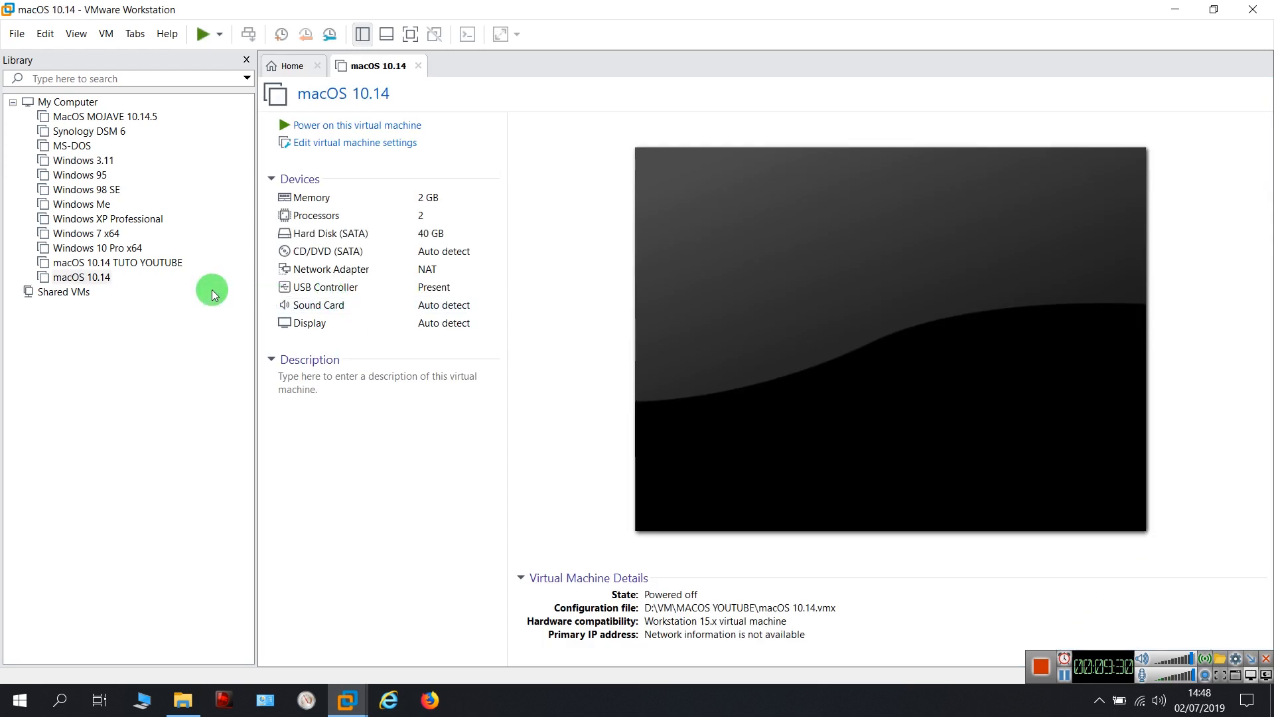
Open the hardware settings of the macOS 10.14 TUTO YOUTUBE virtual machine
{"action": "left_click", "coordinate": [98, 264]}
{"action": "double_click", "coordinate": [141, 266]}
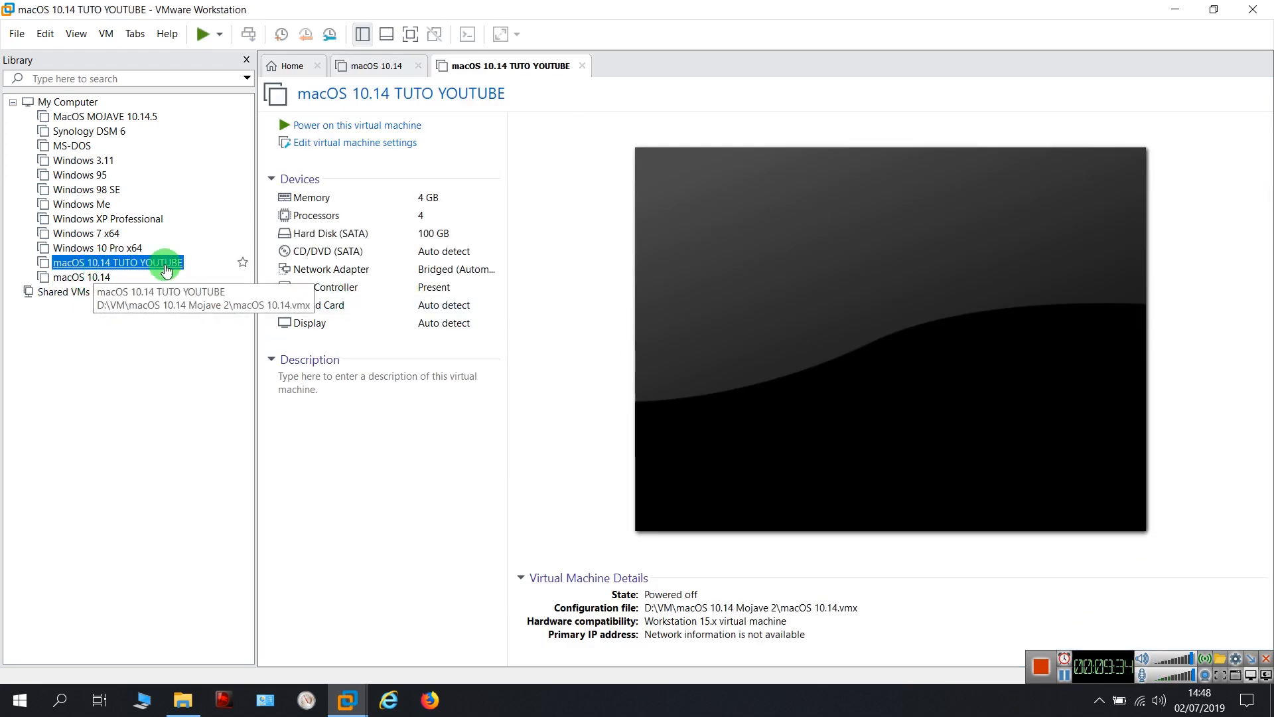
{"action": "left_click", "coordinate": [344, 148]}
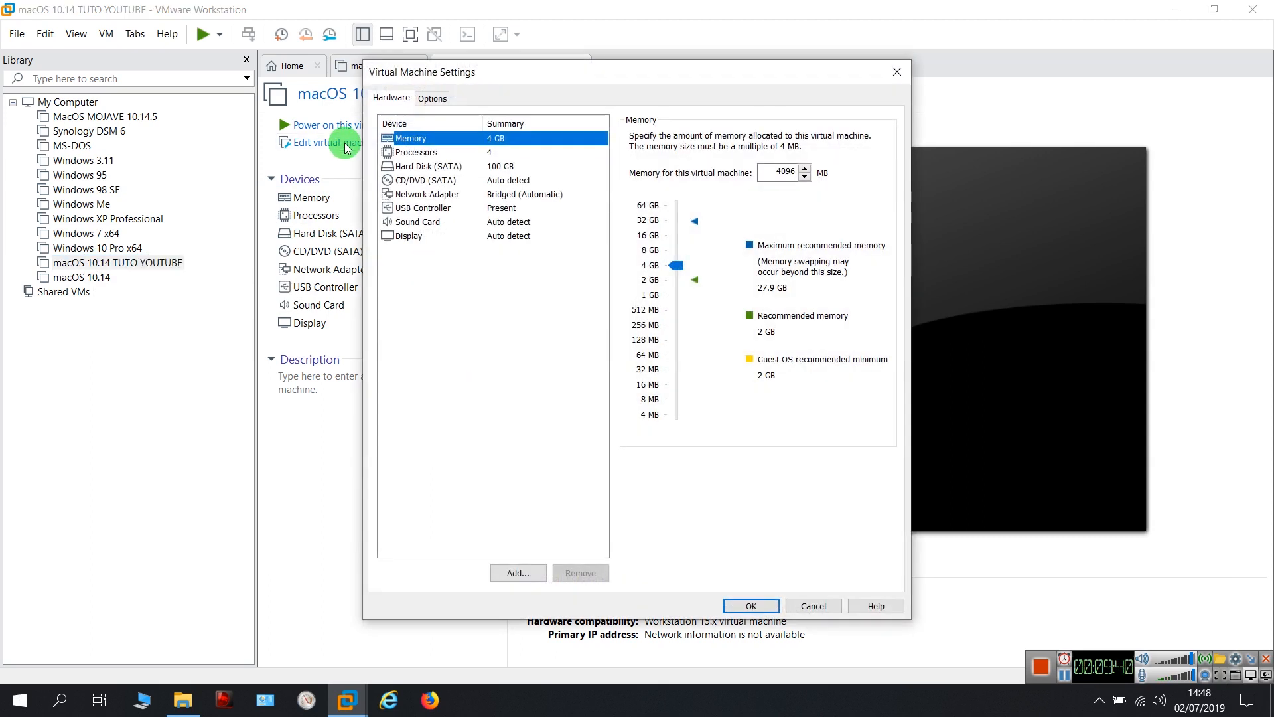
{"action": "left_click_drag", "start_coordinate": [496, 73], "coordinate": [599, 73]}
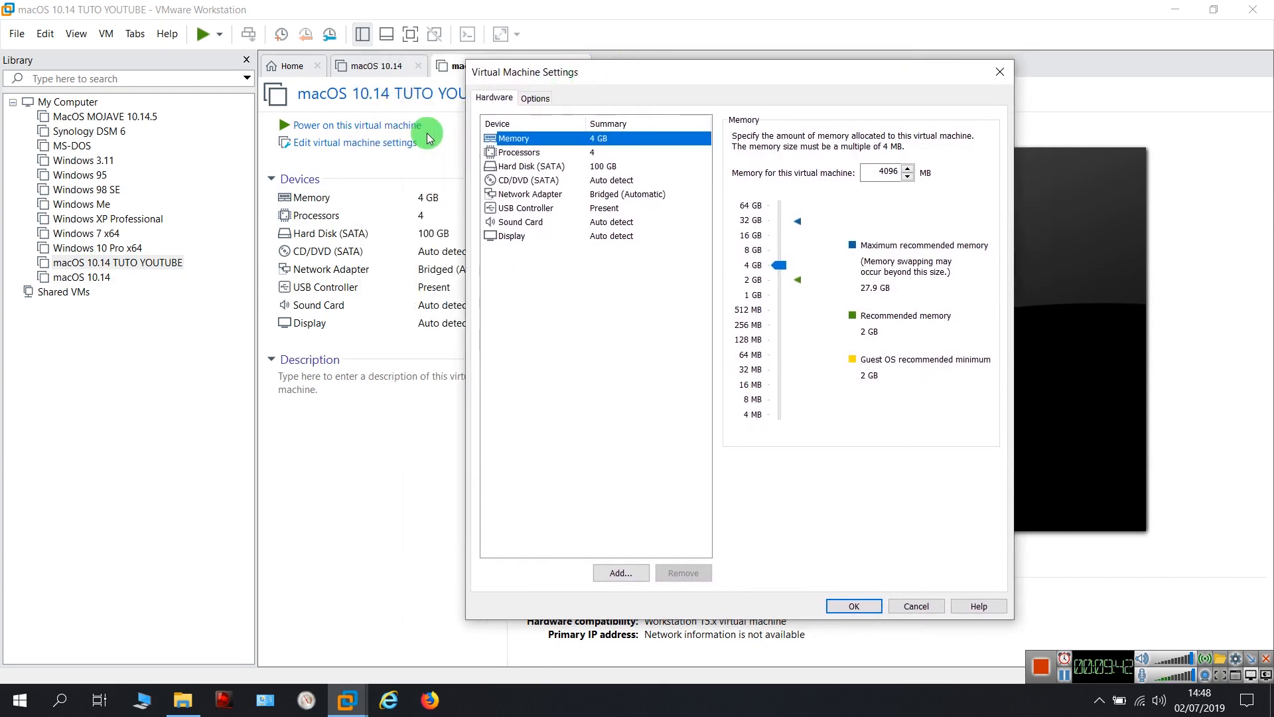
Remove the 100 GB SATA hard disk and start adding new hardware
{"action": "left_click", "coordinate": [517, 167]}
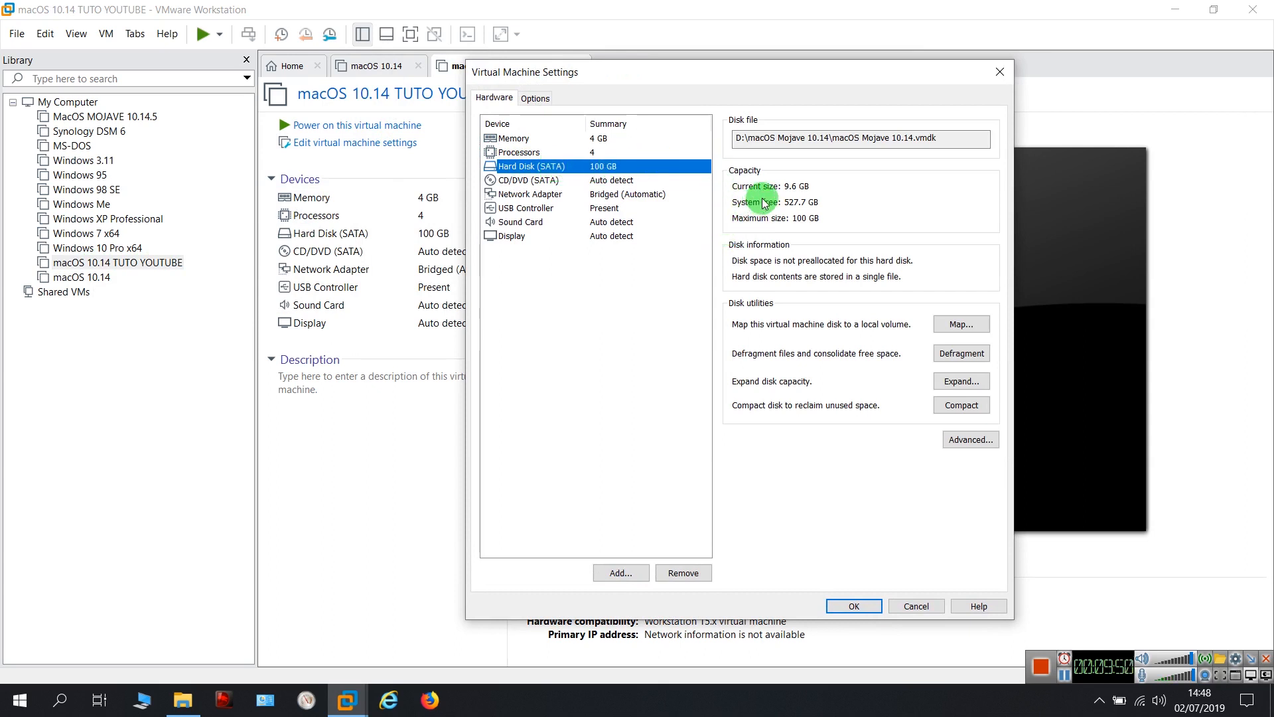
{"action": "left_click", "coordinate": [687, 575]}
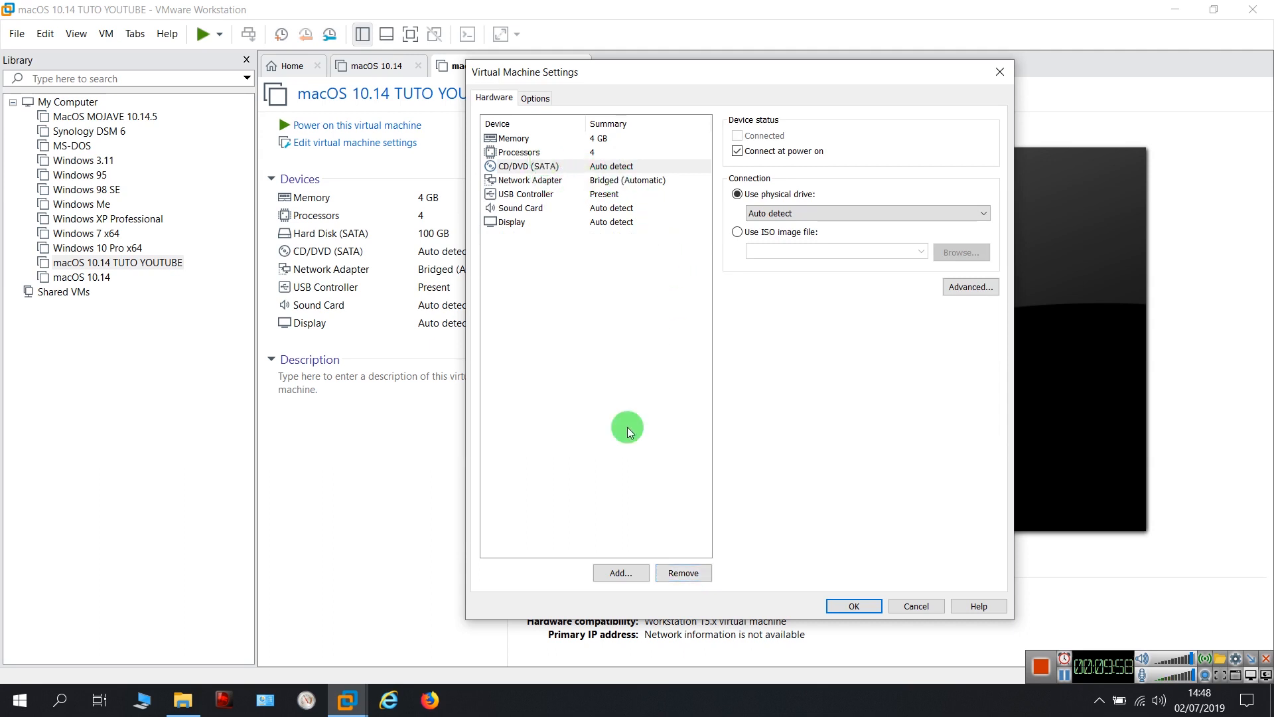
{"action": "left_click", "coordinate": [621, 573]}
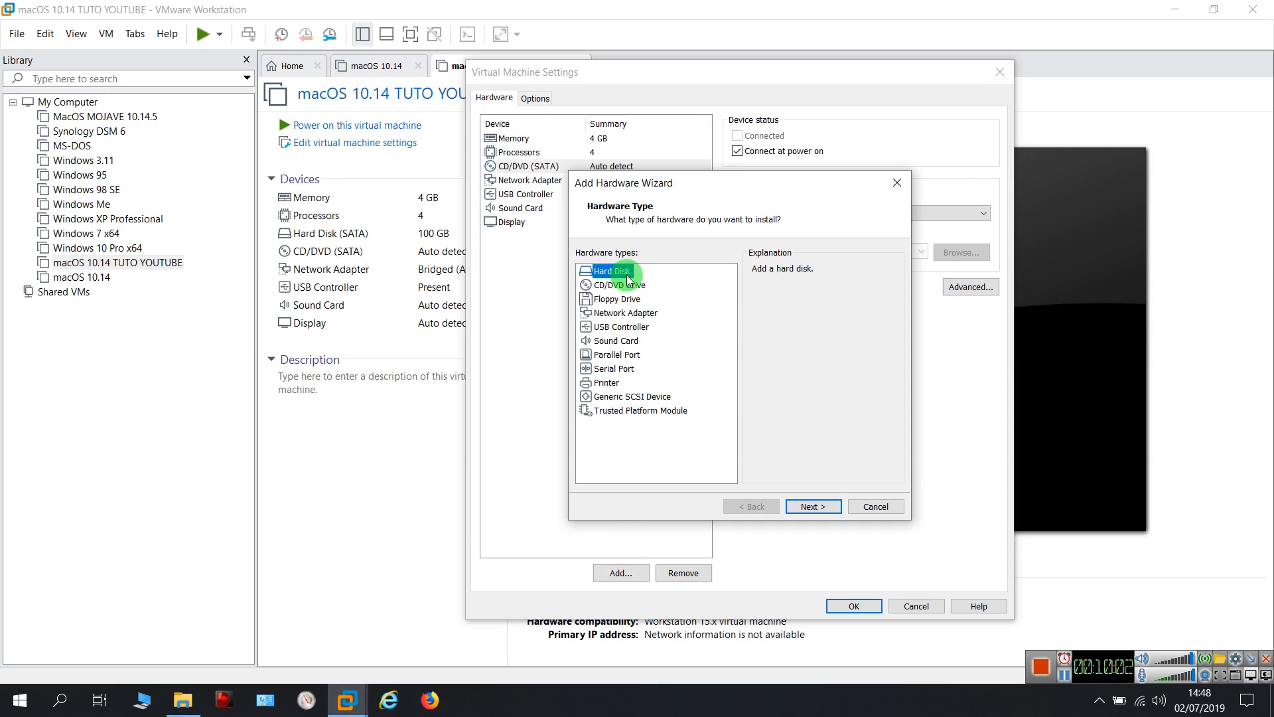
Add a SATA hard disk that reuses an existing virtual disk
{"action": "left_click", "coordinate": [812, 507]}
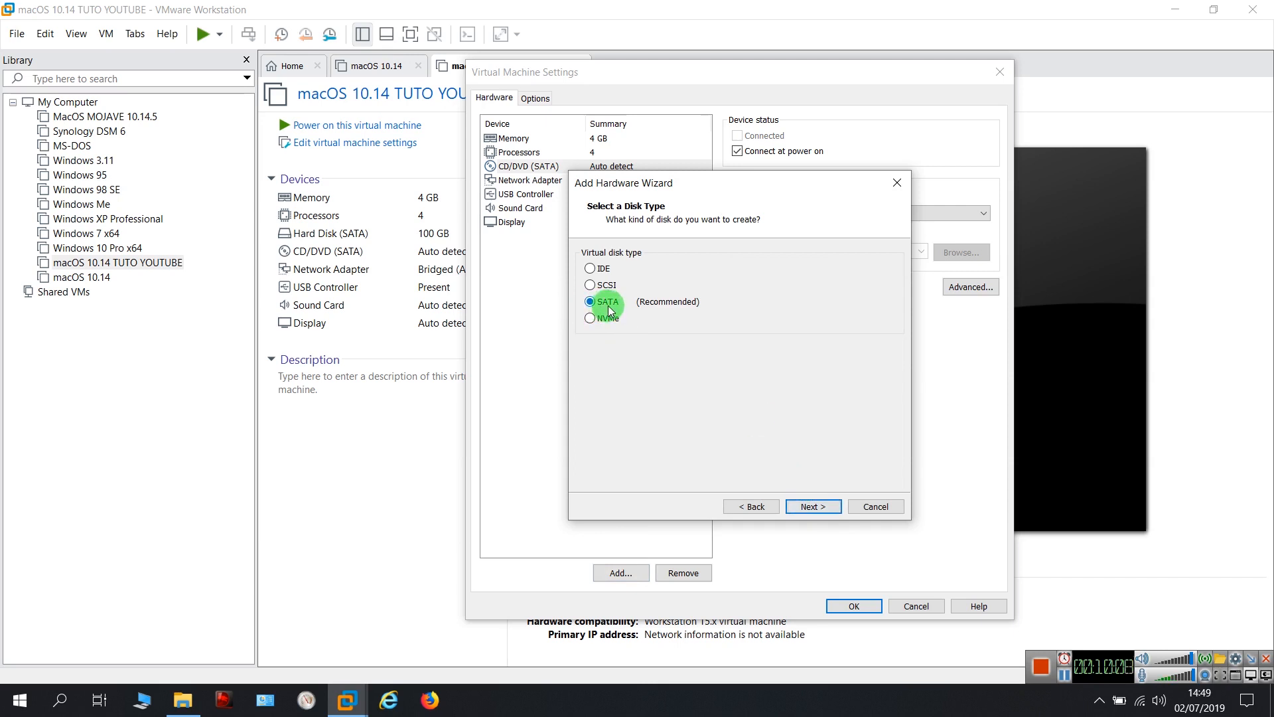
{"action": "left_click", "coordinate": [815, 508]}
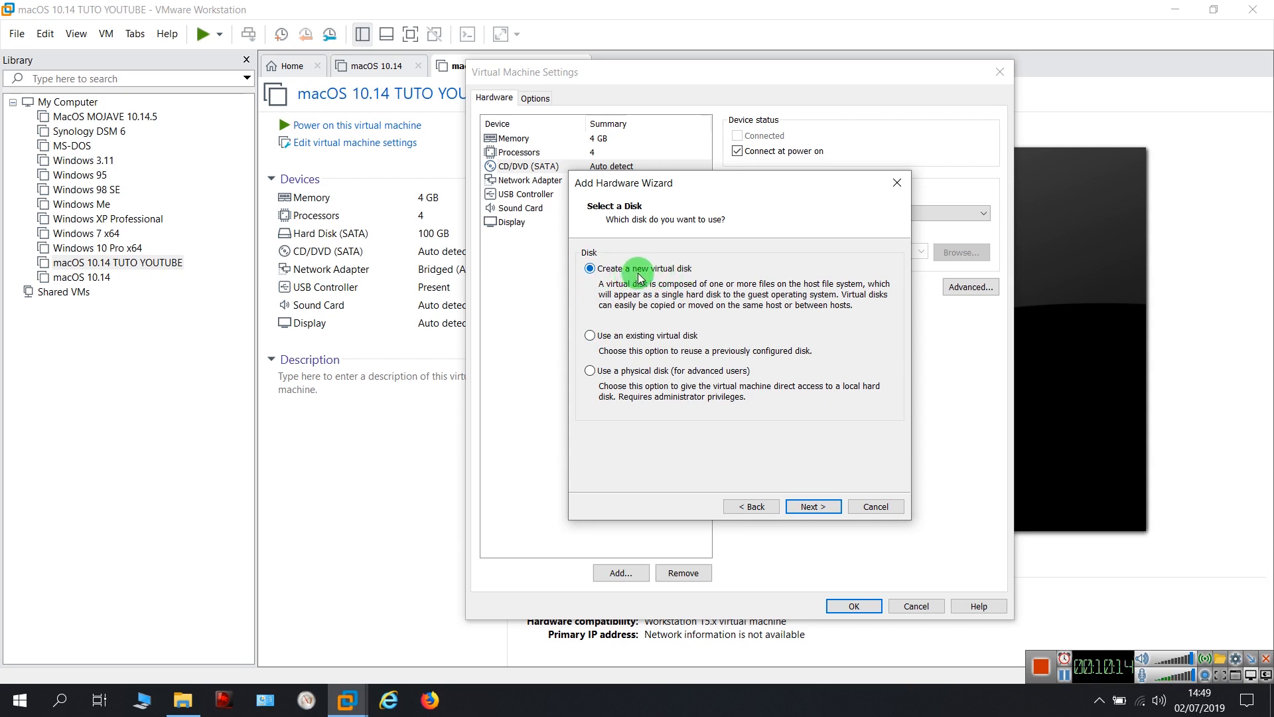
{"action": "left_click", "coordinate": [592, 336]}
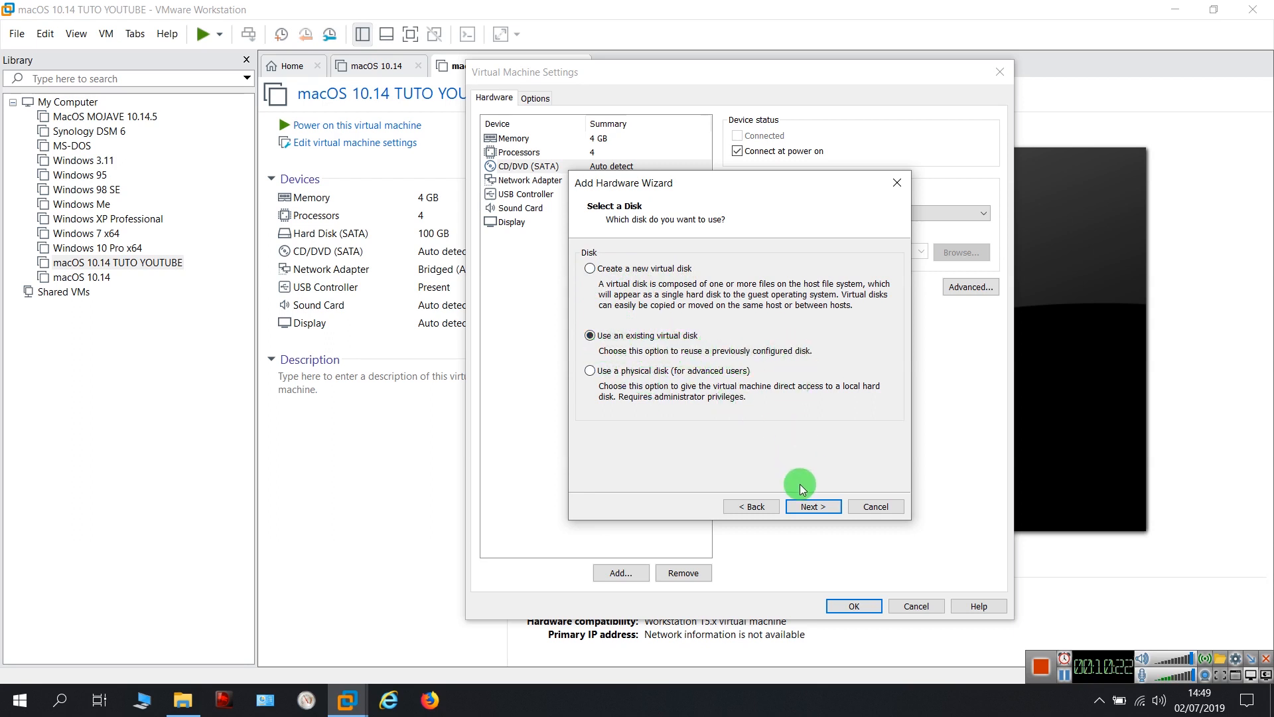
{"action": "left_click", "coordinate": [818, 507]}
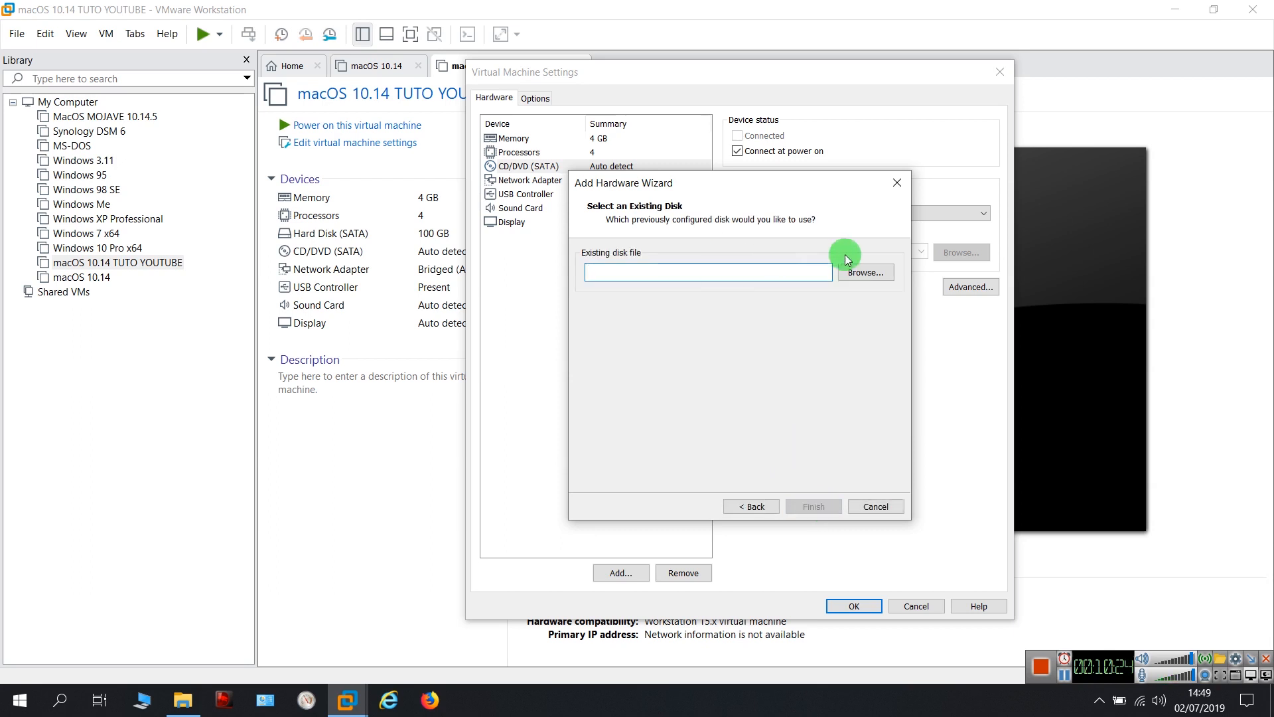
Pick macOS Mojave 10.14.vmdk from the Desktop's TUTO MACOS VMWARE\macOS Mojave 10.14 folder
{"action": "left_click", "coordinate": [864, 272]}
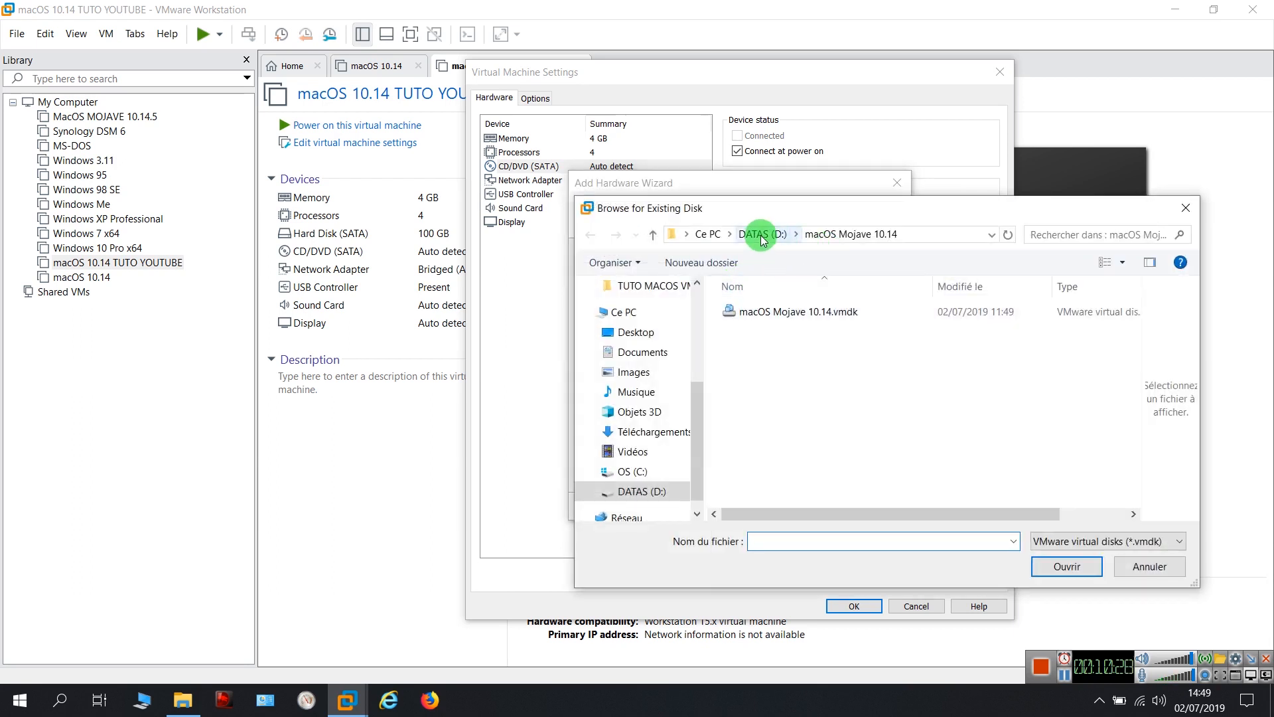
{"action": "left_click", "coordinate": [763, 240]}
{"action": "left_click", "coordinate": [636, 331]}
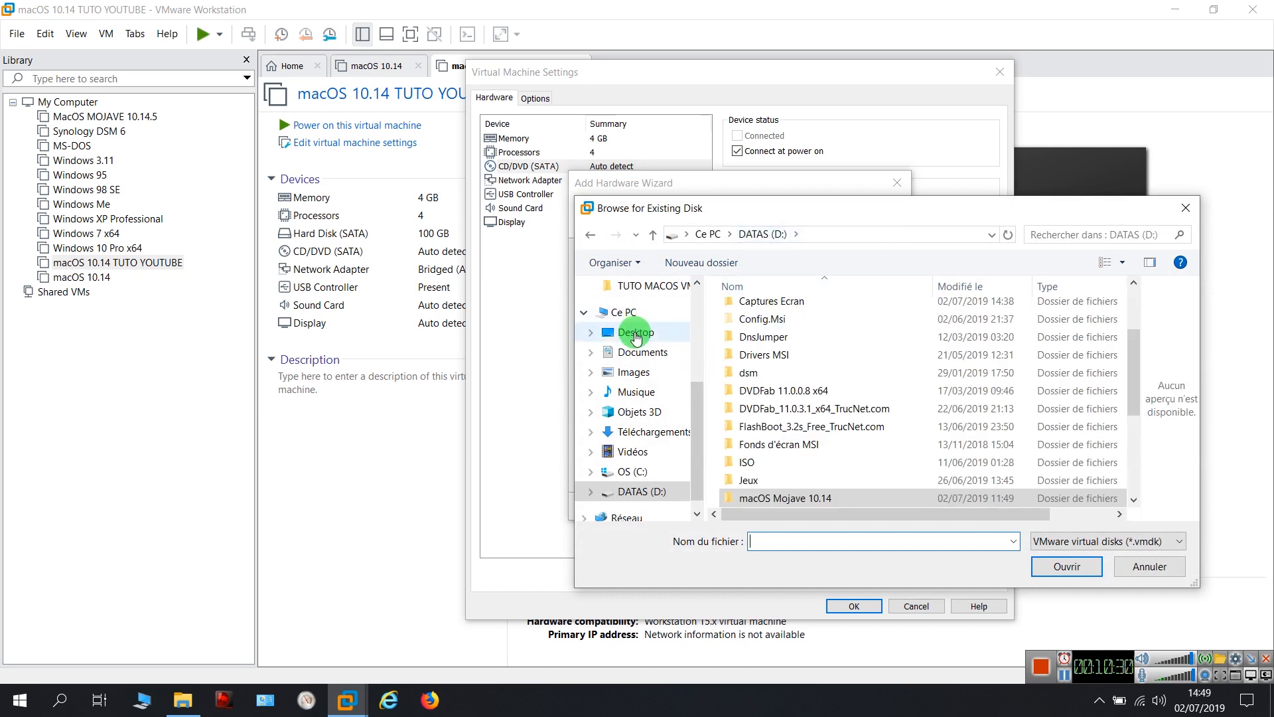
{"action": "double_click", "coordinate": [788, 328]}
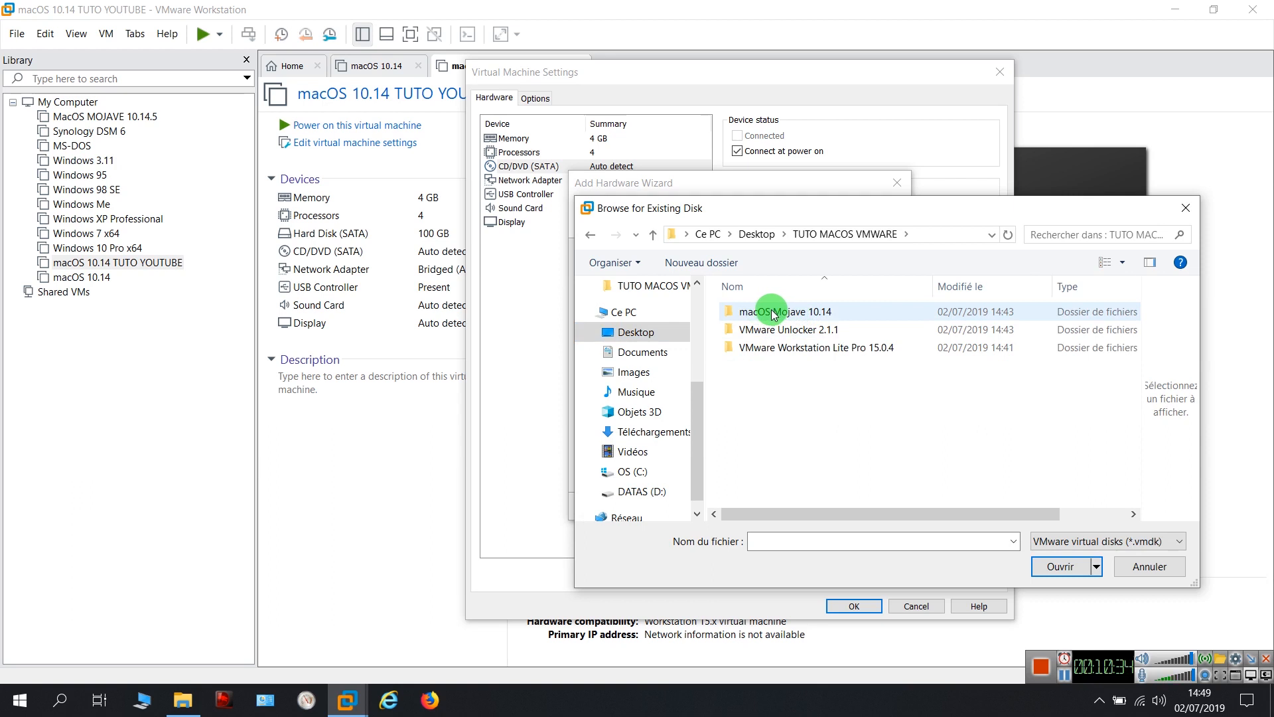
{"action": "double_click", "coordinate": [774, 315]}
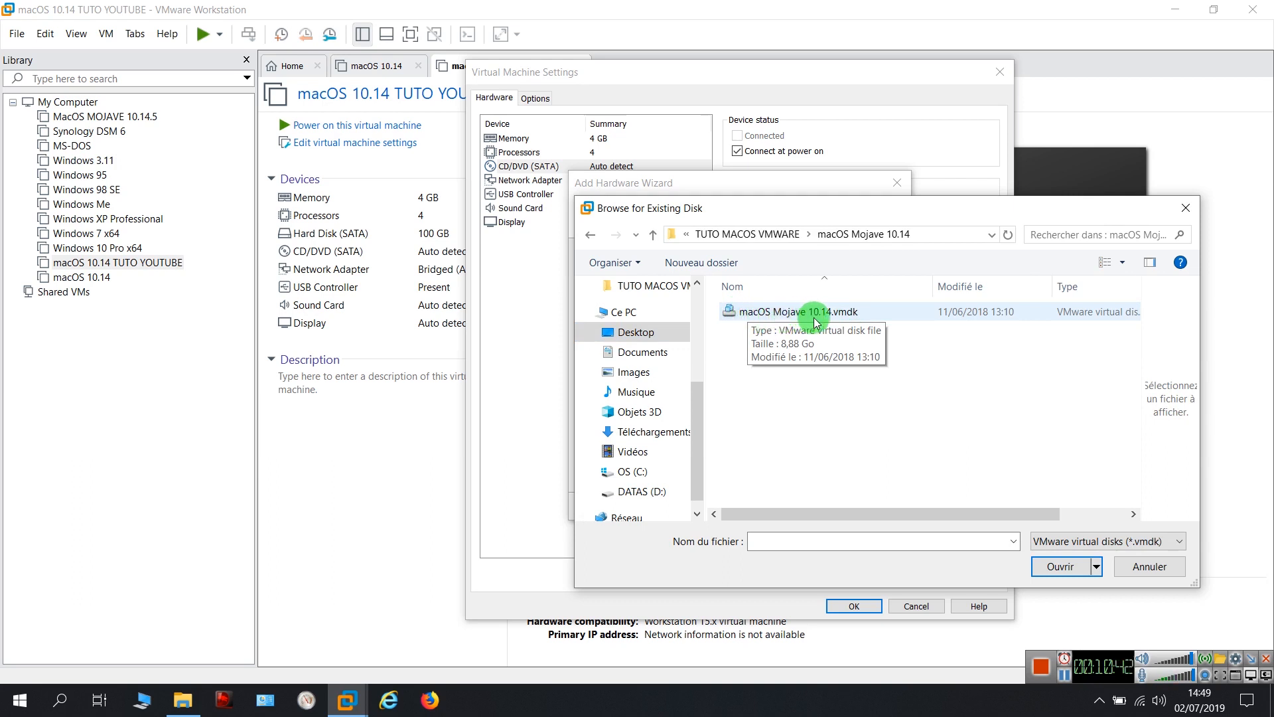
{"action": "left_click", "coordinate": [861, 314]}
{"action": "left_click", "coordinate": [1061, 568]}
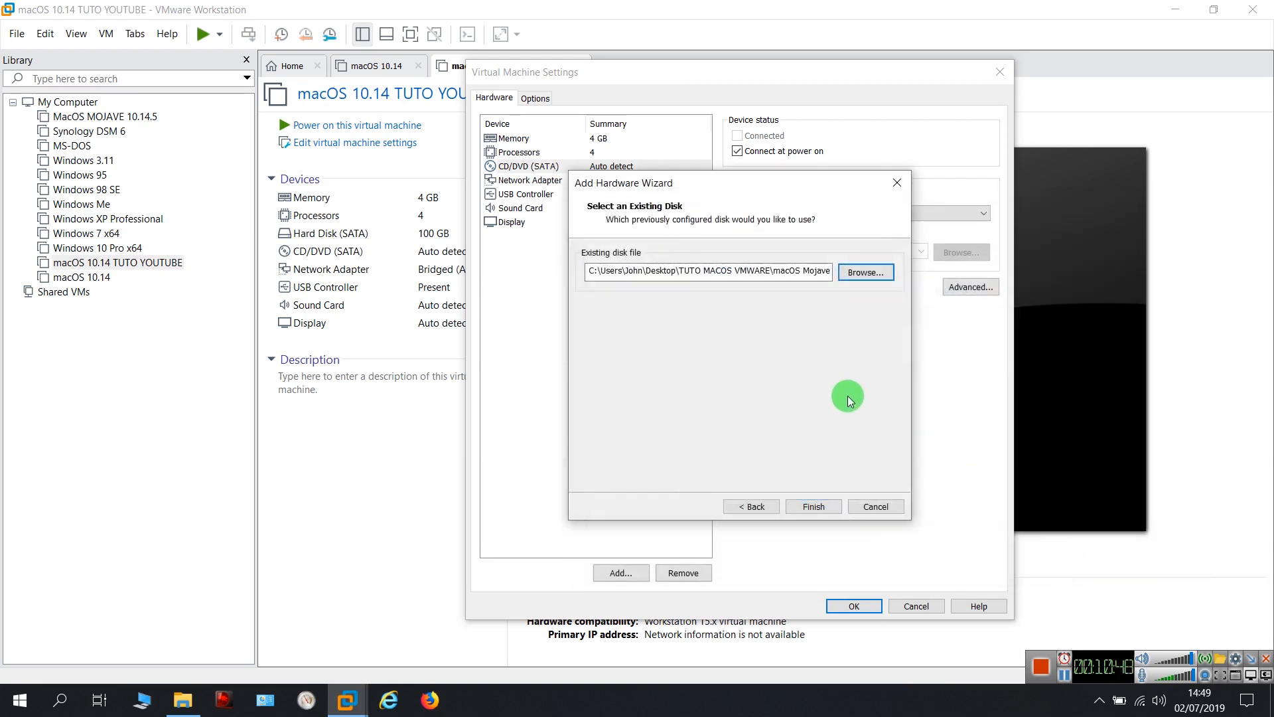
Finish adding the disk, keeping it in its existing format
{"action": "left_click", "coordinate": [822, 507]}
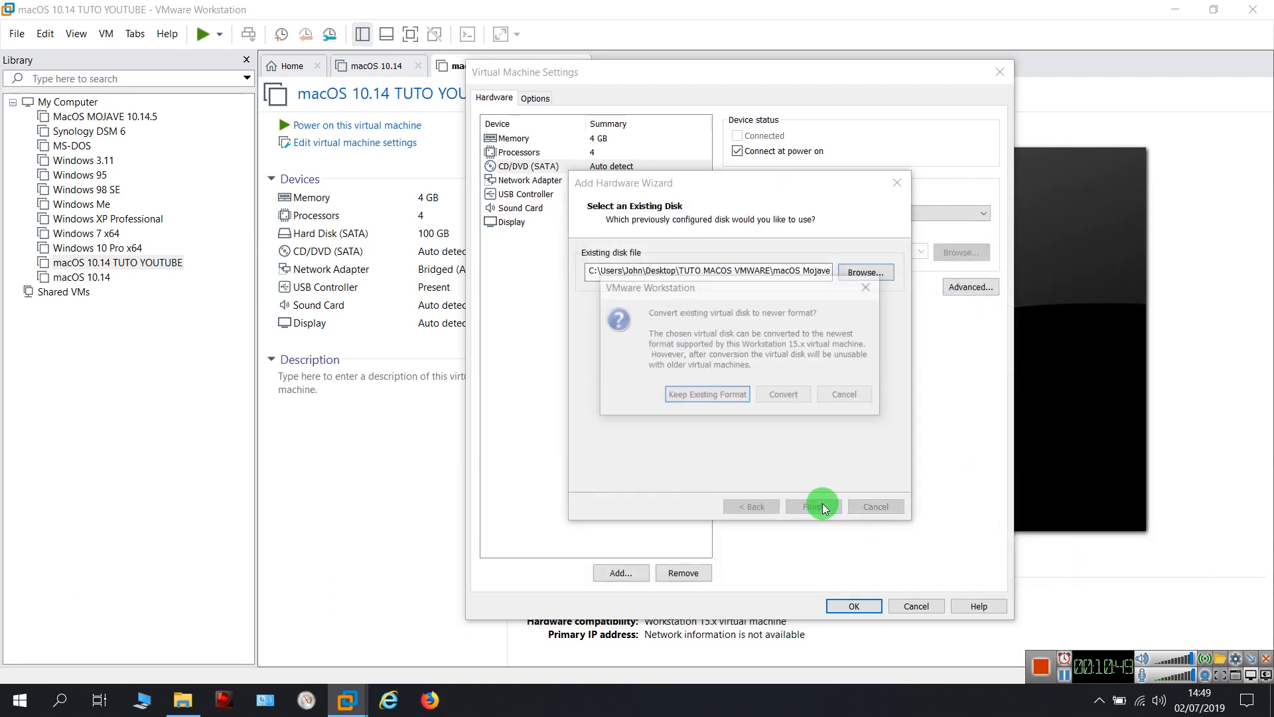
{"action": "left_click", "coordinate": [709, 395]}
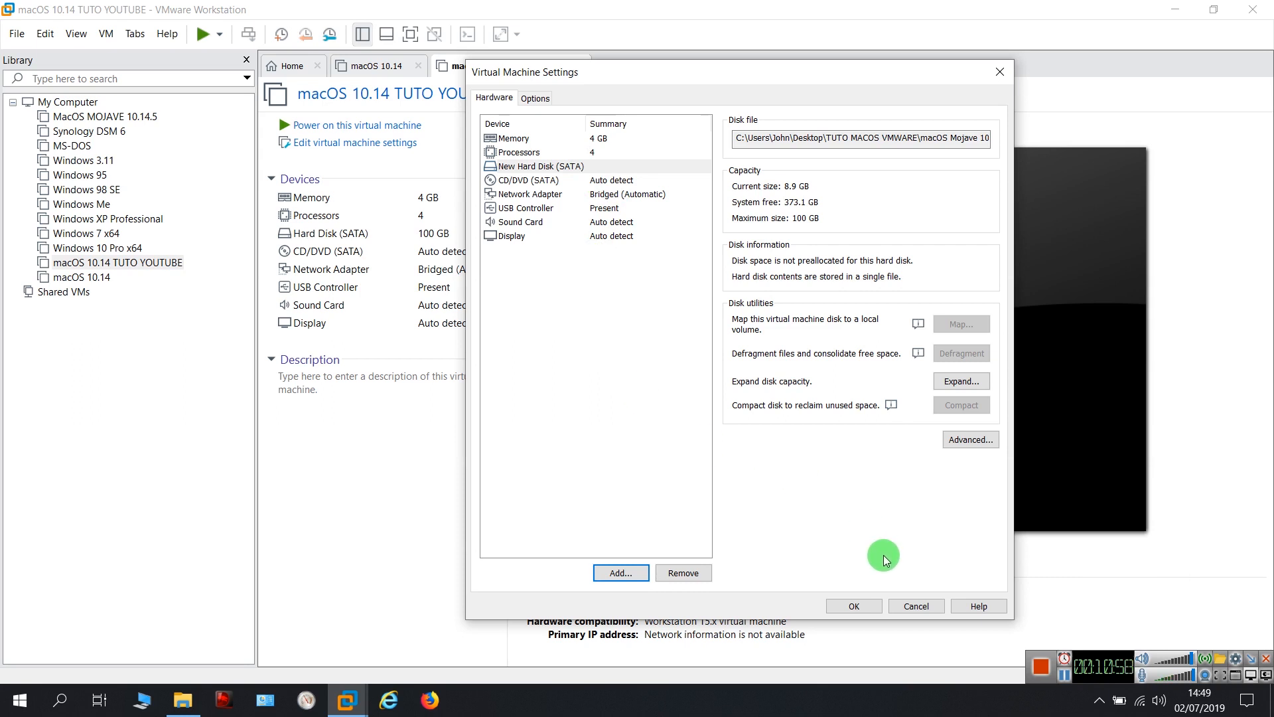
{"action": "left_click", "coordinate": [520, 140]}
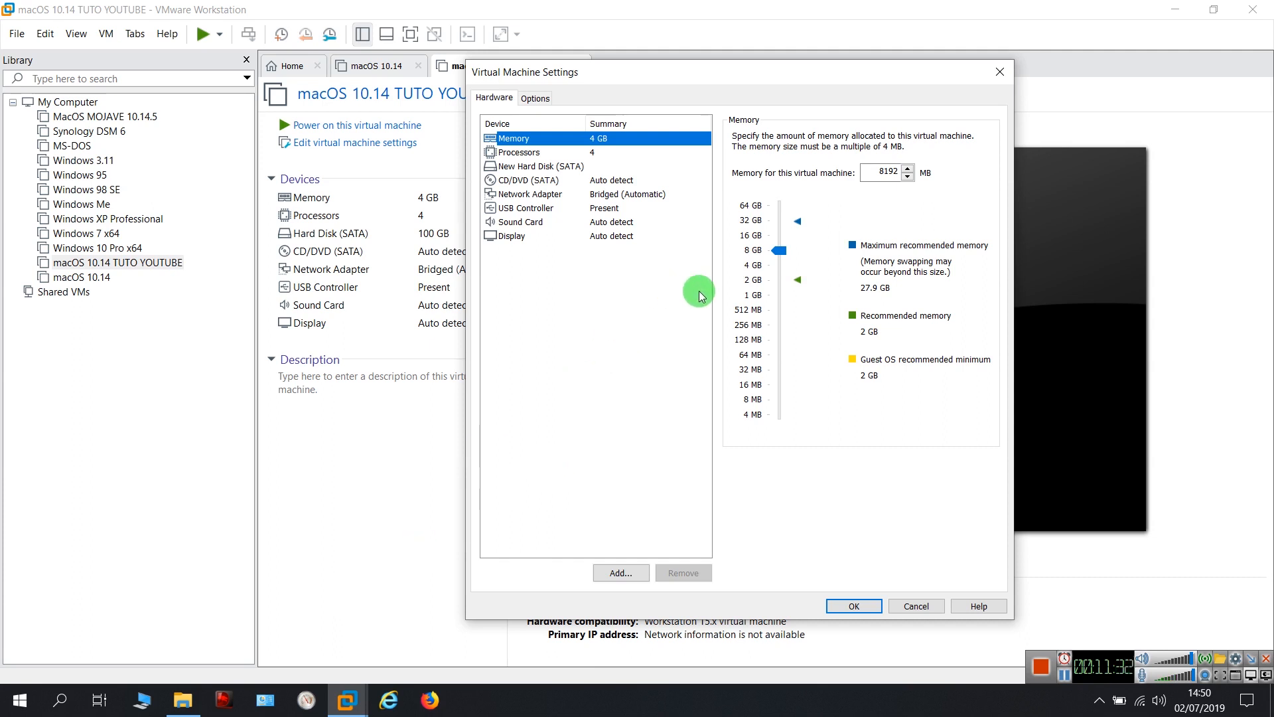
Try memory sizes up to 16 GB, settle on 4096 MB, save, and minimize Workstation
{"action": "left_click", "coordinate": [757, 268]}
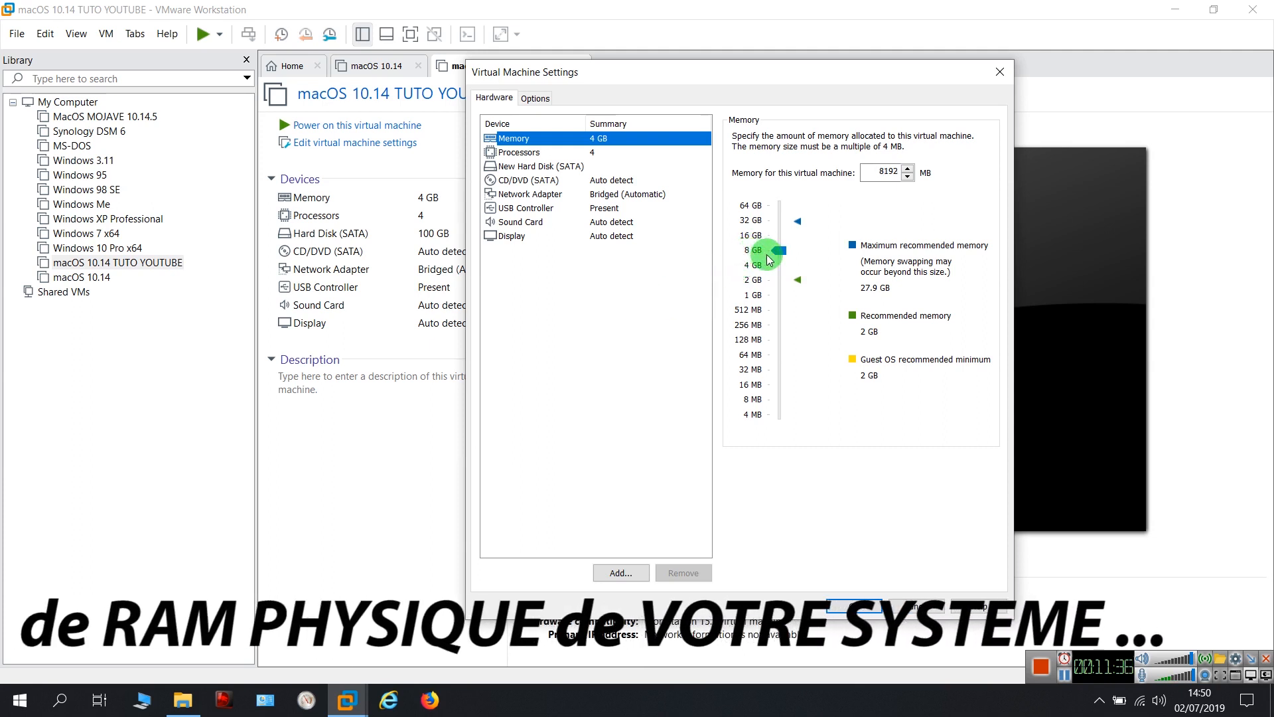
{"action": "left_click", "coordinate": [782, 251]}
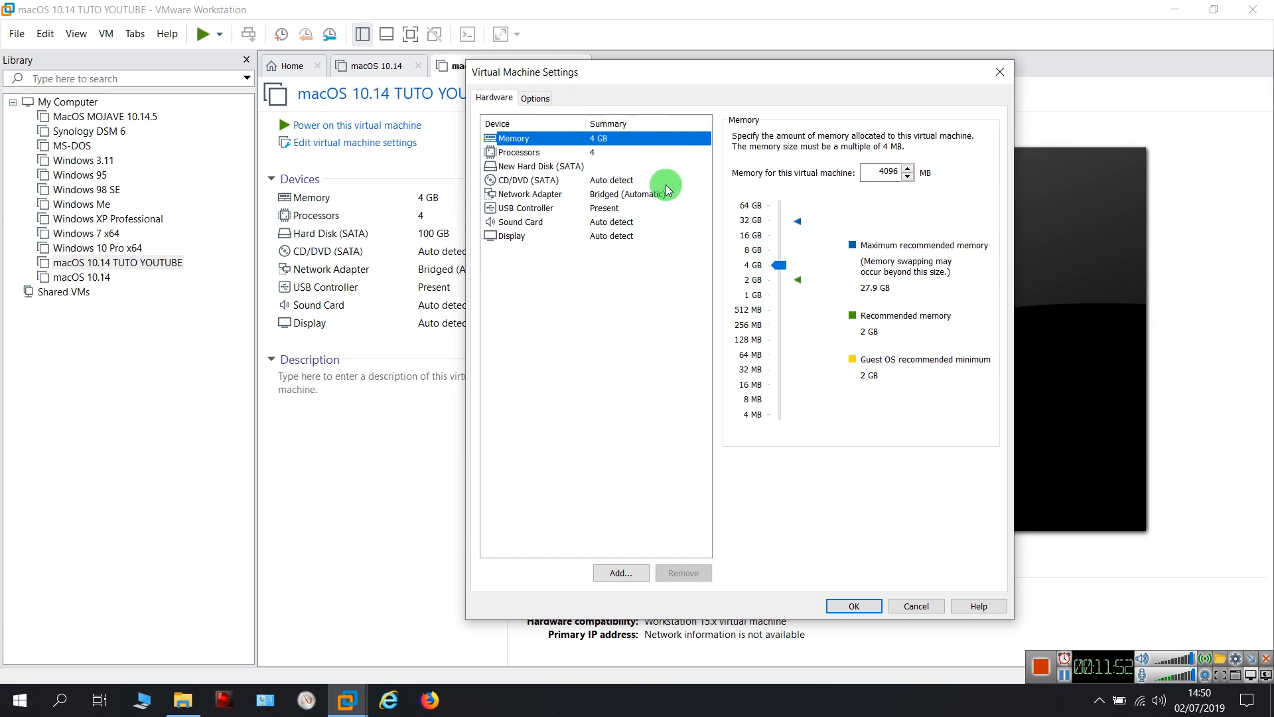
{"action": "left_click", "coordinate": [754, 253]}
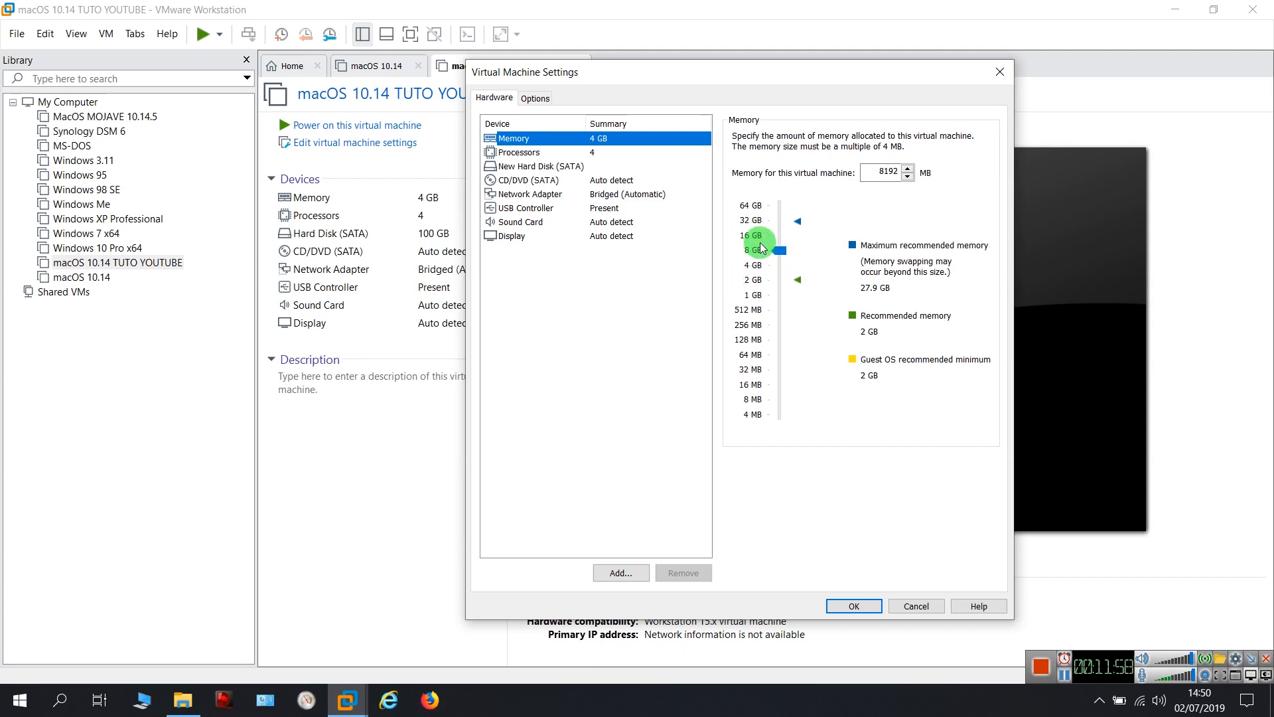
{"action": "left_click", "coordinate": [754, 238]}
{"action": "left_click_drag", "start_coordinate": [778, 236], "coordinate": [776, 241]}
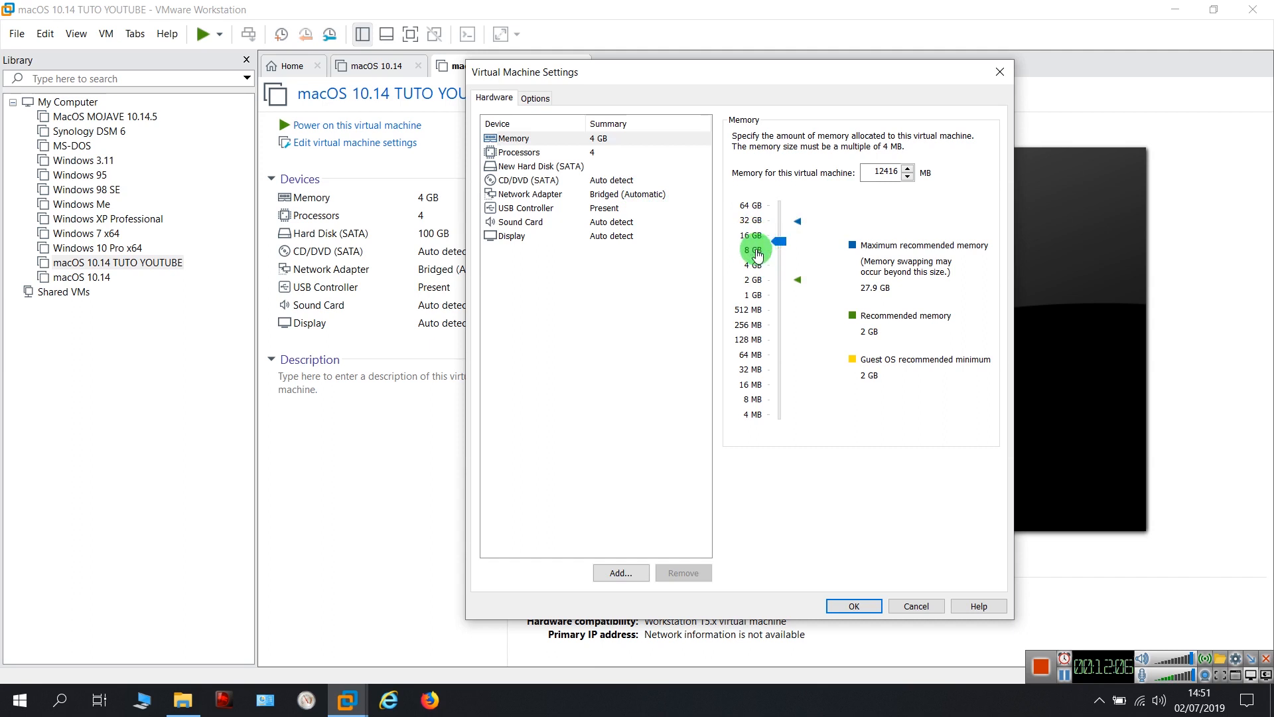
{"action": "left_click_drag", "start_coordinate": [773, 254], "coordinate": [756, 270]}
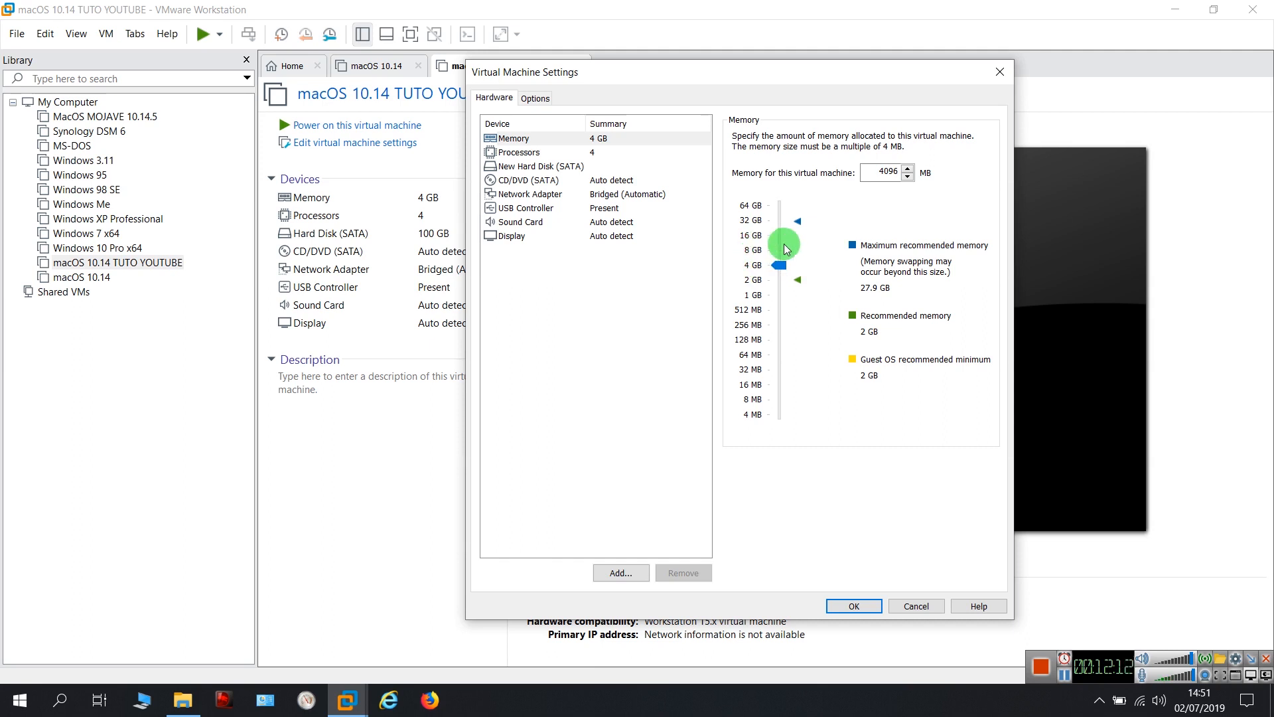
{"action": "left_click", "coordinate": [854, 606]}
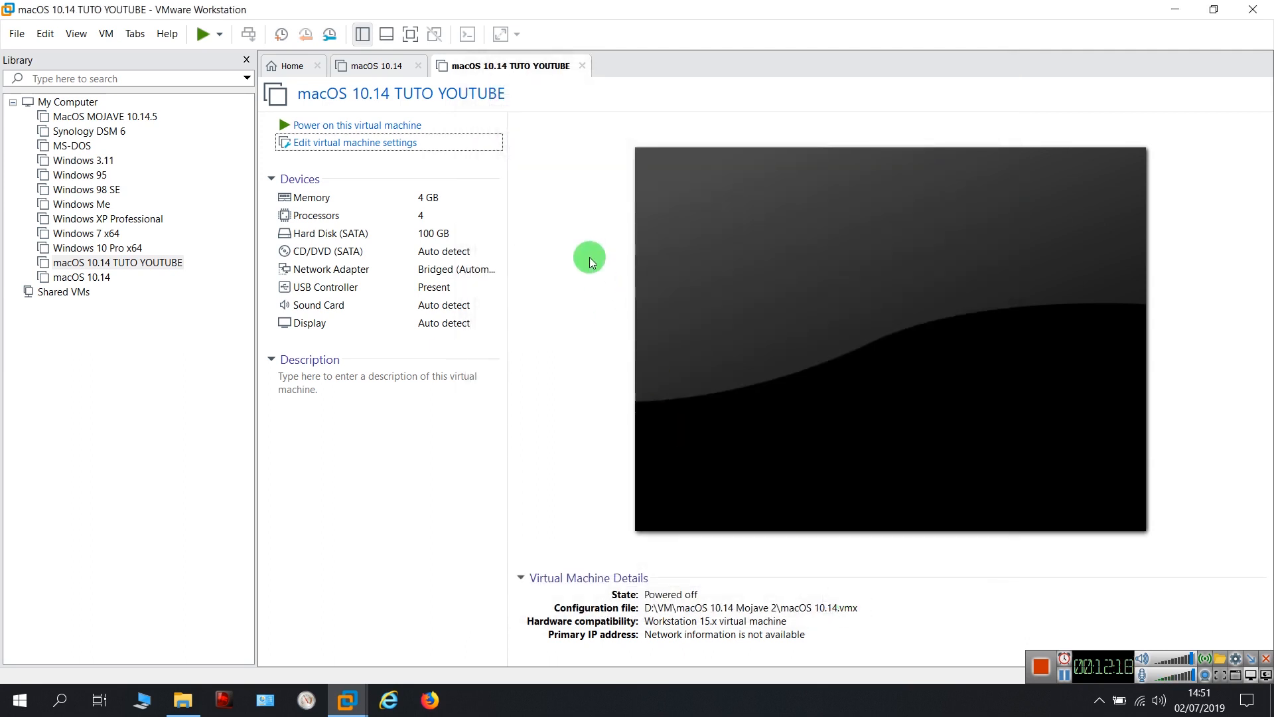
{"action": "left_click", "coordinate": [1176, 10]}
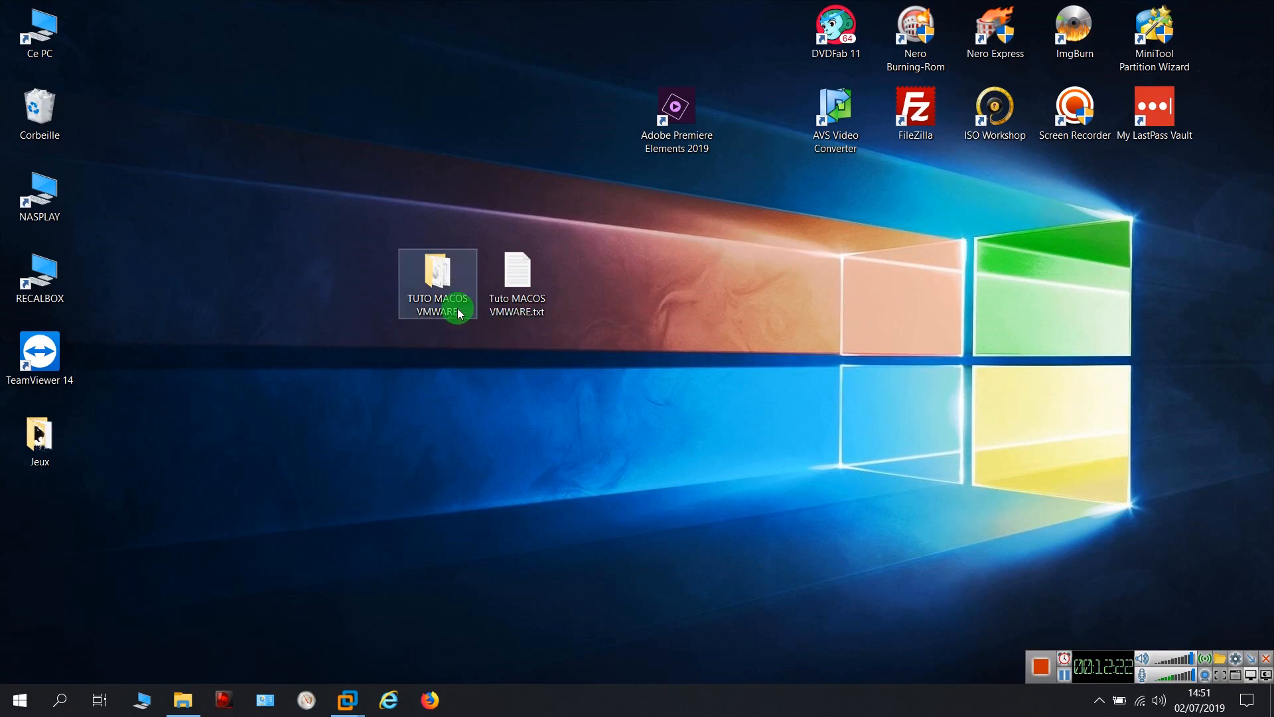
Open the 'A rajouter dans le fichier .vmx.txt' note and copy the smc.version = "0" line
{"action": "double_click", "coordinate": [440, 280]}
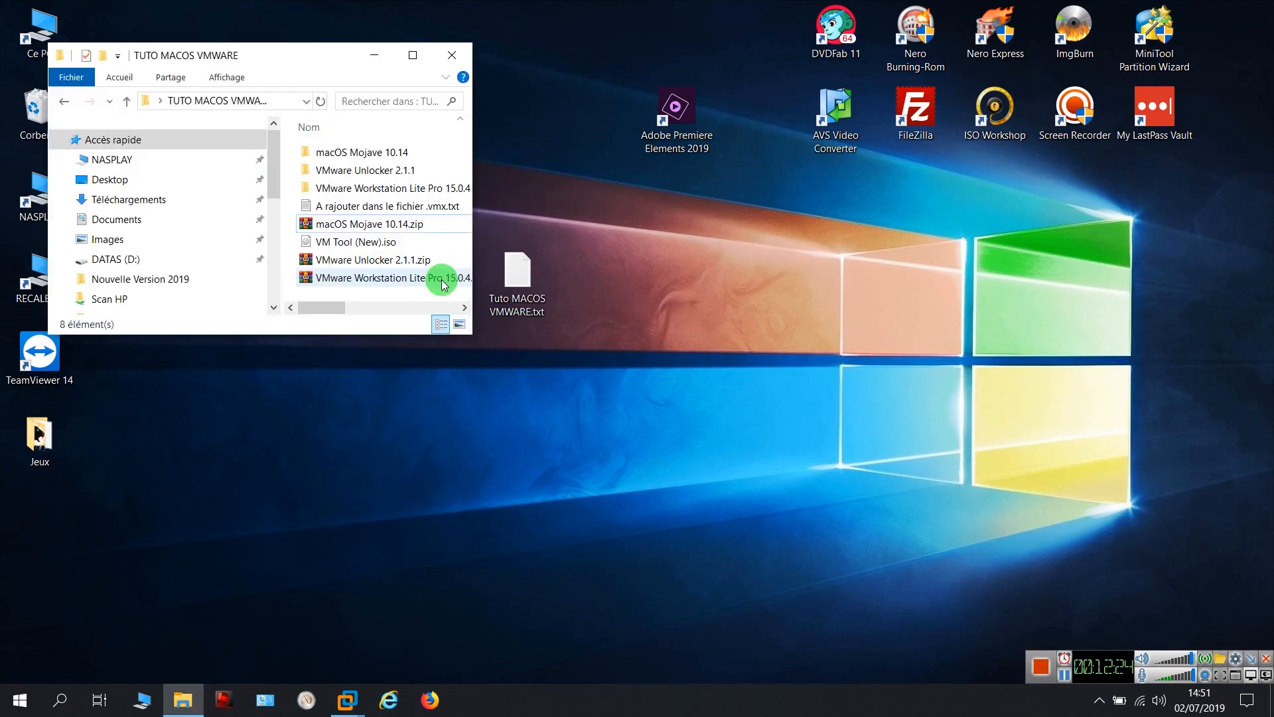
{"action": "left_click", "coordinate": [423, 54]}
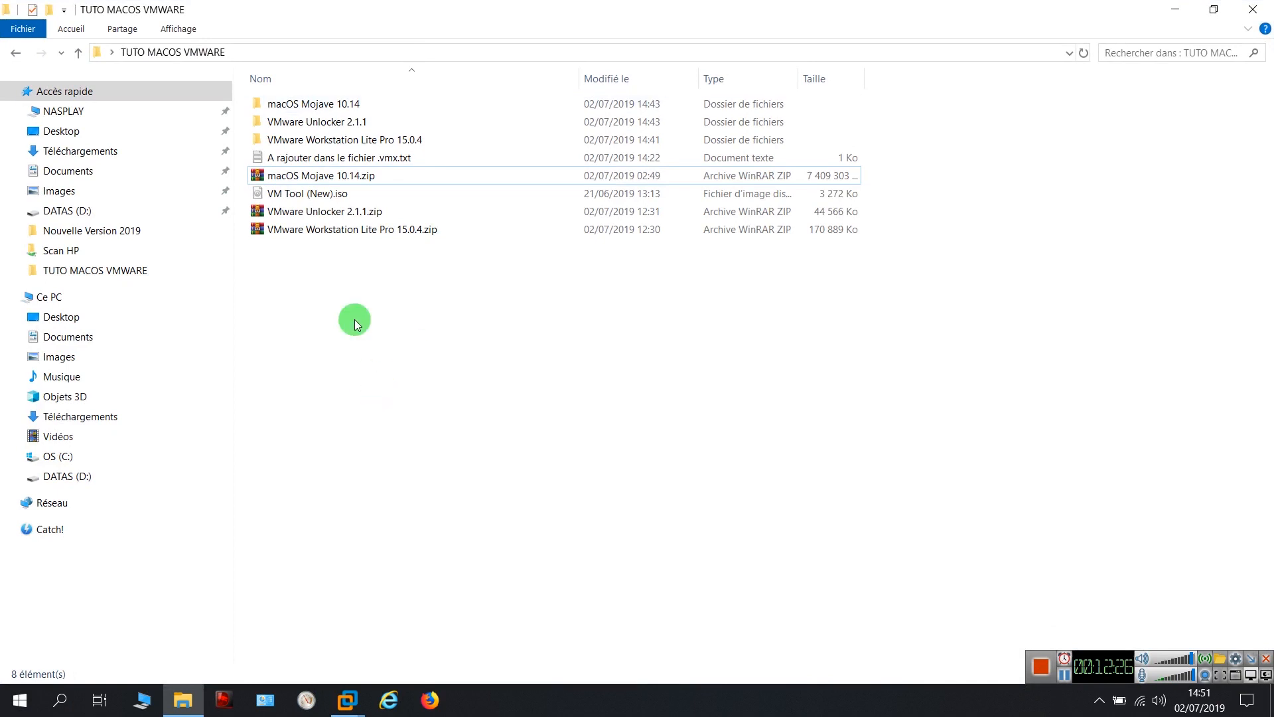
{"action": "left_click", "coordinate": [337, 174]}
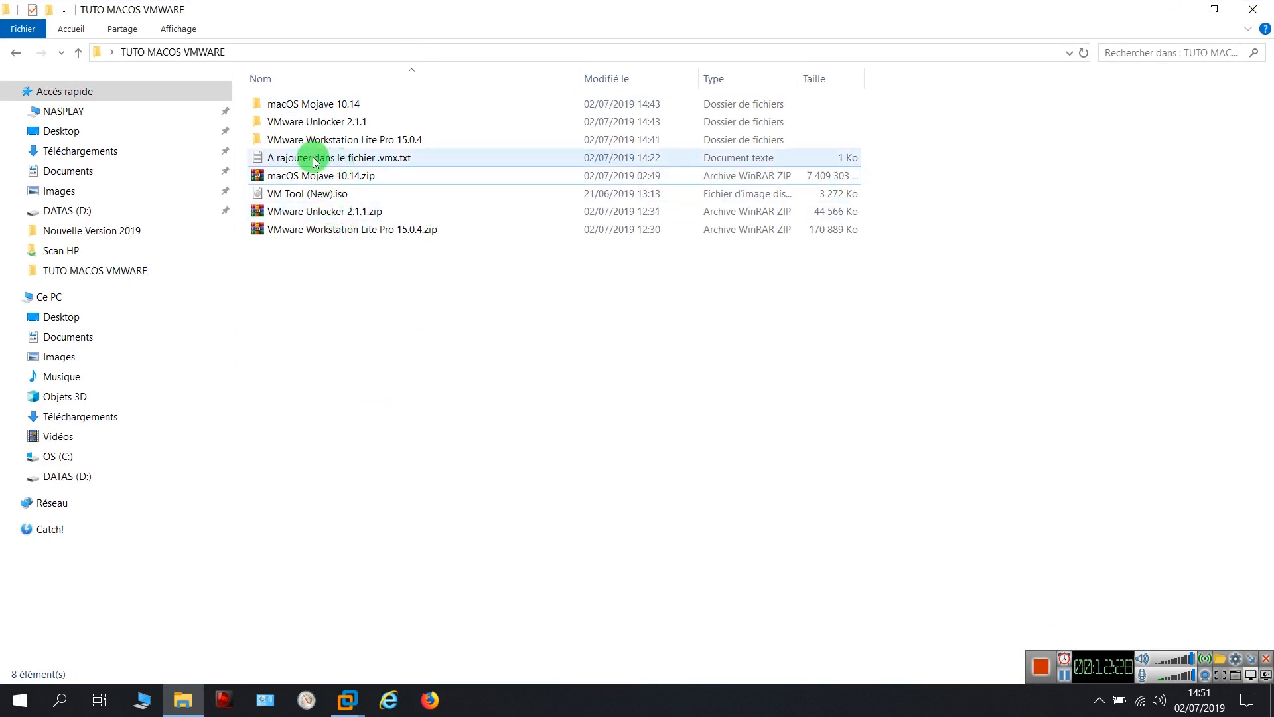
{"action": "double_click", "coordinate": [325, 158]}
{"action": "left_click_drag", "start_coordinate": [282, 114], "coordinate": [162, 114]}
{"action": "right_click", "coordinate": [221, 117]}
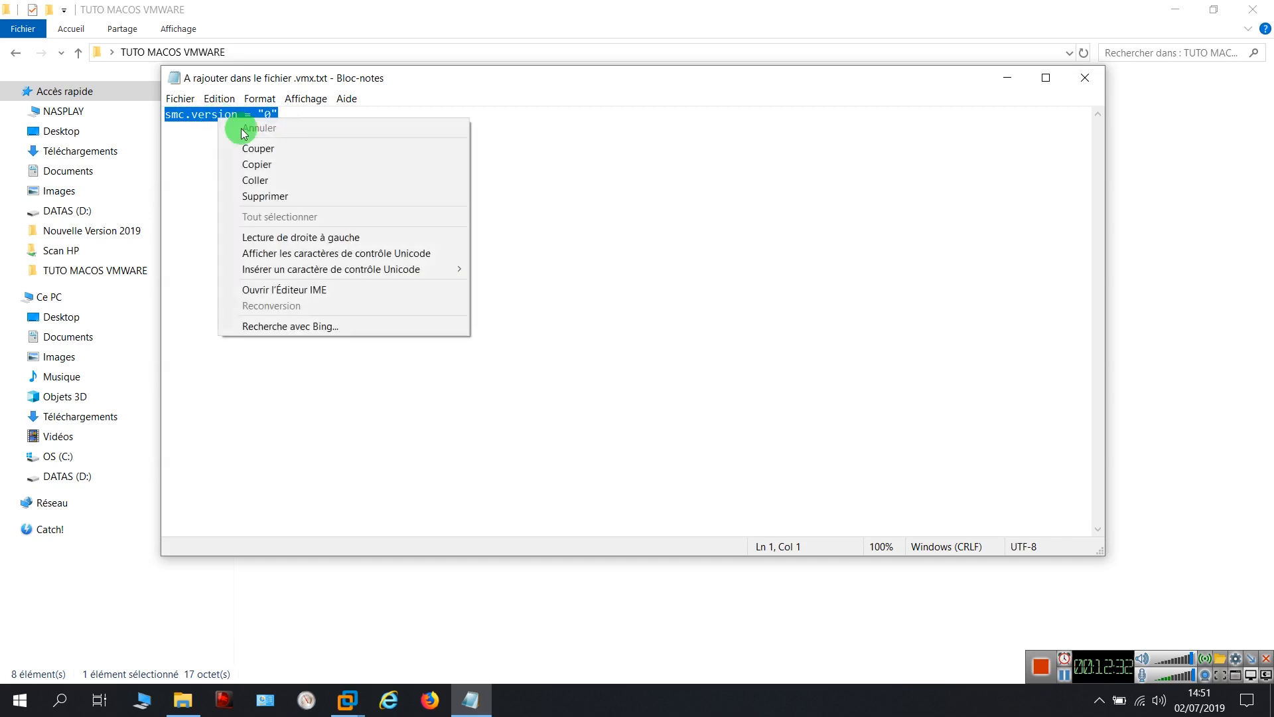
{"action": "left_click", "coordinate": [261, 162]}
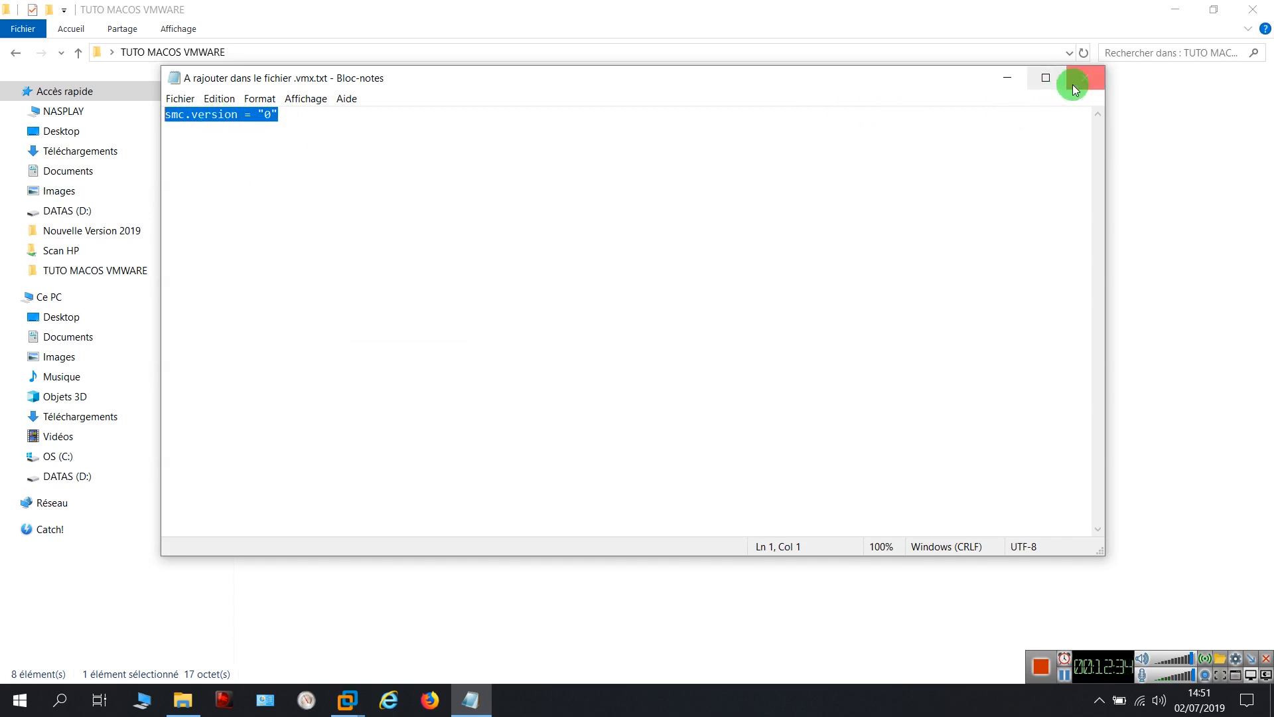
Copy the smc.version = "0" line once more, then close Notepad
{"action": "left_click_drag", "start_coordinate": [975, 77], "coordinate": [1063, 190]}
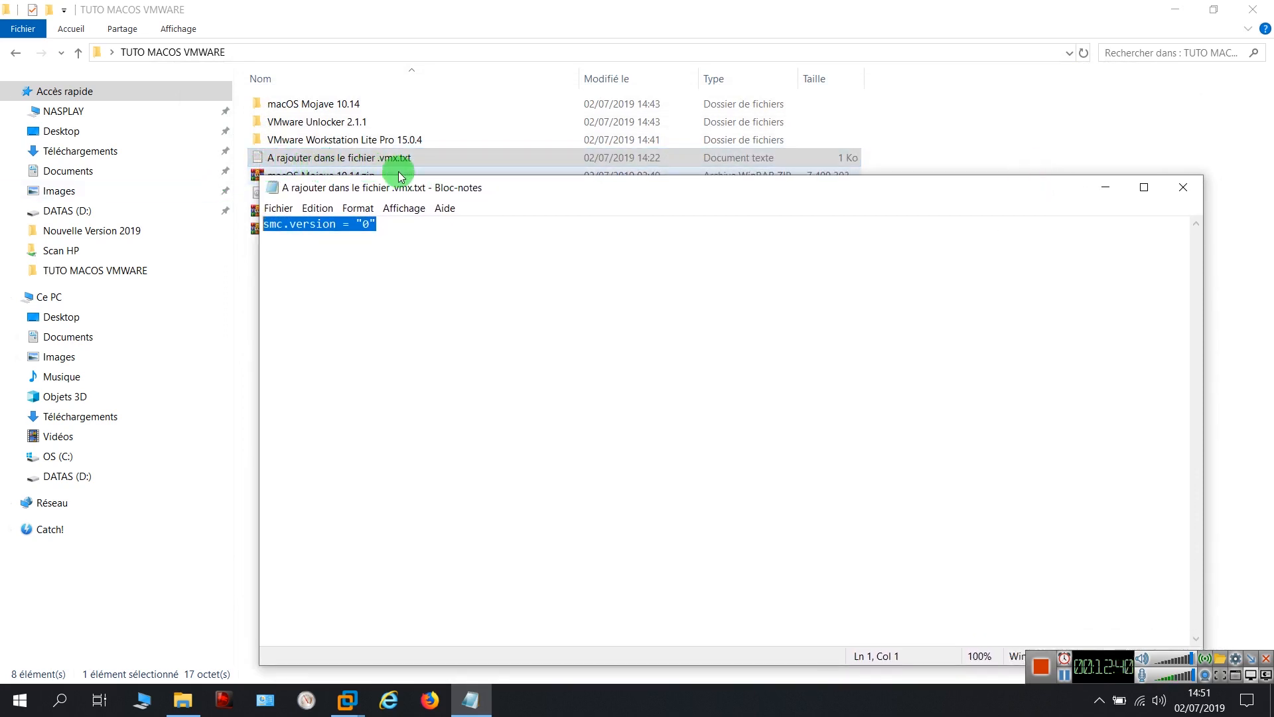
{"action": "left_click_drag", "start_coordinate": [391, 226], "coordinate": [261, 224]}
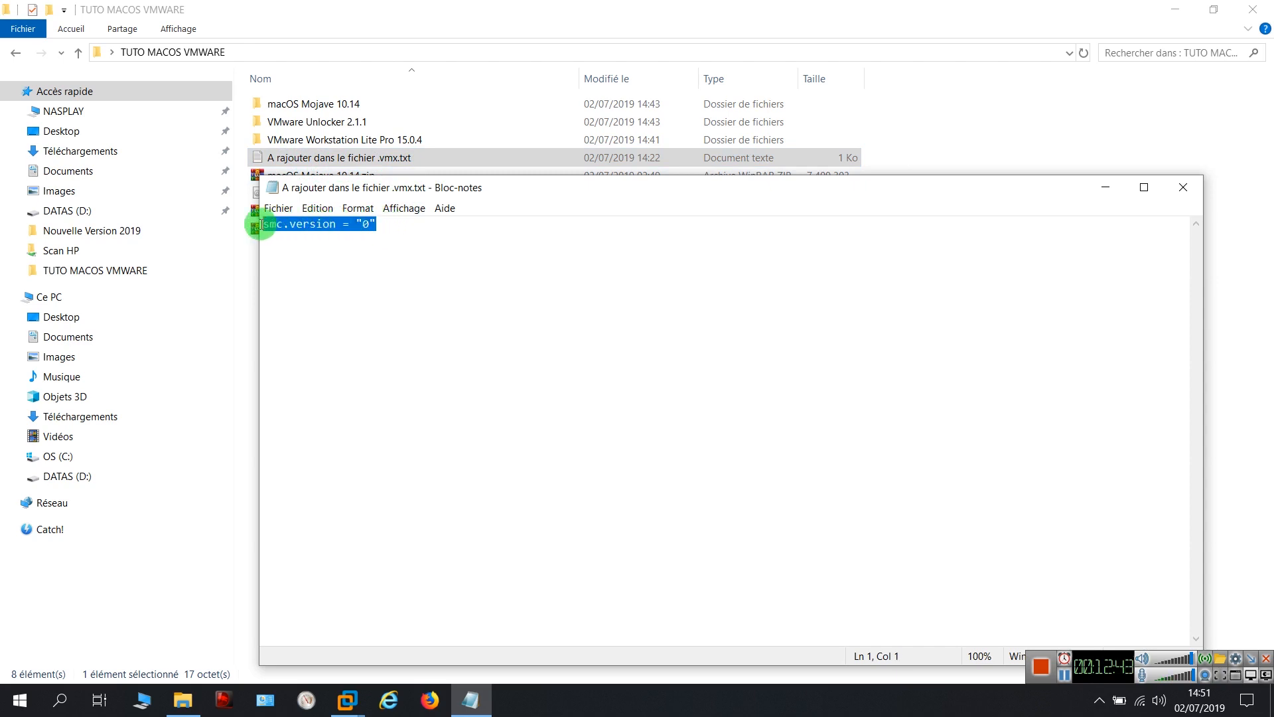
{"action": "right_click", "coordinate": [298, 228]}
{"action": "left_click", "coordinate": [342, 277]}
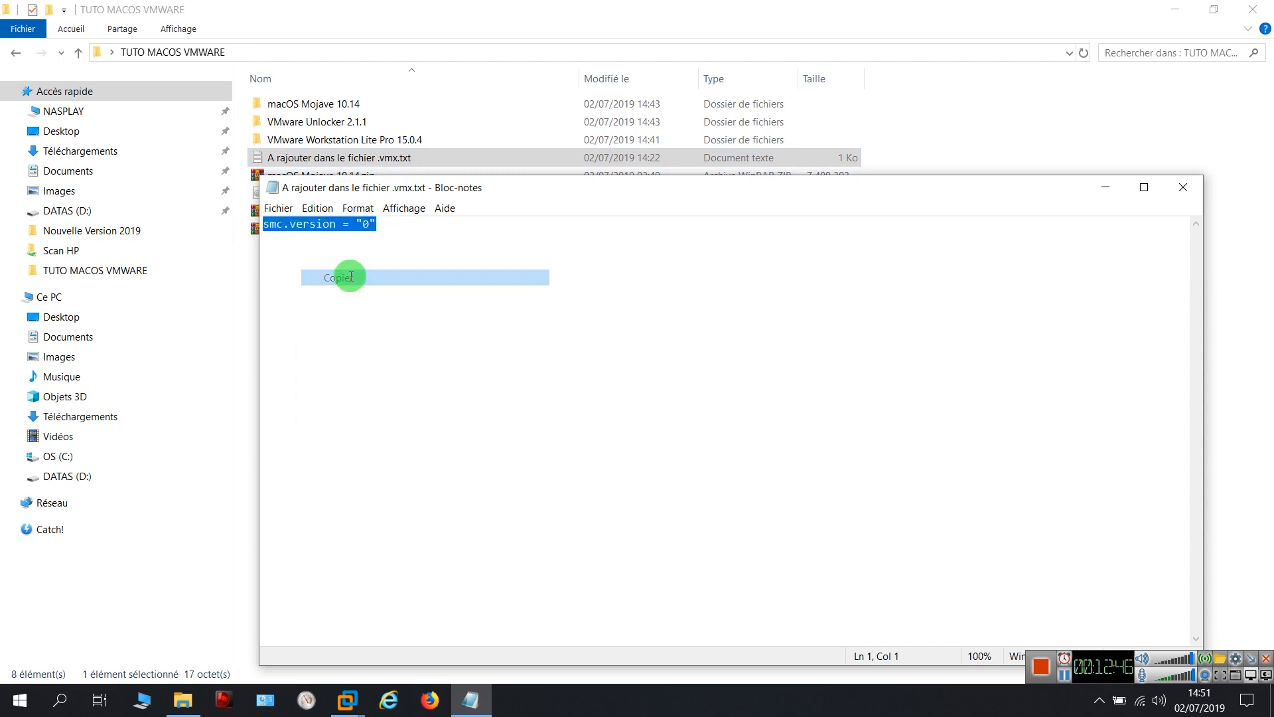
{"action": "left_click", "coordinate": [363, 238]}
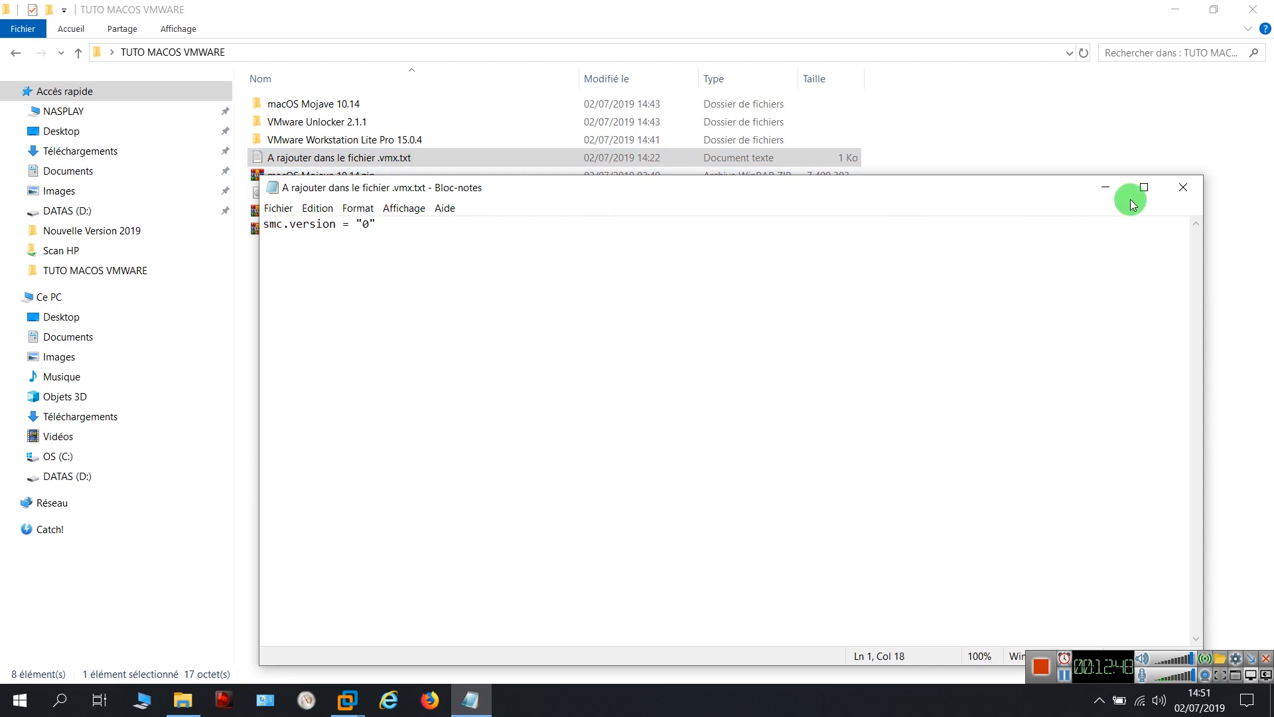
{"action": "left_click", "coordinate": [1184, 191]}
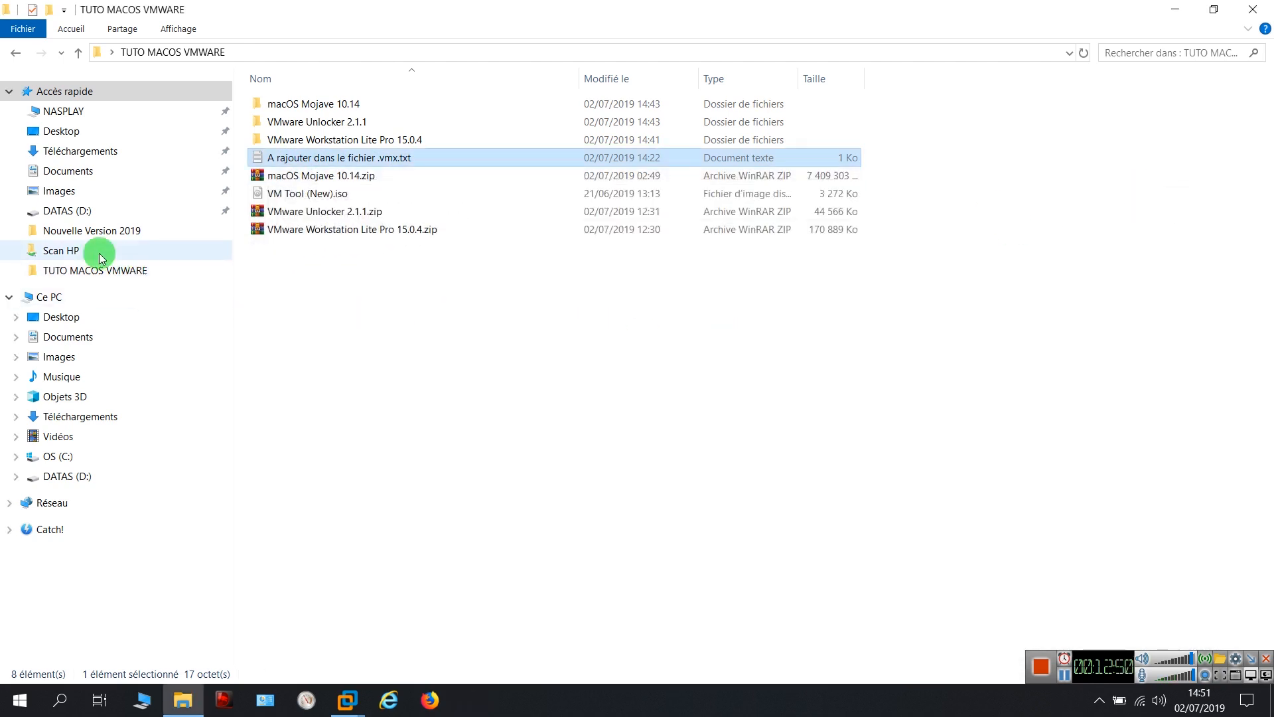
Browse to D:\VM\MACOS YOUTUBE and bring up the Ouvrir avec choices for macOS 10.14.vmx
{"action": "left_click", "coordinate": [78, 212]}
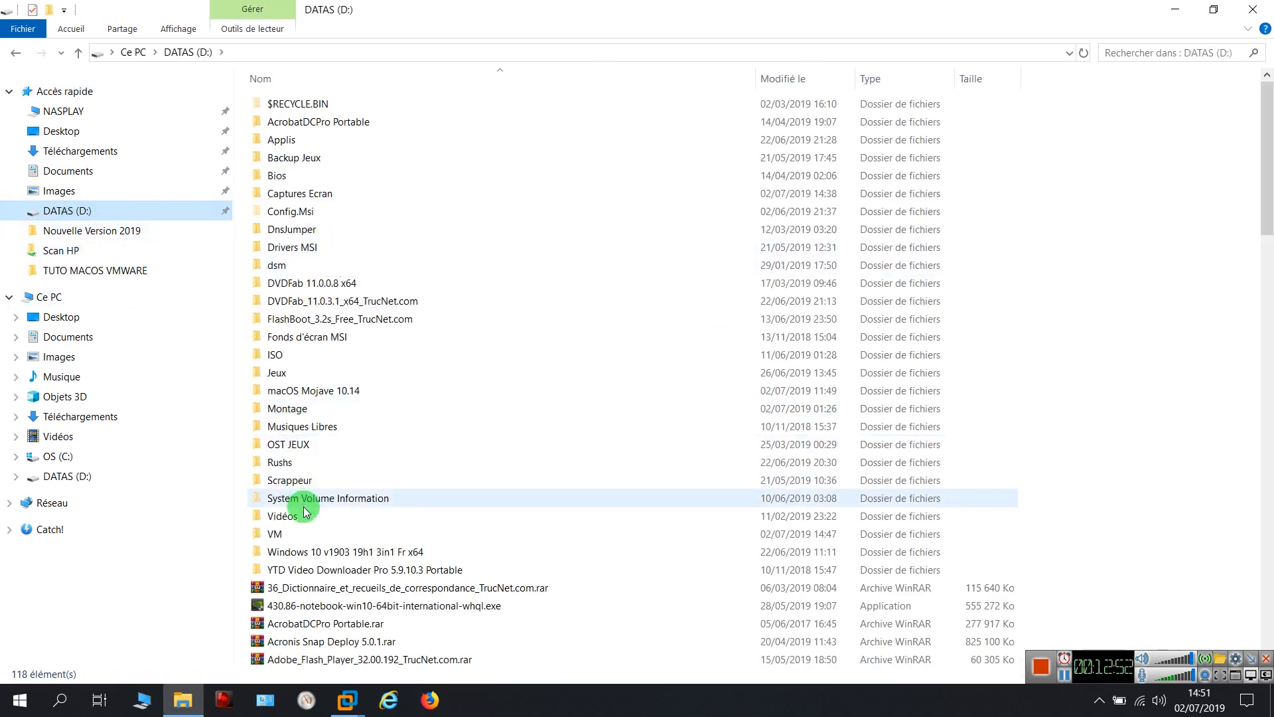
{"action": "double_click", "coordinate": [282, 535]}
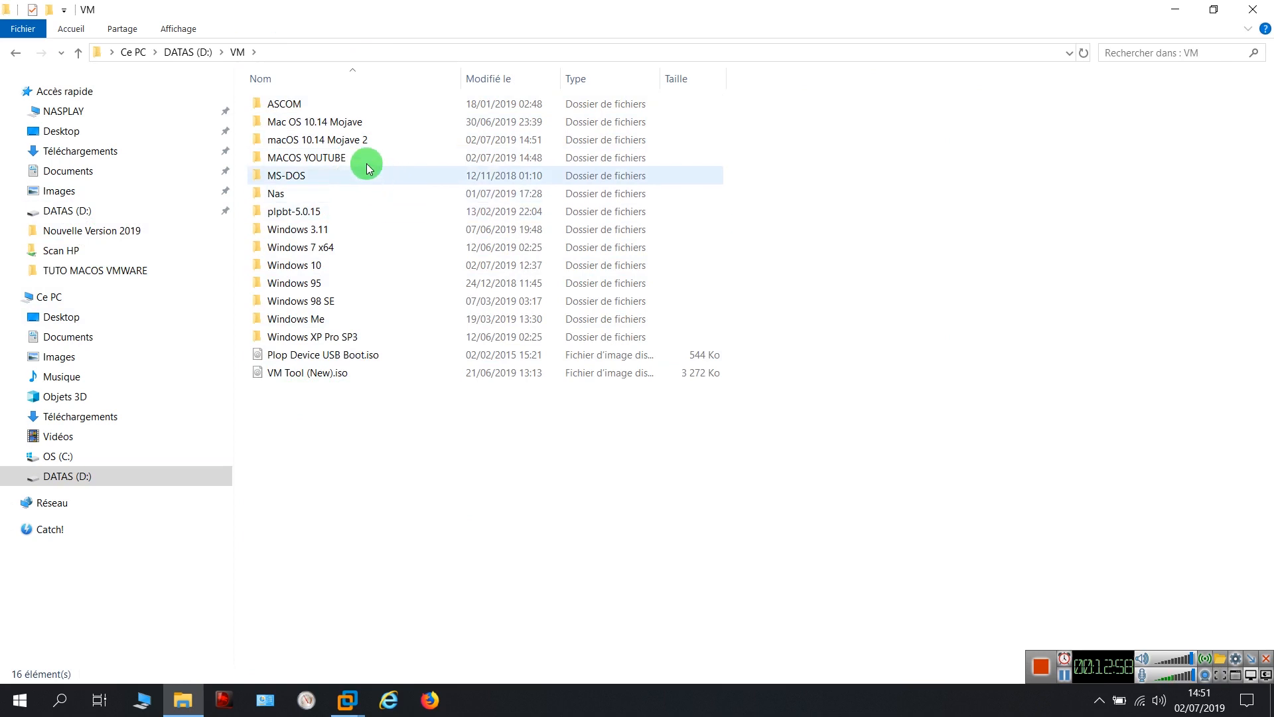
{"action": "double_click", "coordinate": [329, 161]}
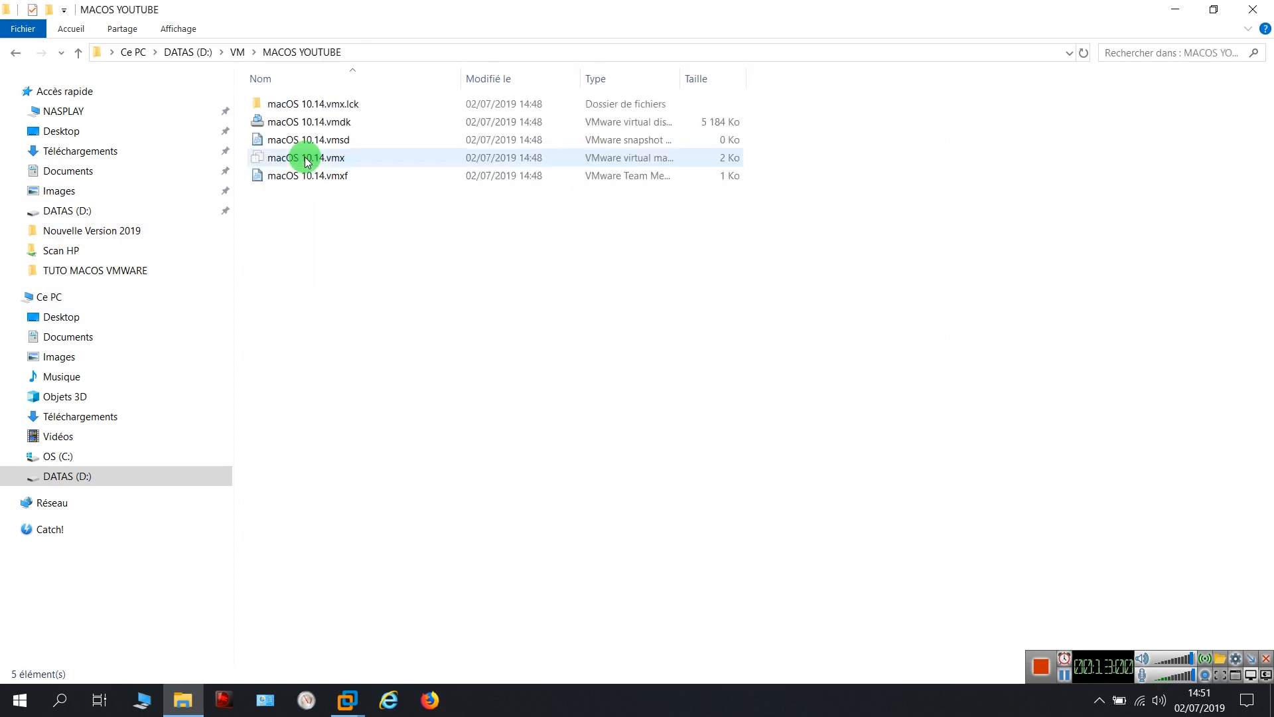
{"action": "left_click", "coordinate": [342, 163]}
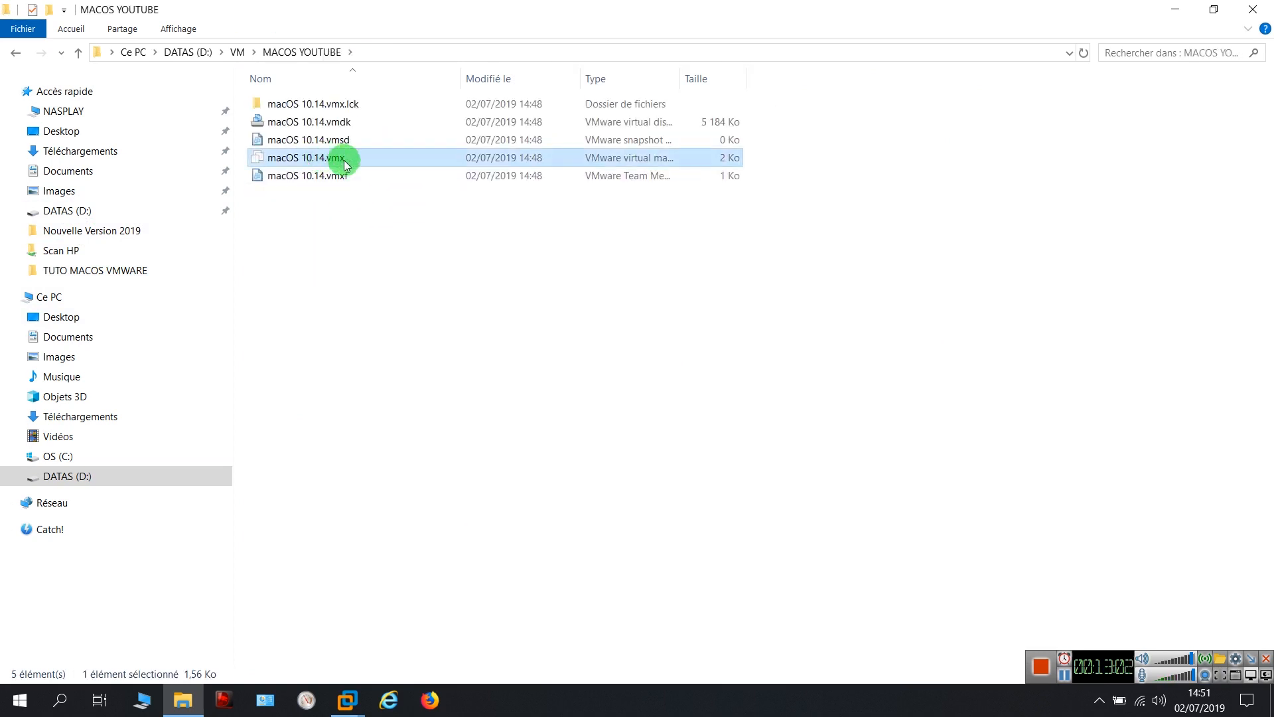
{"action": "right_click", "coordinate": [342, 163]}
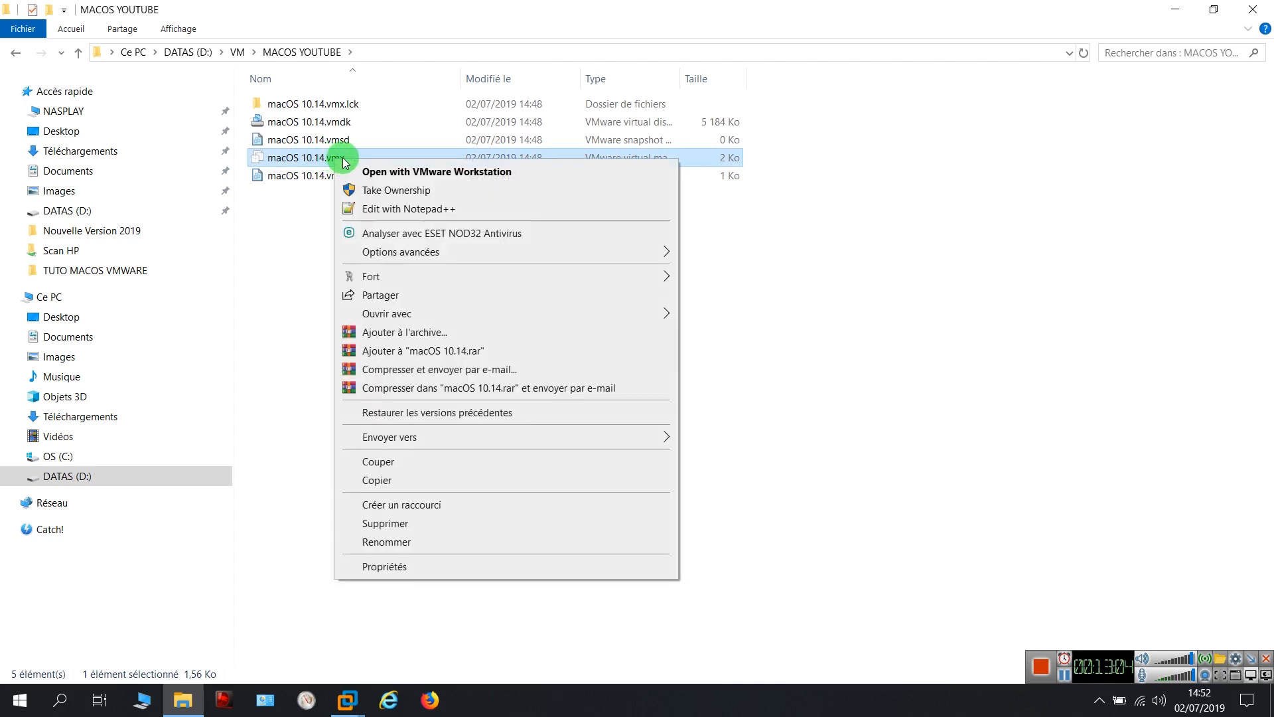
{"action": "right_click", "coordinate": [361, 157]}
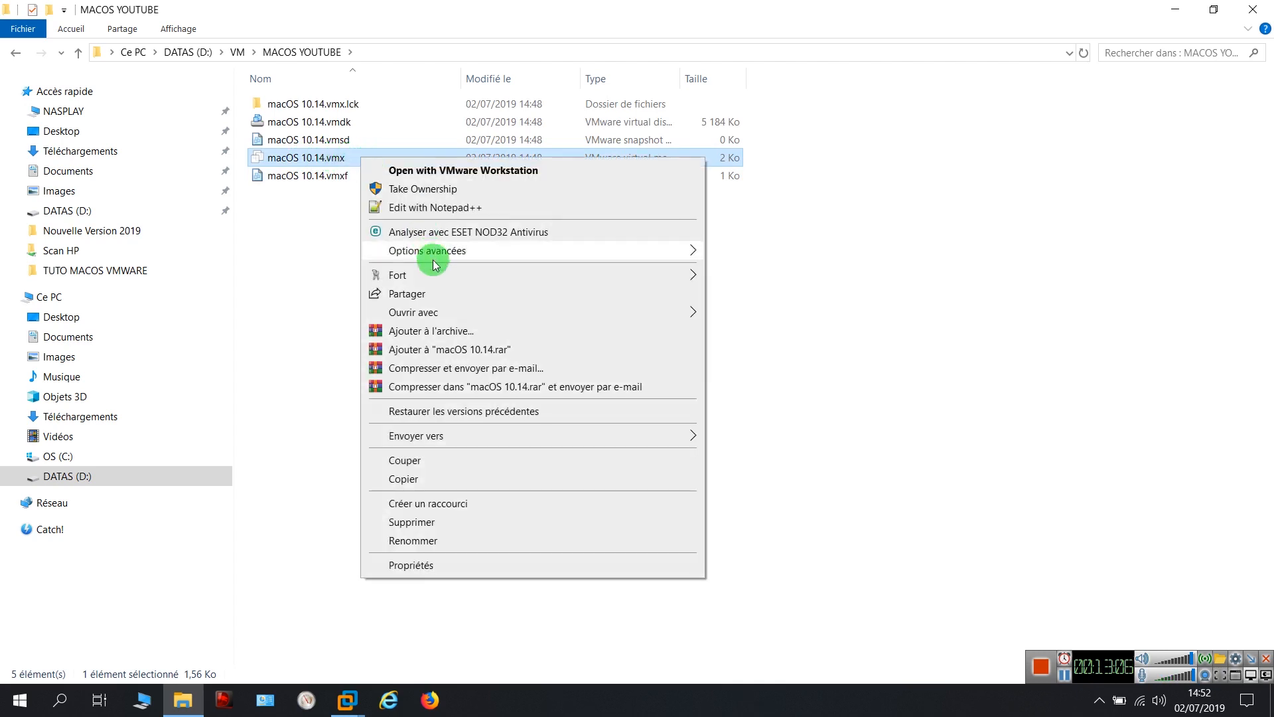
{"action": "mouse_move", "coordinate": [432, 312]}
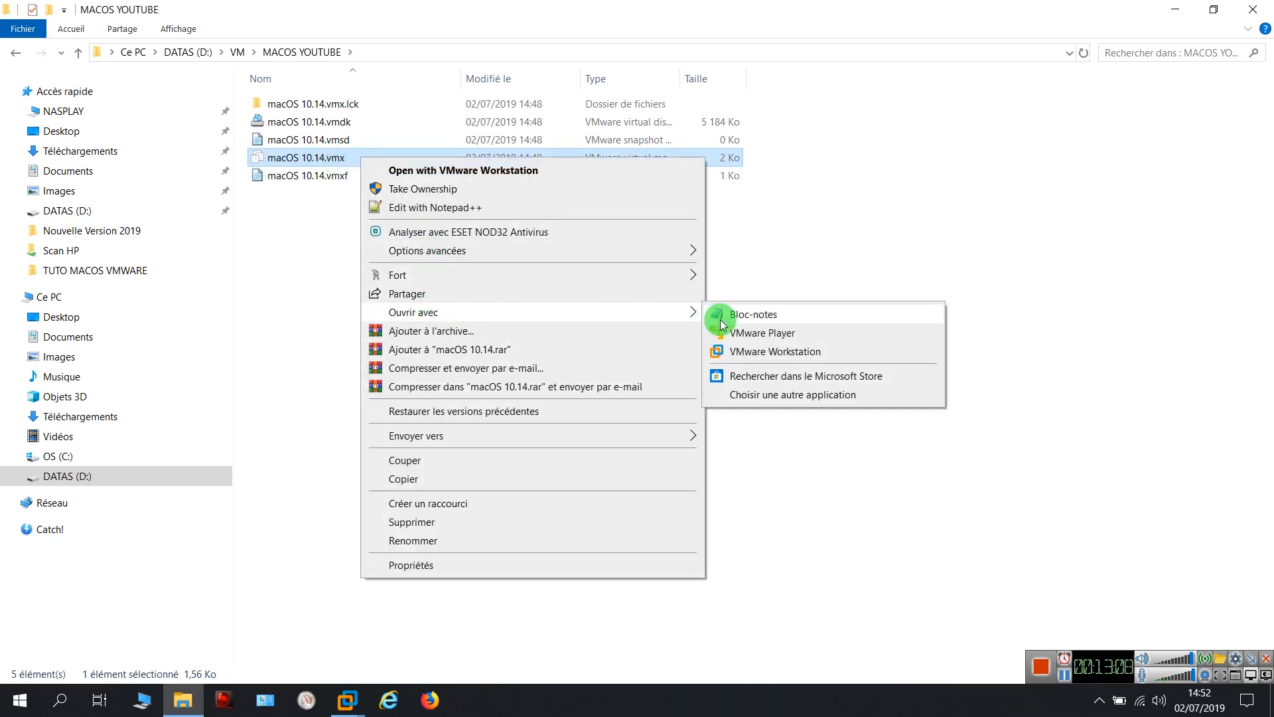
Open macOS 10.14.vmx in Bloc-notes and add smc.version = "0" as a new last line
{"action": "left_click", "coordinate": [763, 323]}
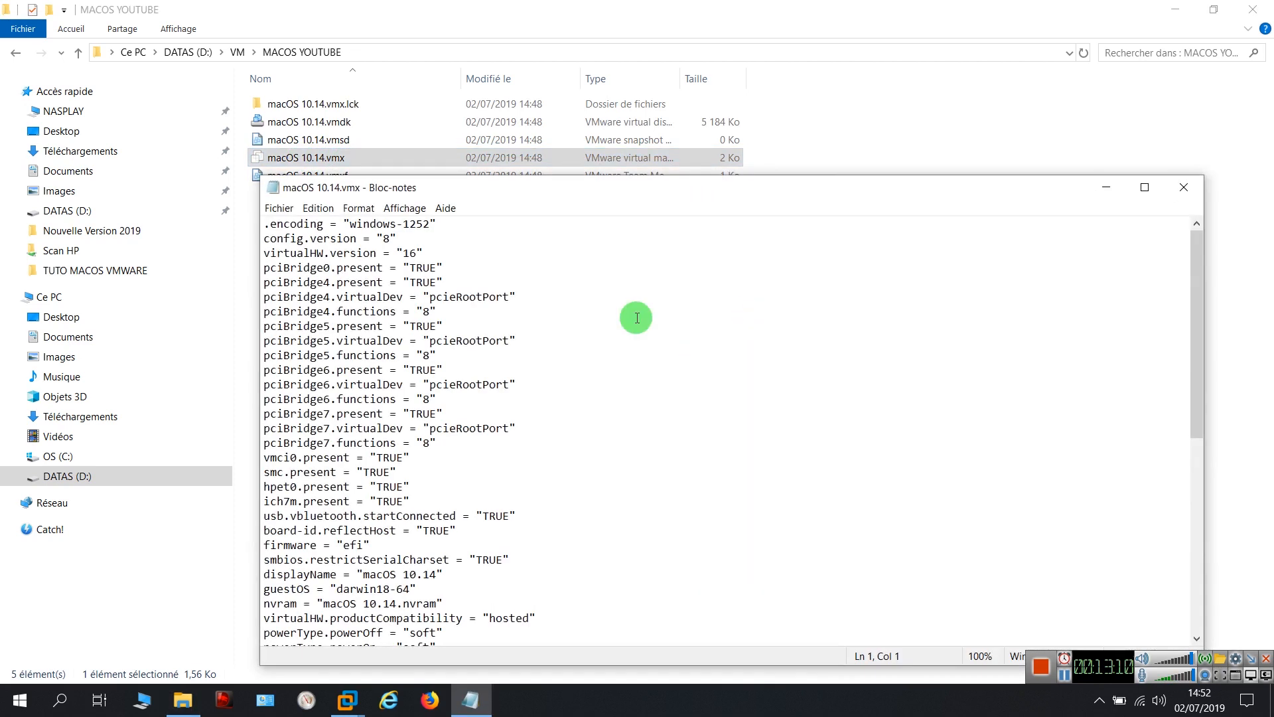
{"action": "left_click_drag", "start_coordinate": [598, 193], "coordinate": [586, 94]}
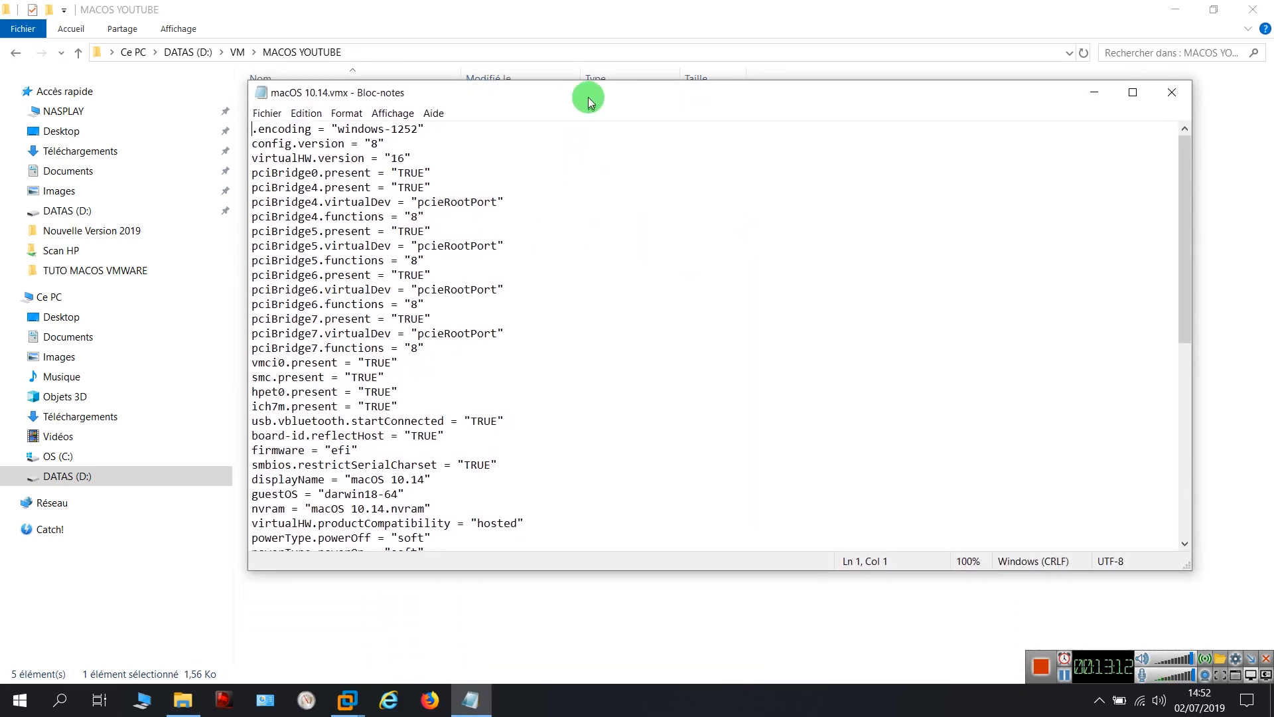
{"action": "scroll", "coordinate": [590, 329], "scroll_direction": "down", "scroll_amount": 6}
{"action": "scroll", "coordinate": [591, 328], "scroll_direction": "down", "scroll_amount": 3}
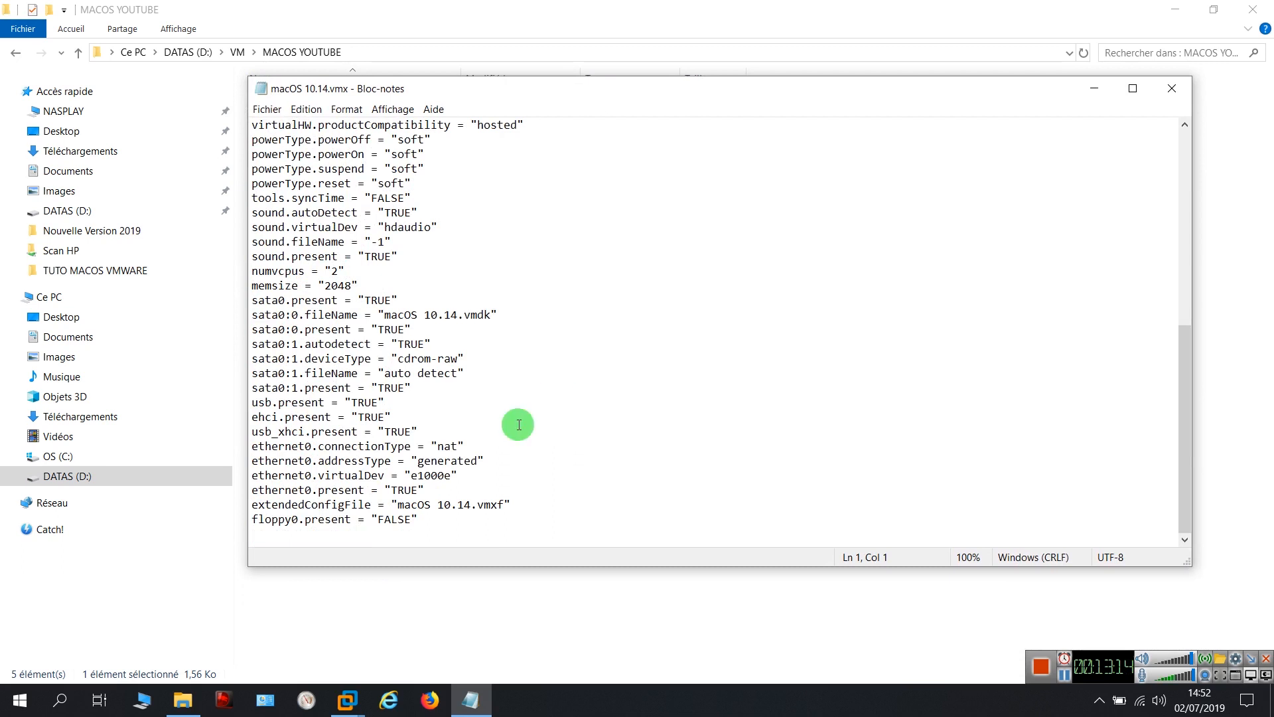
{"action": "left_click", "coordinate": [434, 515]}
{"action": "key", "text": "Return"}
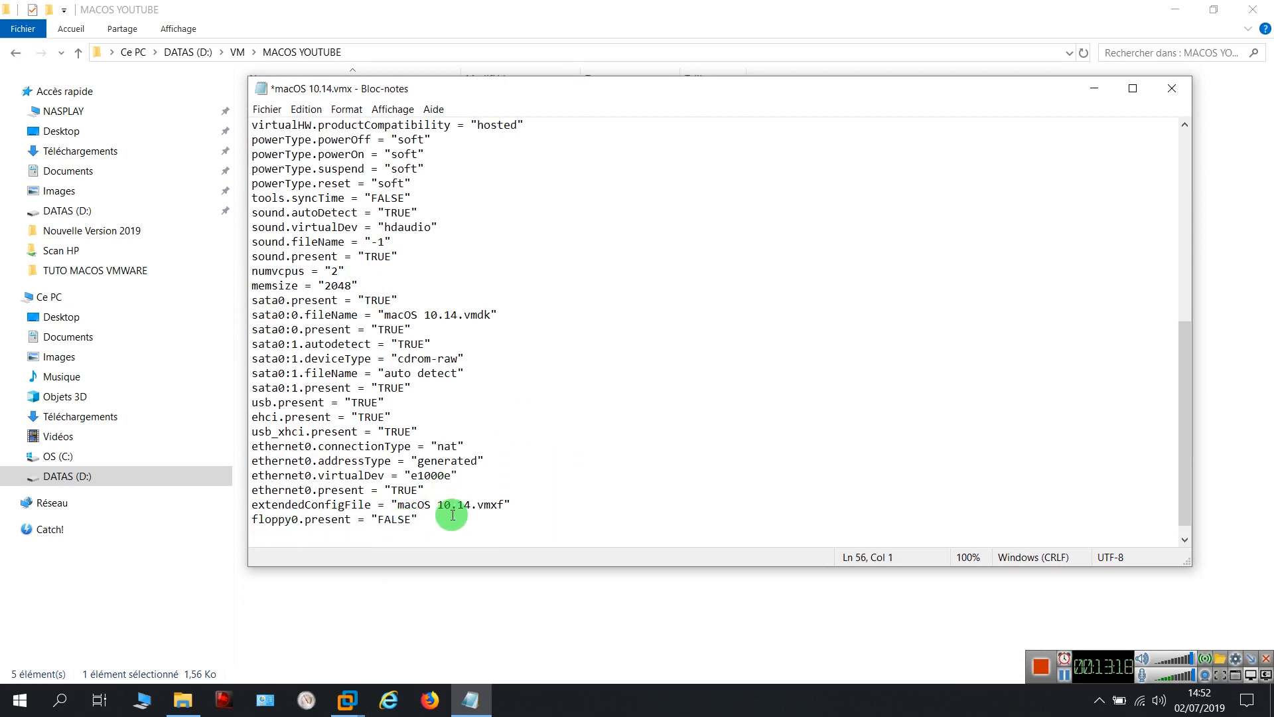
{"action": "left_click", "coordinate": [427, 524]}
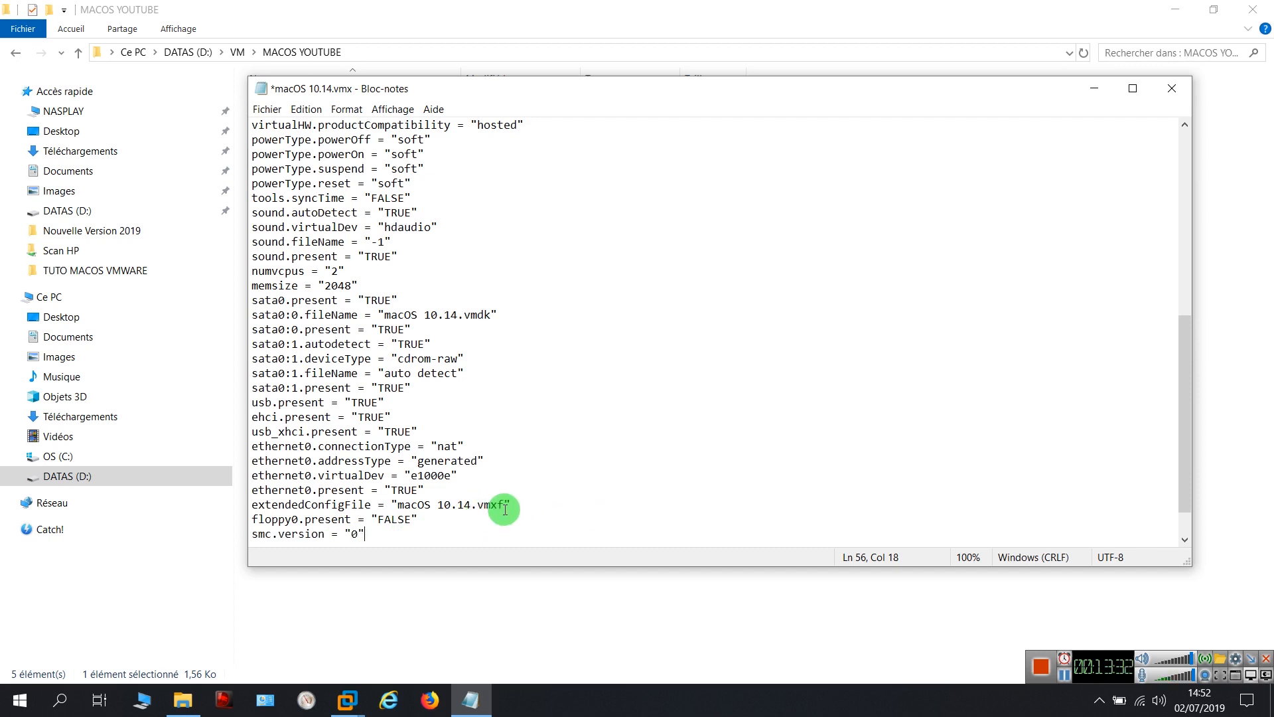
Save the vmx file, then close Notepad and File Explorer
{"action": "left_click", "coordinate": [262, 110]}
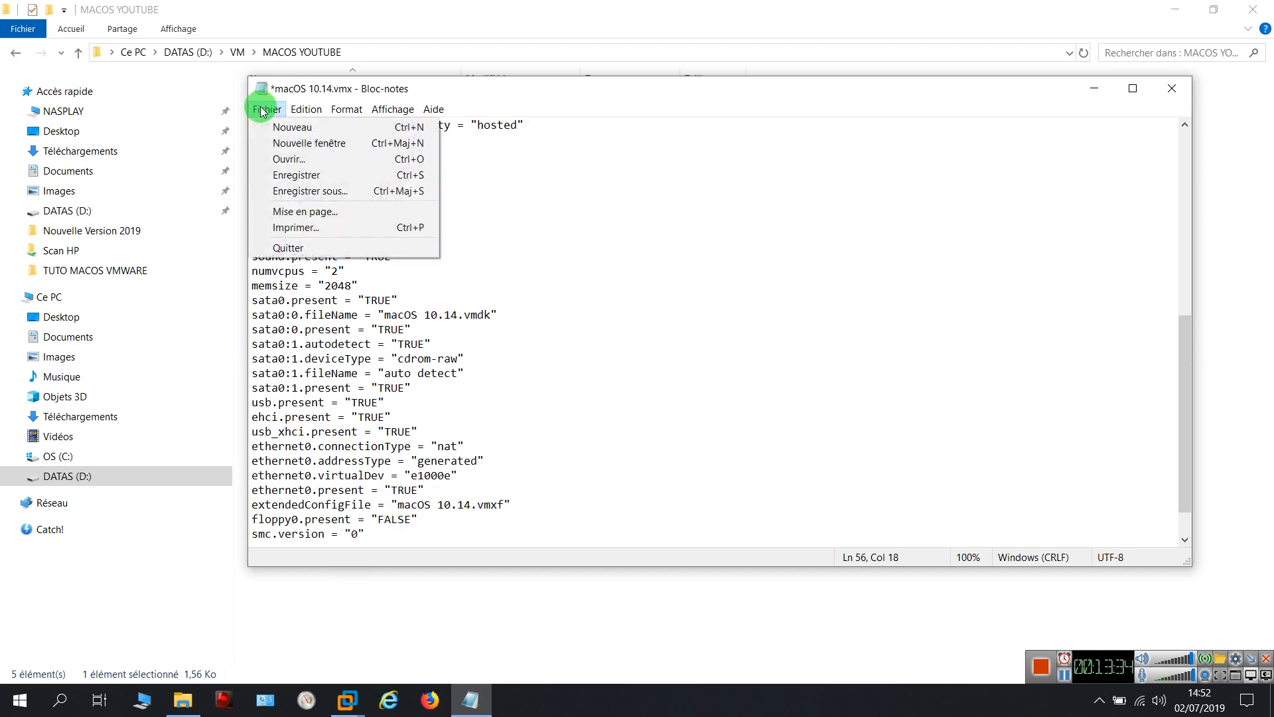
{"action": "left_click", "coordinate": [295, 174]}
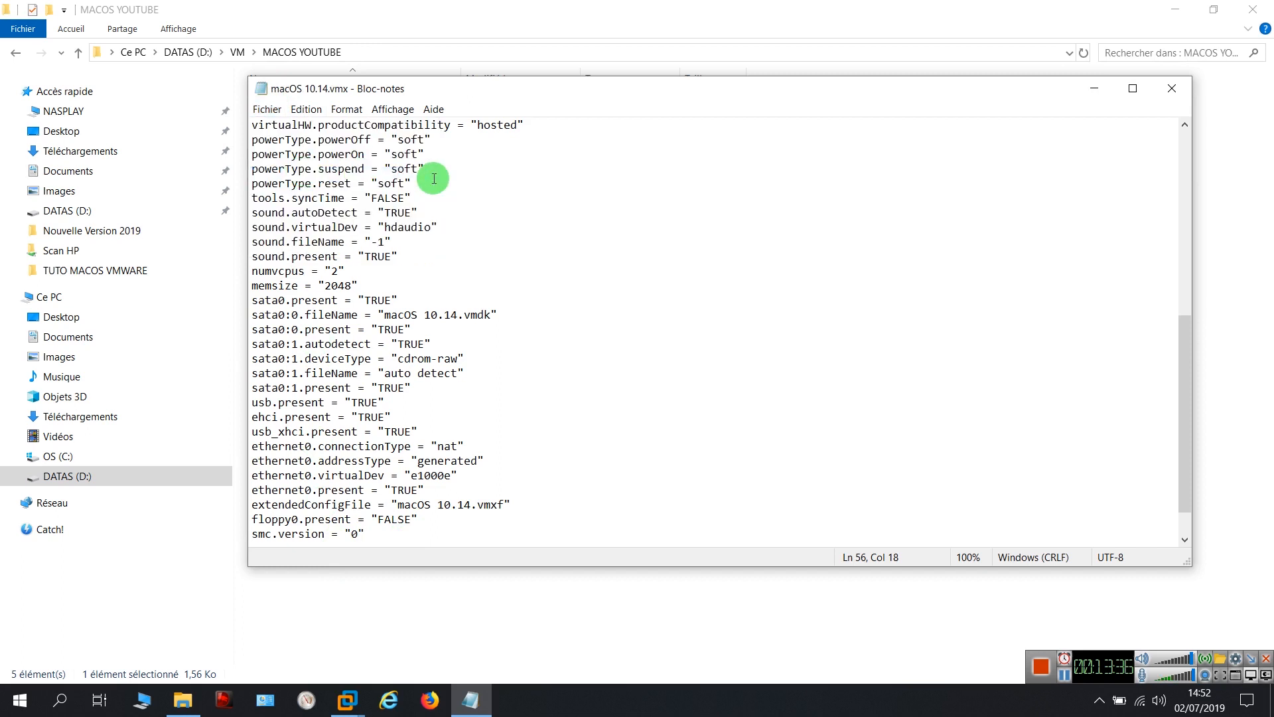
{"action": "left_click", "coordinate": [1172, 93]}
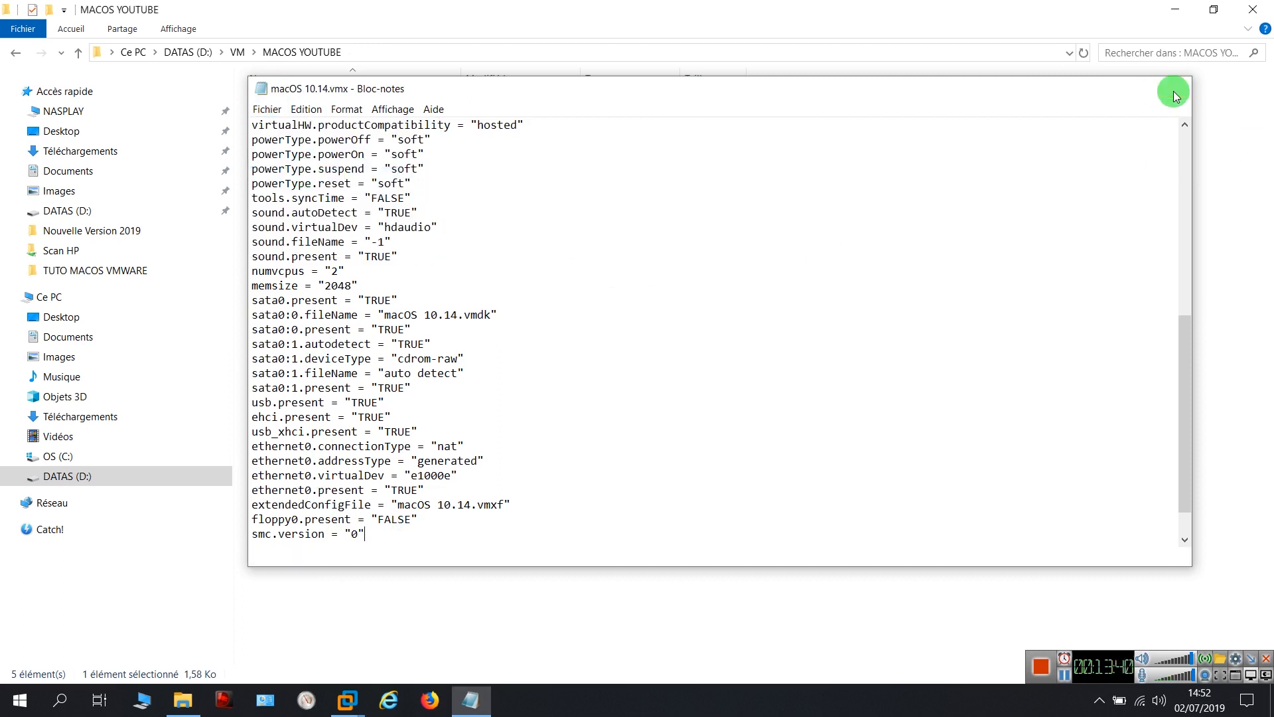
{"action": "left_click", "coordinate": [1253, 9]}
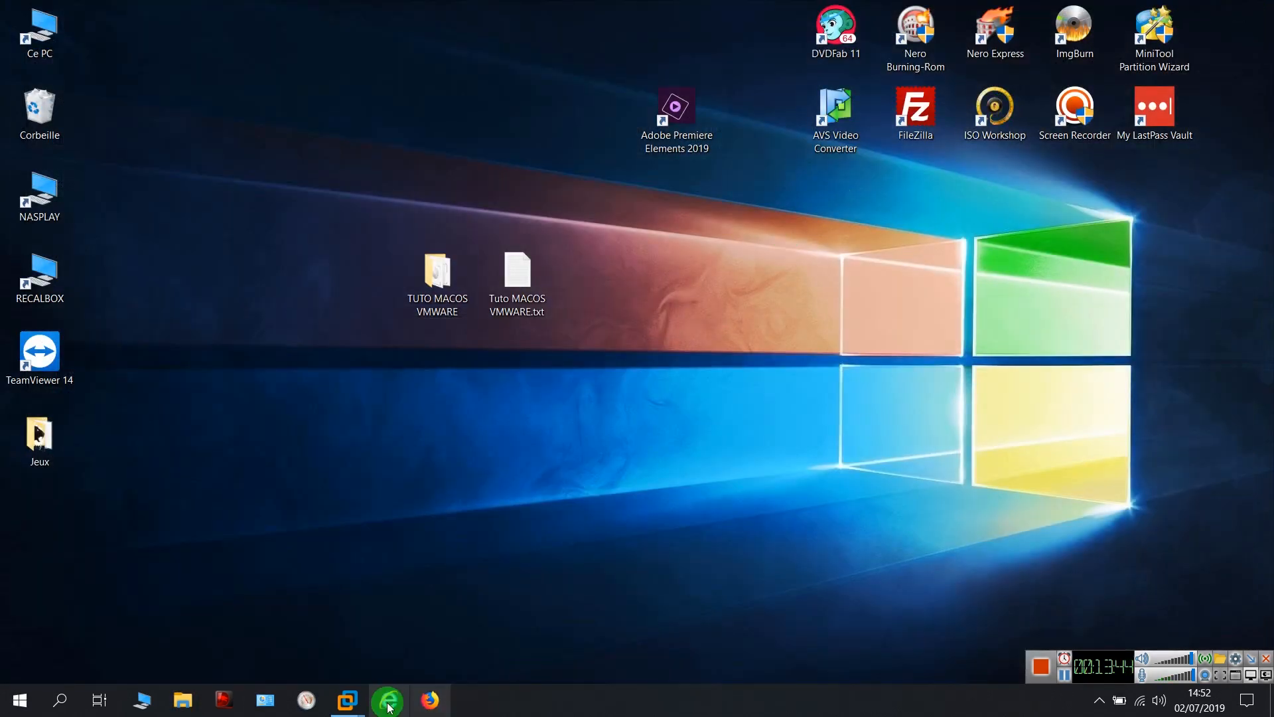
Close the other macOS 10.14 tab and power on macOS 10.14 TUTO YOUTUBE, answering the sata0:1 prompt
{"action": "mouse_move", "coordinate": [362, 685]}
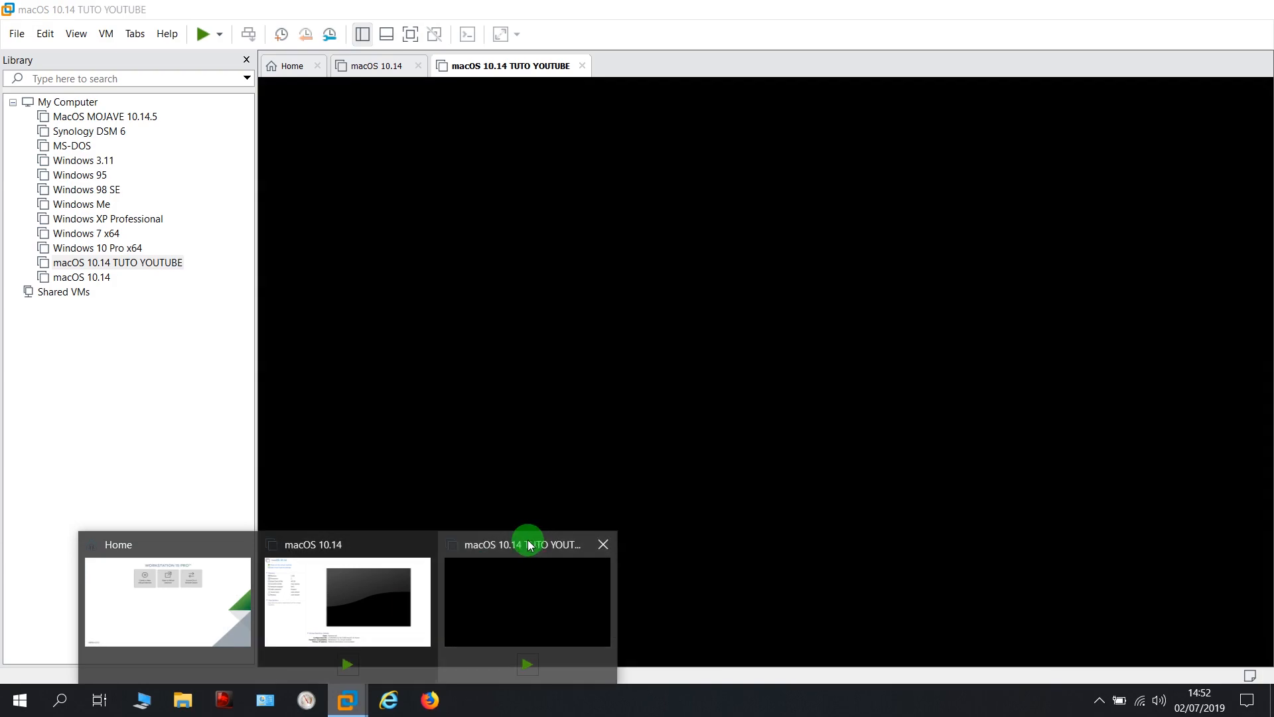
{"action": "left_click", "coordinate": [525, 543]}
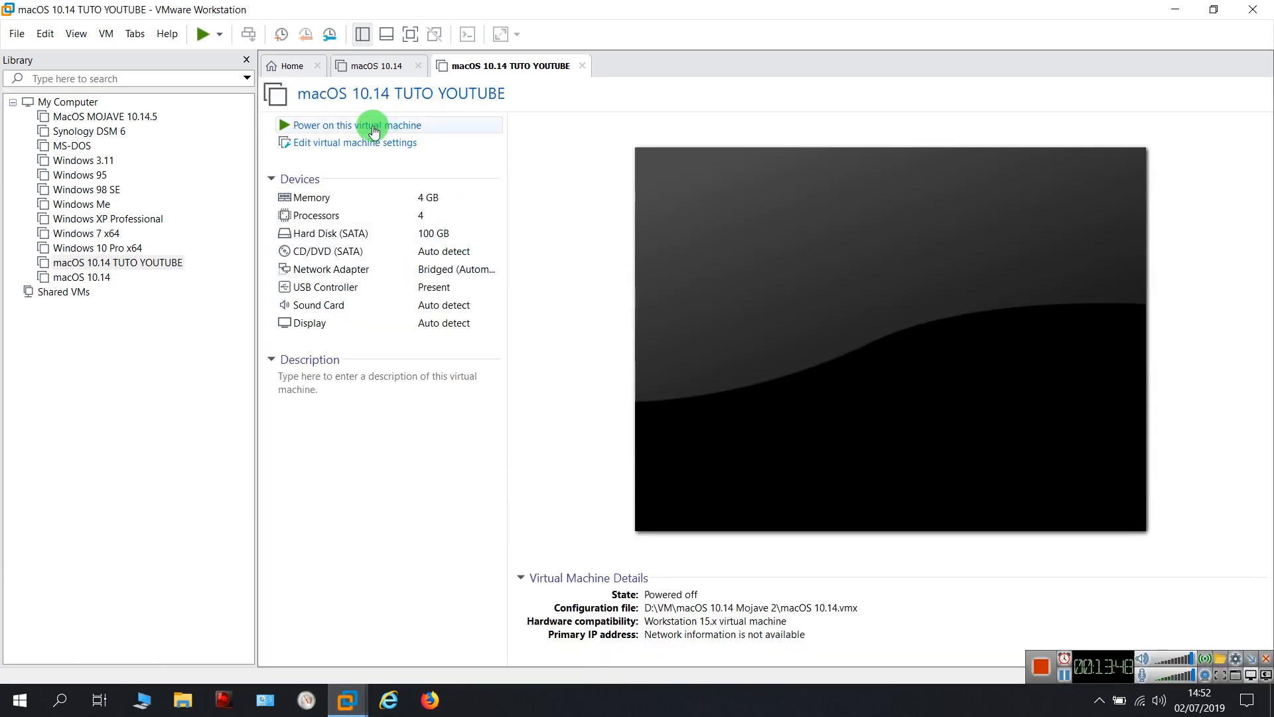
{"action": "left_click", "coordinate": [419, 66]}
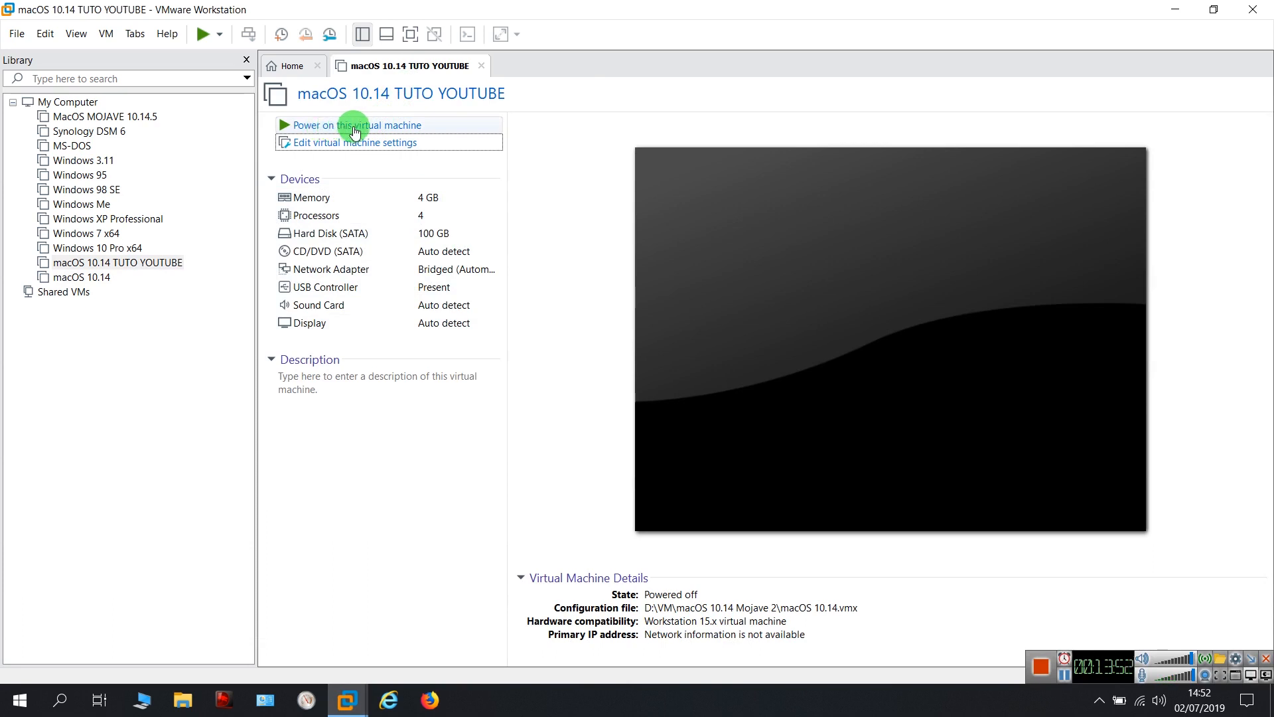
{"action": "left_click", "coordinate": [409, 127]}
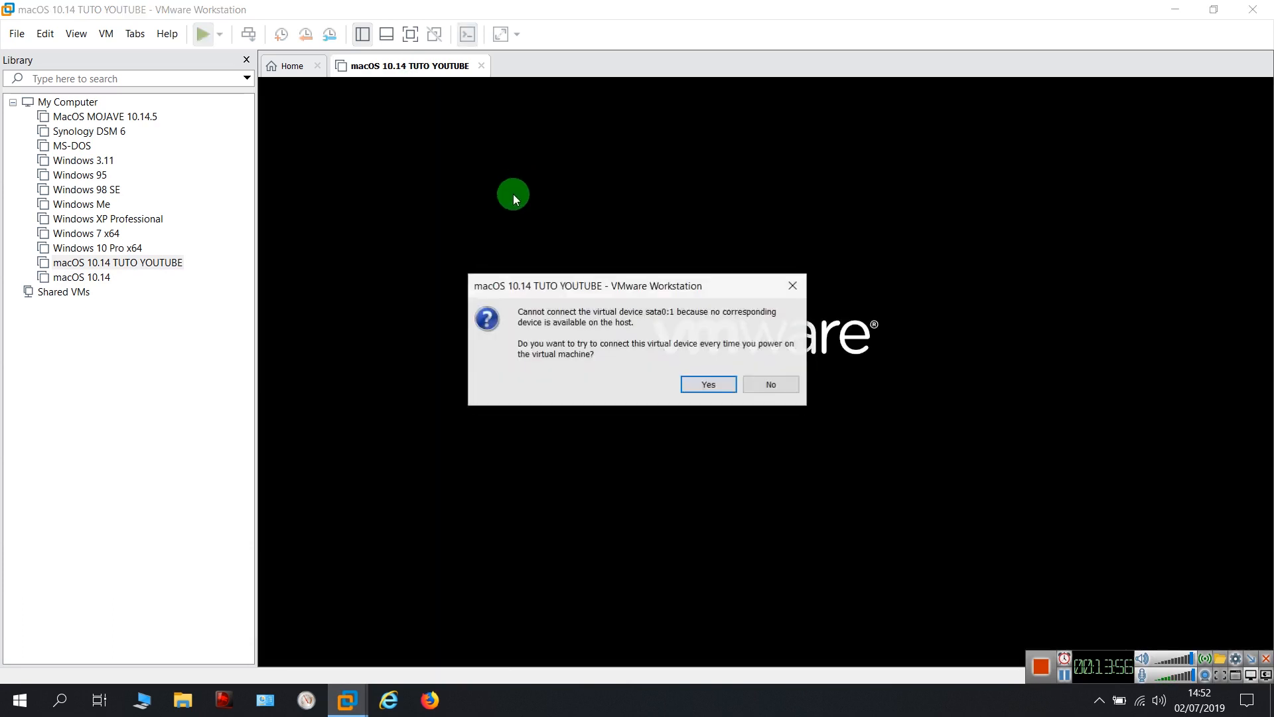
{"action": "left_click", "coordinate": [701, 384]}
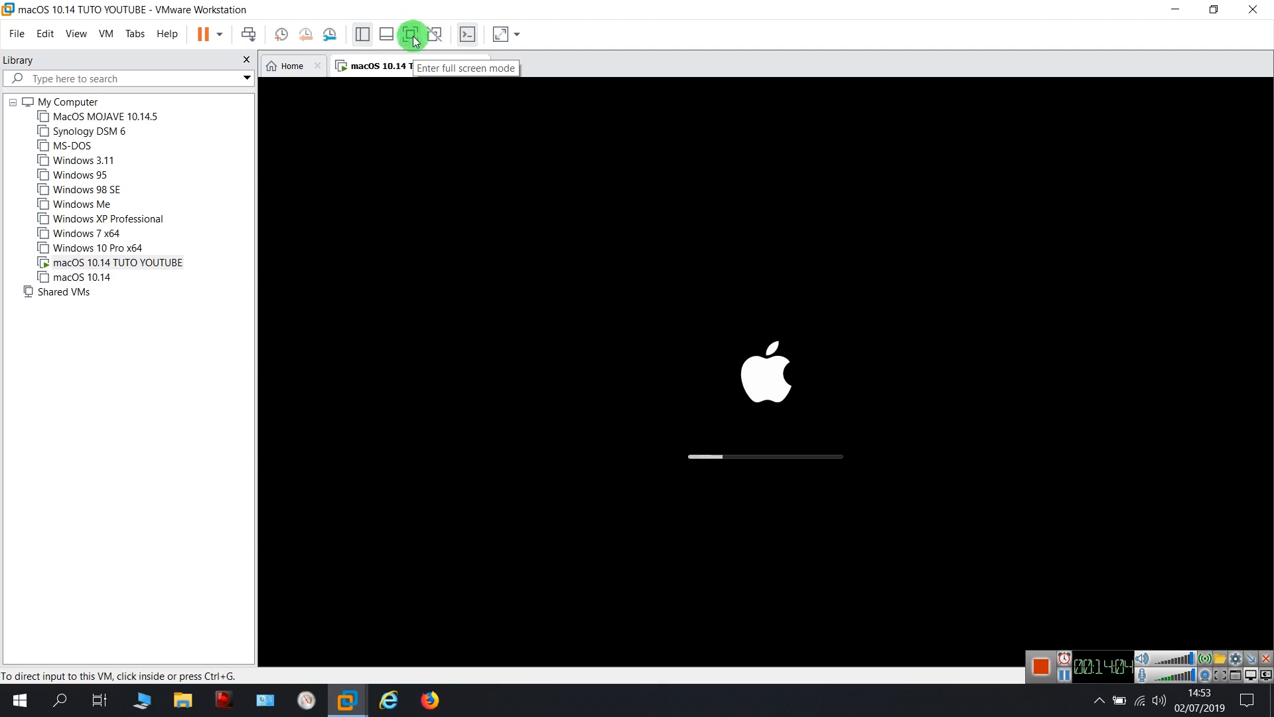
Switch the booting macOS guest to full-screen mode
{"action": "left_click", "coordinate": [412, 37]}
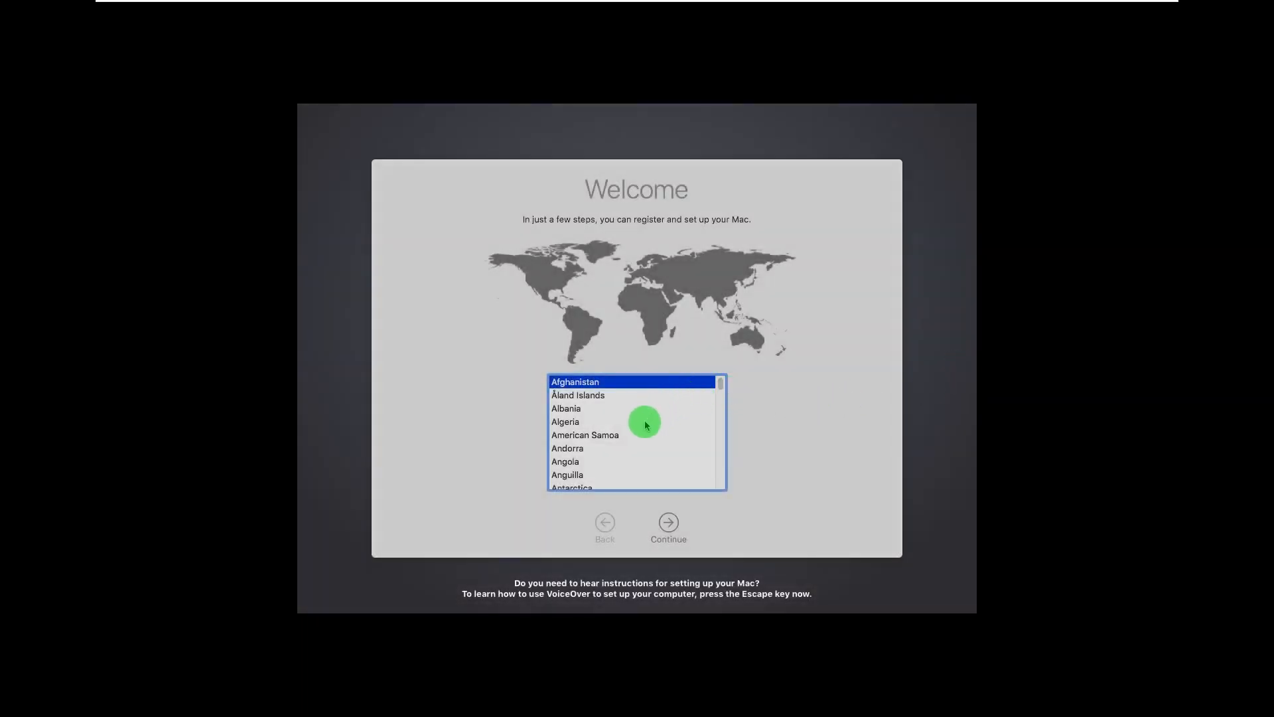
Select France in the country list by typing fr, and continue
{"action": "scroll", "coordinate": [614, 435], "scroll_direction": "down", "scroll_amount": 1}
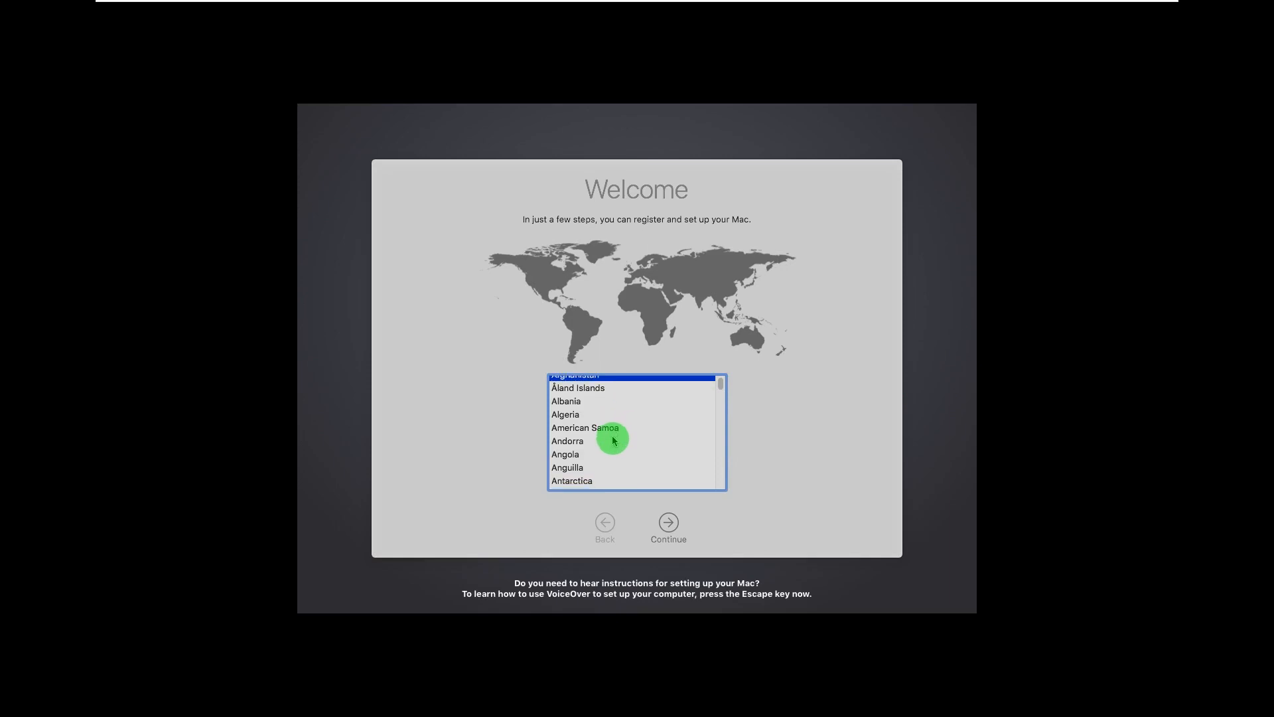
{"action": "scroll", "coordinate": [613, 440], "scroll_direction": "down", "scroll_amount": 8}
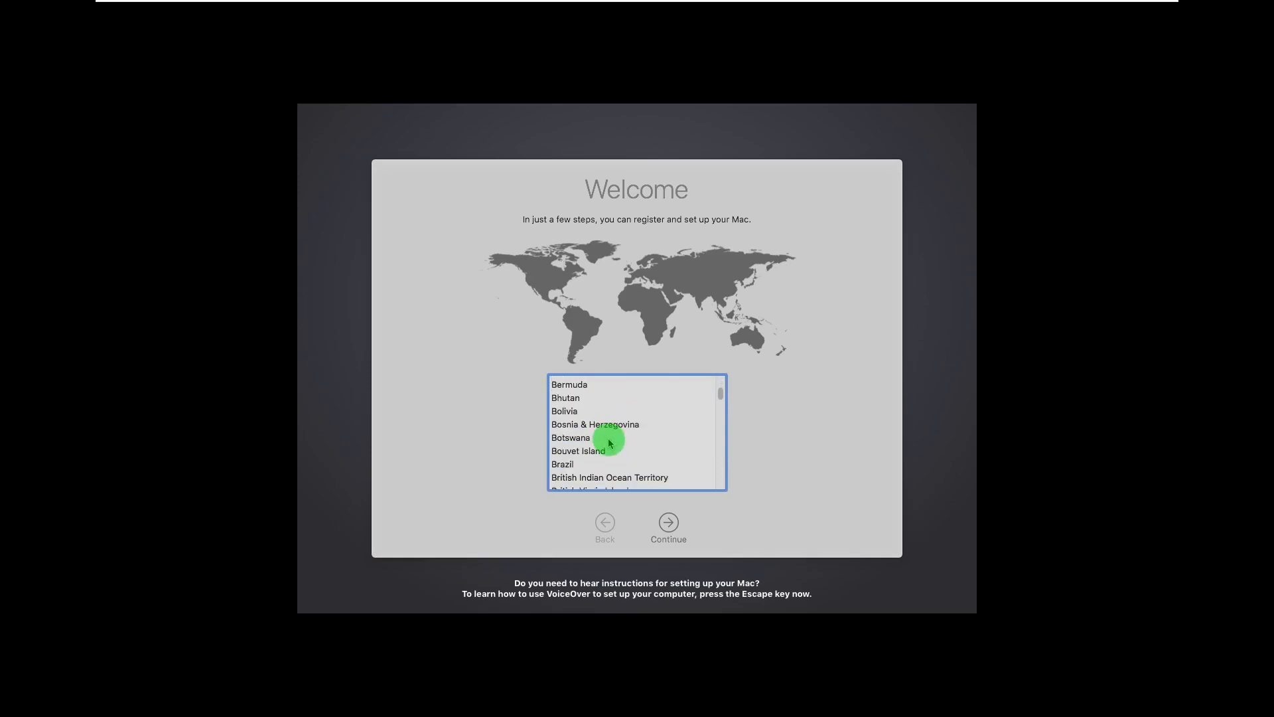
{"action": "scroll", "coordinate": [610, 442], "scroll_direction": "down", "scroll_amount": 8}
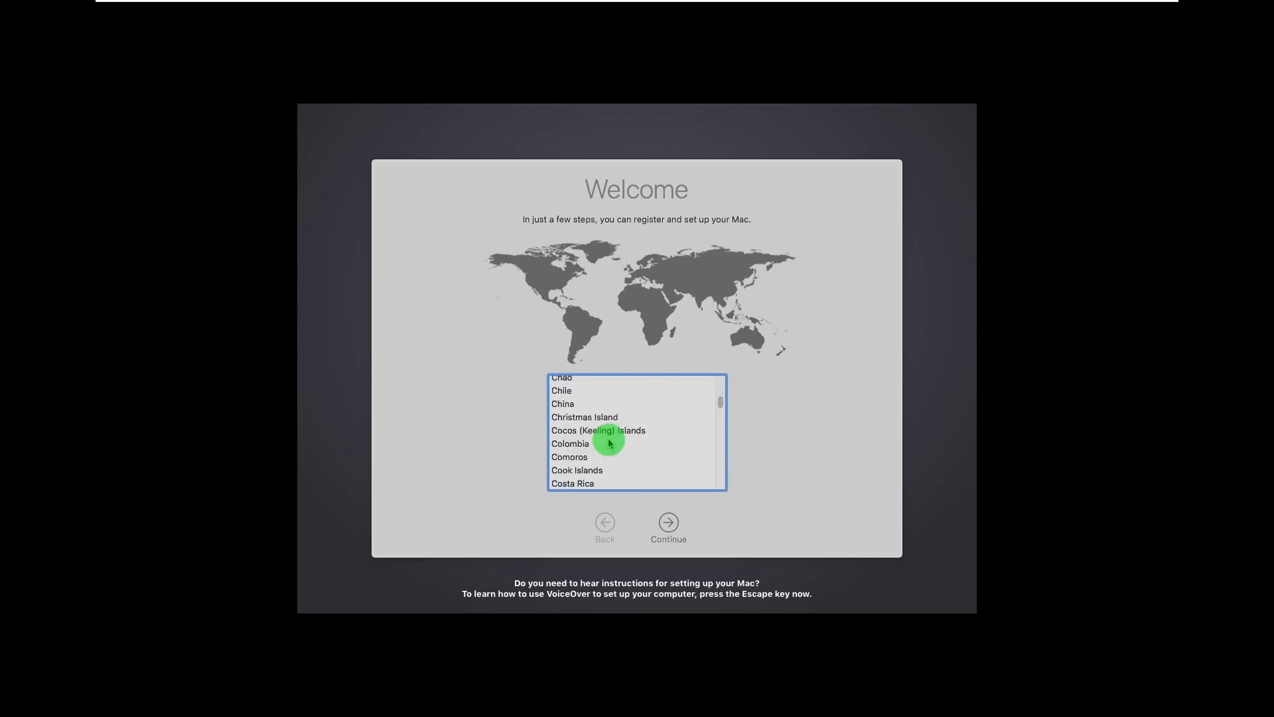
{"action": "scroll", "coordinate": [610, 443], "scroll_direction": "down", "scroll_amount": 8}
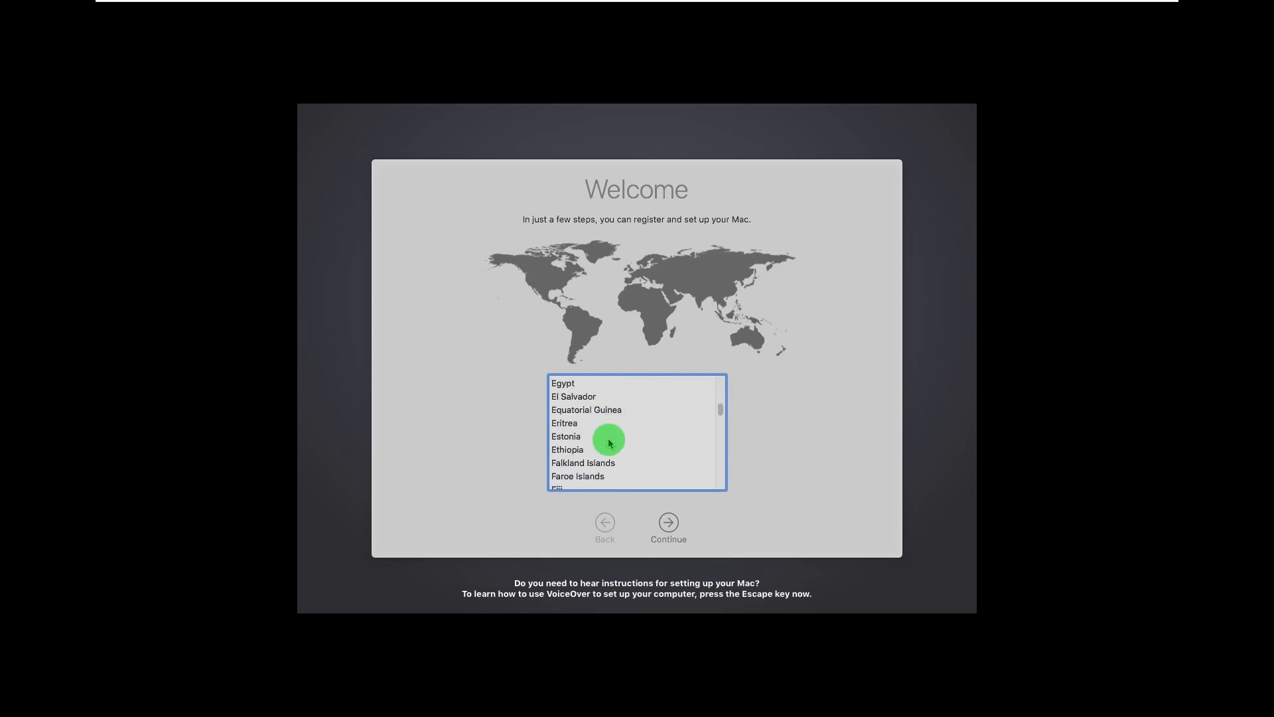
{"action": "scroll", "coordinate": [609, 443], "scroll_direction": "down", "scroll_amount": 8}
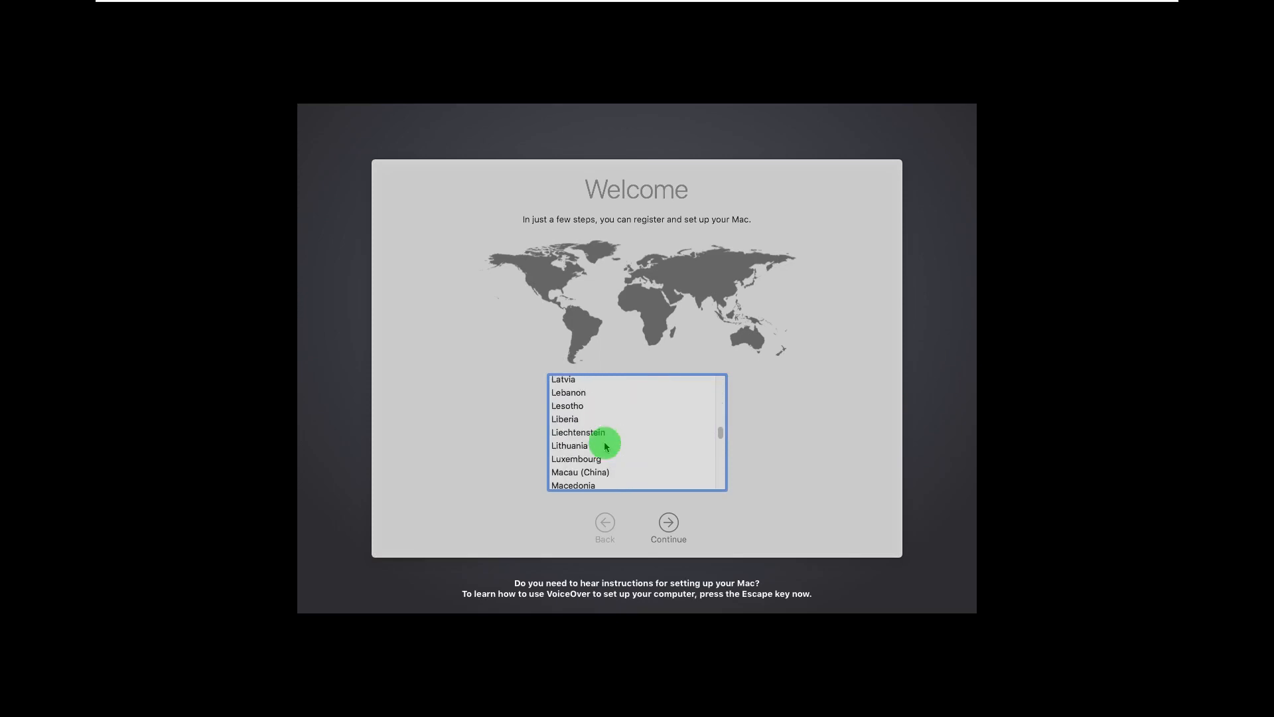
{"action": "scroll", "coordinate": [606, 448], "scroll_direction": "down", "scroll_amount": 8}
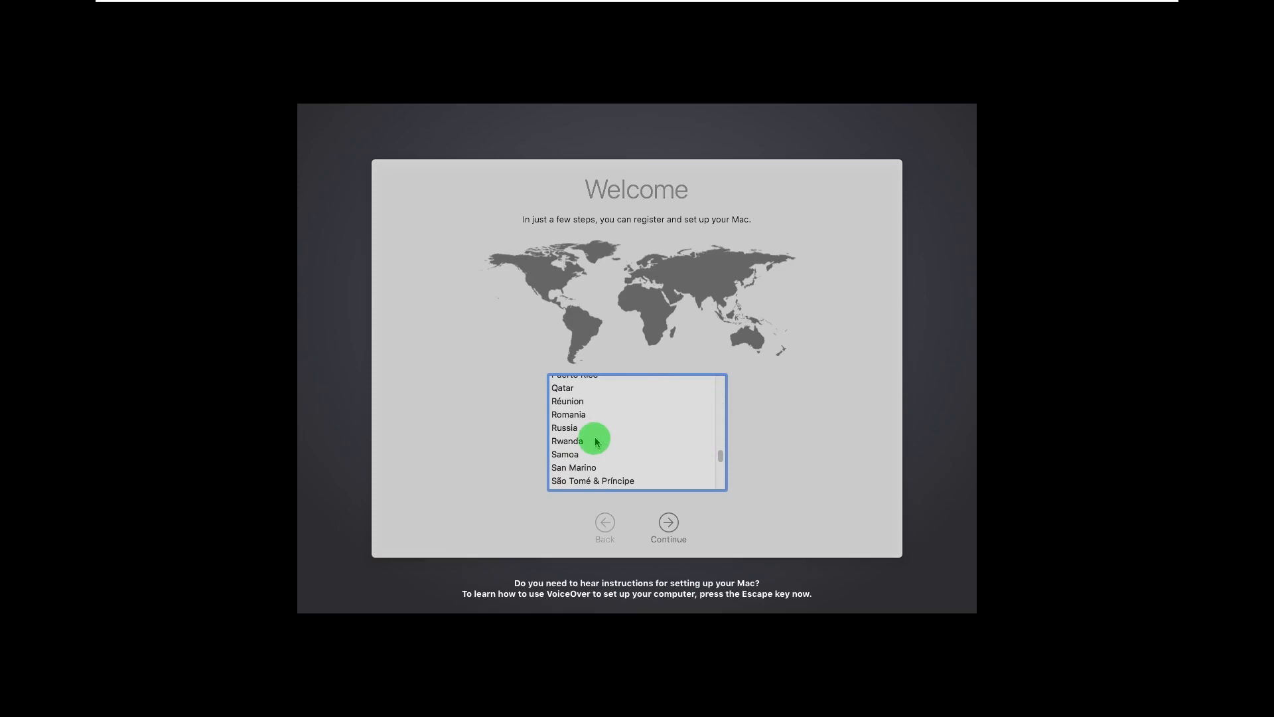
{"action": "left_click", "coordinate": [595, 441]}
{"action": "type", "text": "fr"}
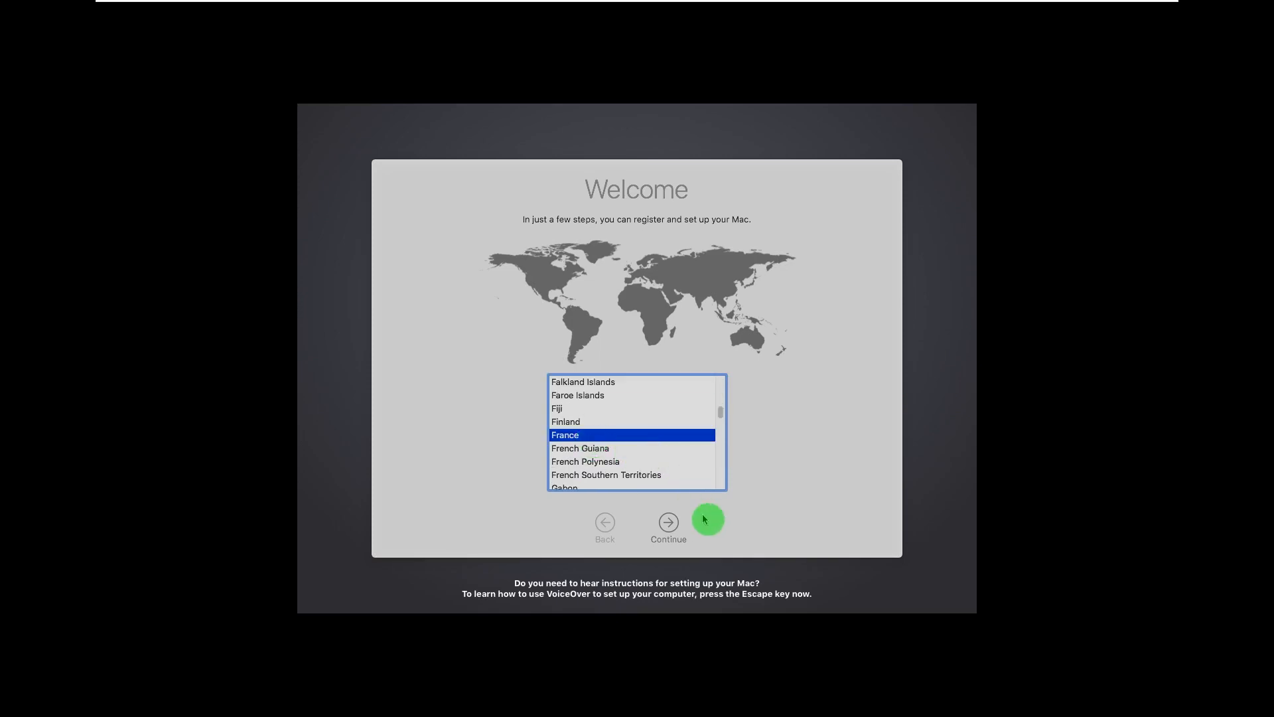
{"action": "left_click", "coordinate": [667, 524]}
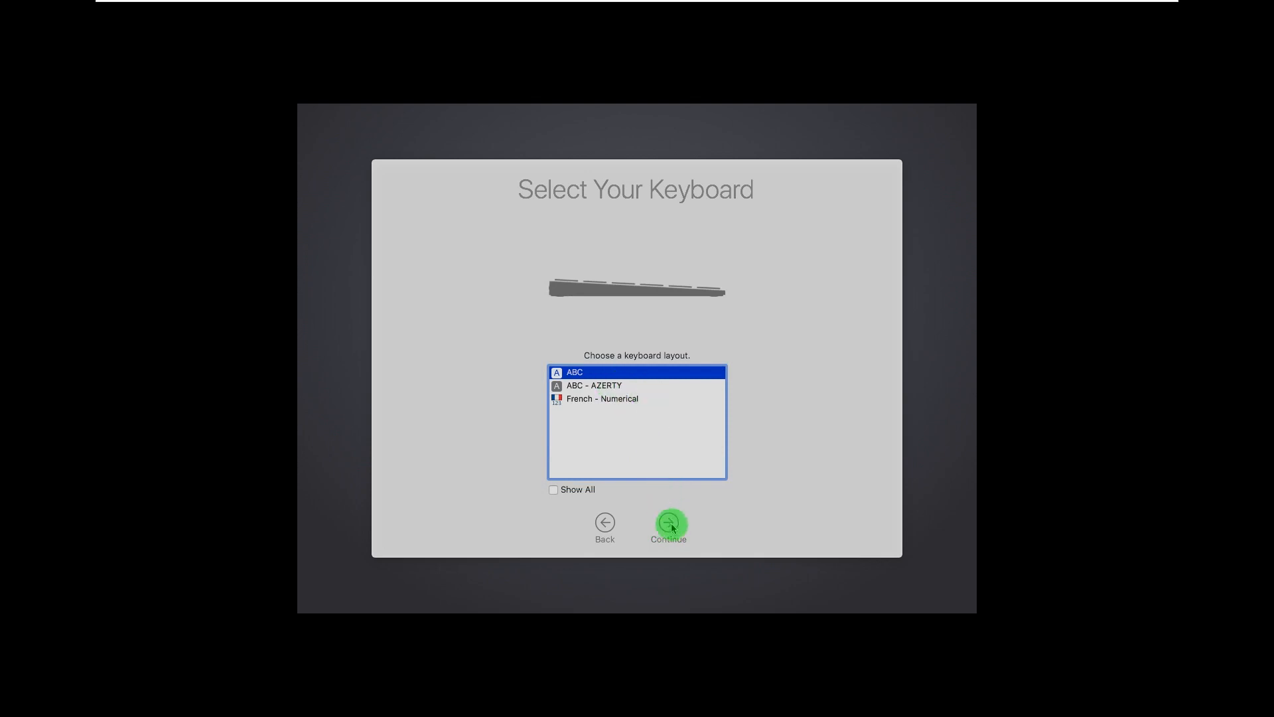
Choose the ABC - AZERTY keyboard and continue past privacy without transferring any data
{"action": "left_click", "coordinate": [597, 387]}
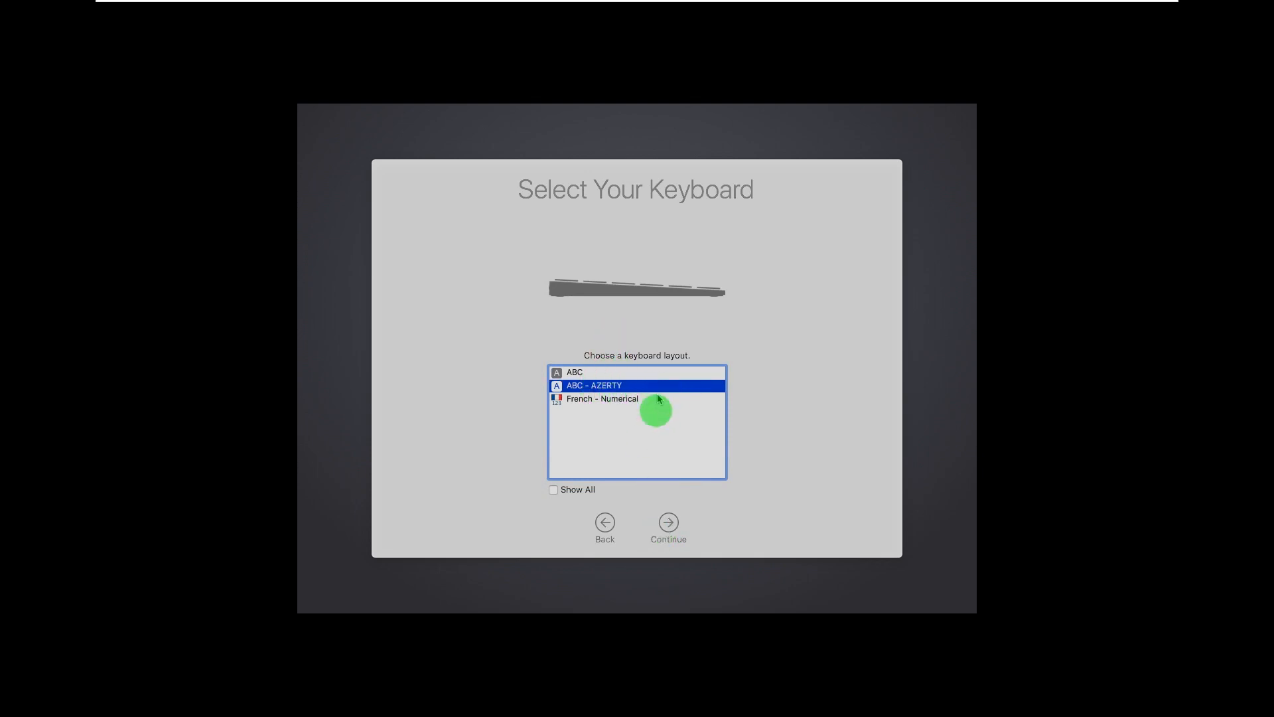
{"action": "left_click", "coordinate": [671, 525]}
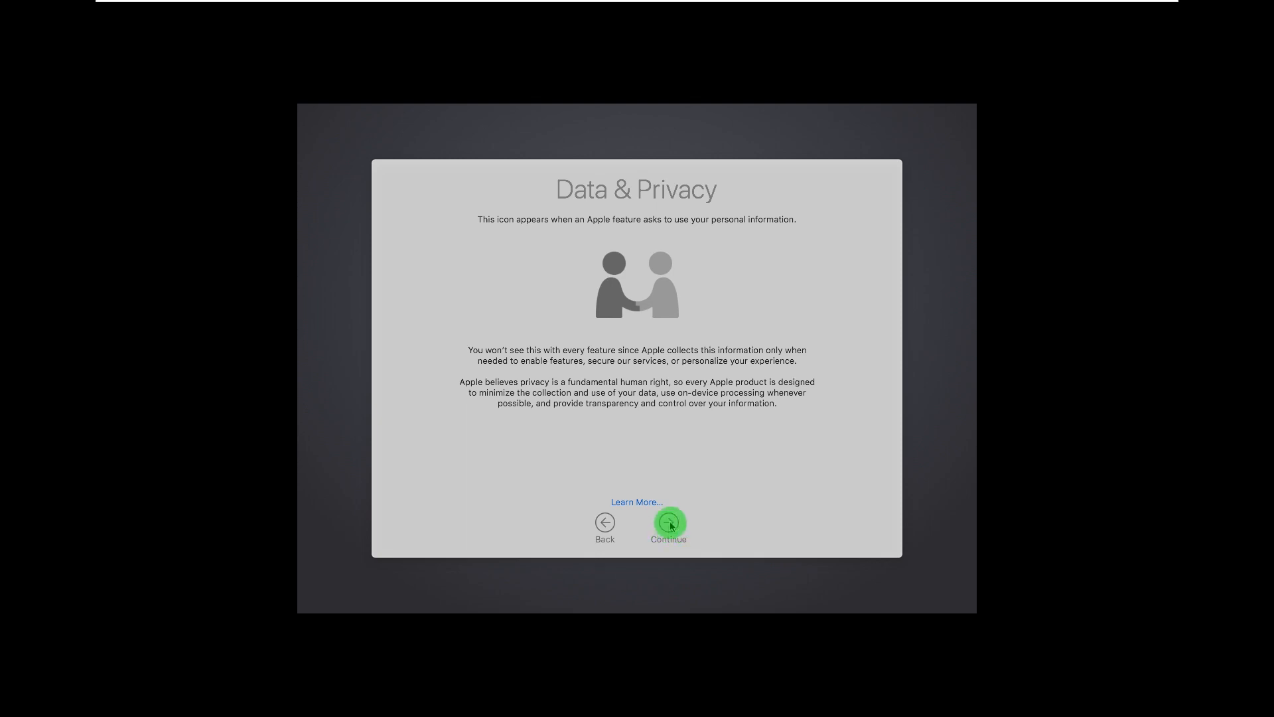
{"action": "left_click", "coordinate": [669, 523]}
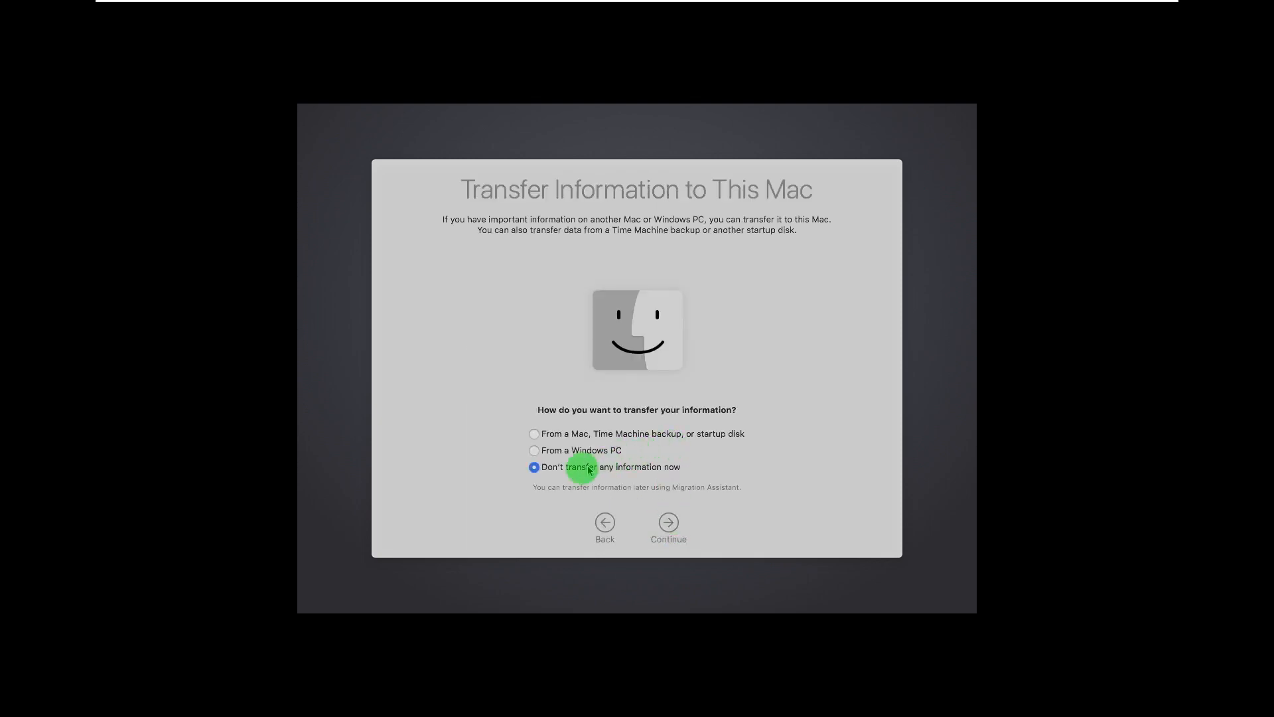
{"action": "left_click", "coordinate": [669, 525]}
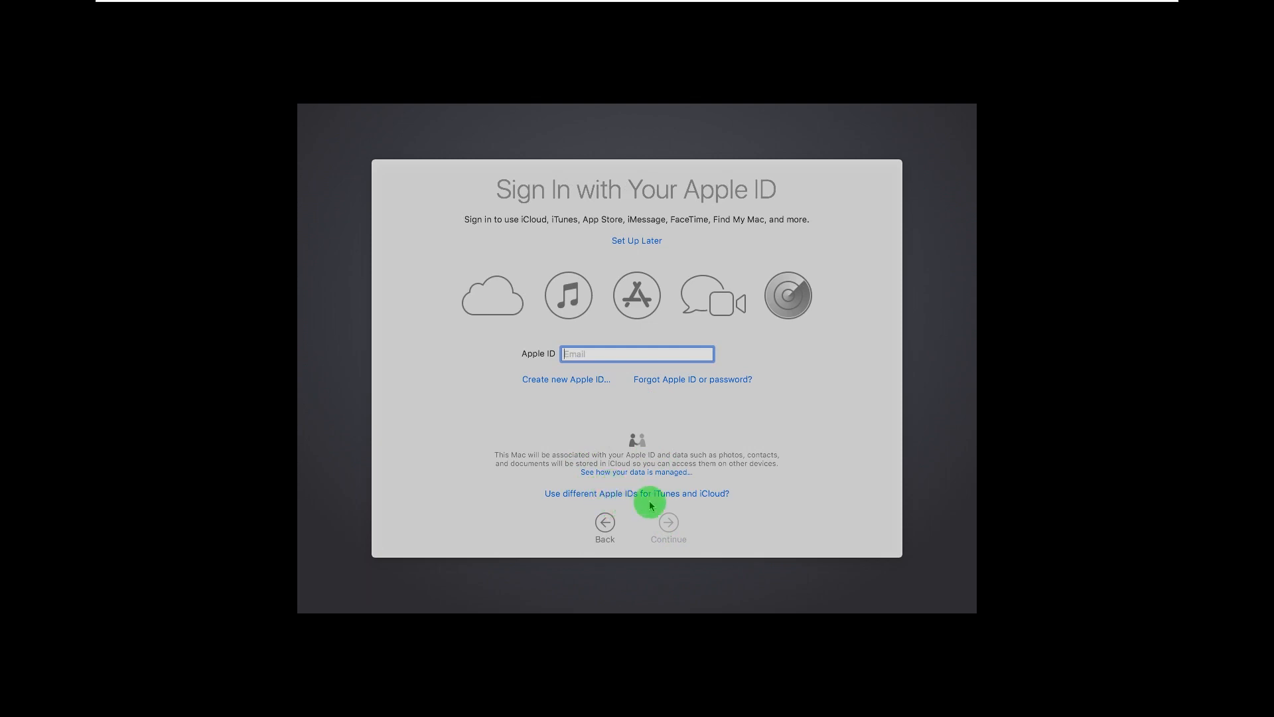
Skip the Apple ID sign-in and agree to the macOS licence
{"action": "left_click", "coordinate": [635, 244]}
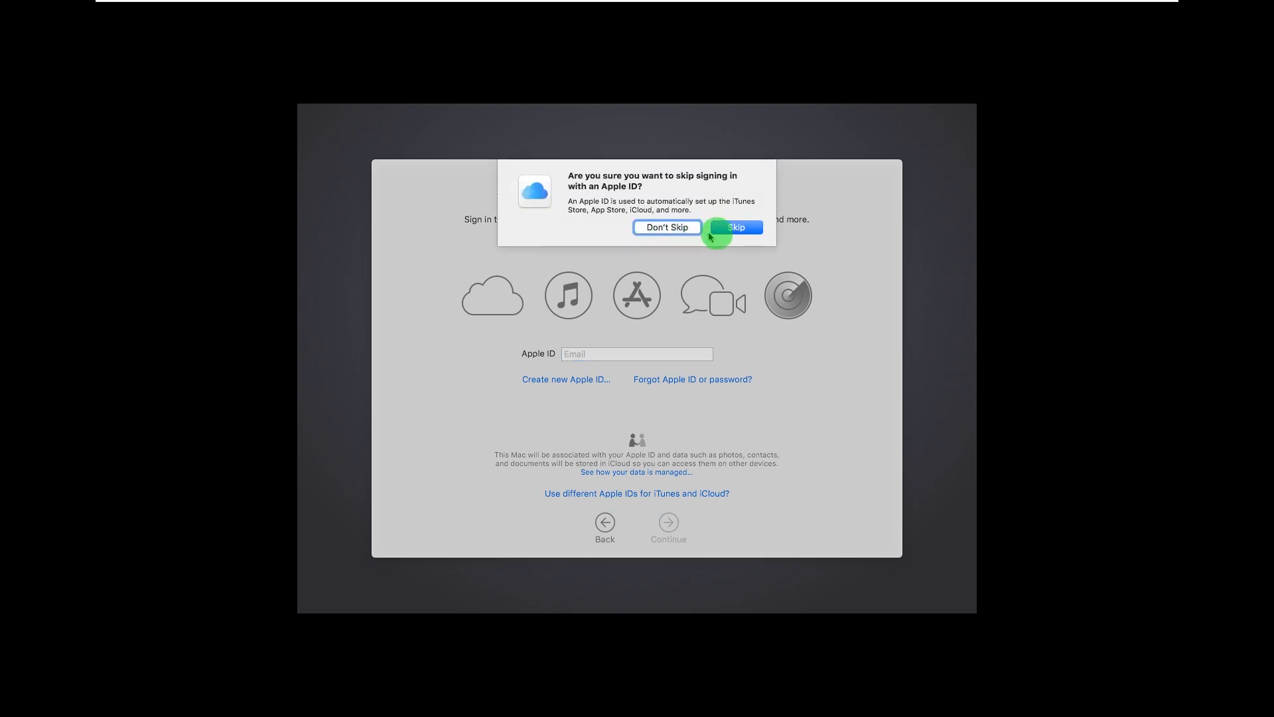
{"action": "left_click", "coordinate": [735, 228]}
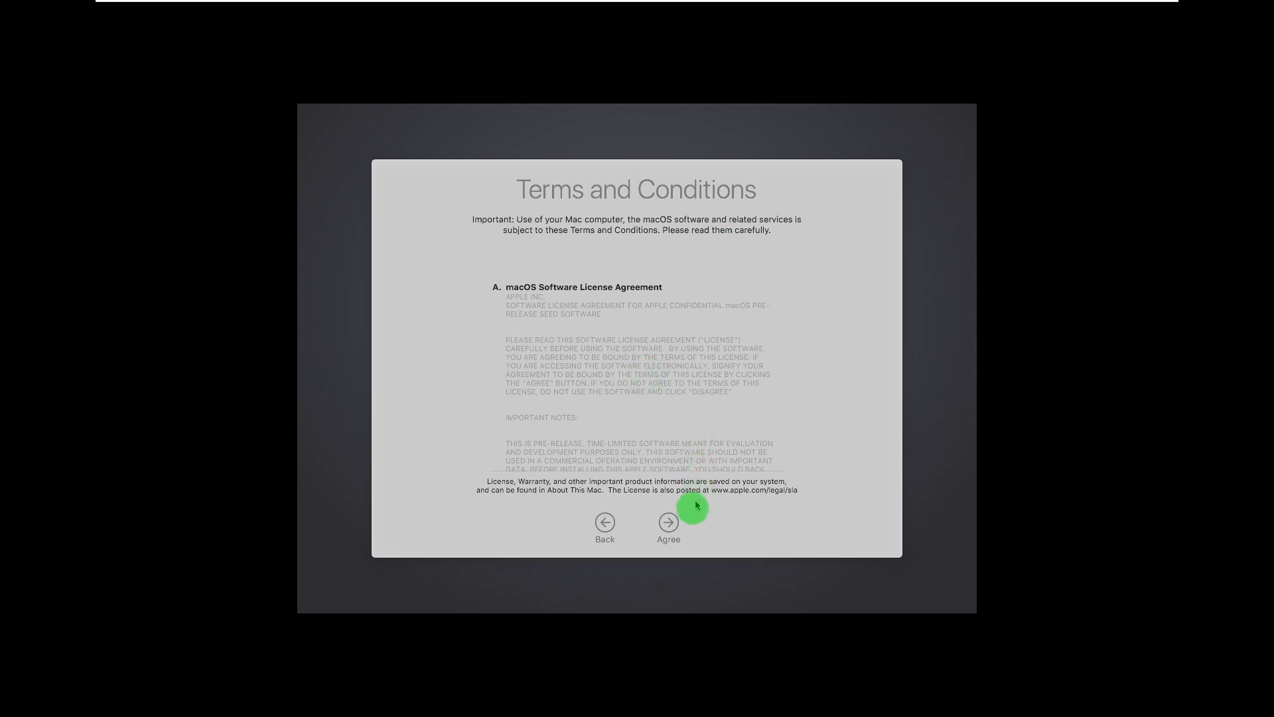
{"action": "left_click", "coordinate": [669, 525]}
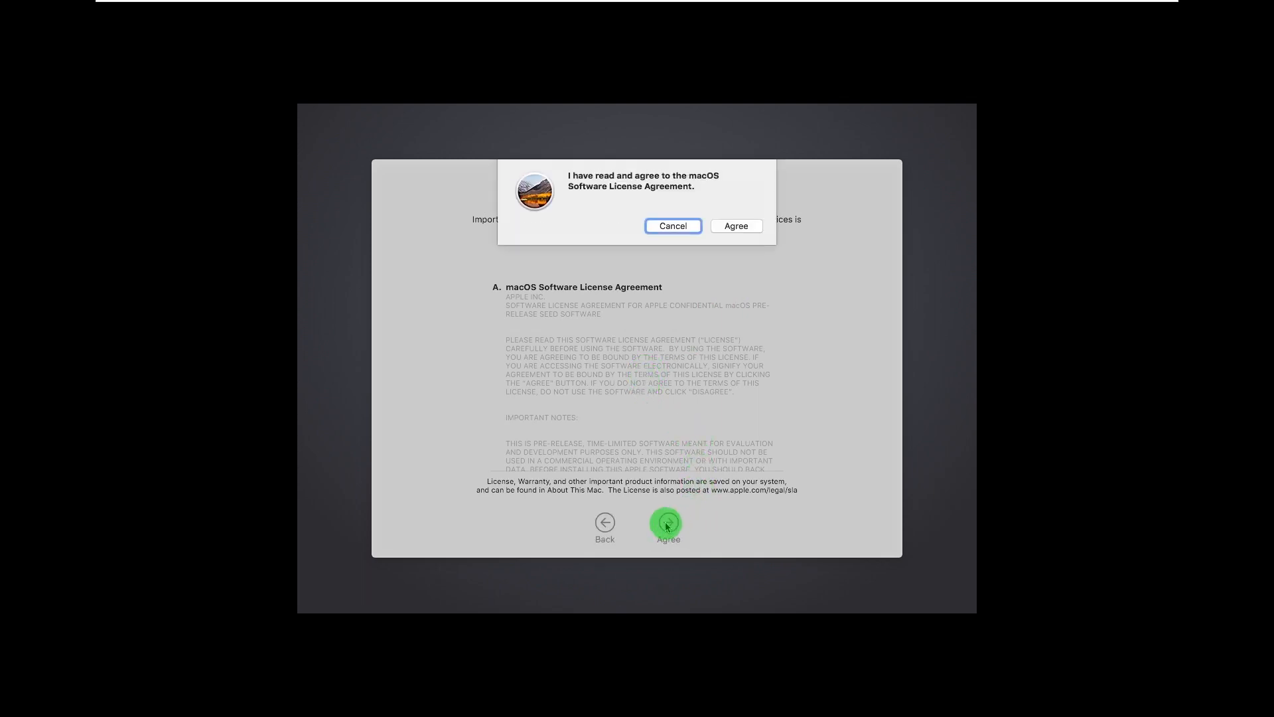
{"action": "left_click", "coordinate": [734, 227]}
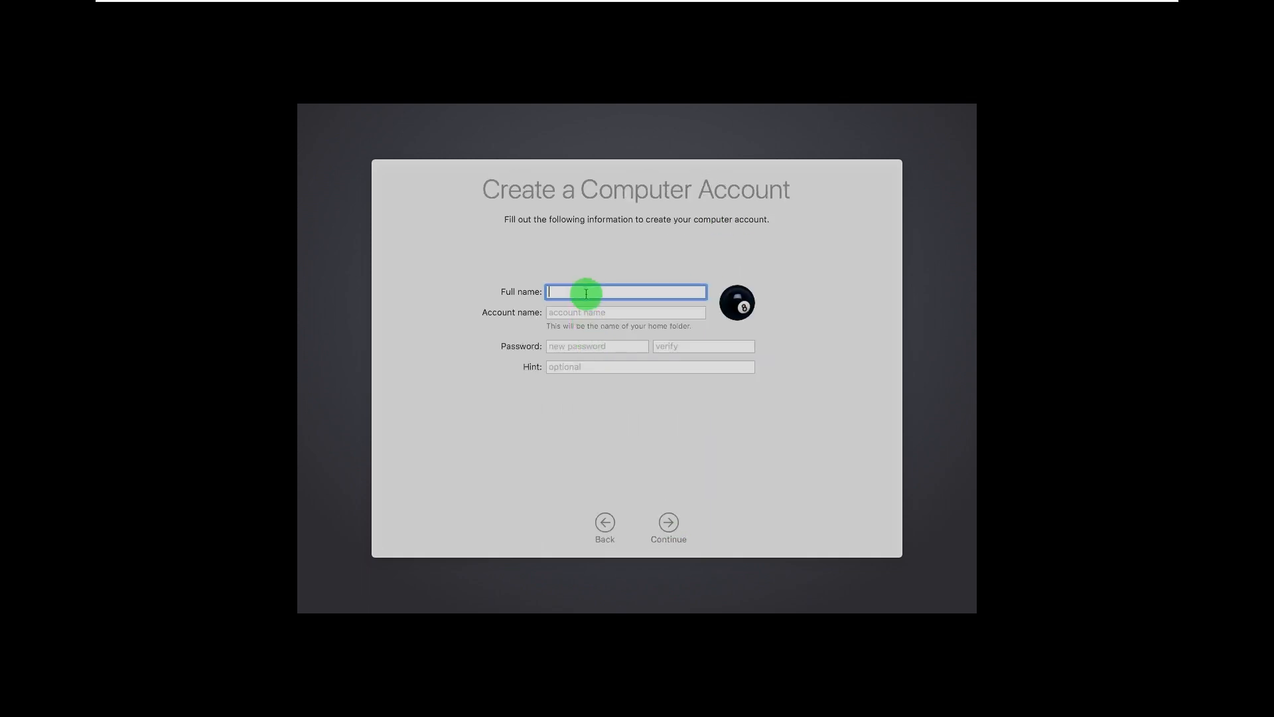
Enter the full name on the Create a Computer Account form, dismissing the missing-information alerts
{"action": "type", "text": "John"}
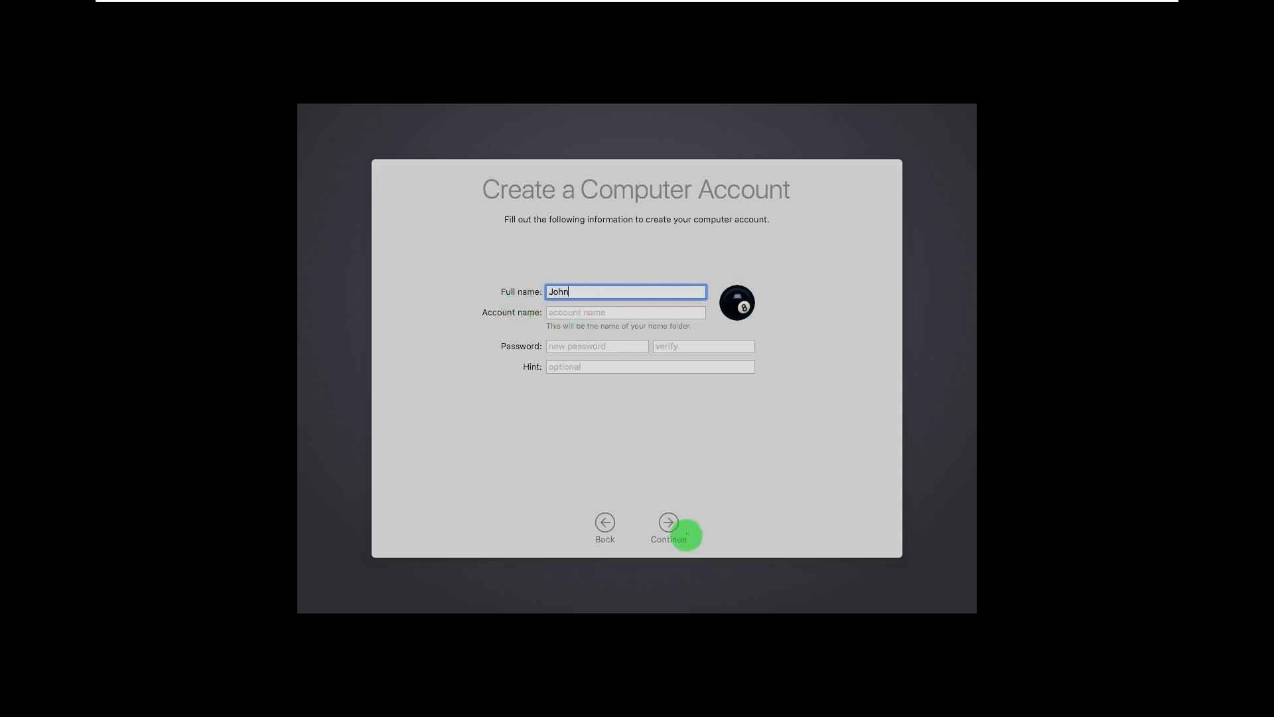
{"action": "left_click", "coordinate": [669, 523]}
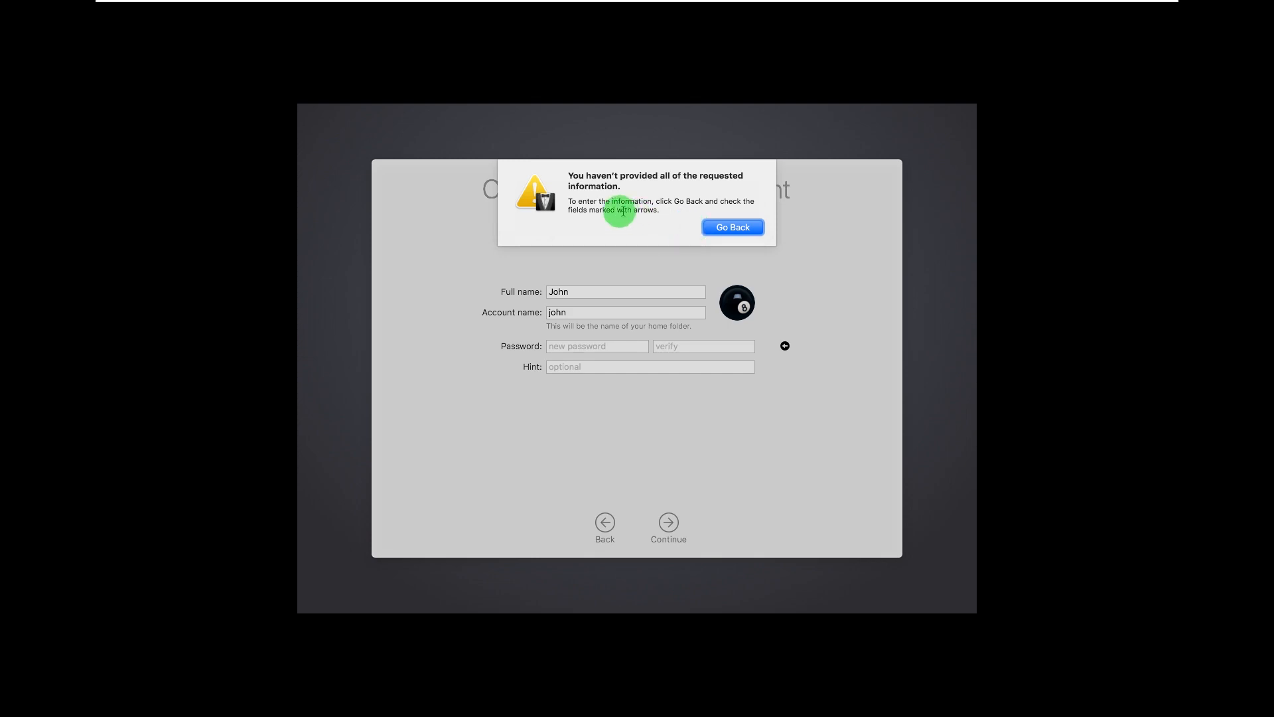
{"action": "left_click", "coordinate": [719, 229]}
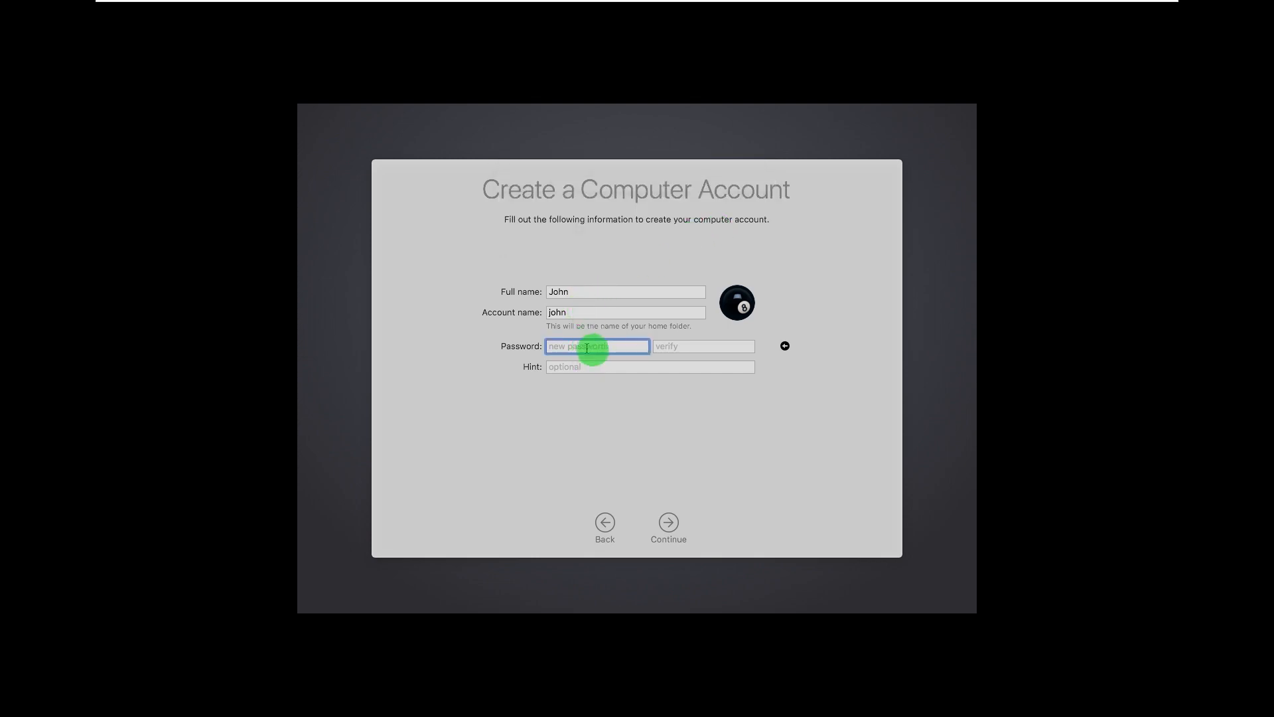
{"action": "left_click", "coordinate": [670, 521]}
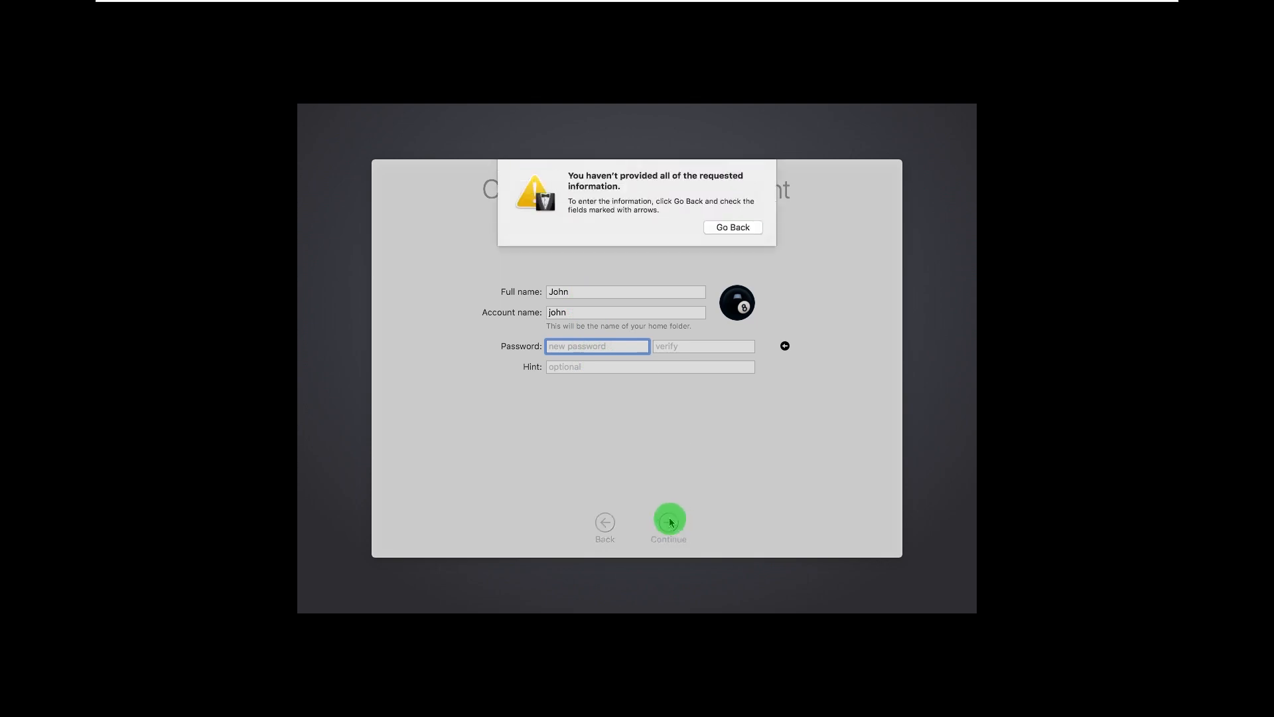
{"action": "left_click", "coordinate": [734, 226]}
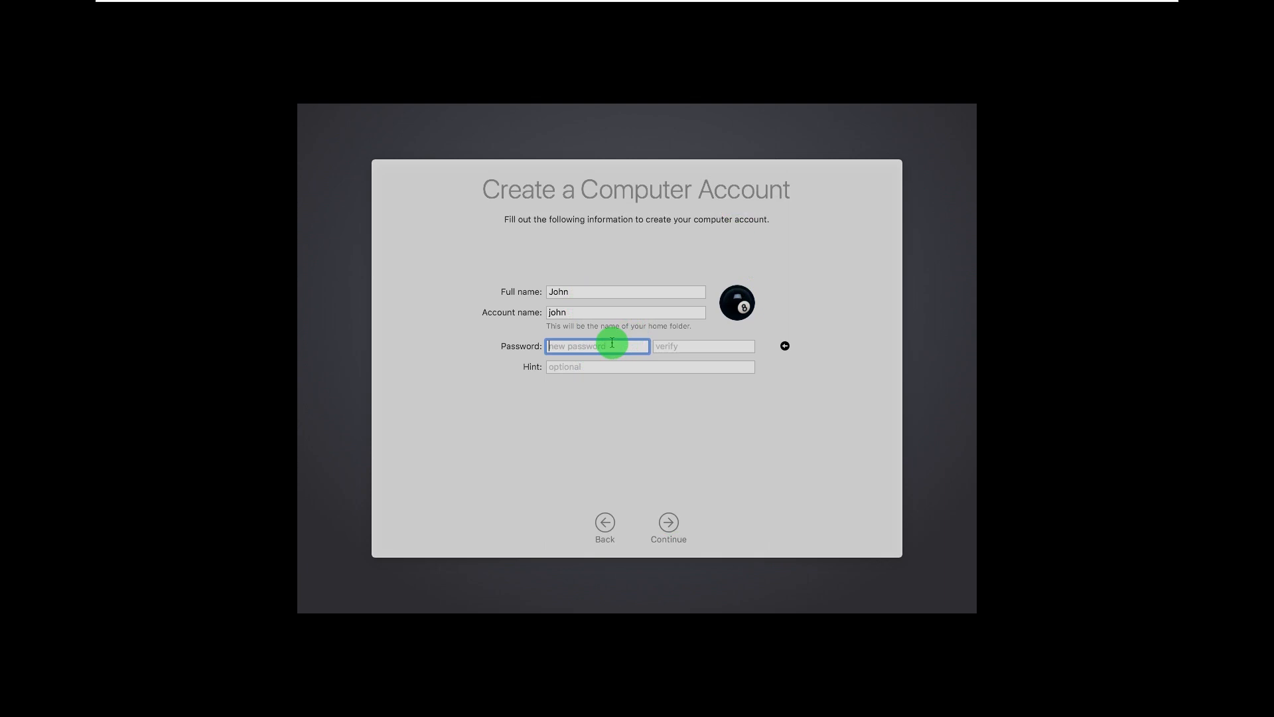
Enter the account password in Password and Verify, then continue to Express Set Up
{"action": "type", "text": "password"}
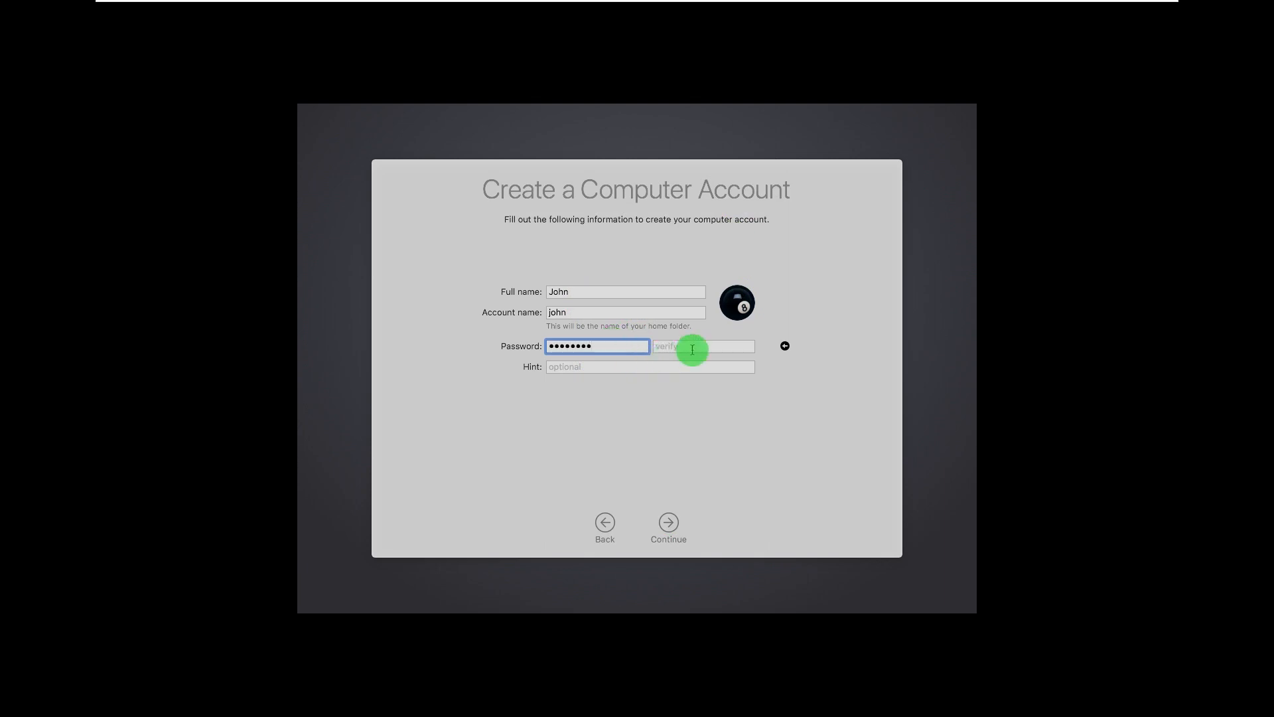
{"action": "left_click", "coordinate": [691, 346]}
{"action": "type", "text": "pa"}
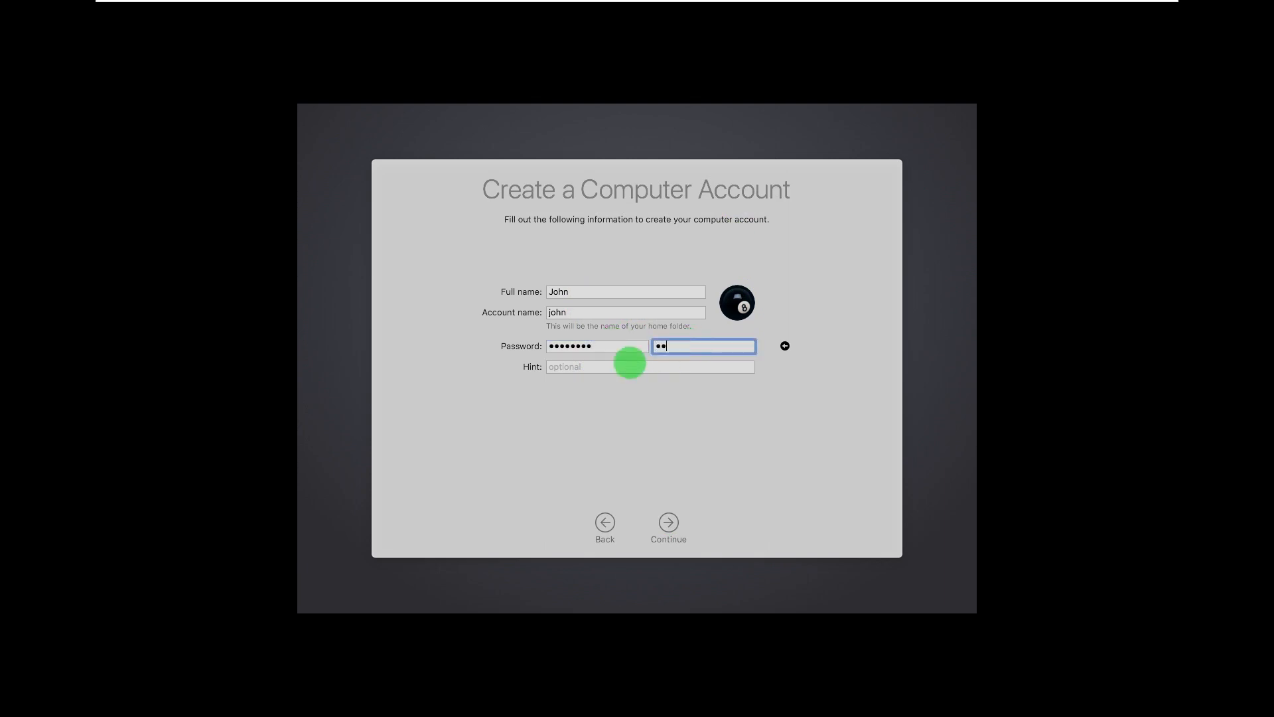
{"action": "type", "text": "ssword"}
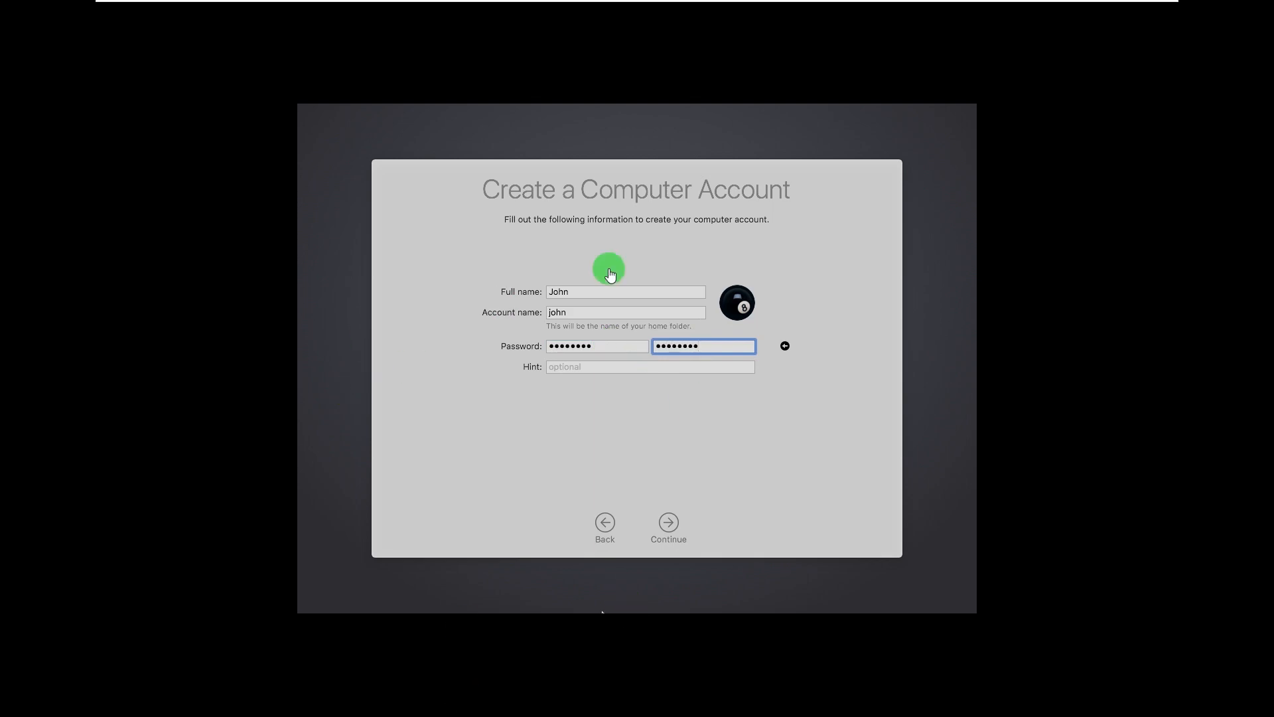
{"action": "left_click", "coordinate": [672, 523]}
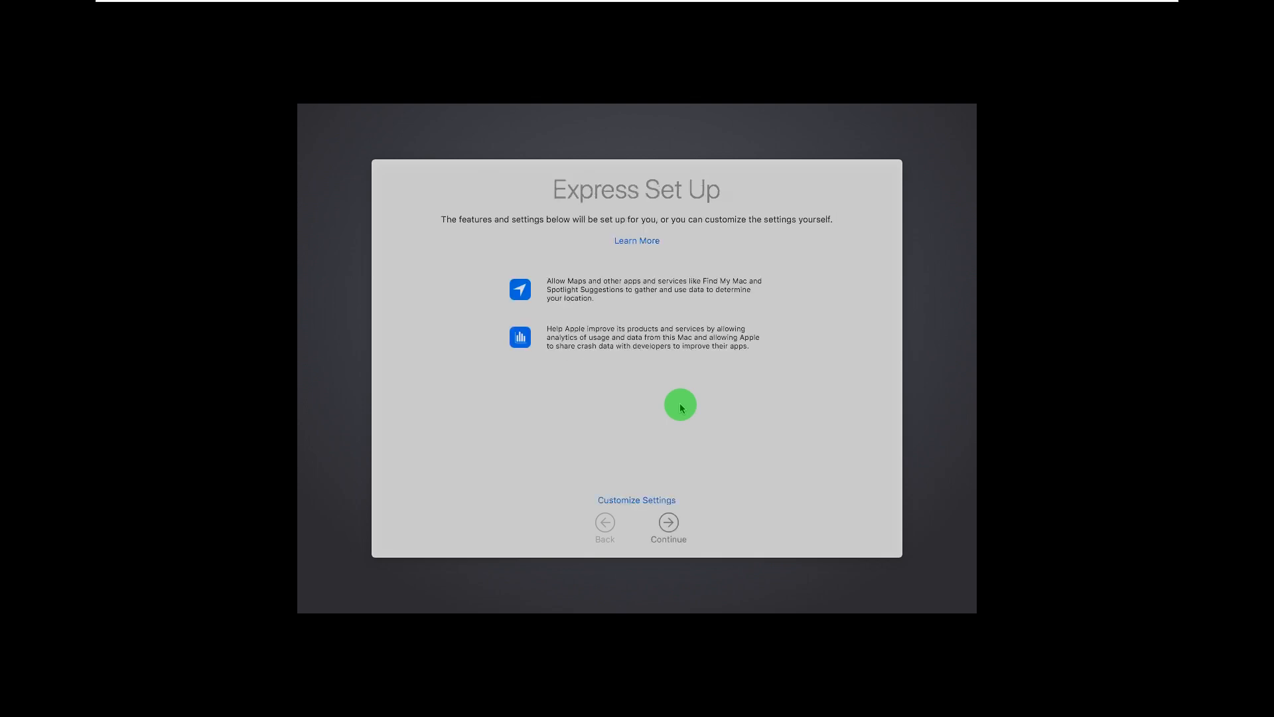
Accept the Express Set Up settings and keep the light look to finish setup
{"action": "left_click", "coordinate": [668, 524]}
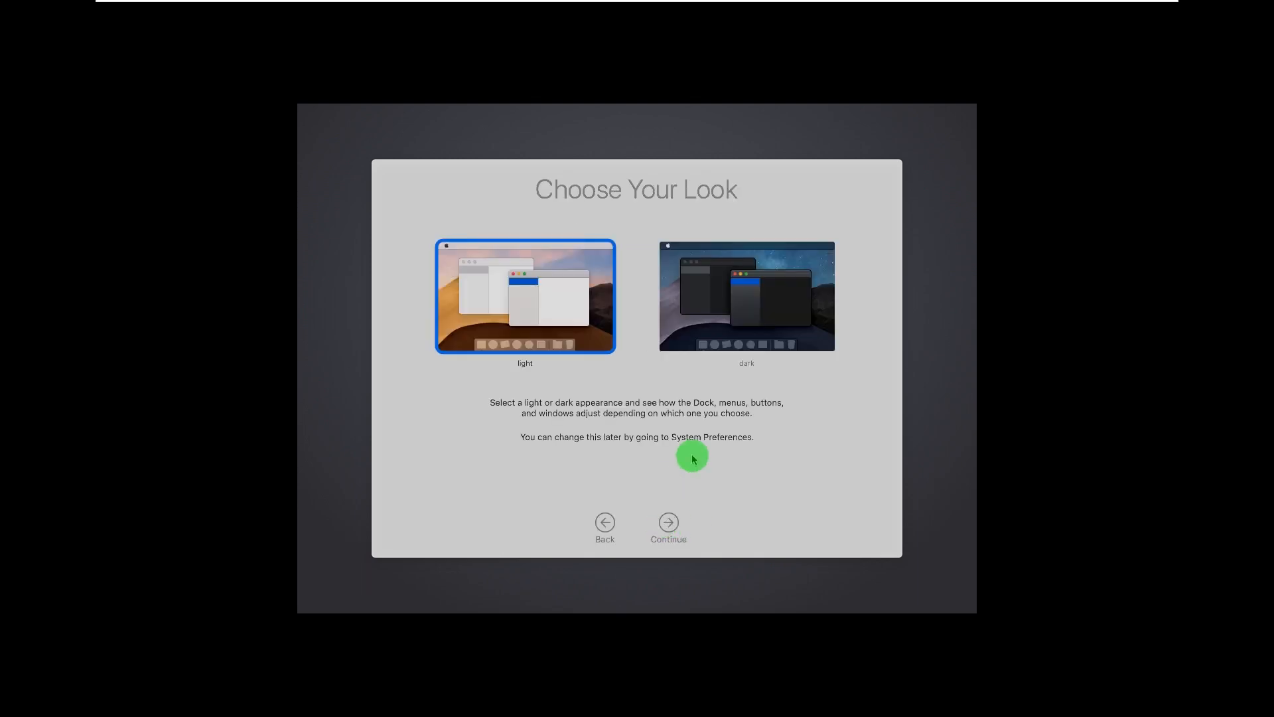
{"action": "left_click", "coordinate": [541, 328]}
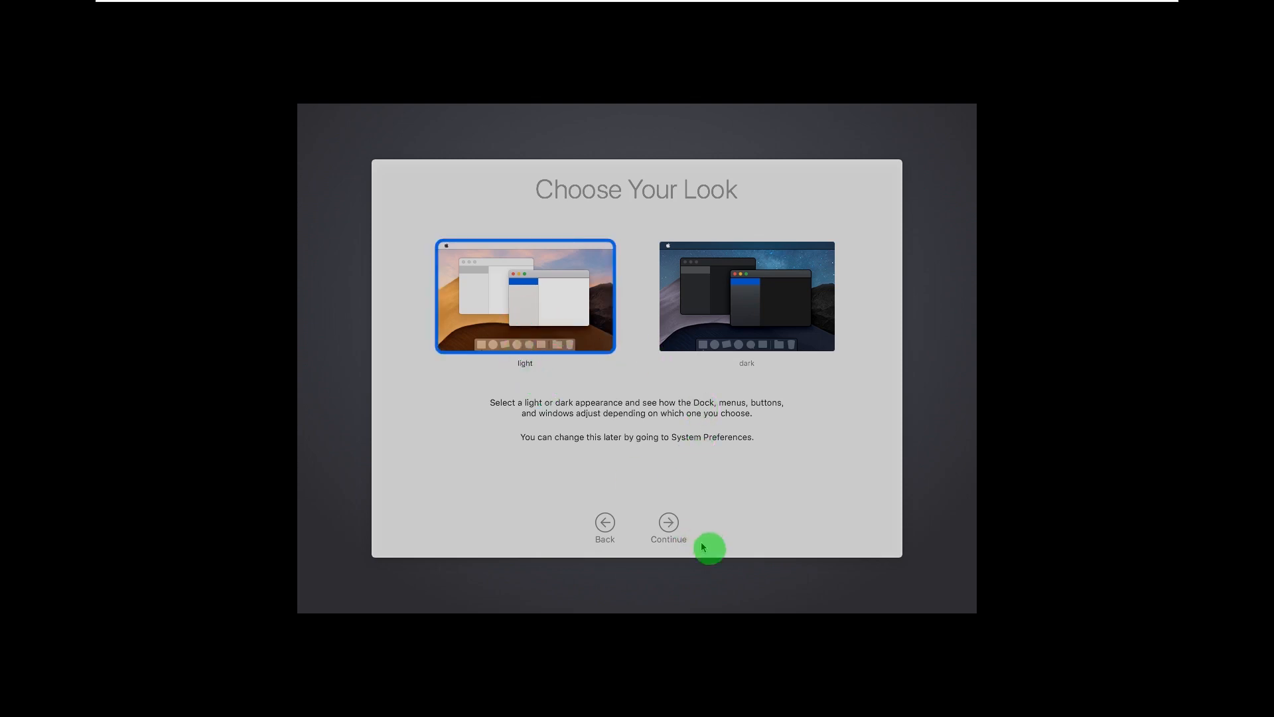
{"action": "left_click", "coordinate": [659, 524]}
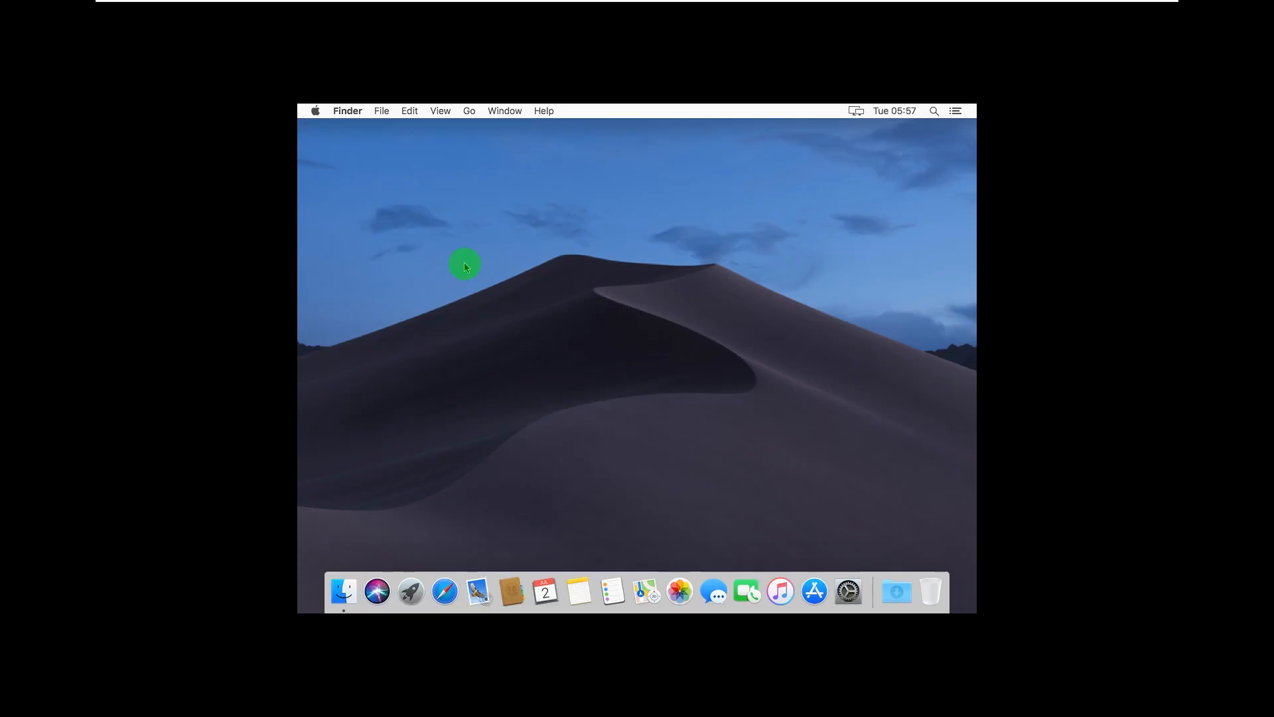
Launch System Preferences from the Dock and open the Language & Region pane
{"action": "left_click", "coordinate": [340, 117]}
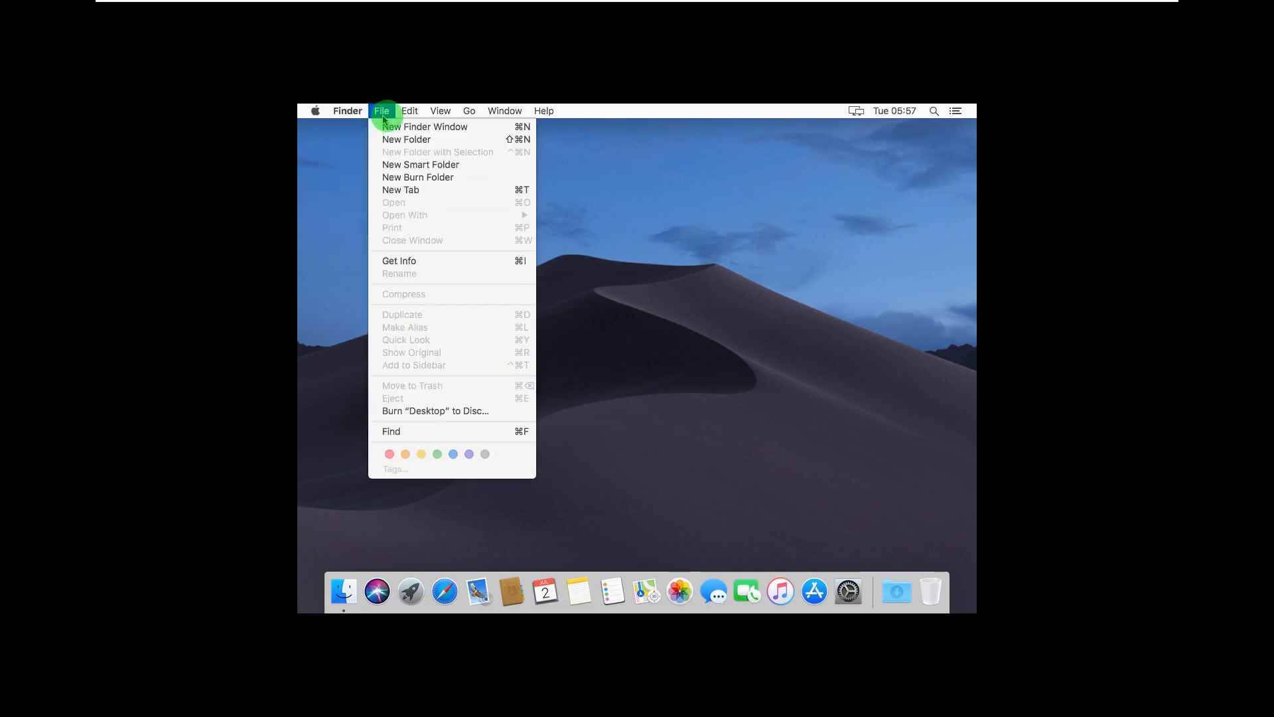
{"action": "left_click", "coordinate": [411, 113]}
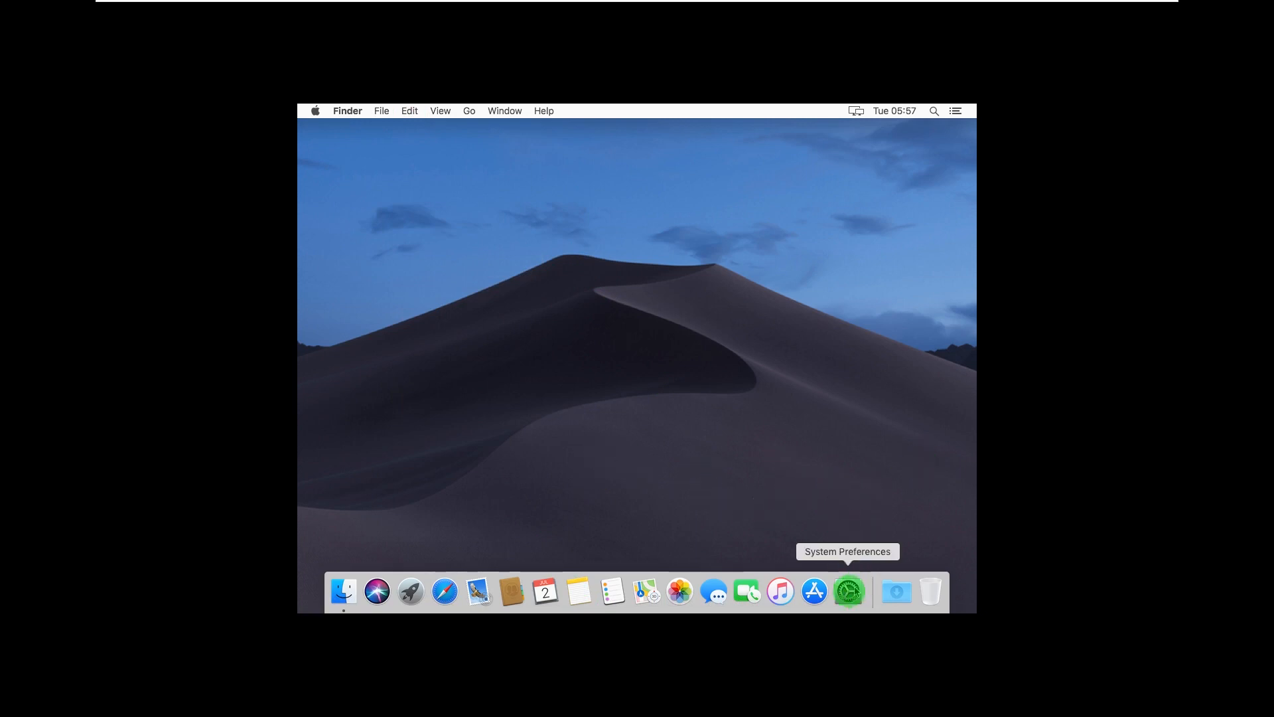
{"action": "left_click", "coordinate": [847, 594]}
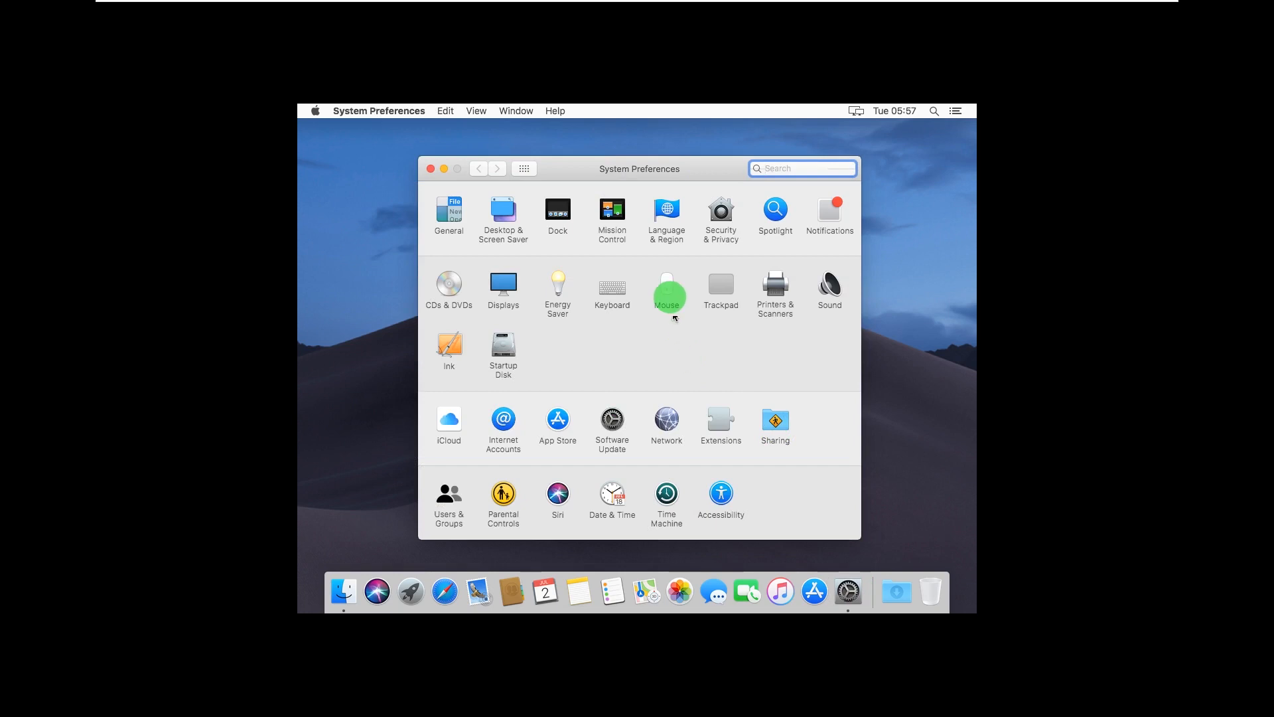
{"action": "left_click", "coordinate": [667, 227]}
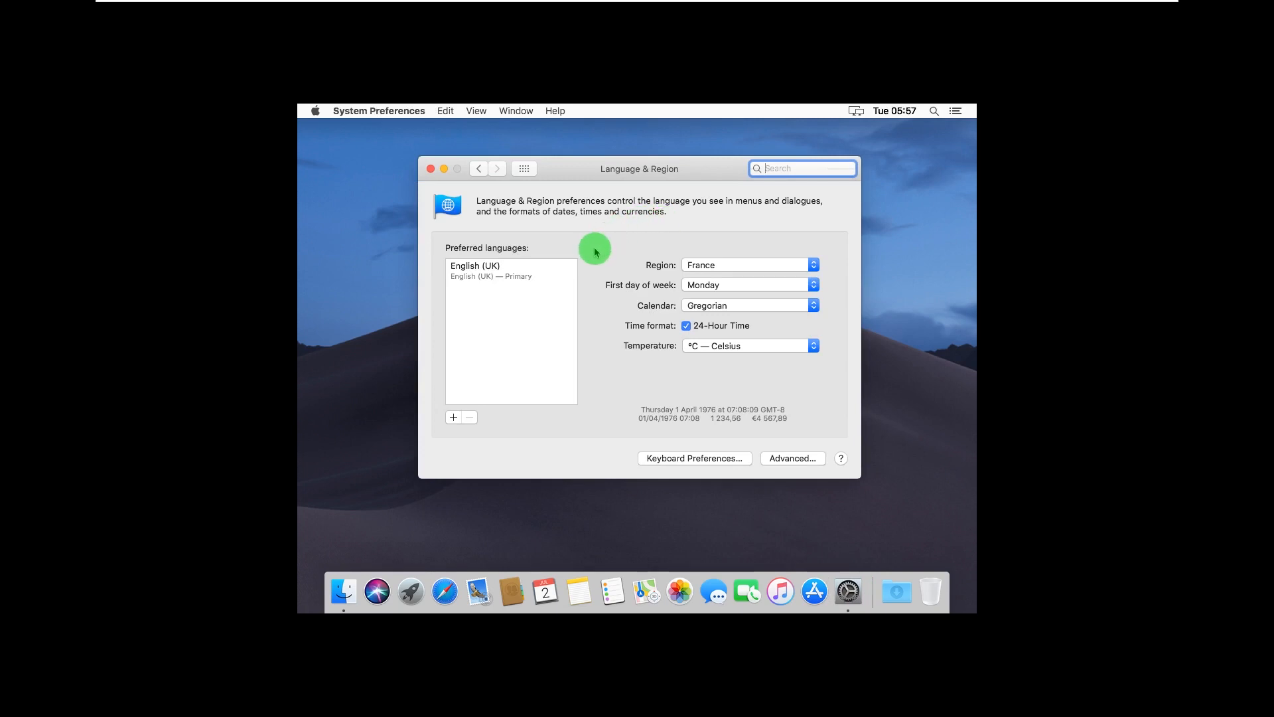
Add Français (France) as primary language, remove English (UK), and restart the guest to apply it
{"action": "left_click", "coordinate": [455, 418]}
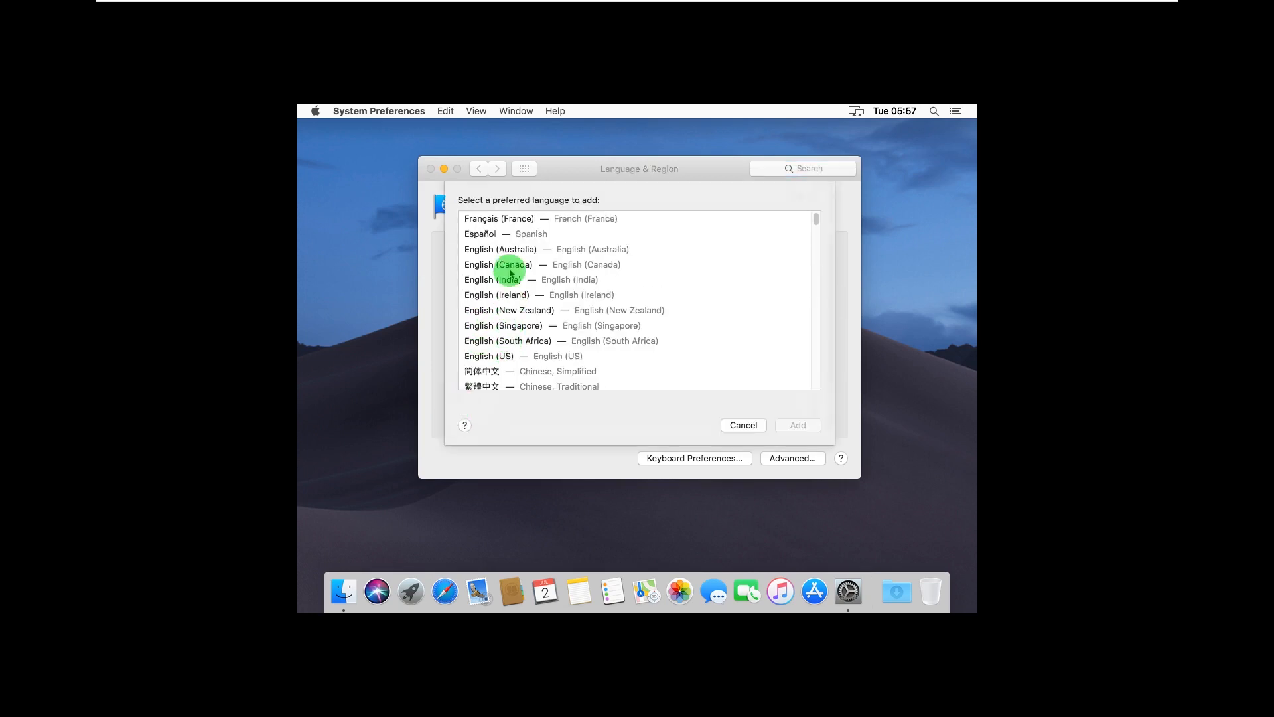
{"action": "left_click", "coordinate": [538, 224]}
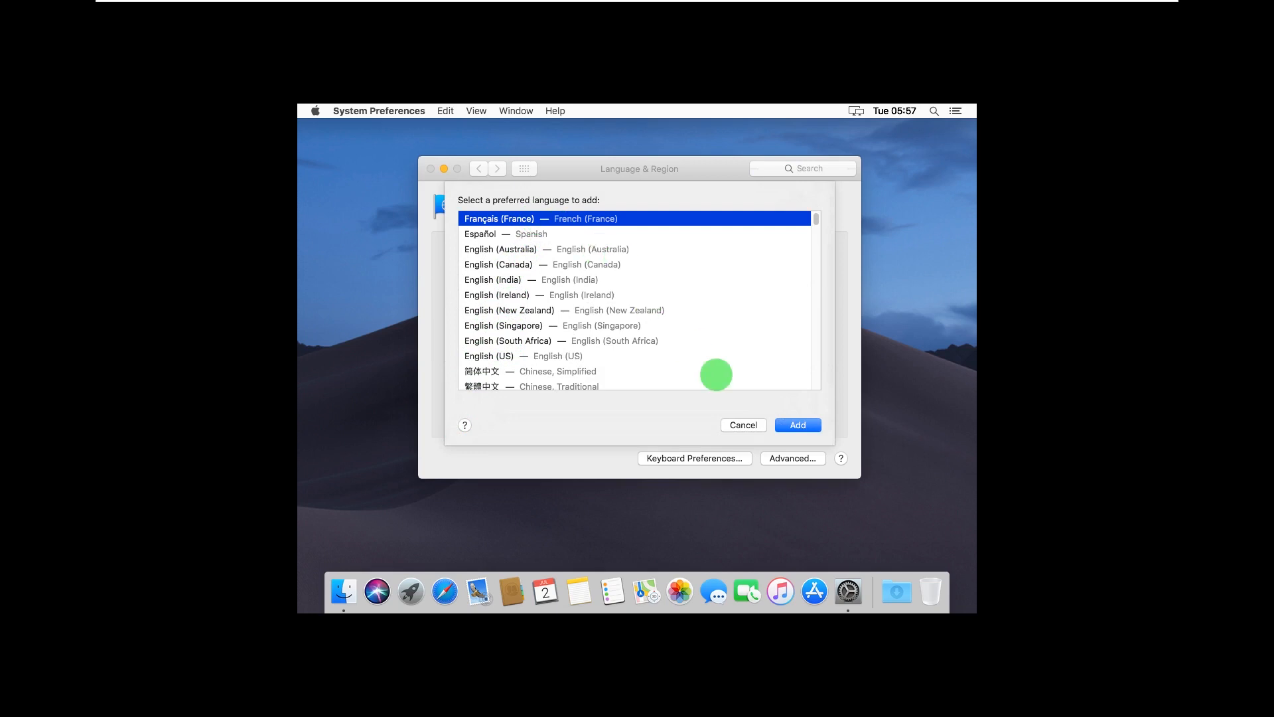
{"action": "left_click", "coordinate": [800, 426]}
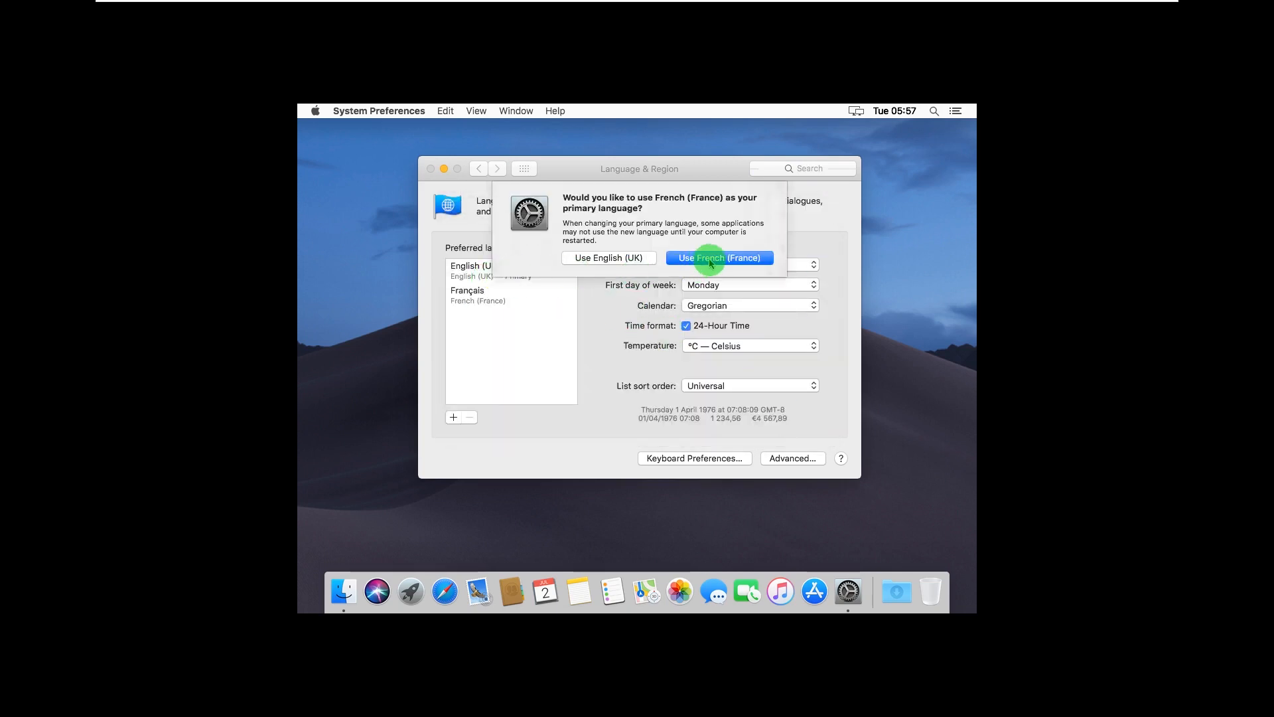
{"action": "left_click", "coordinate": [711, 260]}
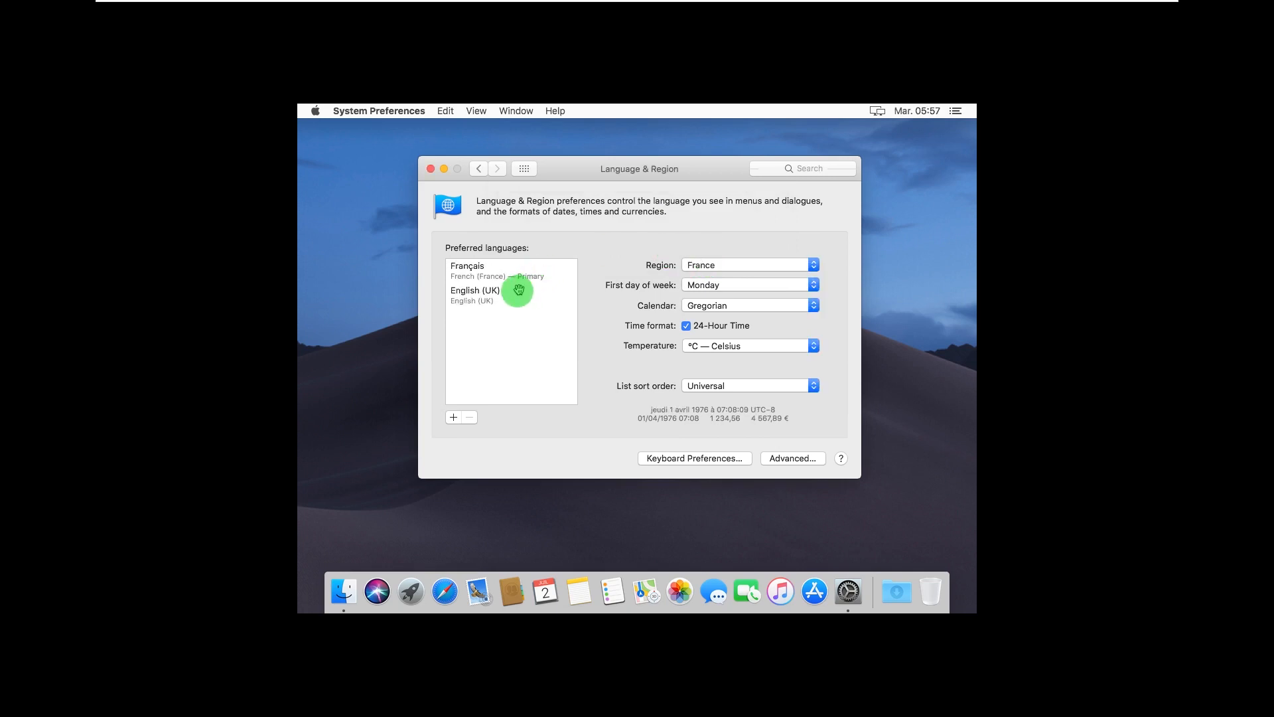
{"action": "left_click", "coordinate": [488, 308]}
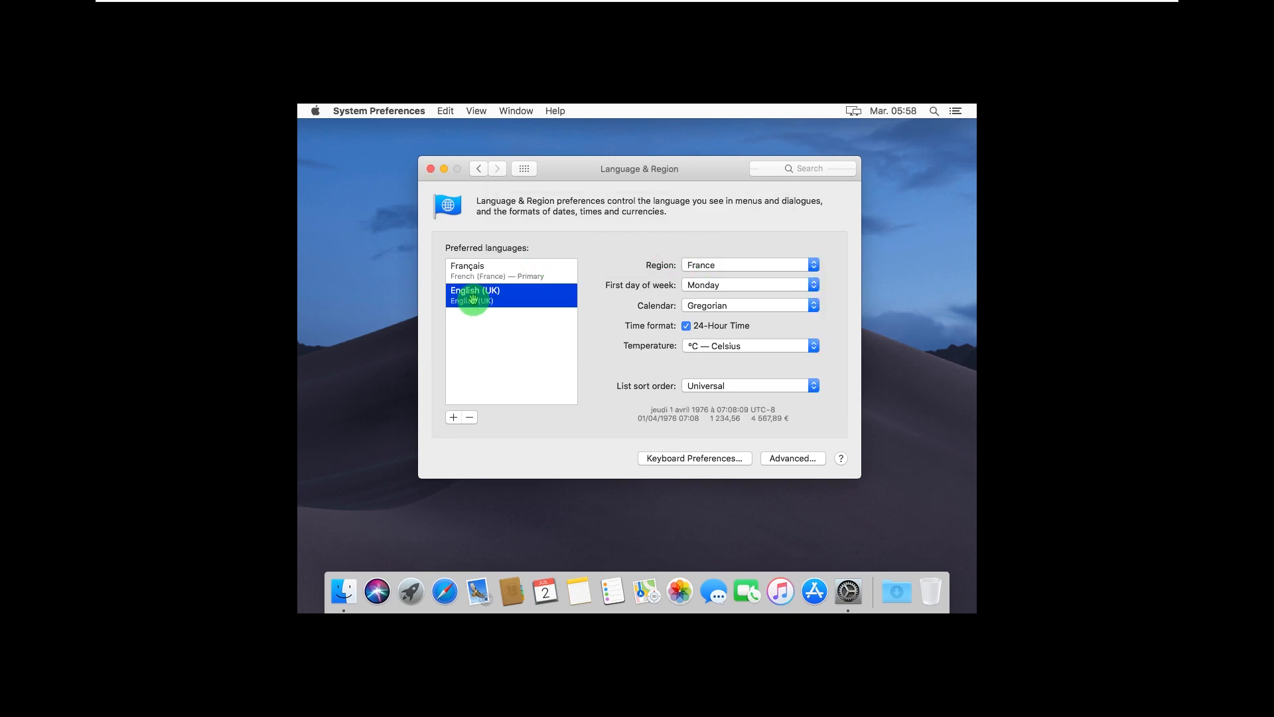
{"action": "left_click", "coordinate": [470, 417]}
{"action": "left_click", "coordinate": [503, 271]}
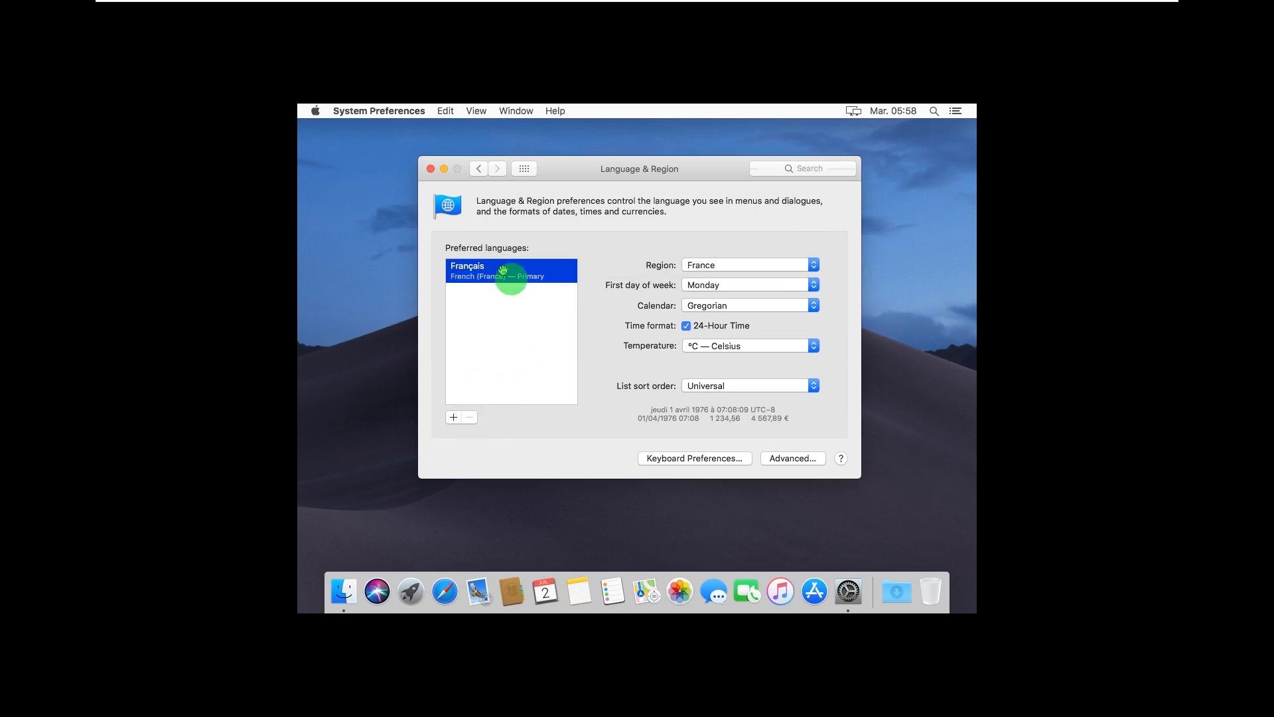
{"action": "left_click", "coordinate": [478, 169]}
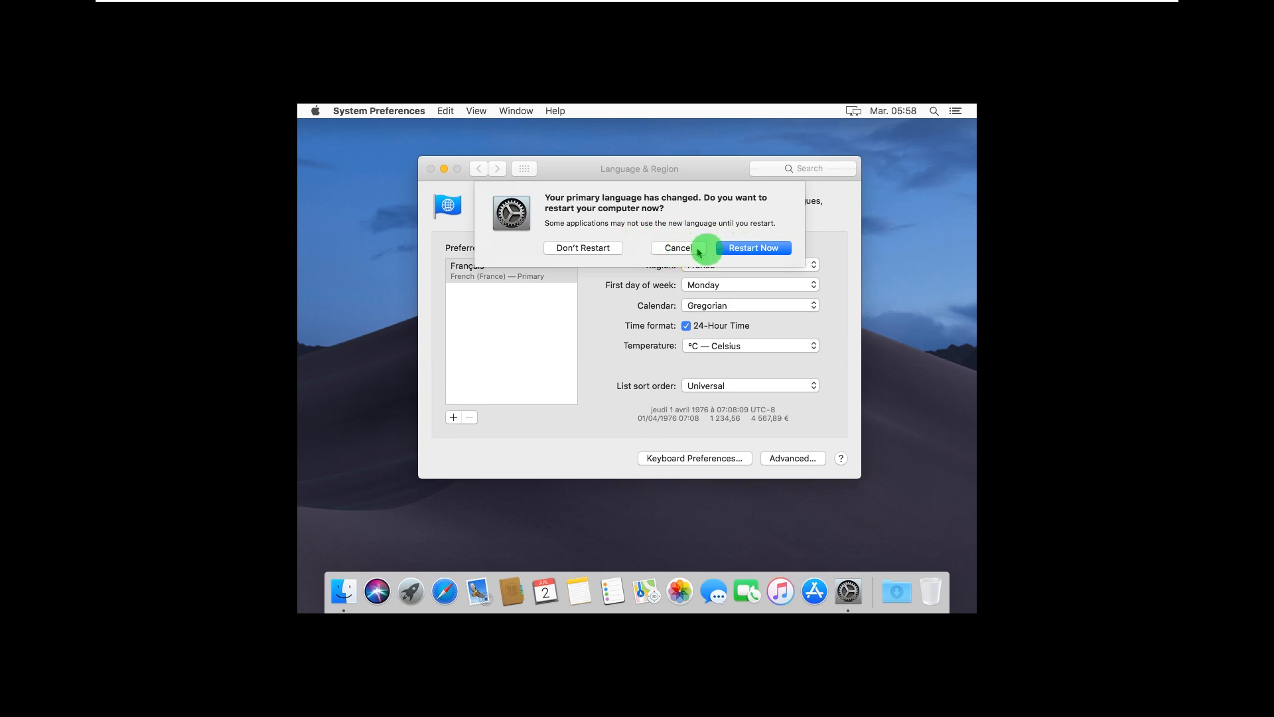
{"action": "left_click", "coordinate": [735, 251]}
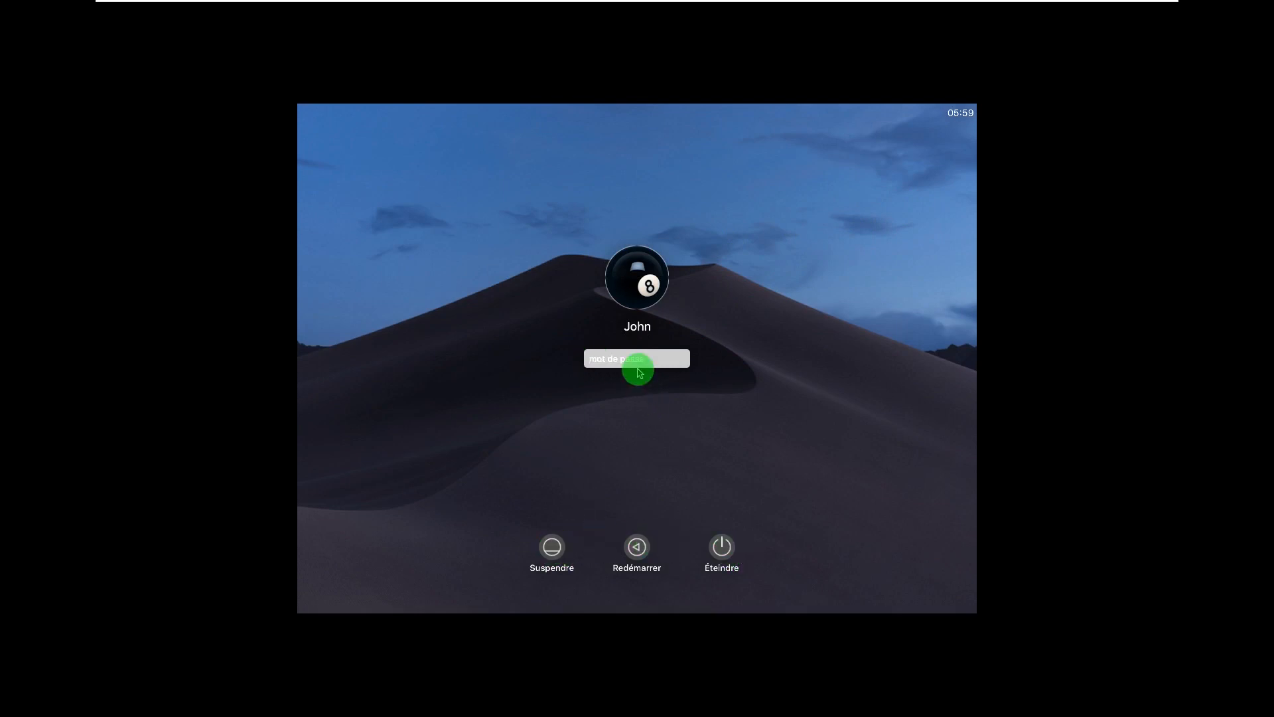
Log back into the restarted guest with the account password
{"action": "type", "text": "a"}
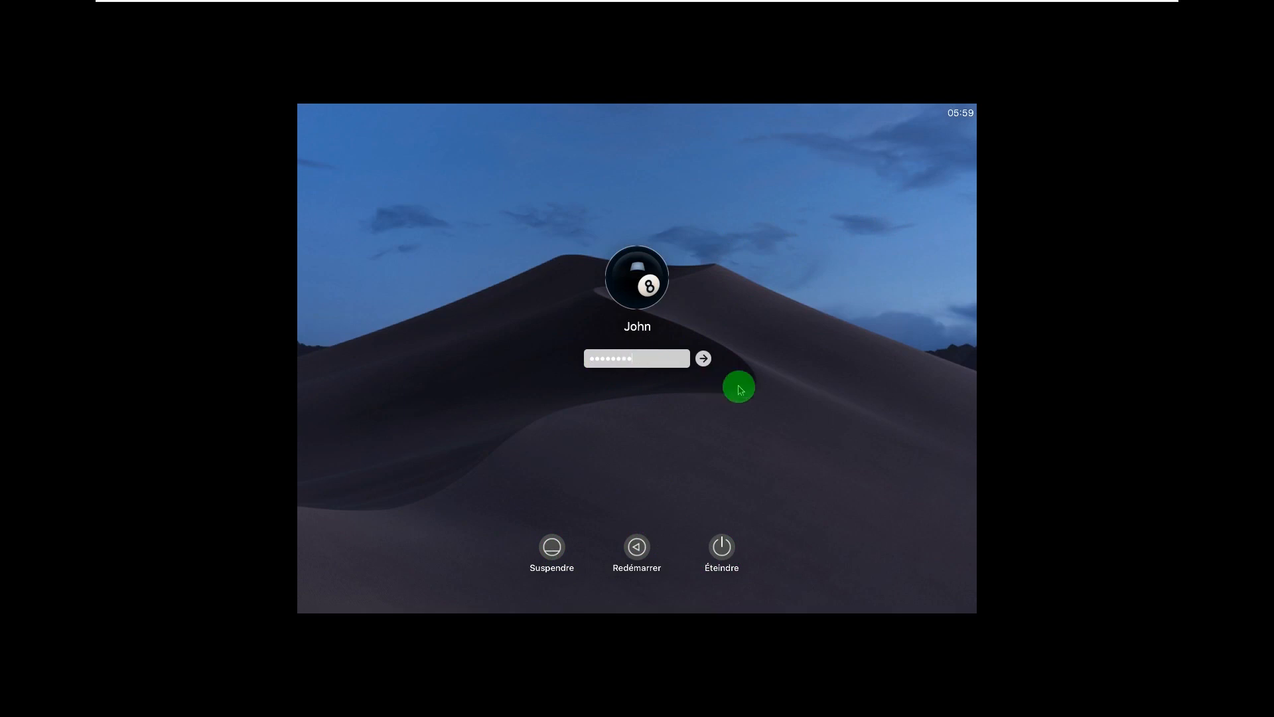
{"action": "key", "text": "Return"}
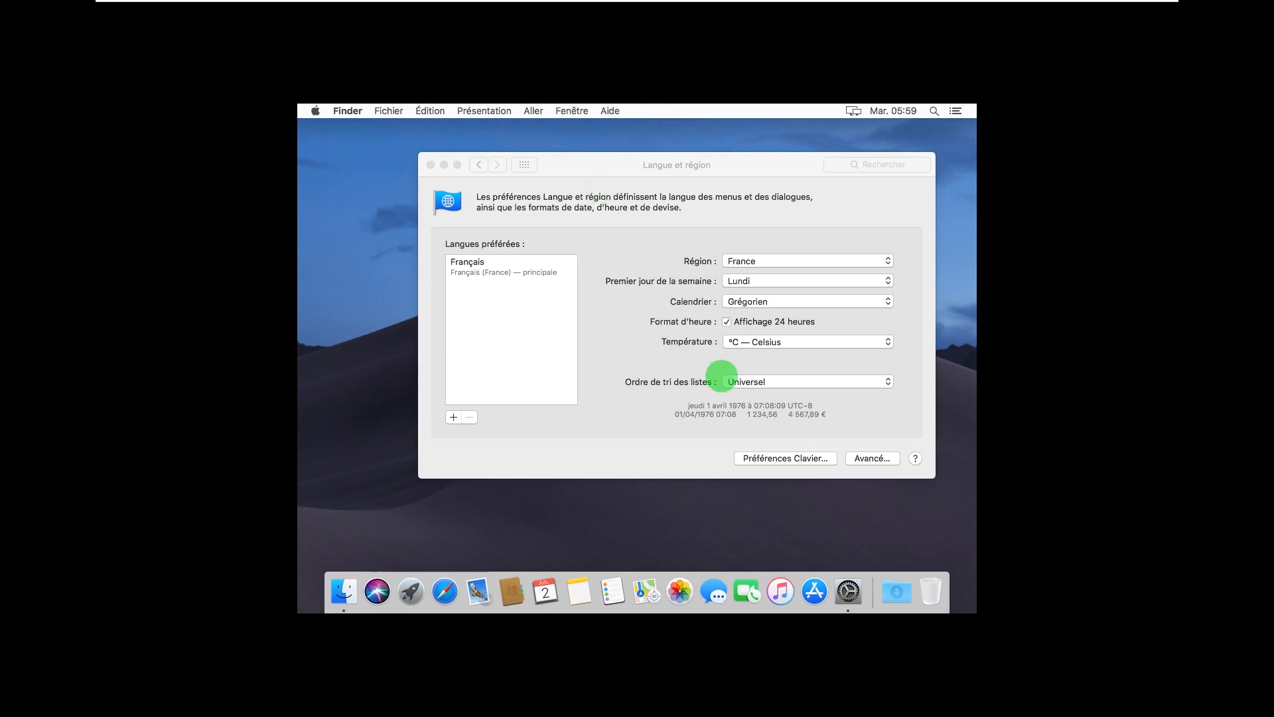
Close the Langue et région window and toggle the VM command bar's pin on and off
{"action": "left_click", "coordinate": [798, 172]}
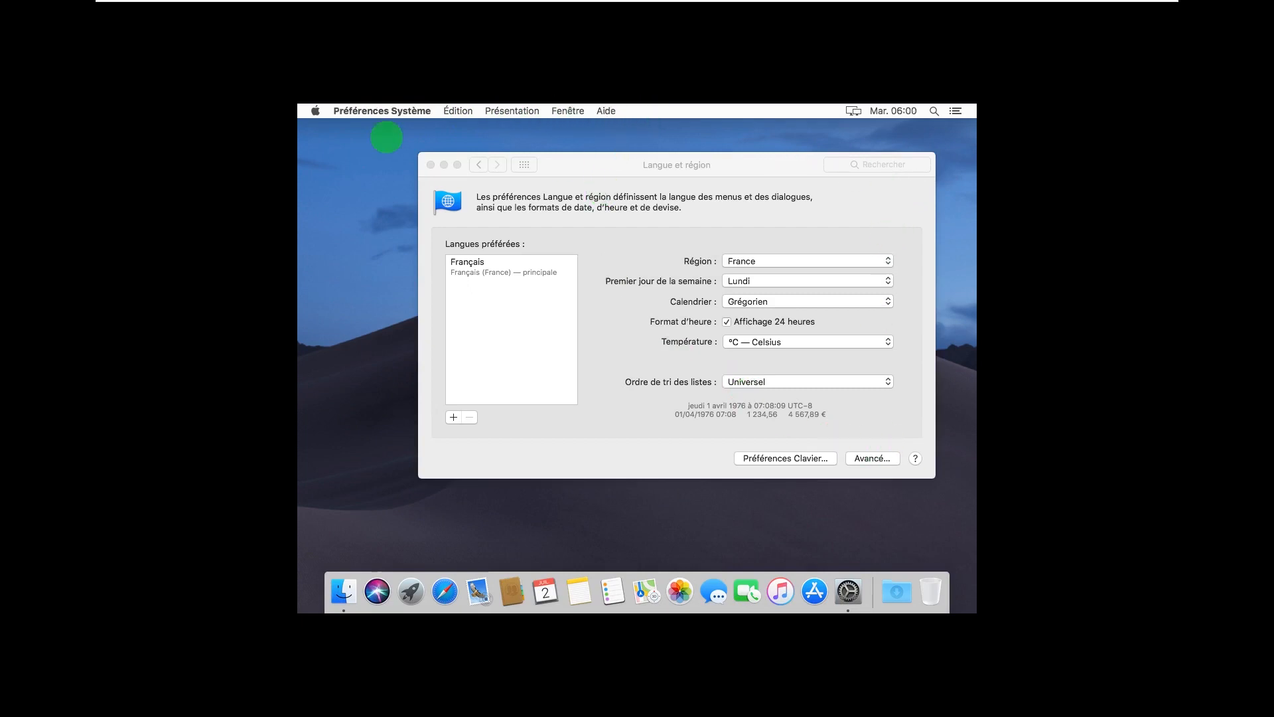
{"action": "left_click", "coordinate": [431, 165]}
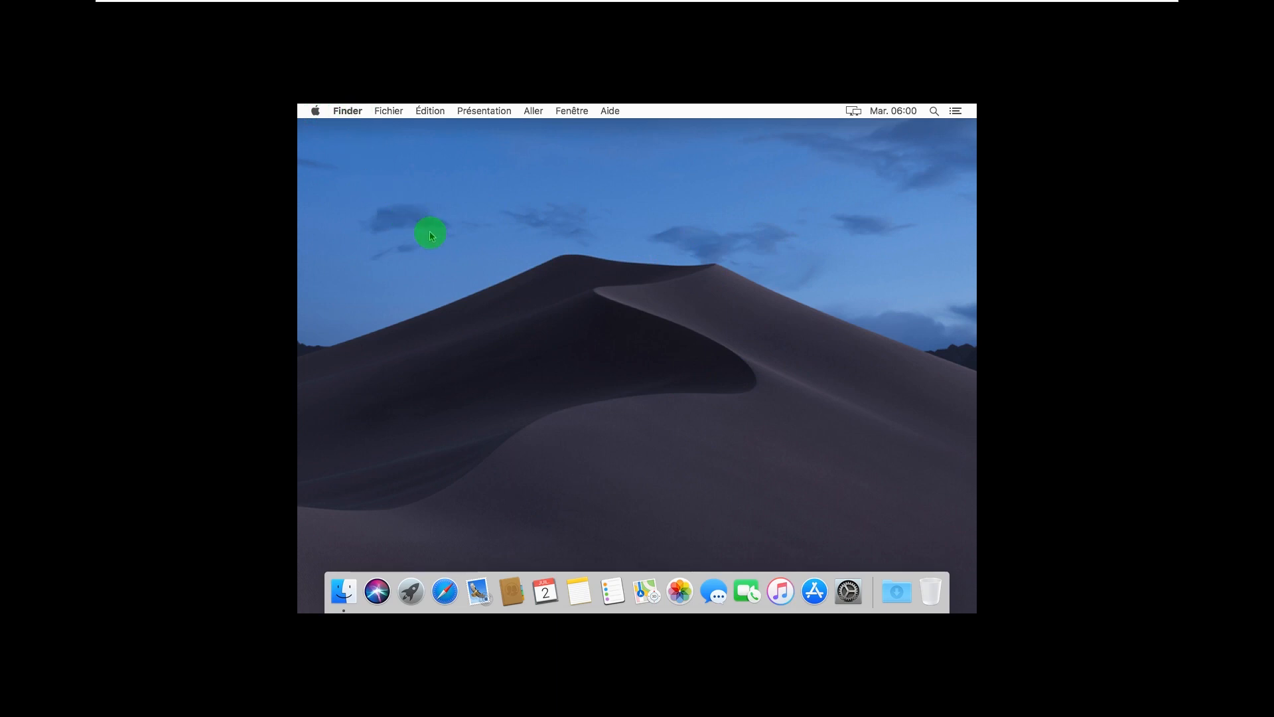
{"action": "mouse_move", "coordinate": [366, 4]}
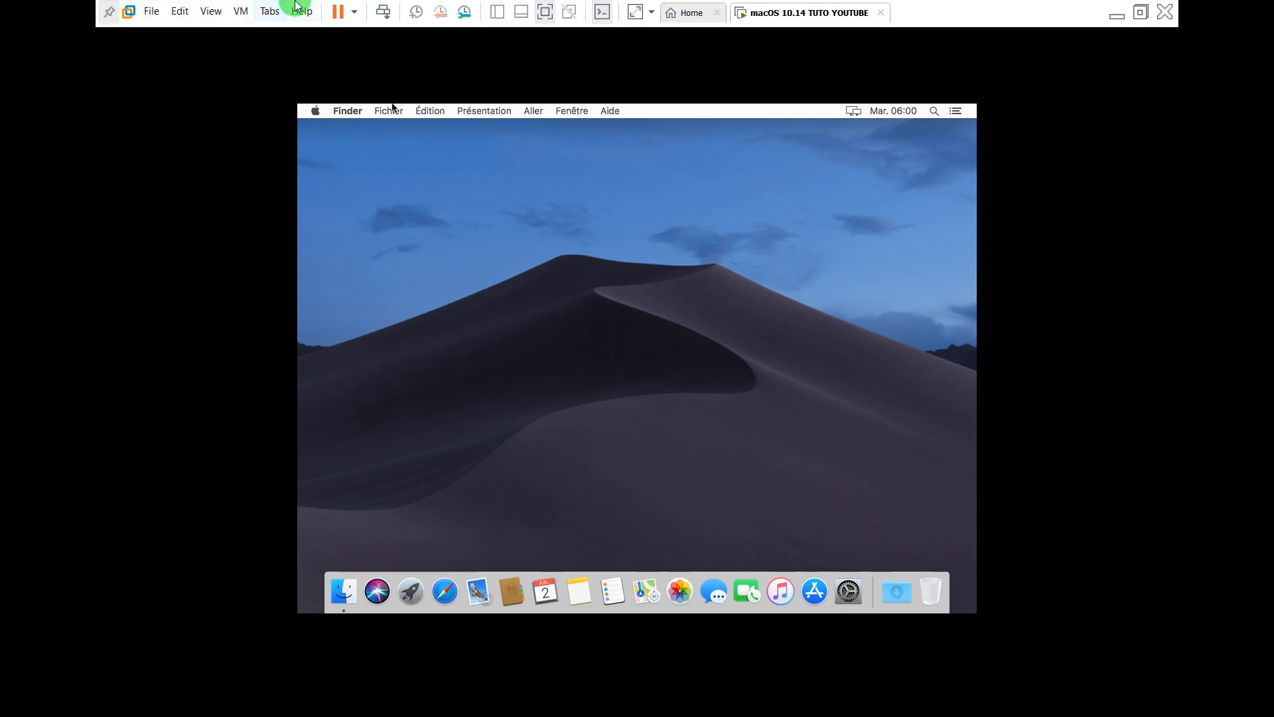
{"action": "left_click", "coordinate": [110, 14]}
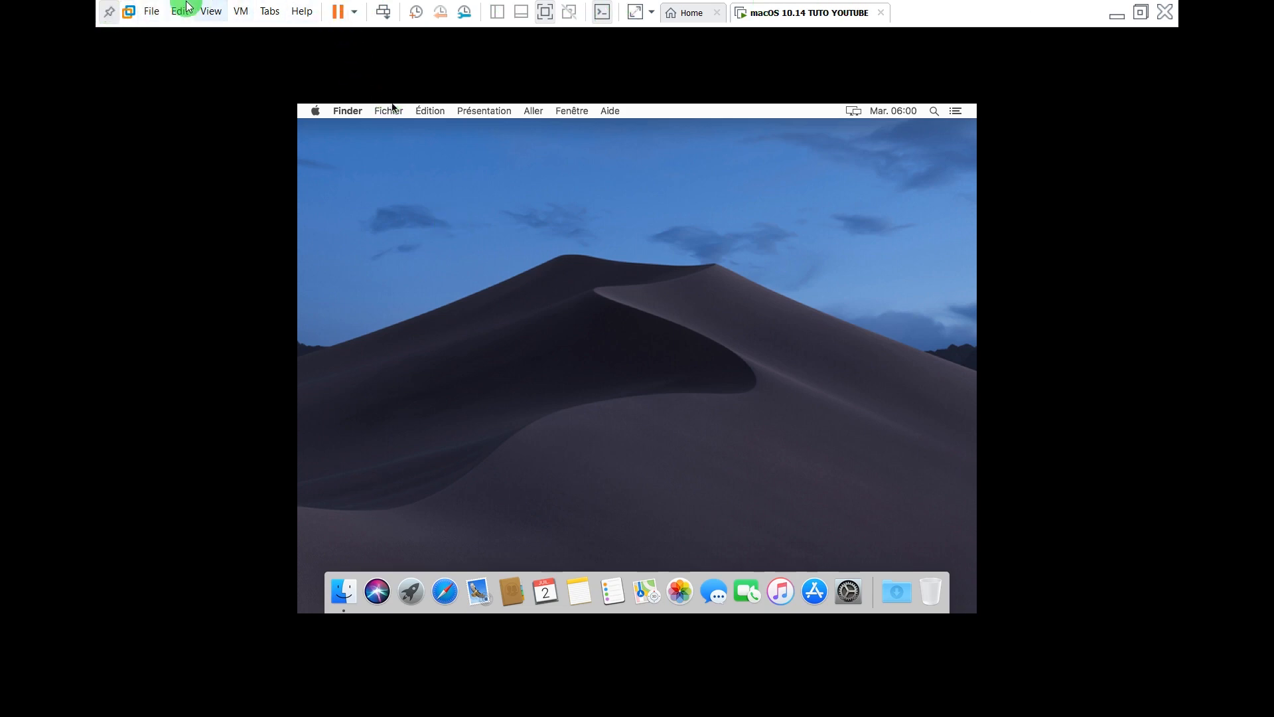
{"action": "left_click", "coordinate": [104, 11]}
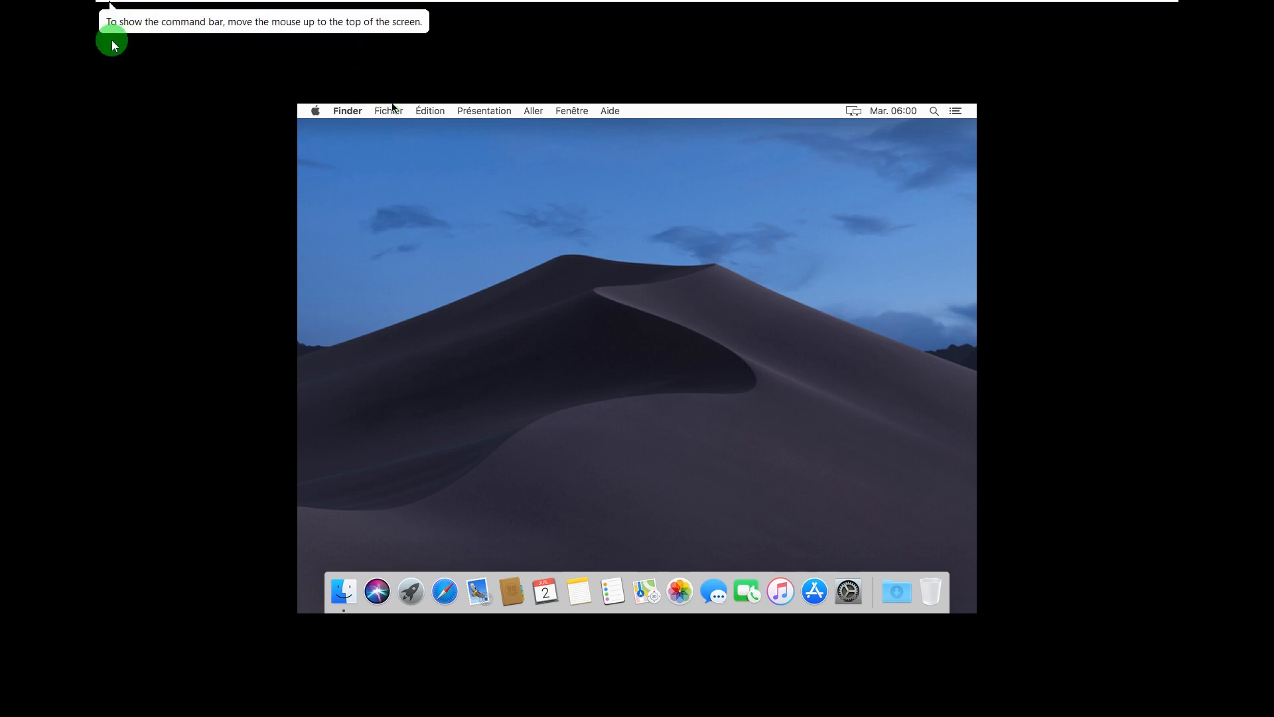
{"action": "left_click", "coordinate": [111, 16]}
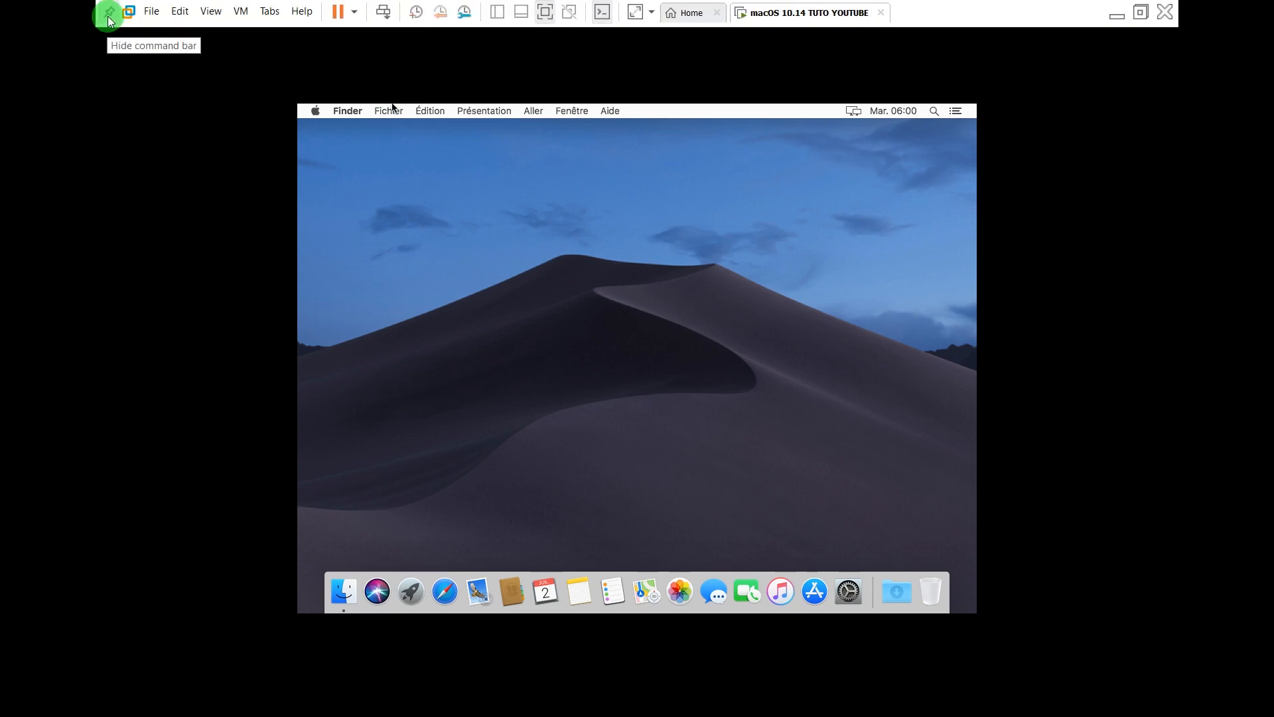
{"action": "left_click", "coordinate": [111, 19]}
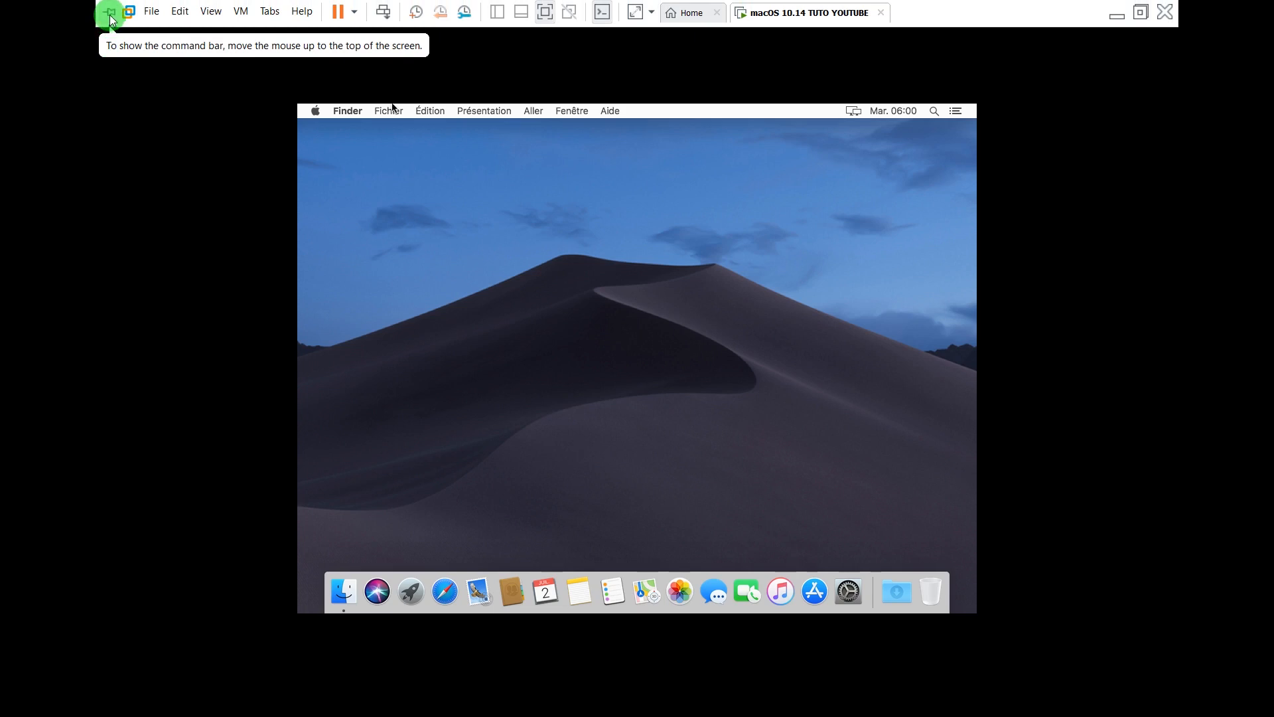
{"action": "left_click", "coordinate": [110, 18]}
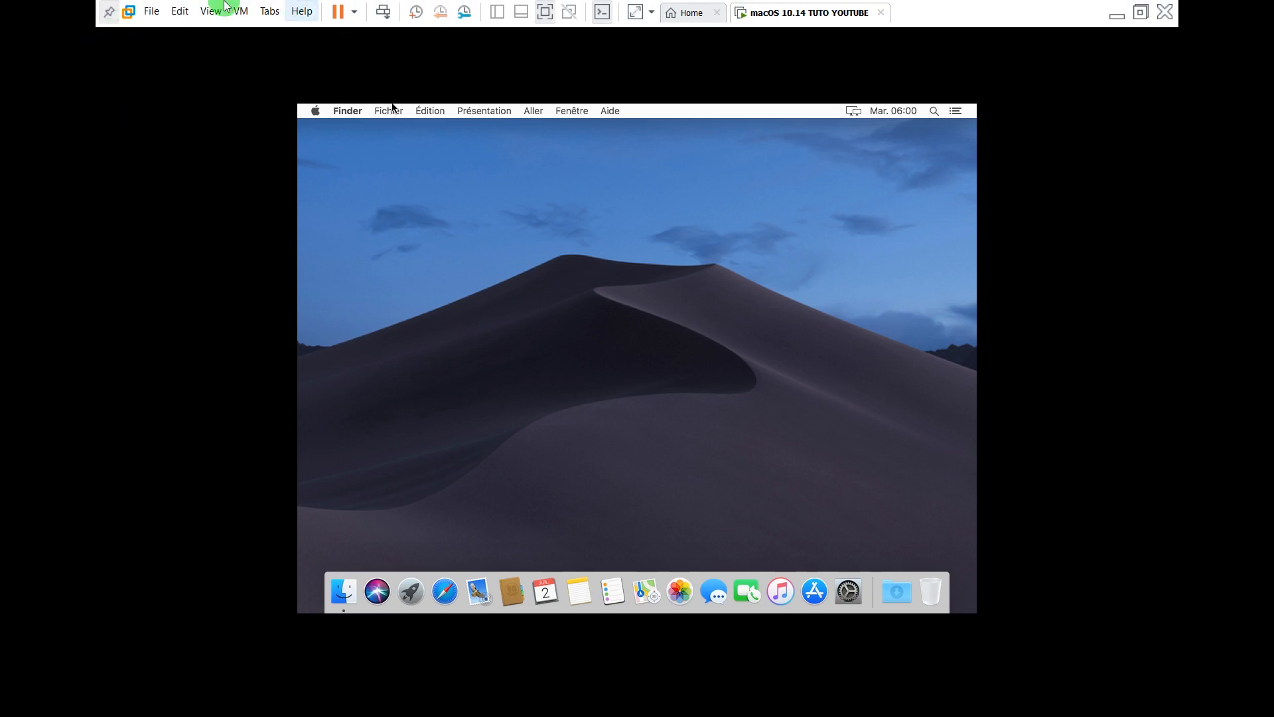
{"action": "left_click", "coordinate": [109, 12]}
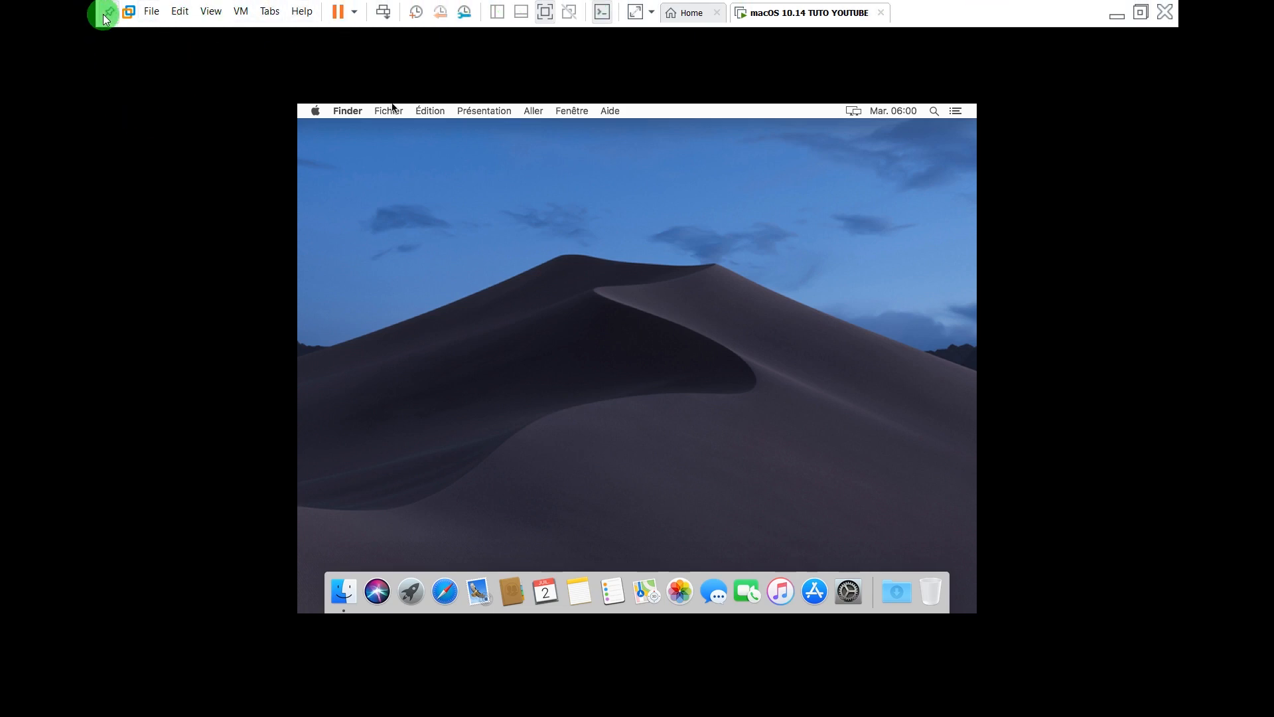
Pin the VM command bar so it stays permanently shown, then return control to the guest
{"action": "left_click", "coordinate": [433, 229]}
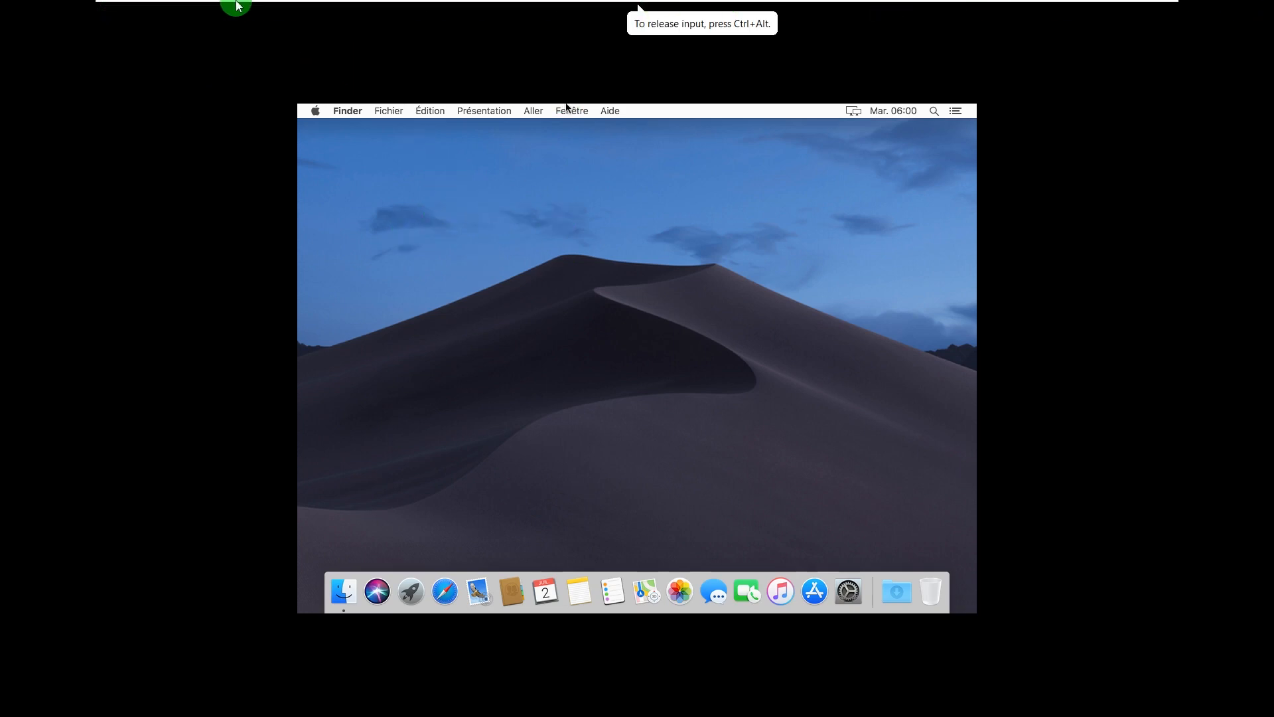
{"action": "mouse_move", "coordinate": [229, 4]}
{"action": "left_click", "coordinate": [110, 12]}
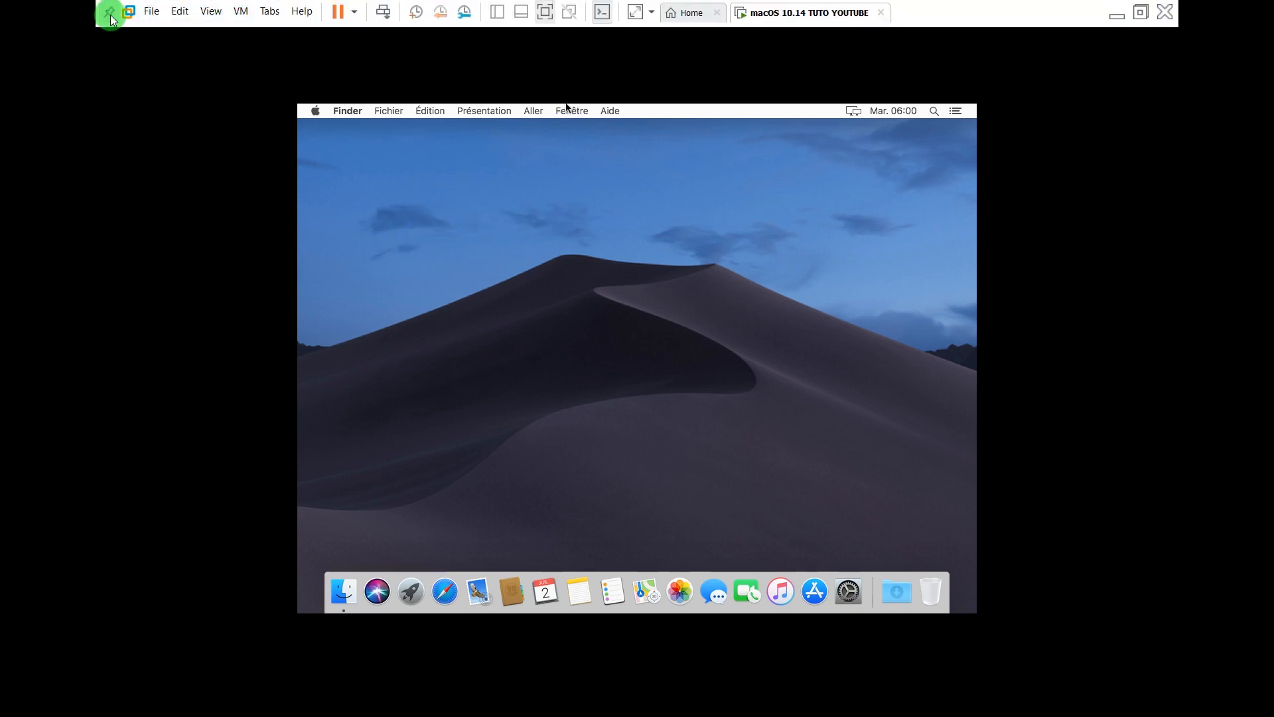
{"action": "left_click", "coordinate": [415, 161]}
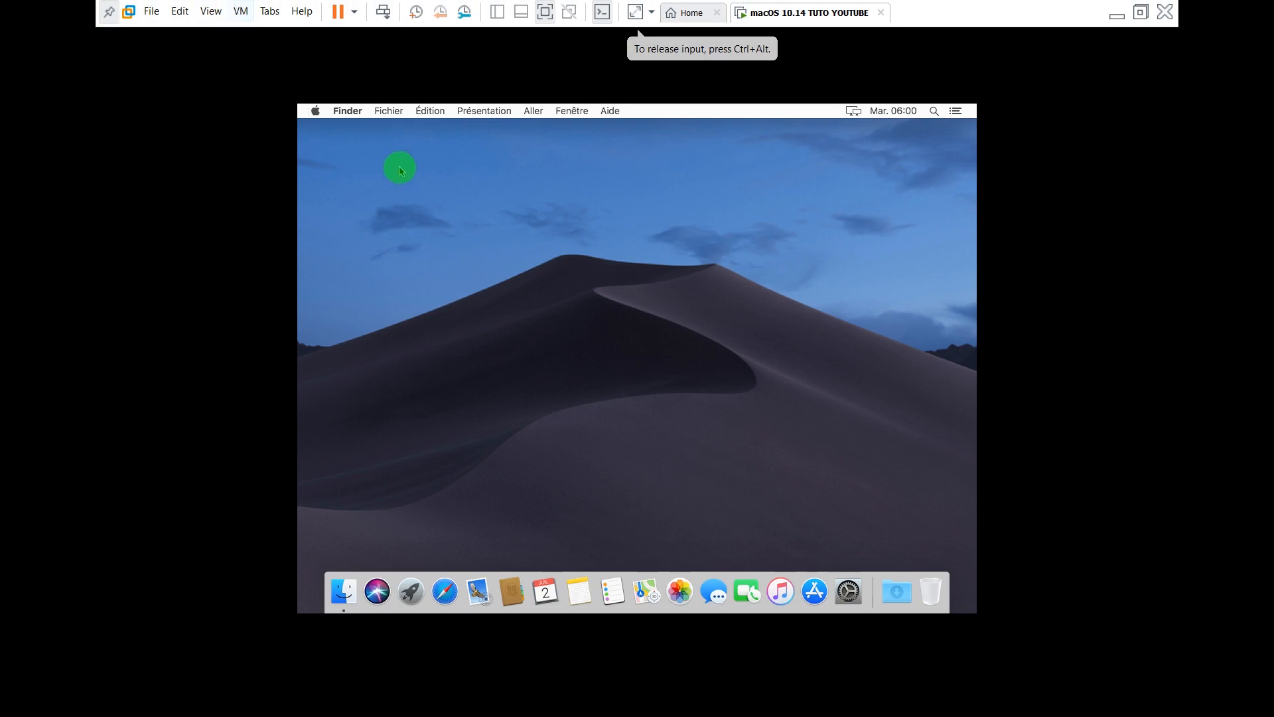
Open the CD/DVD (SATA) settings from VM > Removable Devices
{"action": "left_click", "coordinate": [240, 11]}
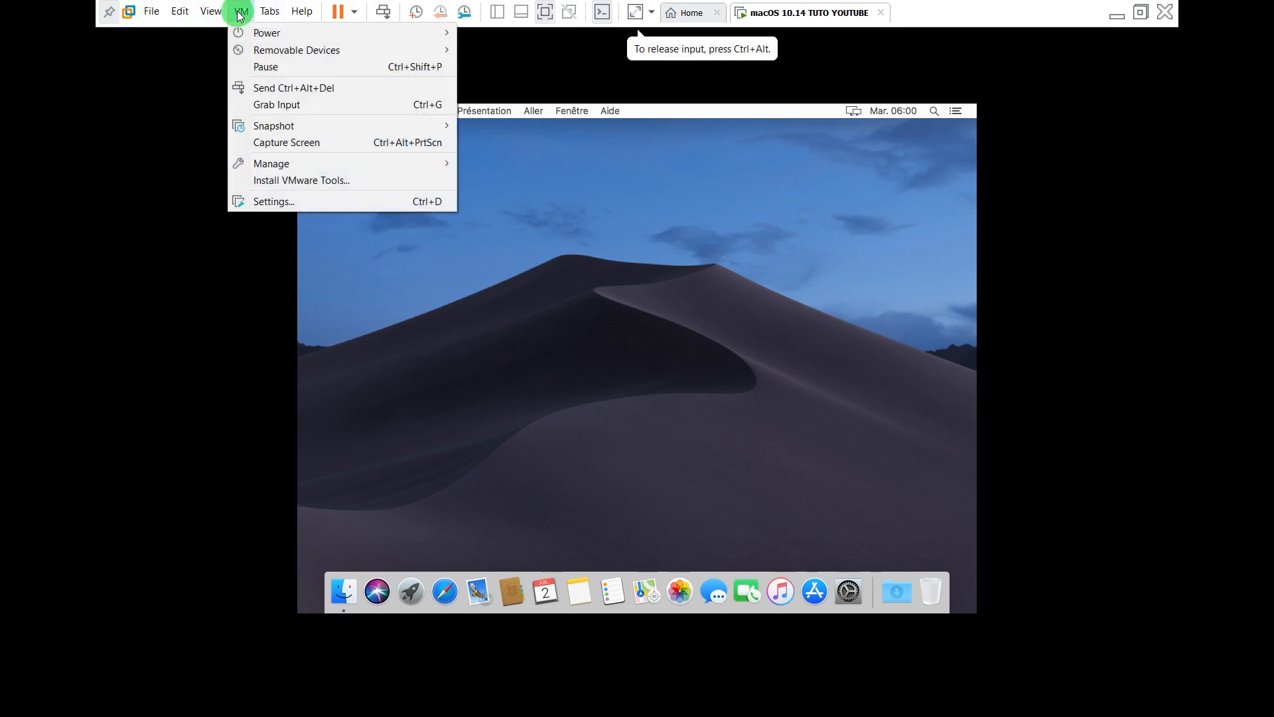
{"action": "mouse_move", "coordinate": [256, 50]}
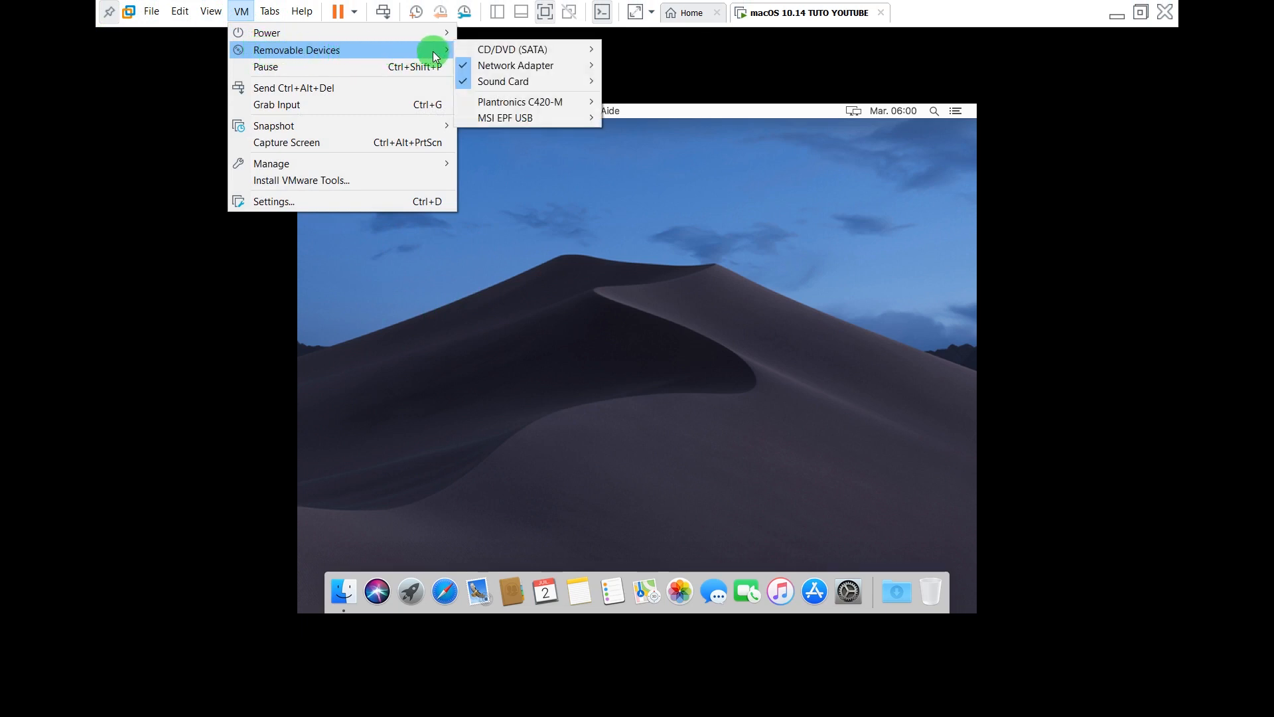
{"action": "mouse_move", "coordinate": [511, 51]}
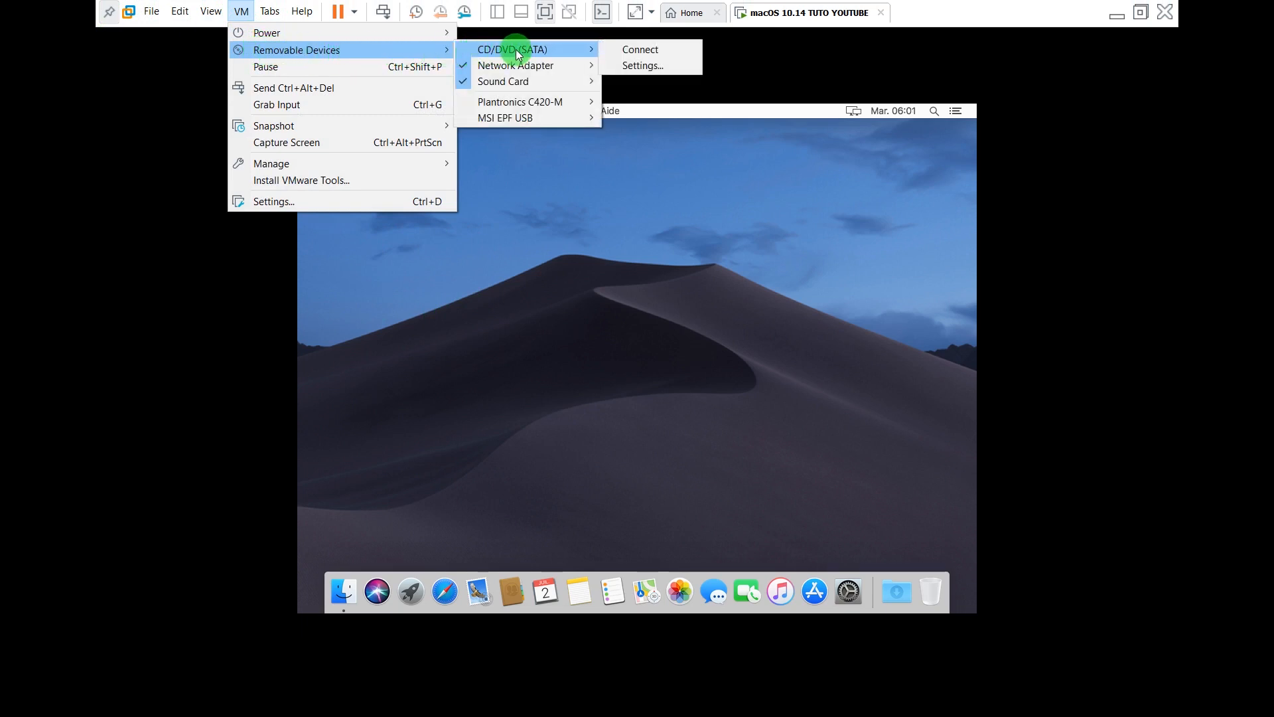
{"action": "left_click", "coordinate": [627, 62]}
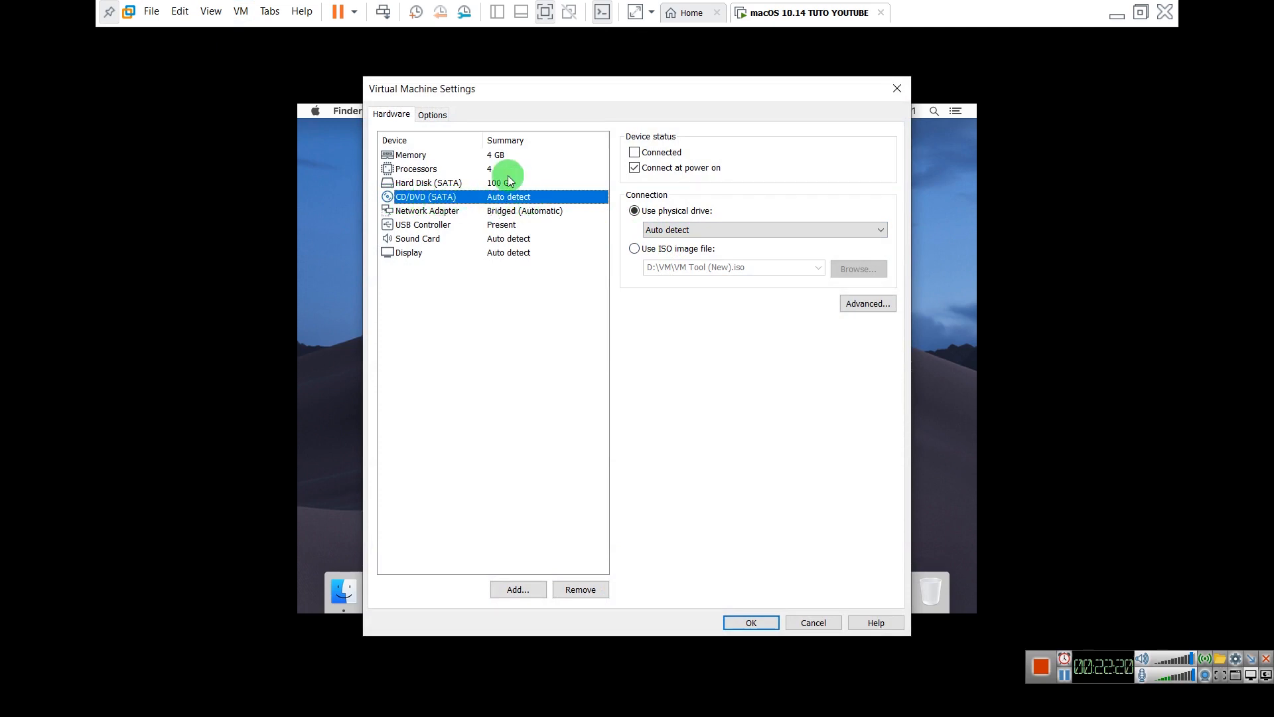
Set the CD/DVD (SATA) drive to use an ISO image file and start browsing for it
{"action": "left_click", "coordinate": [468, 156]}
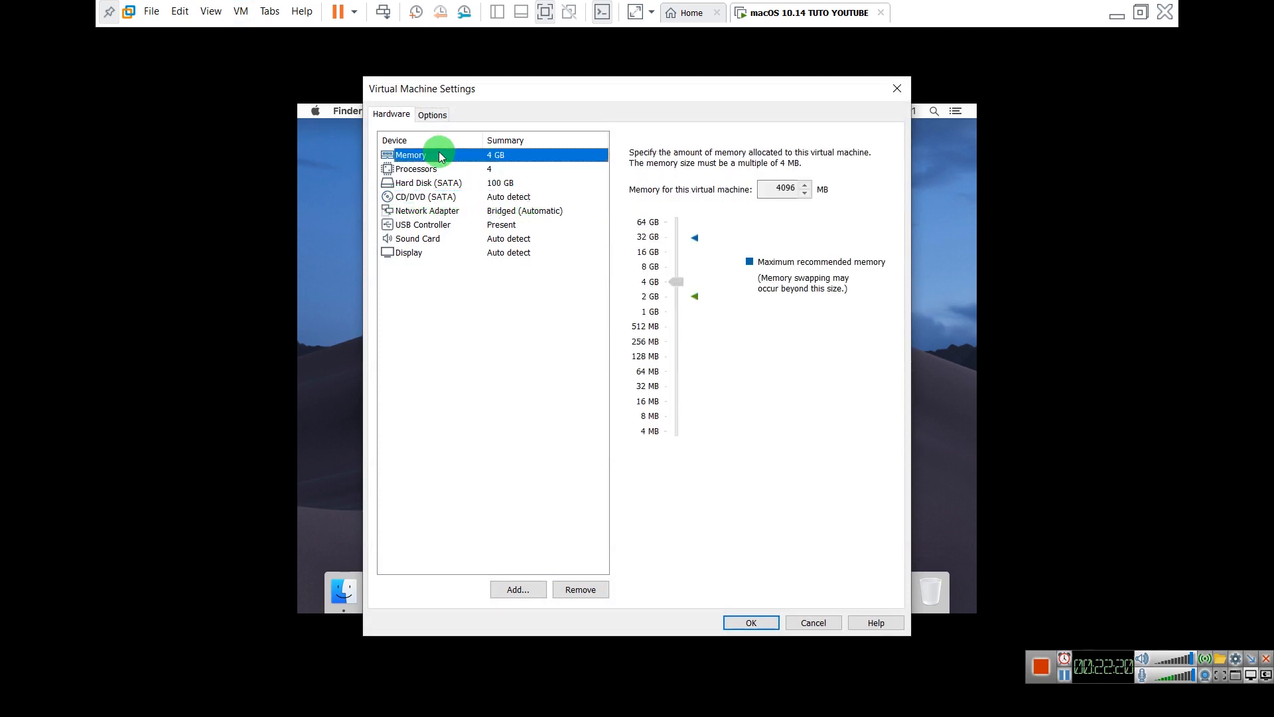
{"action": "left_click", "coordinate": [402, 199]}
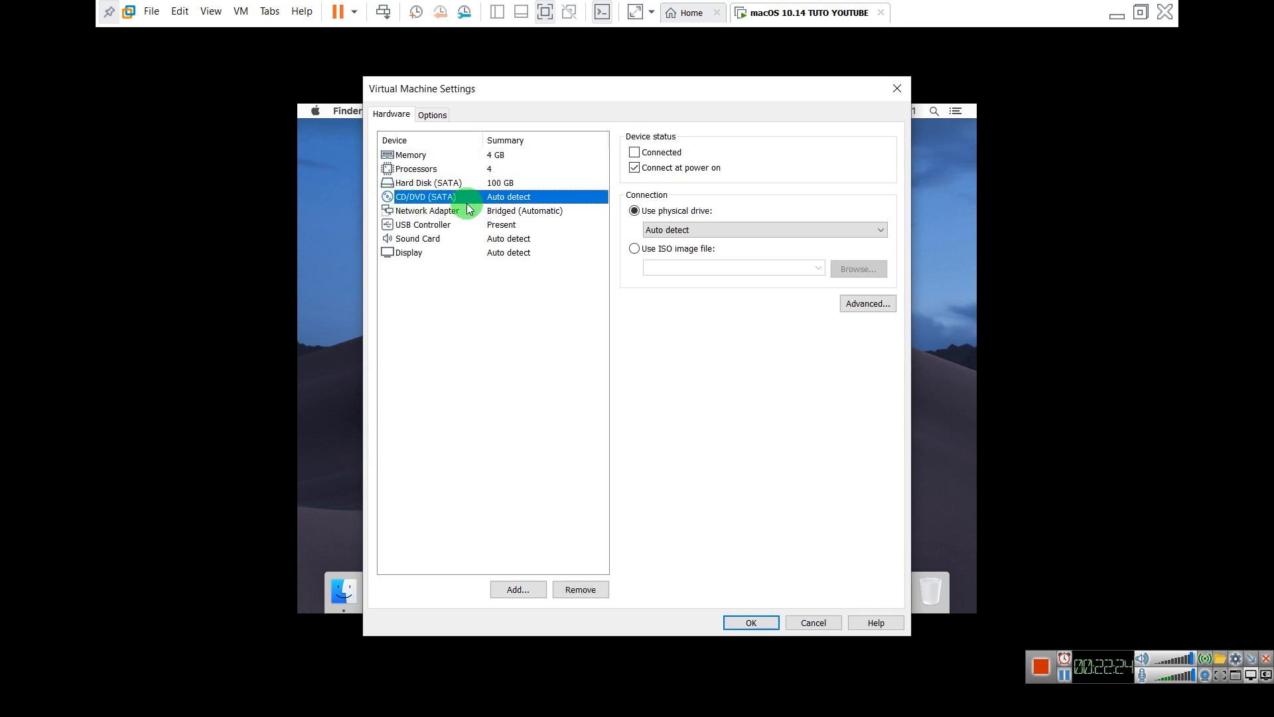
{"action": "left_click", "coordinate": [634, 249]}
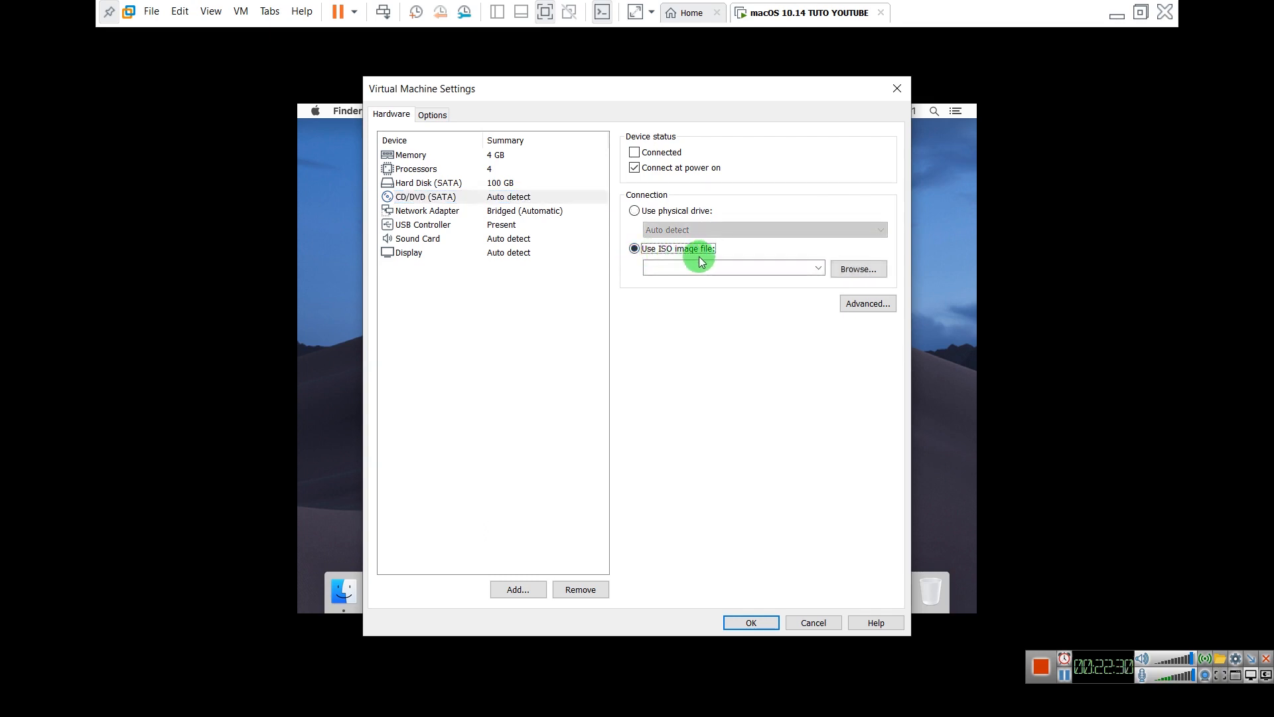
{"action": "left_click", "coordinate": [855, 270]}
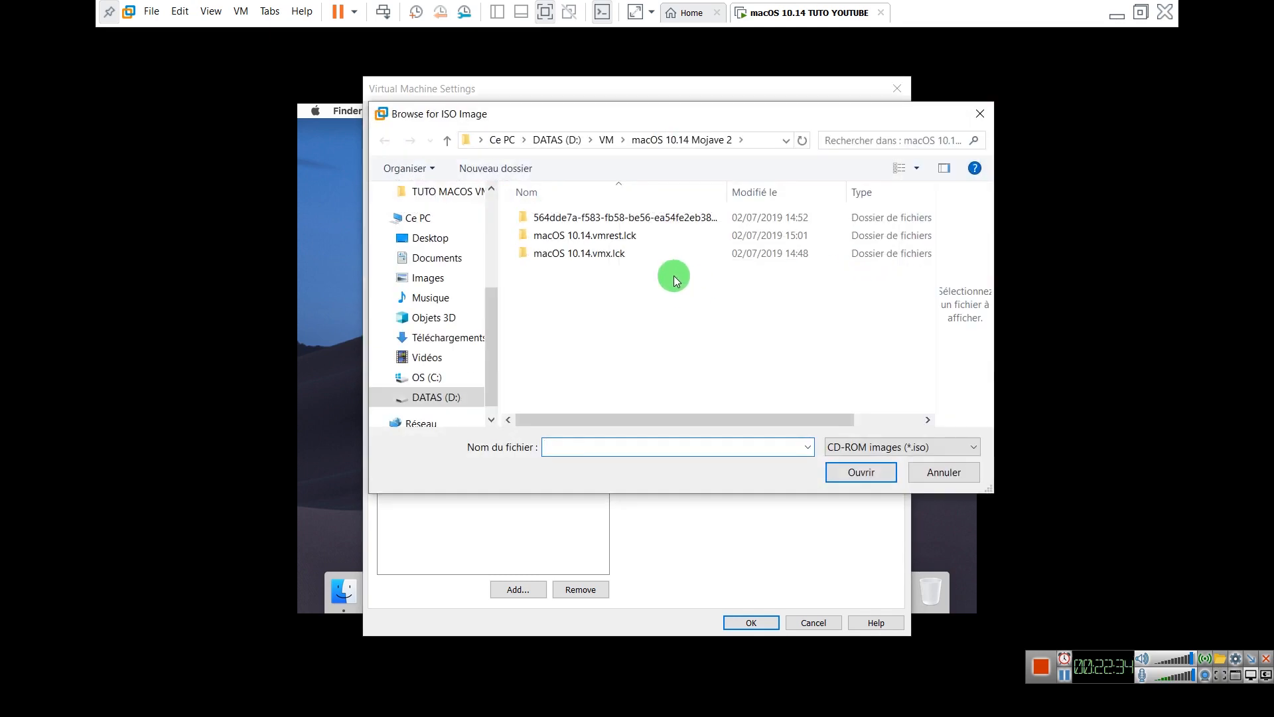
Choose VM Tool (New).iso from the Desktop's TUTO MACOS VMWARE folder and save the settings
{"action": "left_click", "coordinate": [563, 143]}
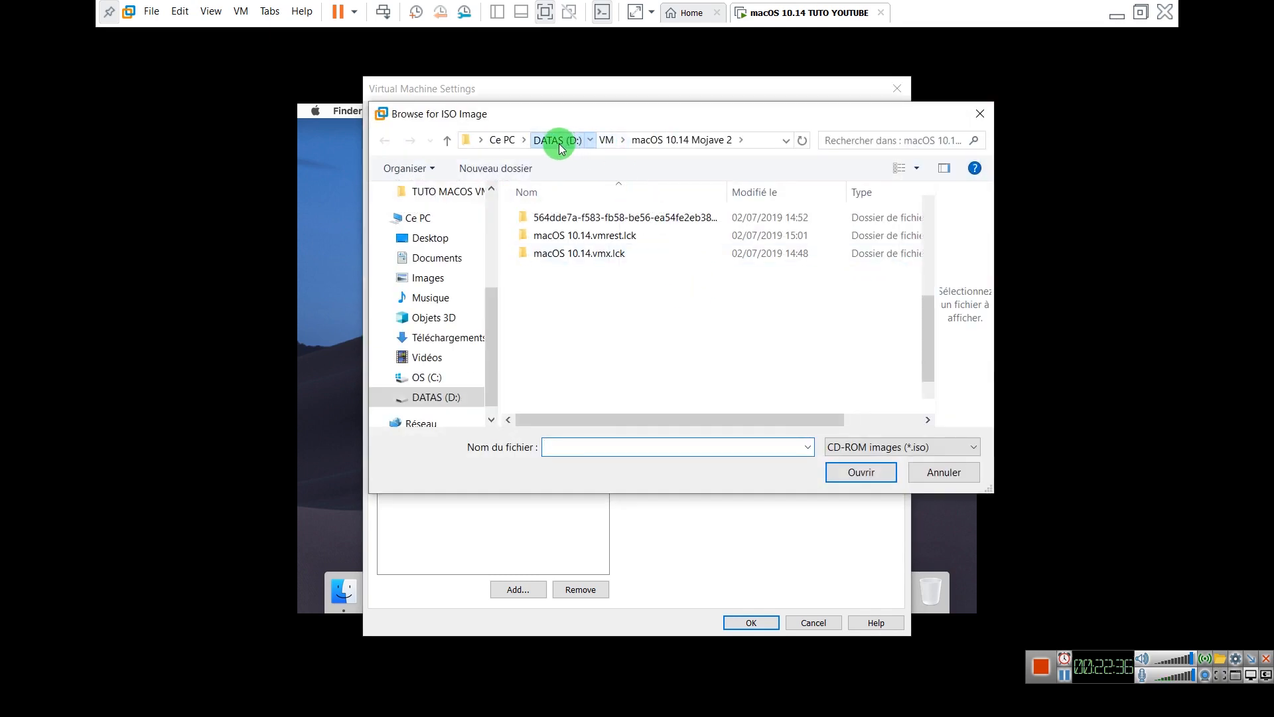
{"action": "left_click", "coordinate": [504, 143]}
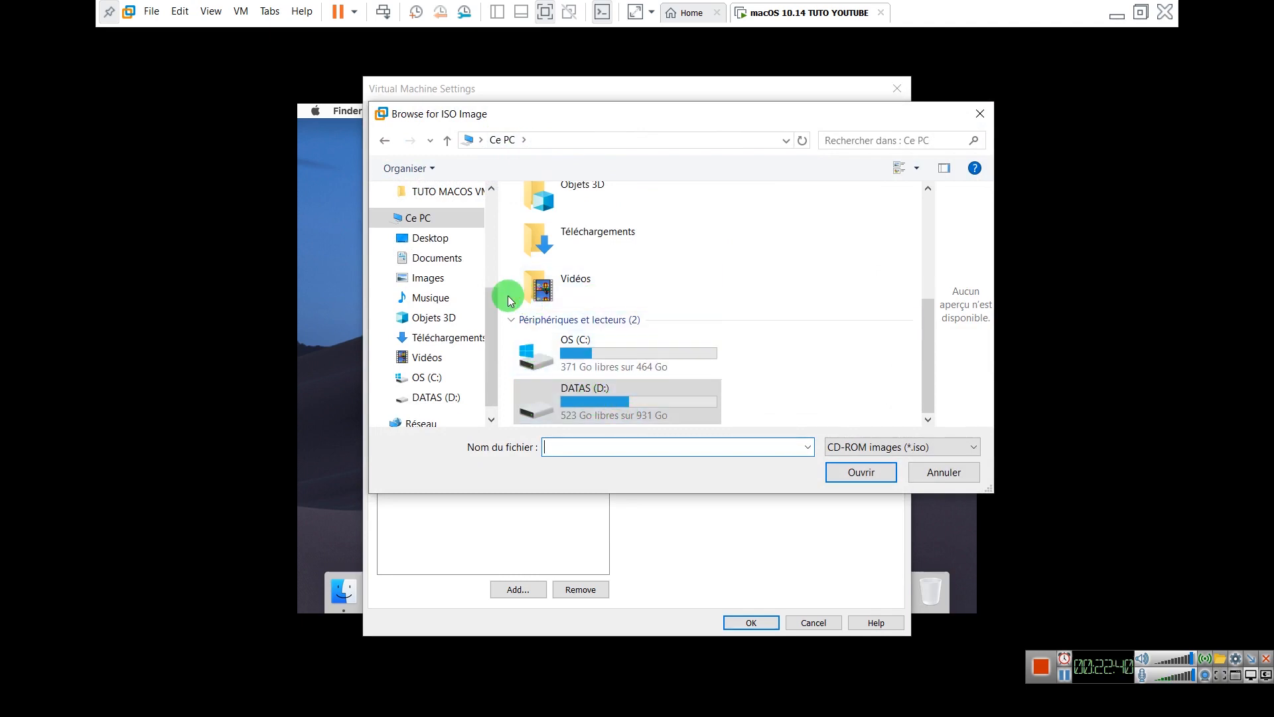
{"action": "left_click", "coordinate": [428, 238]}
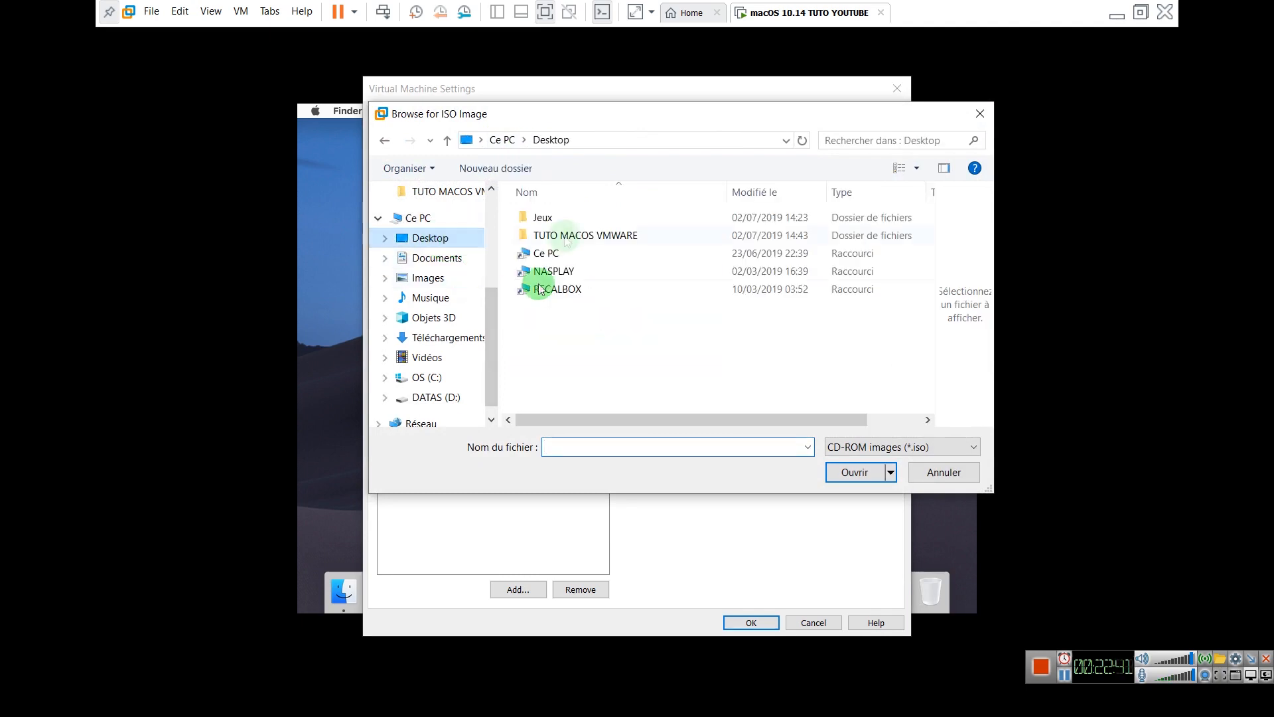
{"action": "double_click", "coordinate": [568, 239]}
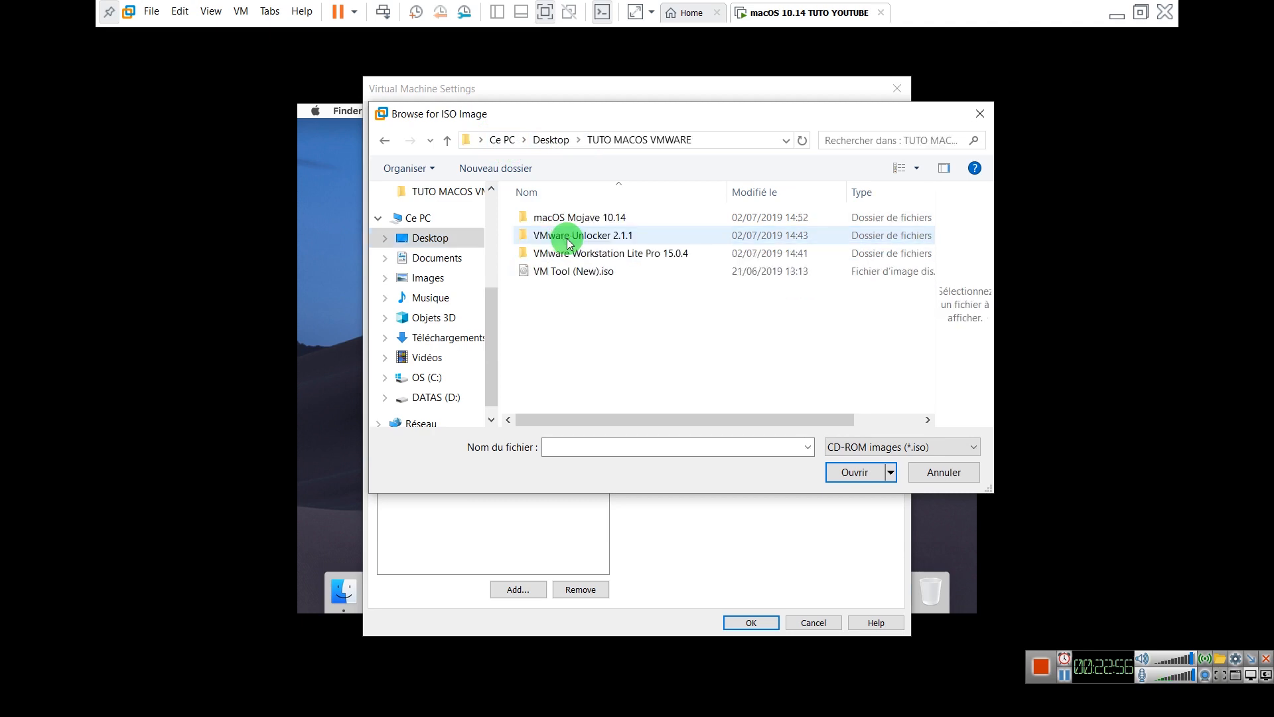
{"action": "left_click", "coordinate": [547, 277]}
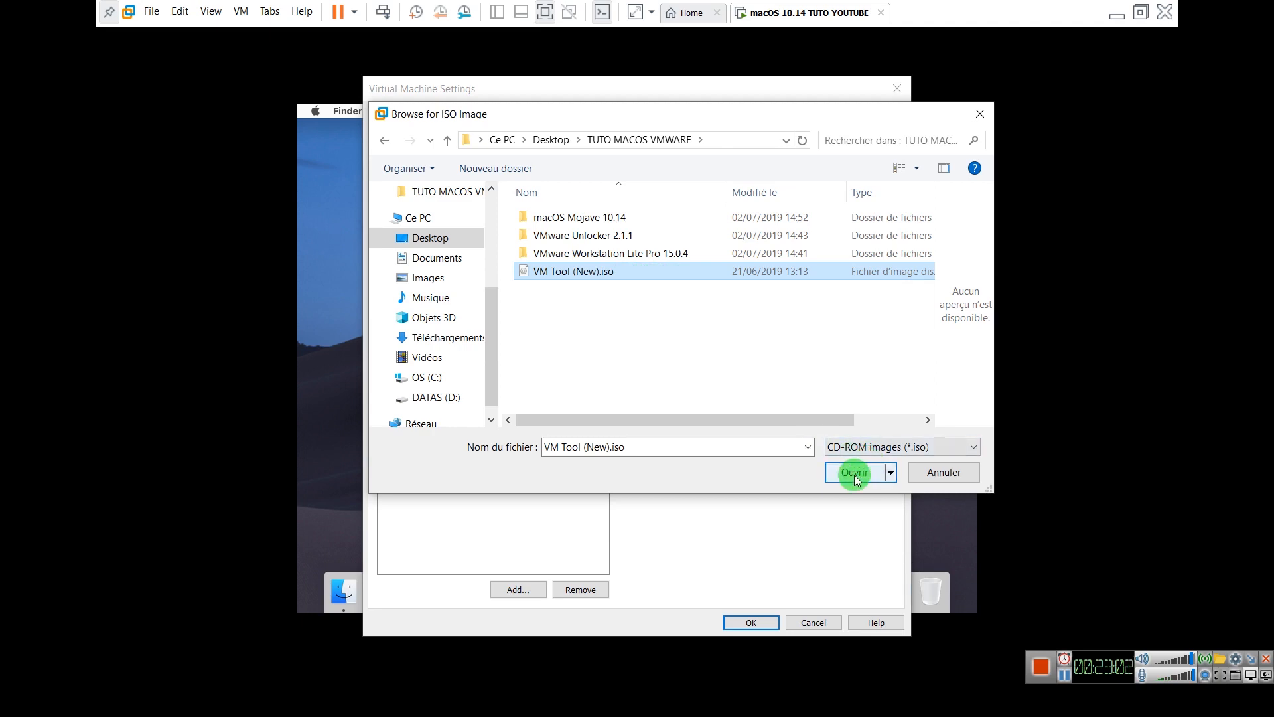
{"action": "left_click", "coordinate": [541, 272]}
{"action": "left_click", "coordinate": [855, 472]}
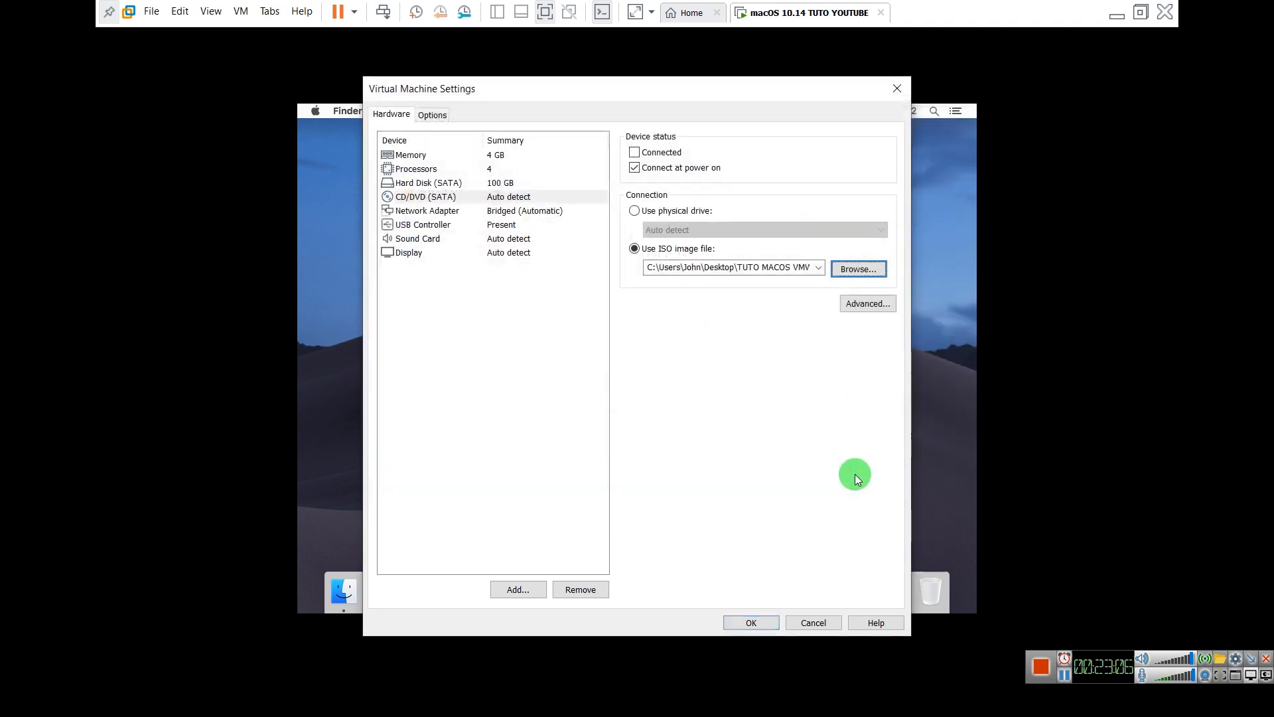
{"action": "left_click", "coordinate": [764, 623]}
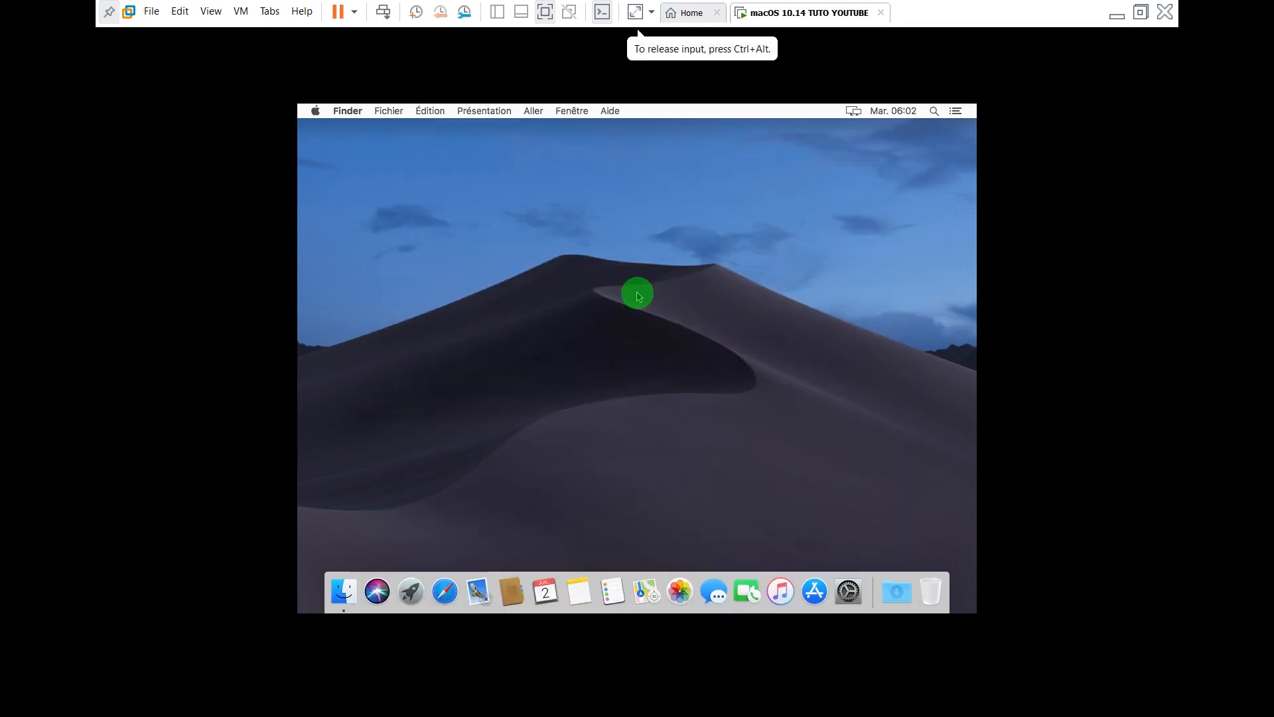
Connect the CD/DVD (SATA) drive via VM > Removable Devices to mount the VMware Tools disc
{"action": "left_click", "coordinate": [240, 13]}
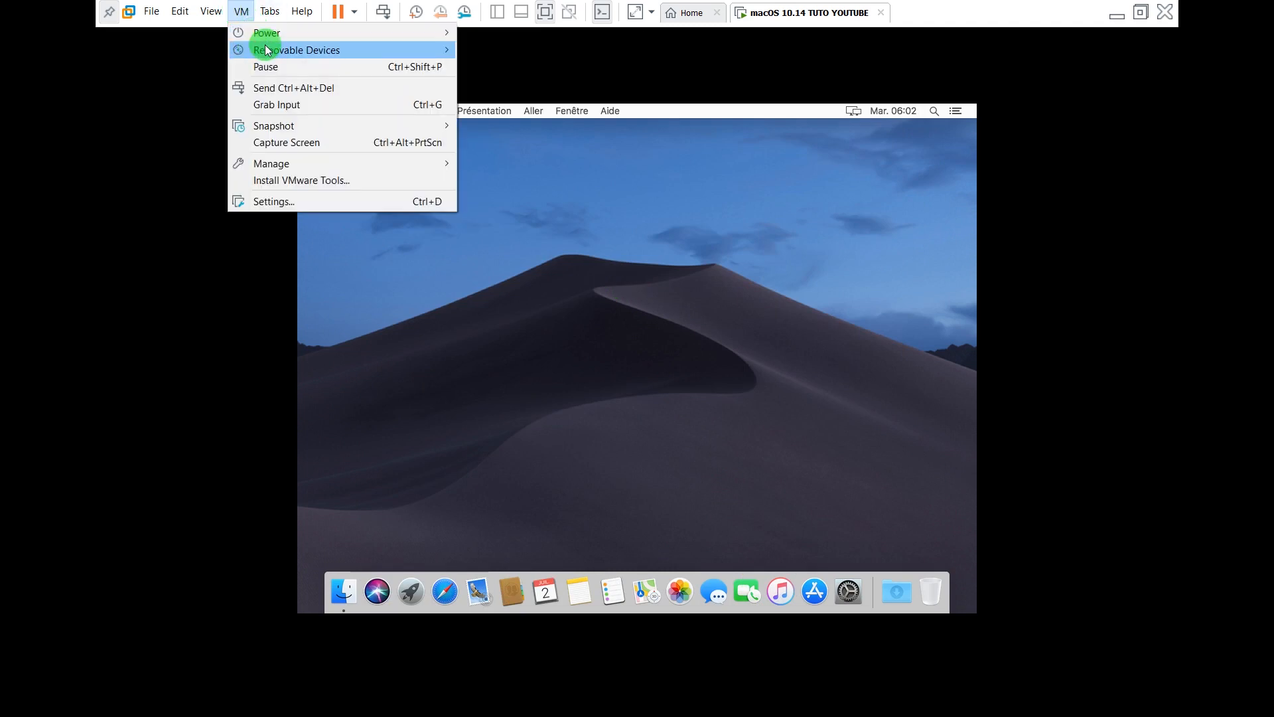
{"action": "mouse_move", "coordinate": [262, 53]}
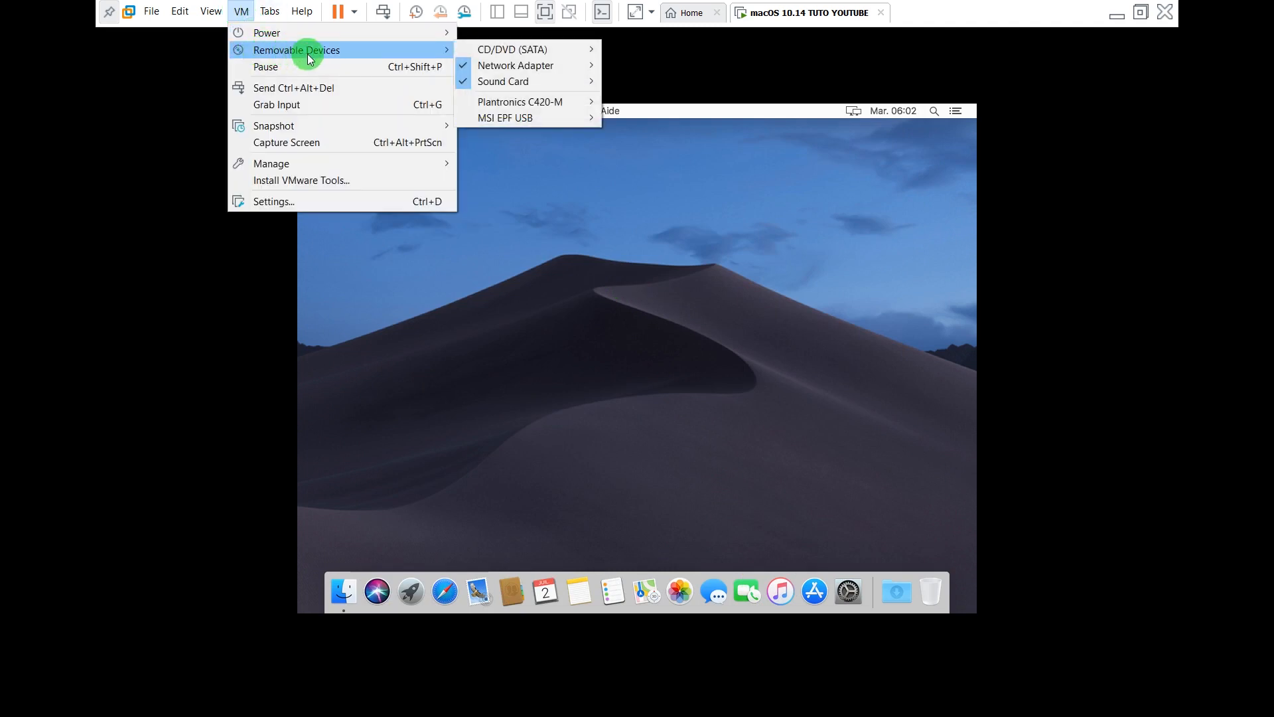
{"action": "mouse_move", "coordinate": [494, 52]}
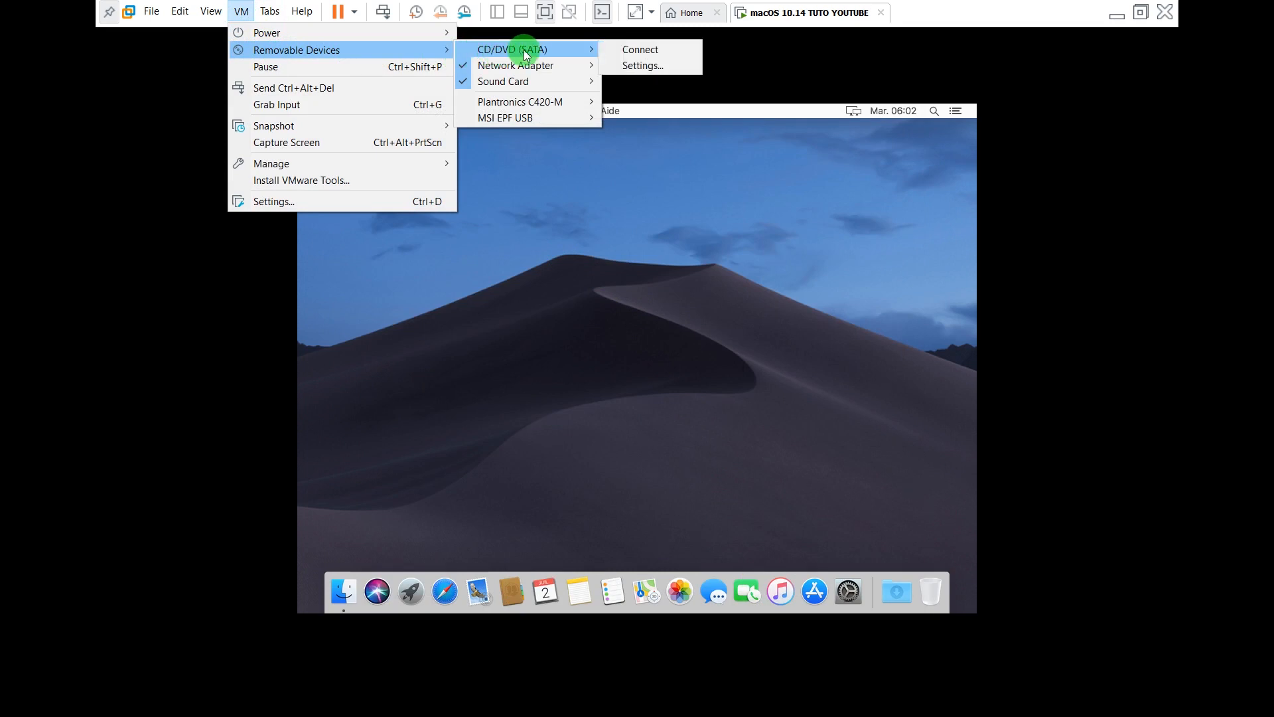
{"action": "left_click", "coordinate": [636, 52]}
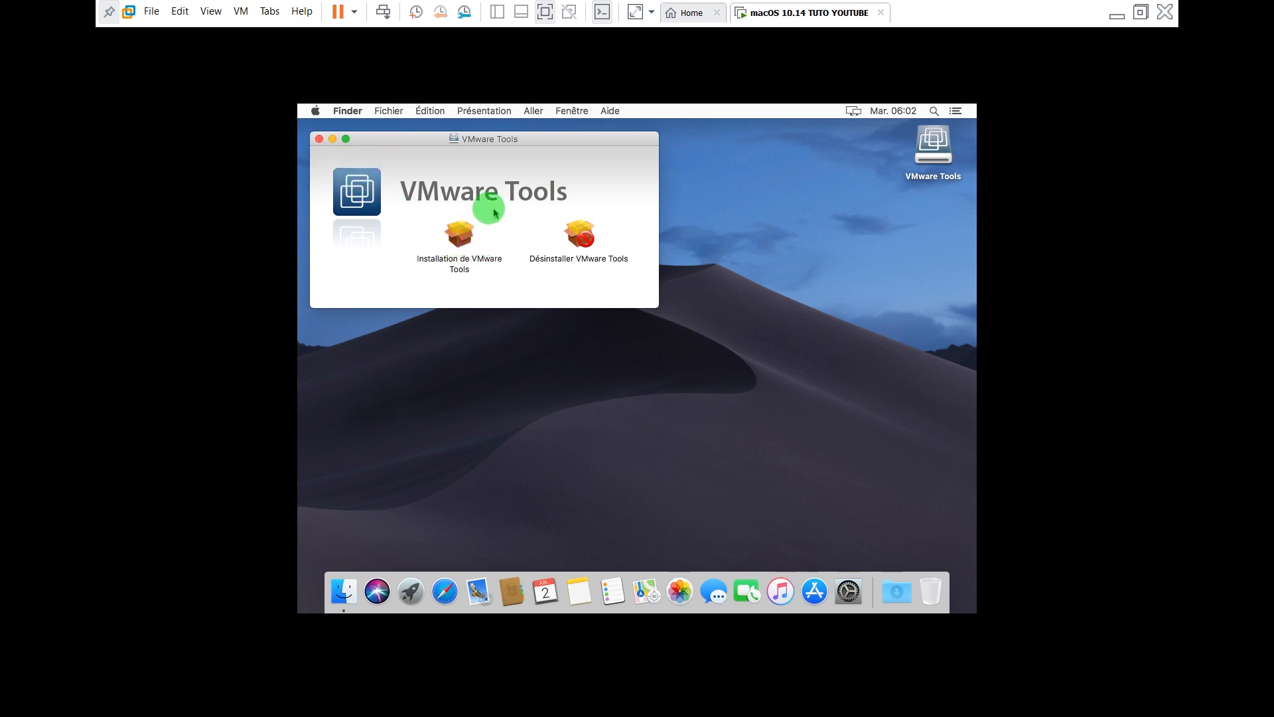
Run Installation de VMware Tools through Continuer, Installer and Poursuivre, authorising with the admin password
{"action": "left_click", "coordinate": [460, 240]}
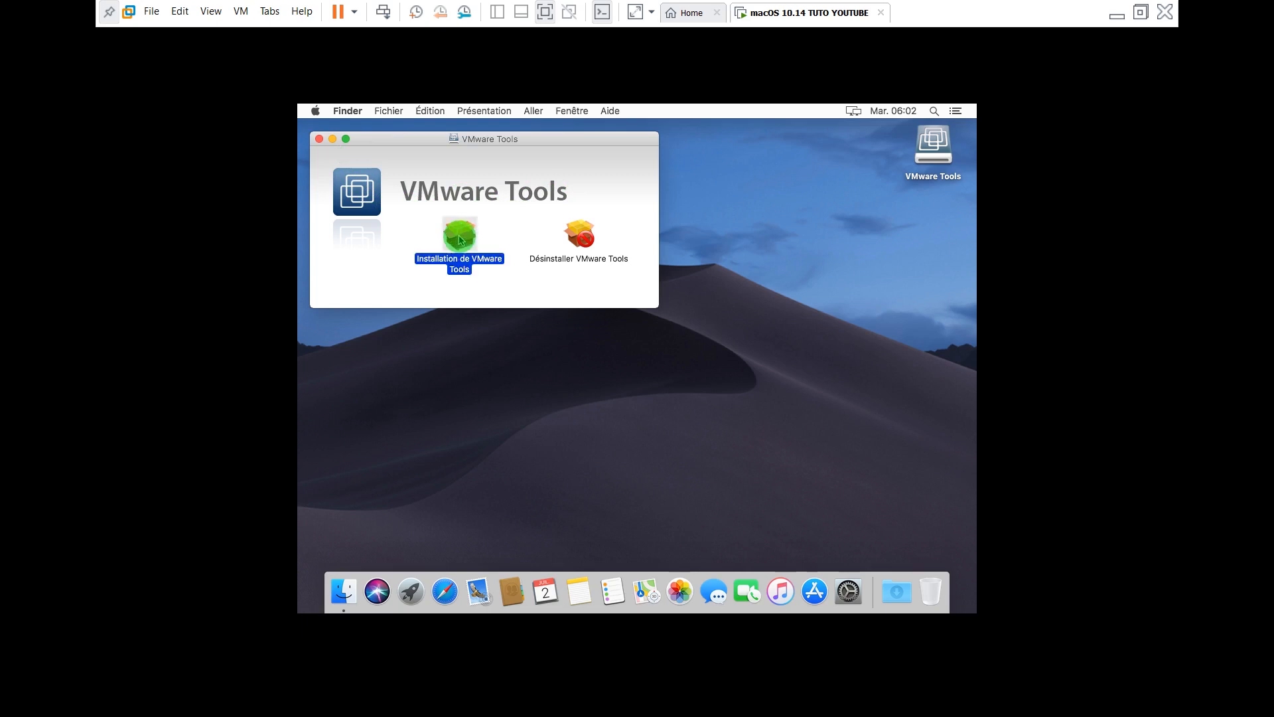
{"action": "double_click", "coordinate": [460, 240]}
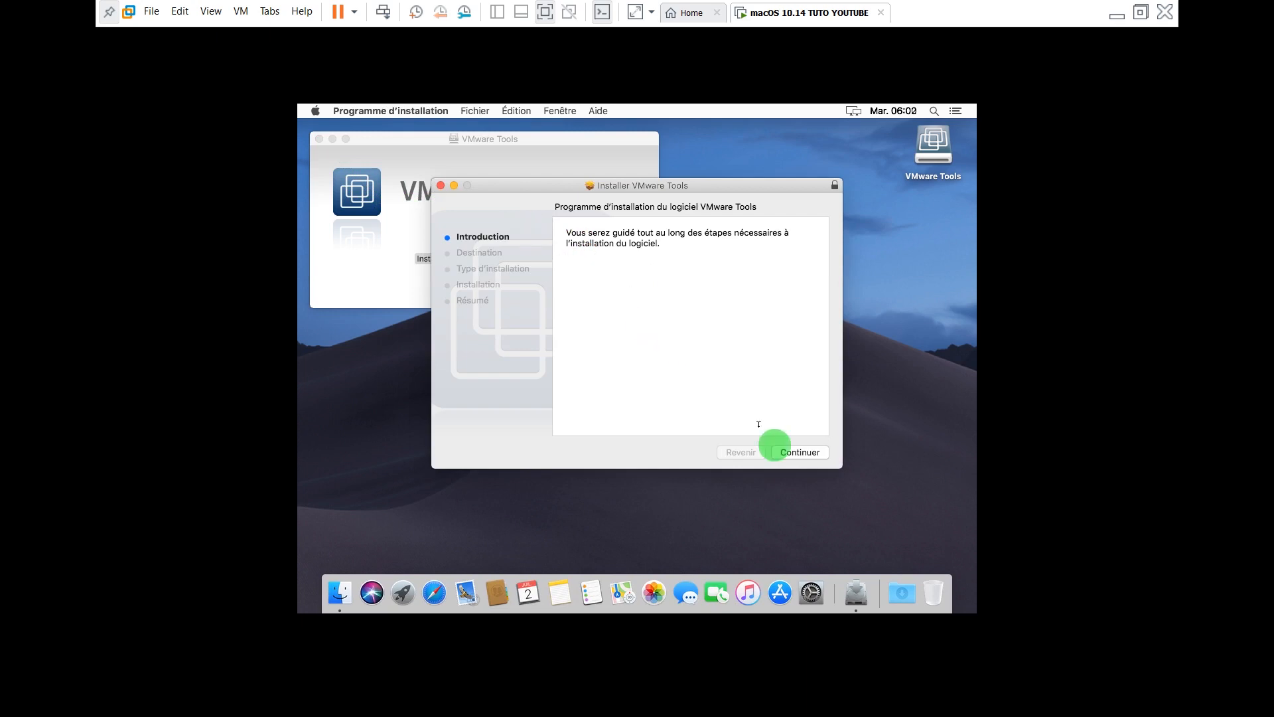
{"action": "left_click", "coordinate": [800, 456]}
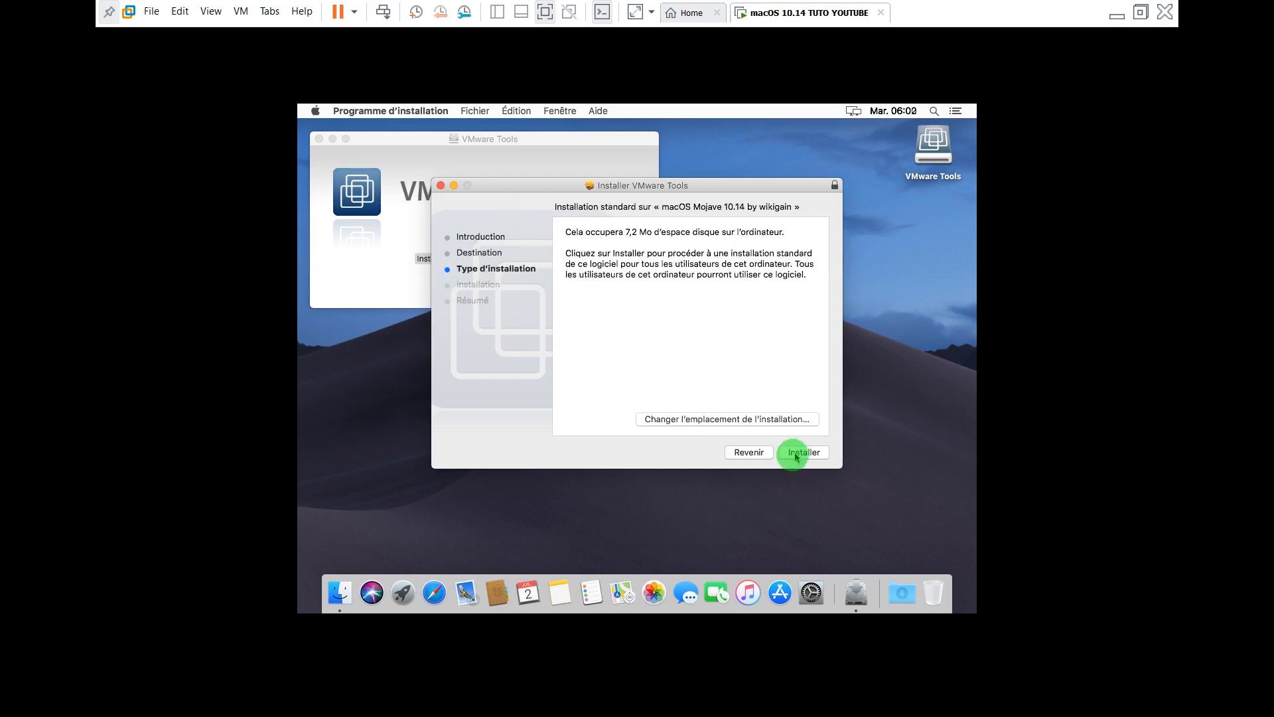
{"action": "left_click", "coordinate": [811, 458]}
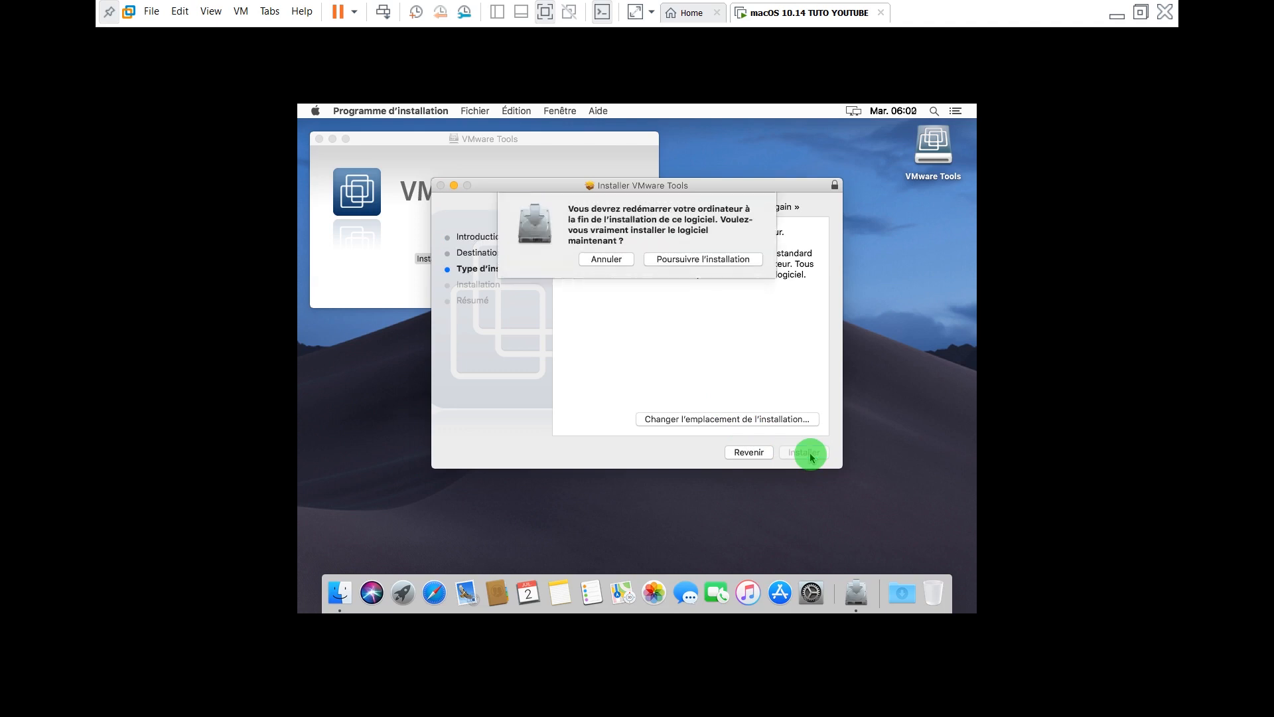
{"action": "left_click", "coordinate": [688, 260]}
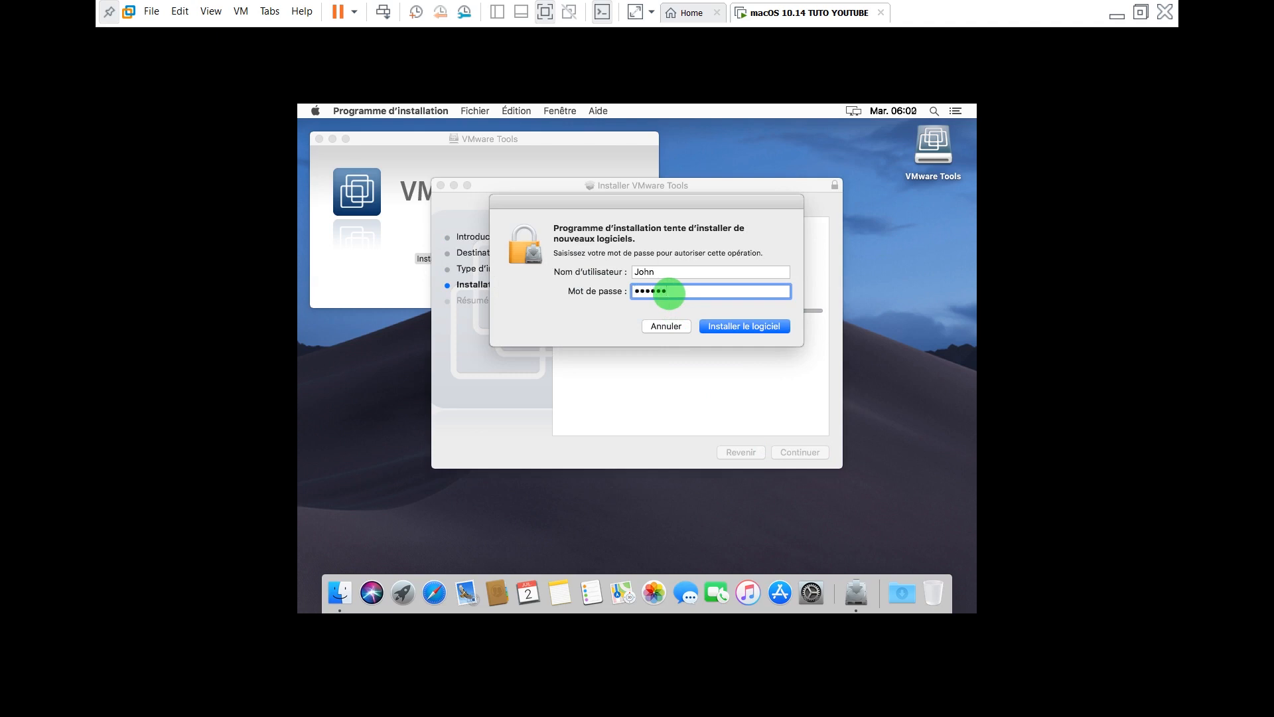
{"action": "left_click", "coordinate": [735, 328]}
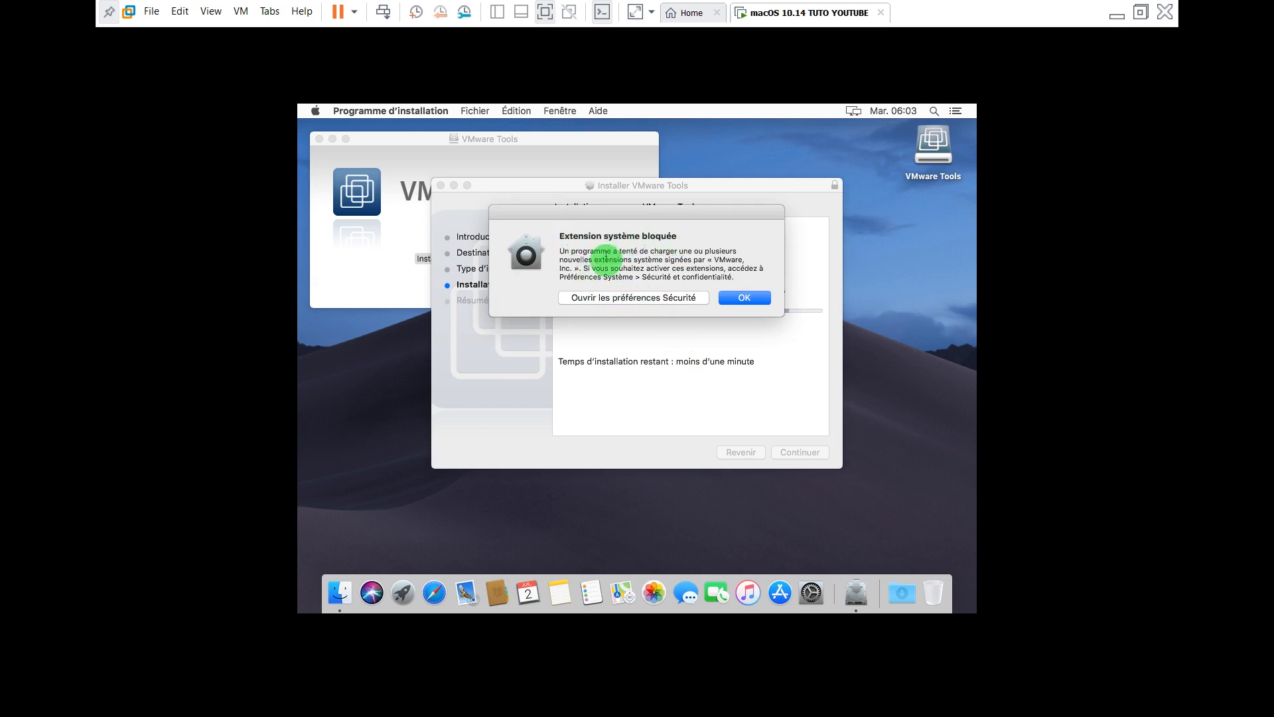
Allow the blocked VMware system software in Sécurité et confidentialité, unlocking it with the admin password, then close it
{"action": "left_click", "coordinate": [616, 299]}
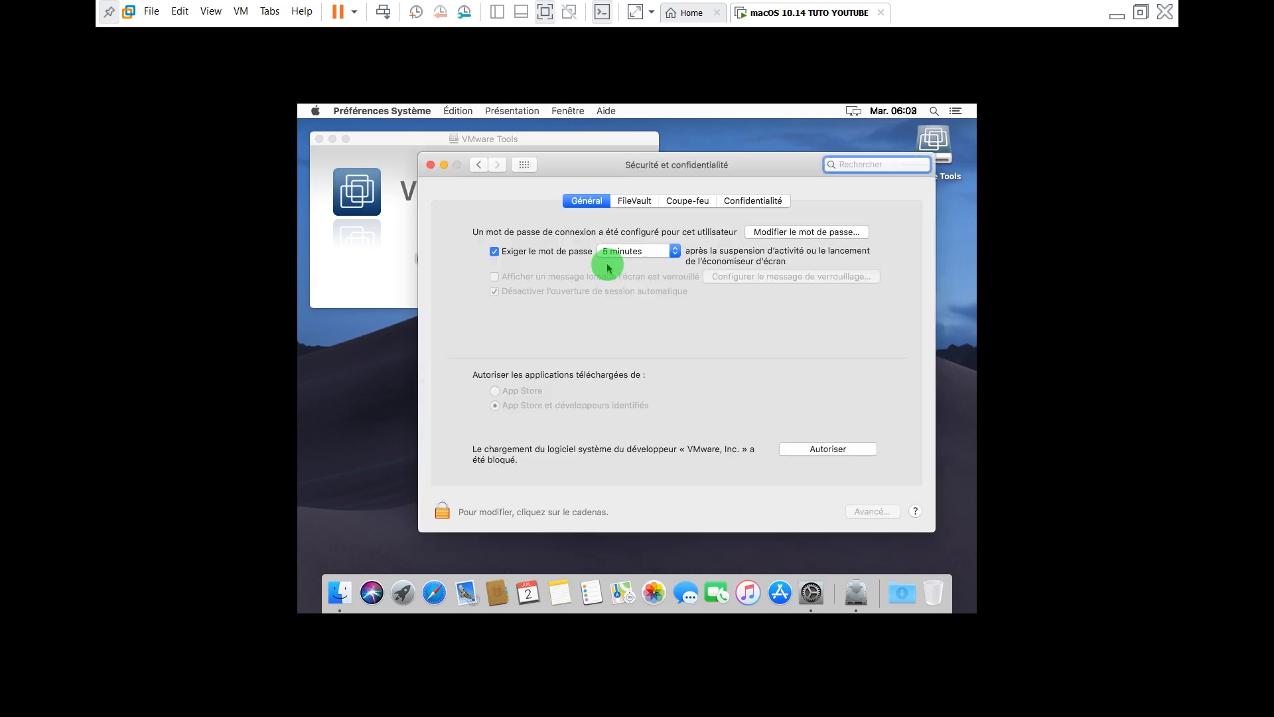
{"action": "left_click", "coordinate": [827, 450]}
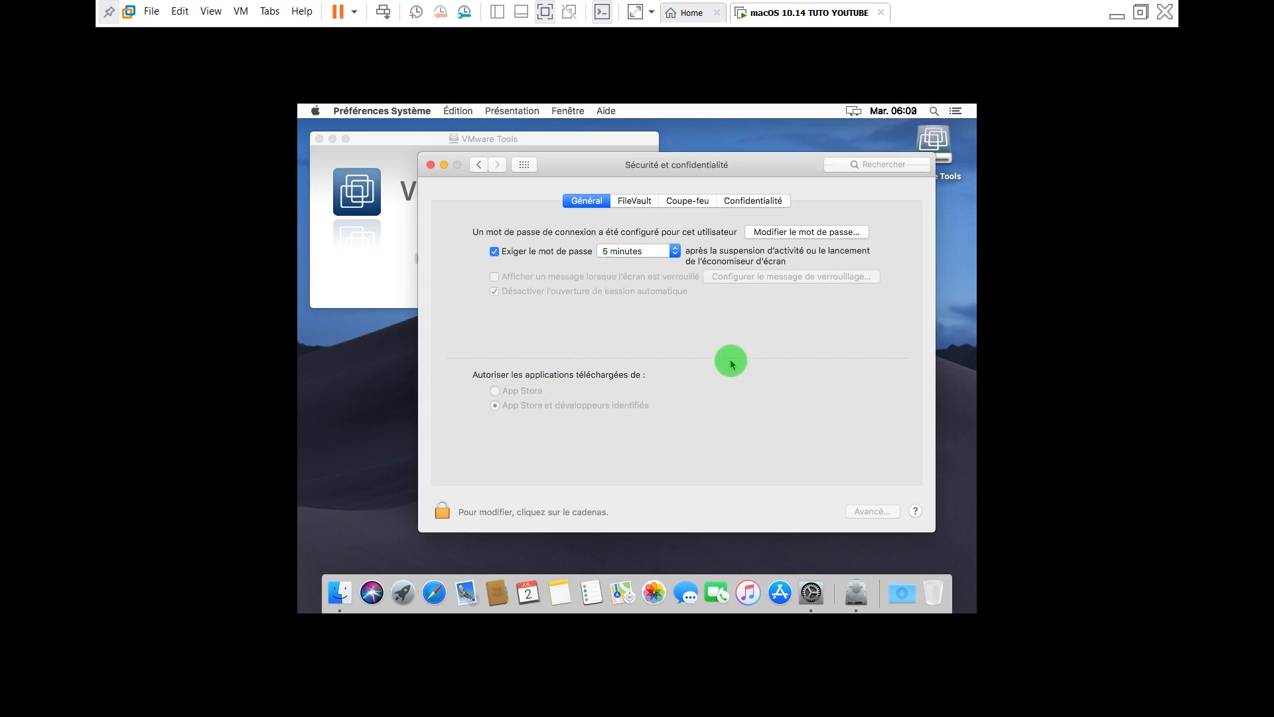
{"action": "left_click", "coordinate": [442, 515]}
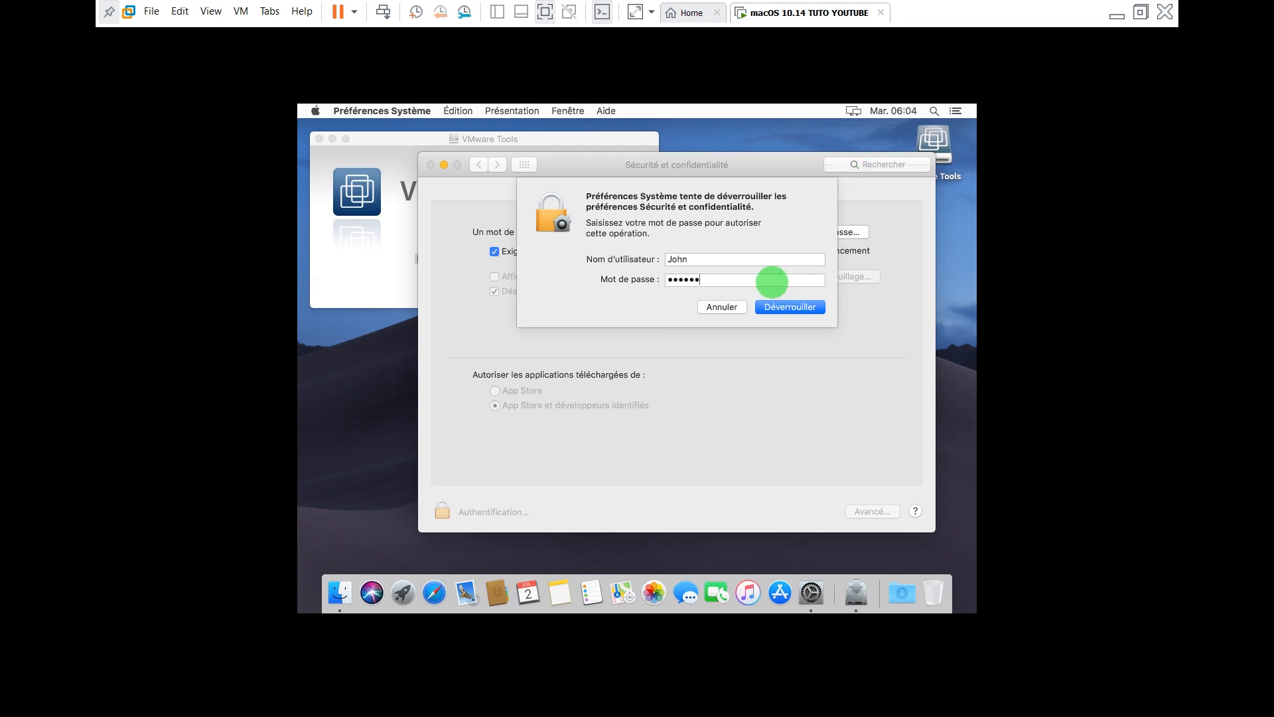
{"action": "left_click", "coordinate": [812, 308]}
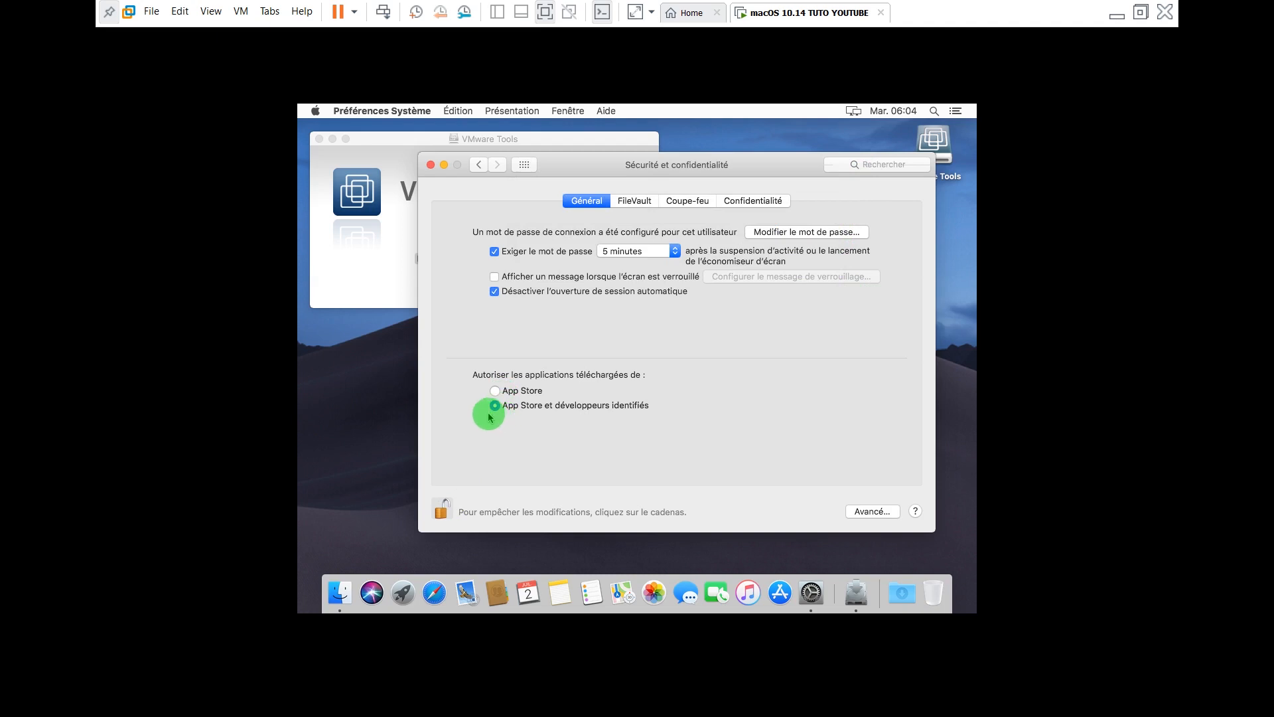
{"action": "left_click", "coordinate": [495, 392]}
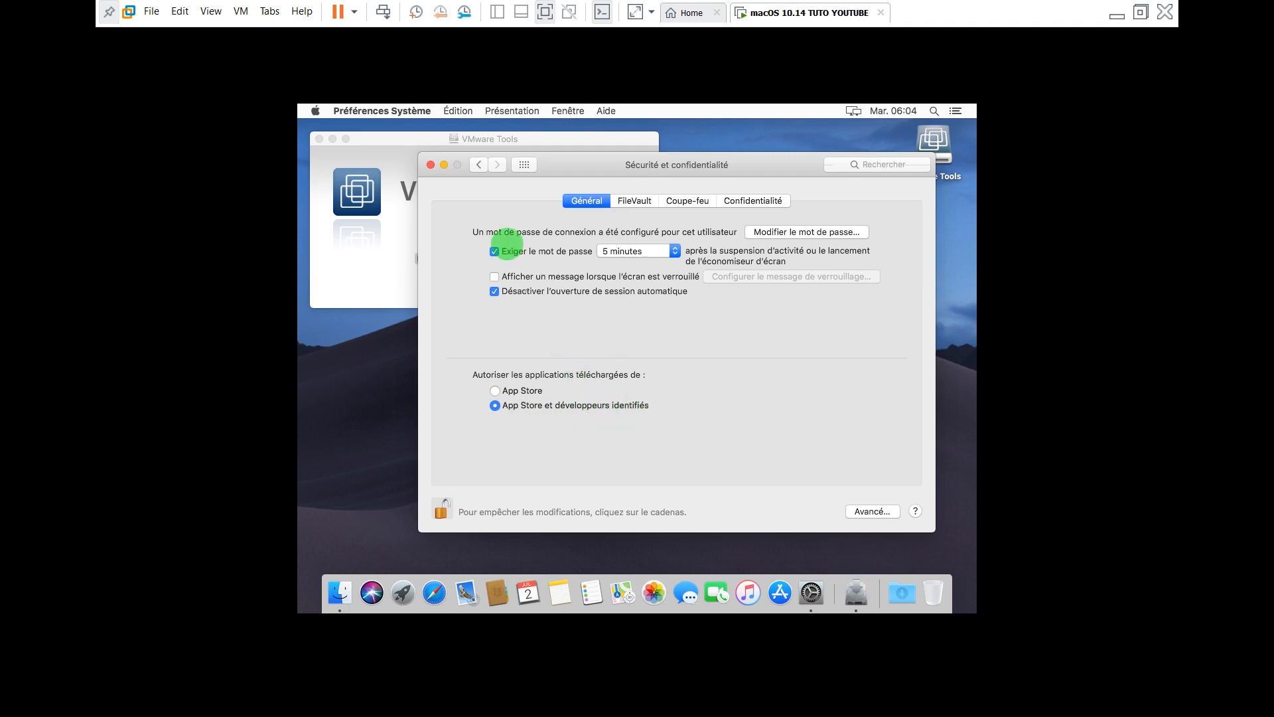
{"action": "left_click", "coordinate": [431, 165]}
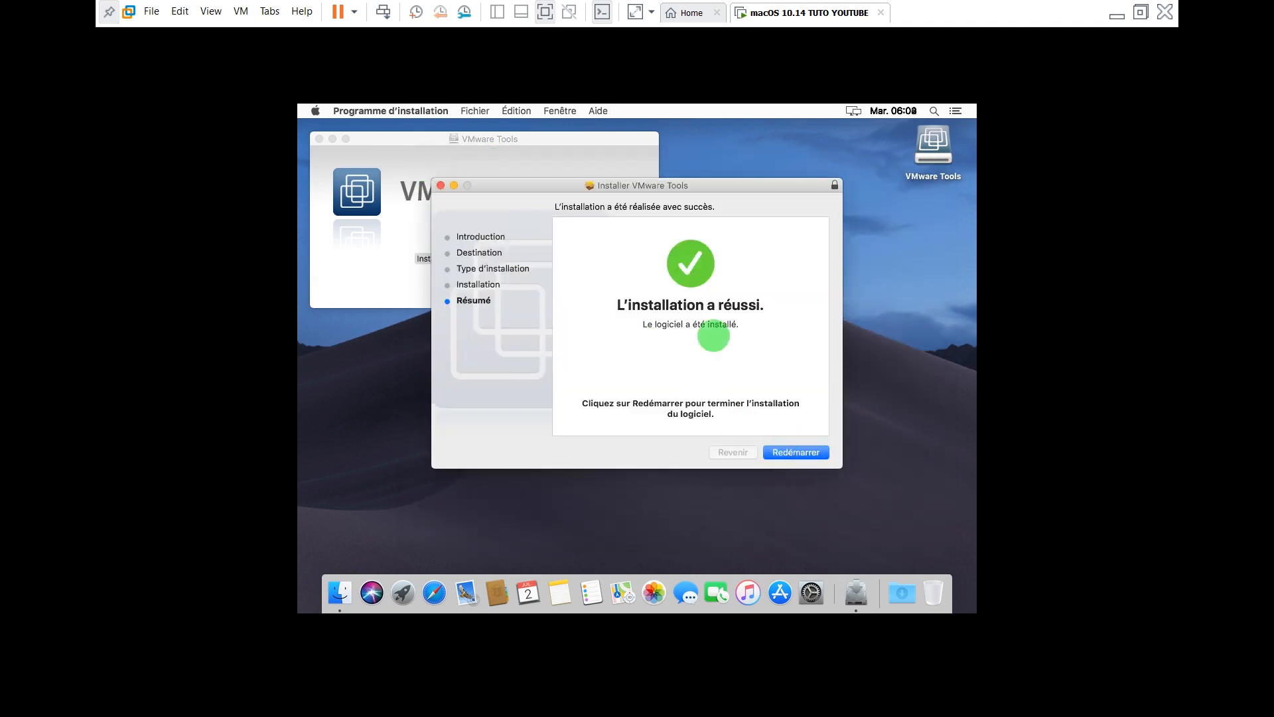
Restart the guest from the installer, then log back in with the account password
{"action": "left_click", "coordinate": [791, 457]}
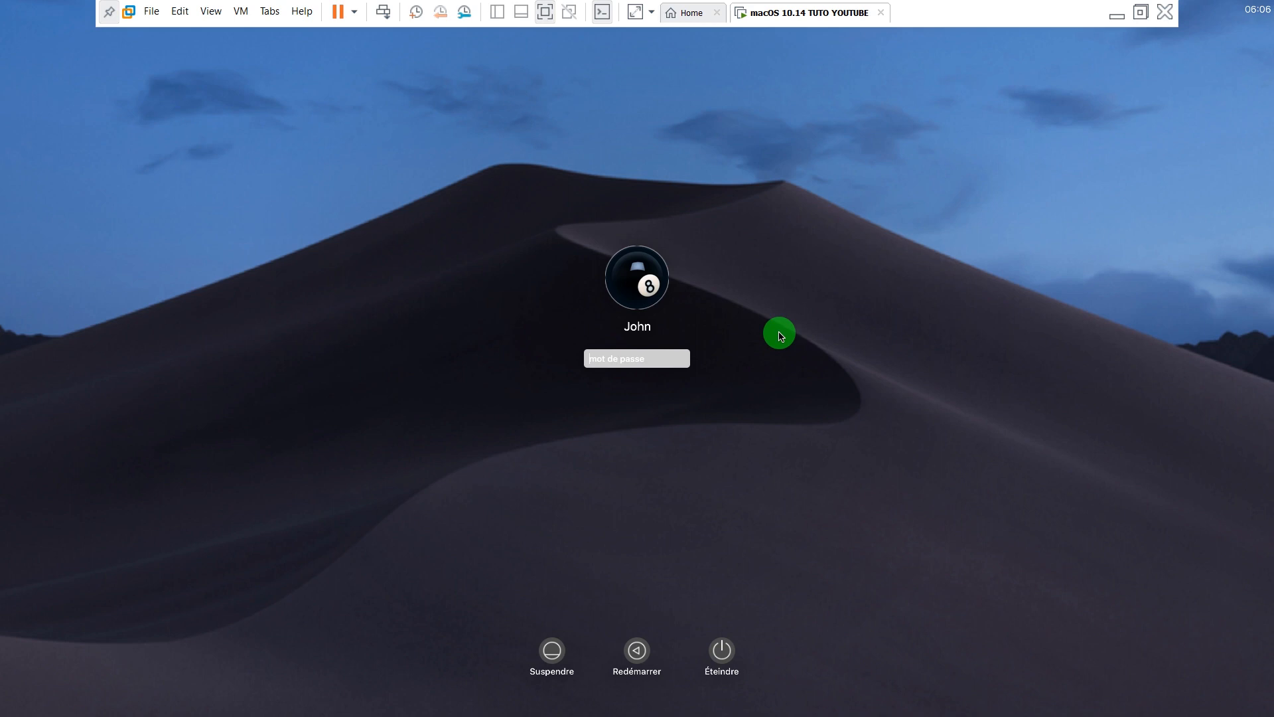
{"action": "type", "text": "•••"}
{"action": "key", "text": "Return"}
{"action": "type", "text": "•"}
Log in, close the VMware Tools disc window, and set the VM toolbar to auto-hide
{"action": "left_click", "coordinate": [709, 359]}
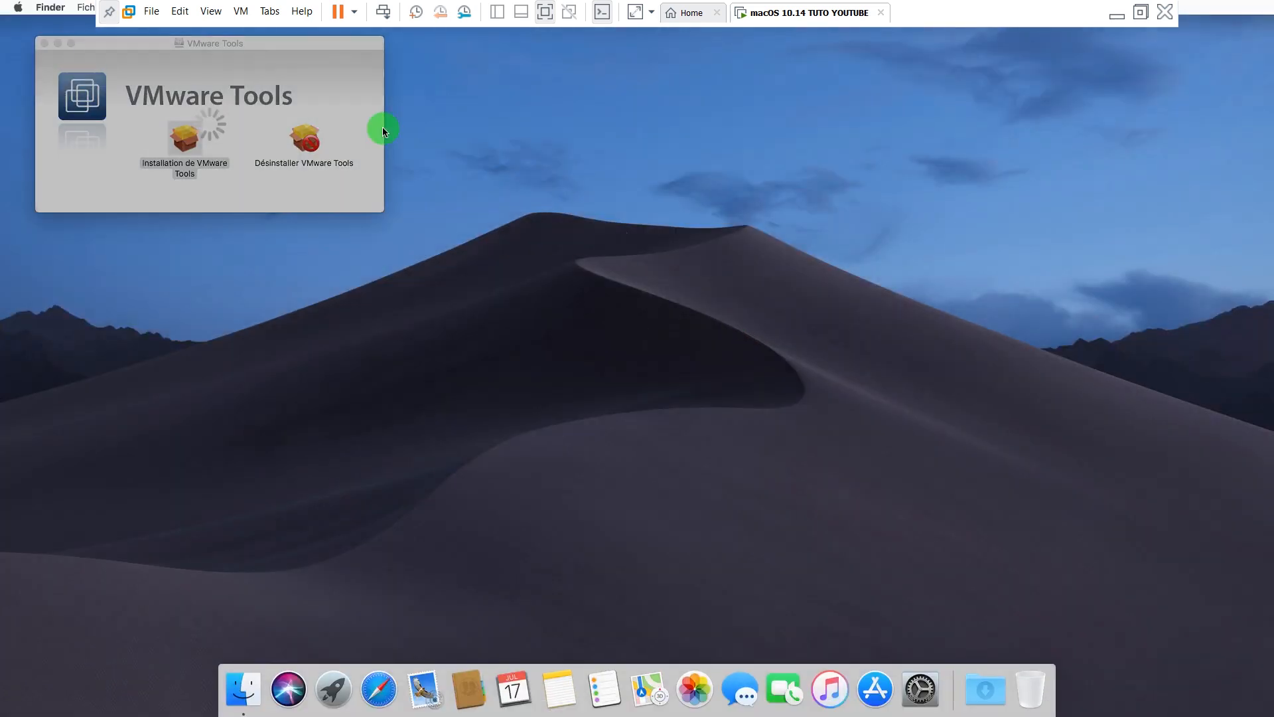
{"action": "left_click", "coordinate": [45, 43]}
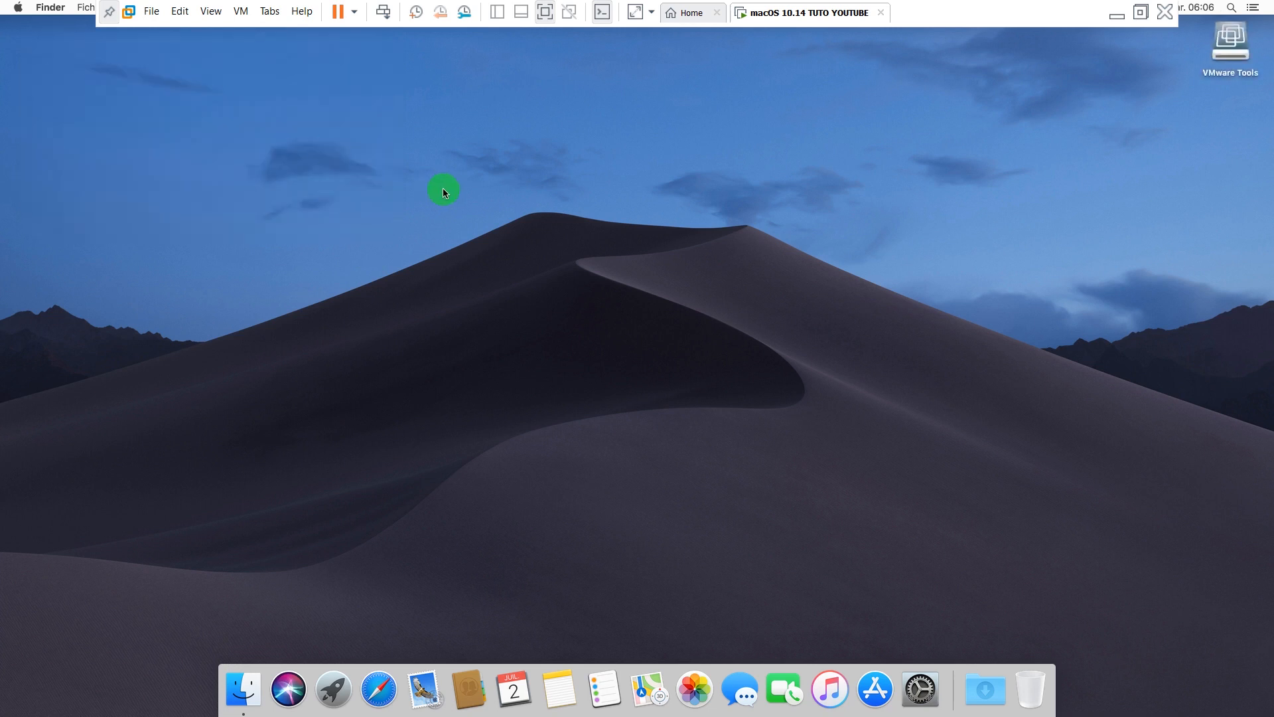
{"action": "left_click", "coordinate": [108, 13]}
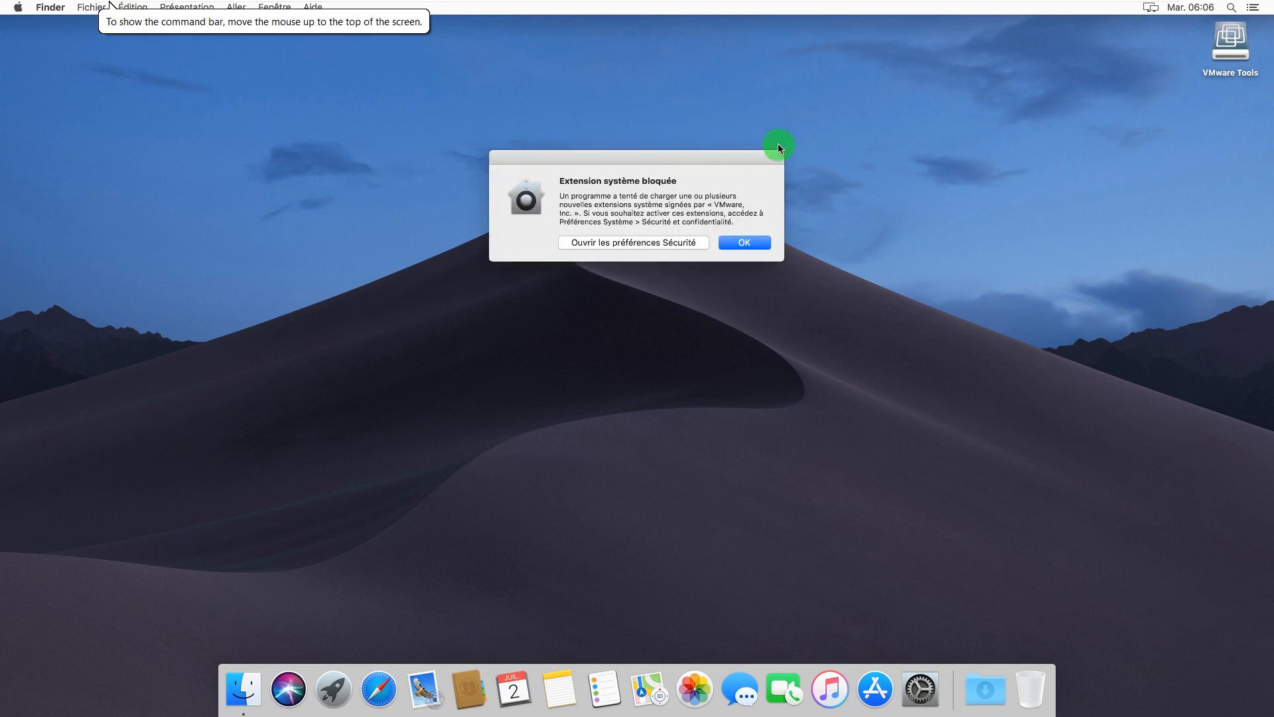
Unlock Security preferences from the alert, allow the VMware, Inc. system software, and close the window
{"action": "left_click", "coordinate": [675, 244]}
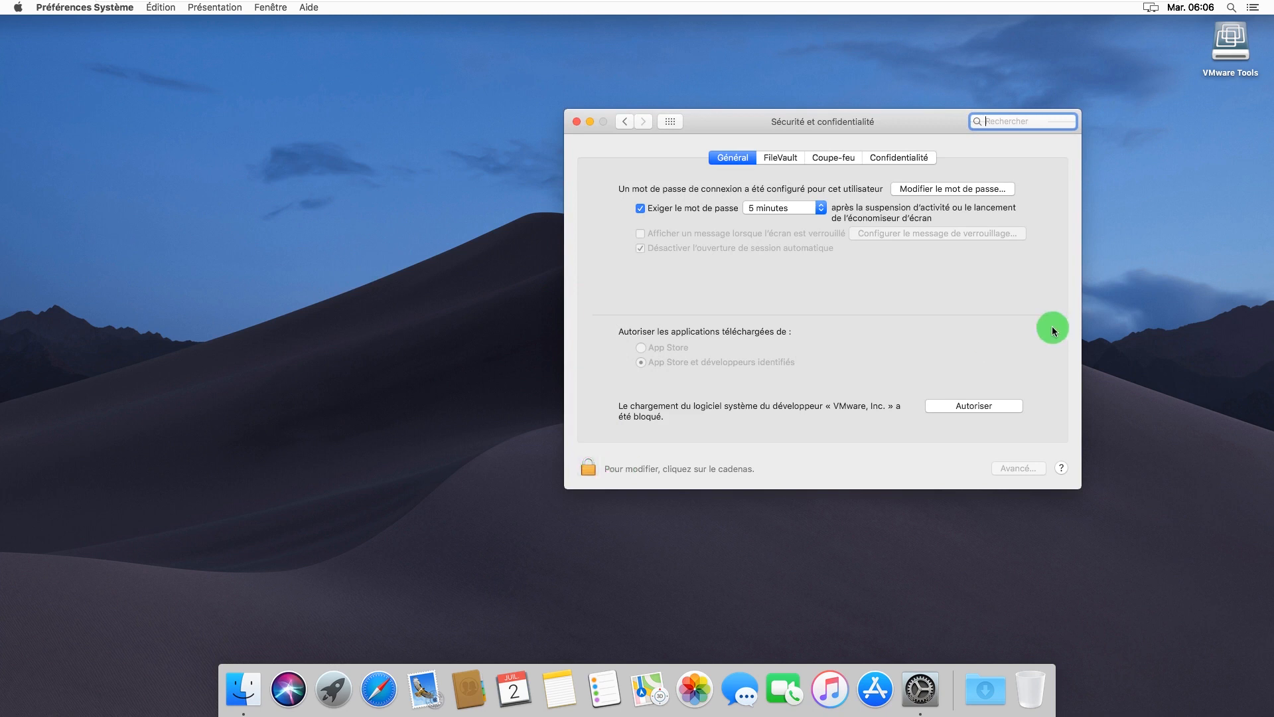
{"action": "left_click", "coordinate": [588, 470]}
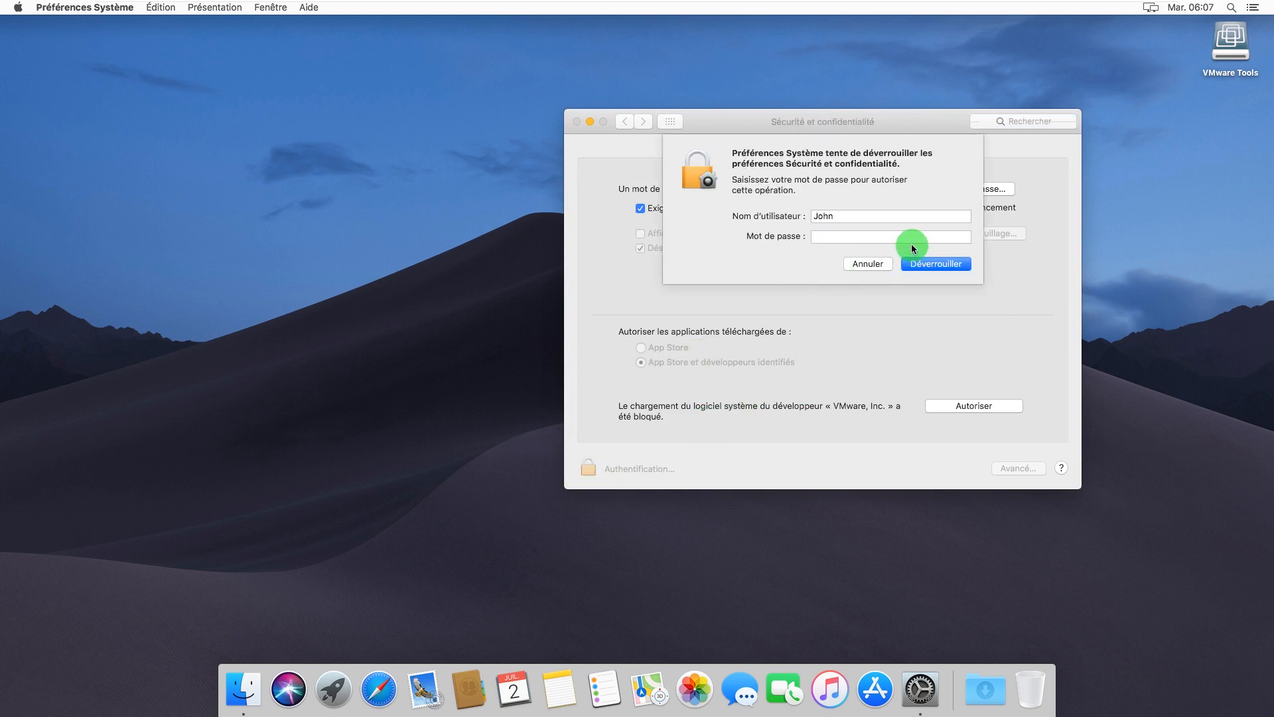
{"action": "left_click", "coordinate": [949, 264]}
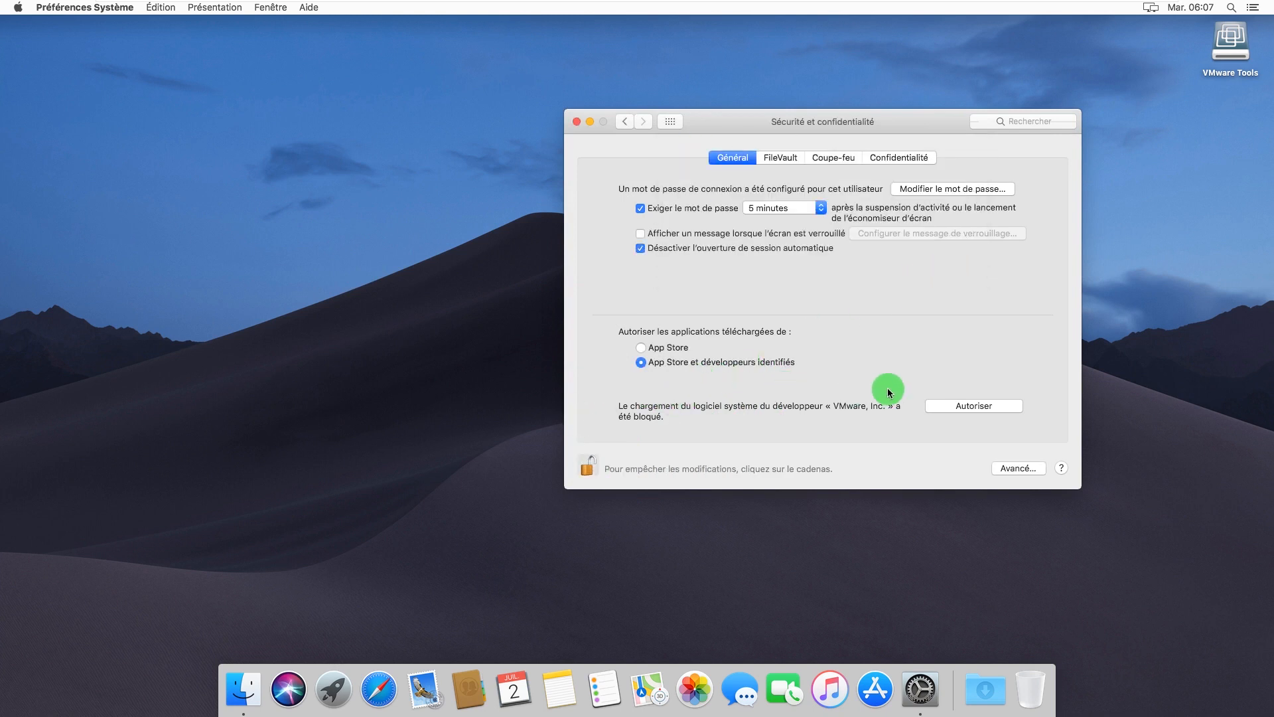
{"action": "left_click", "coordinate": [974, 405]}
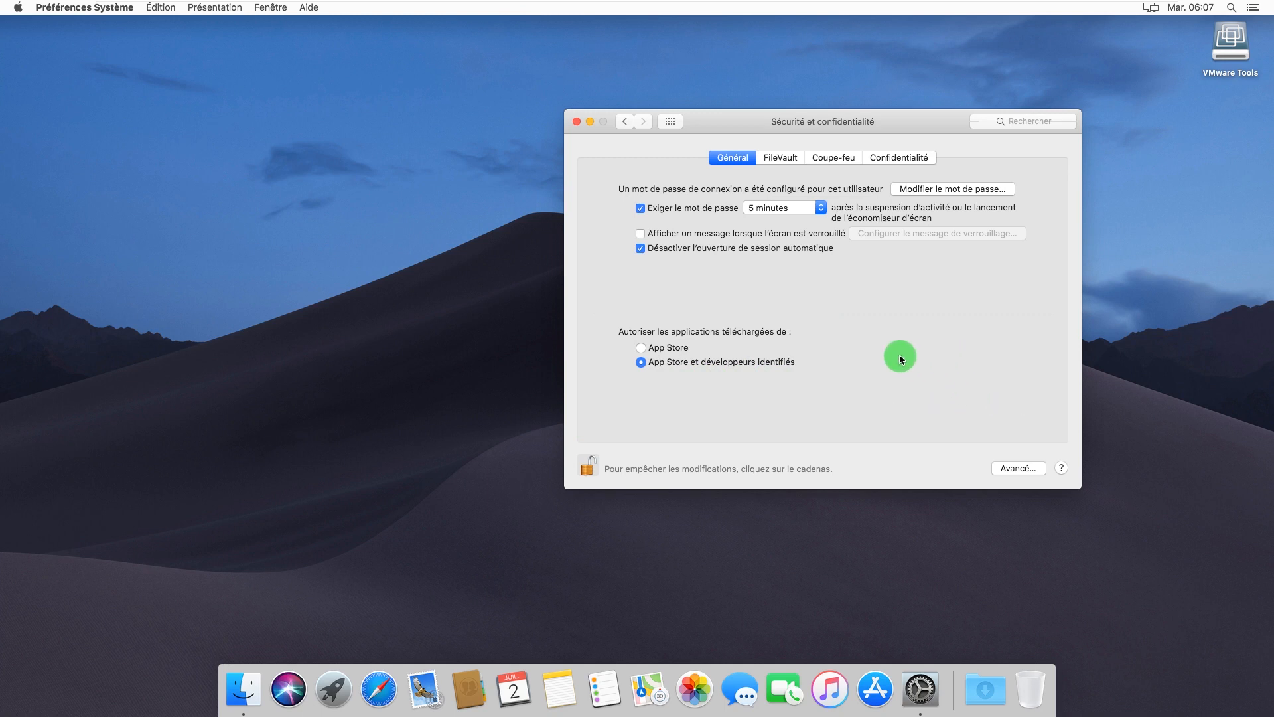
{"action": "left_click", "coordinate": [578, 122]}
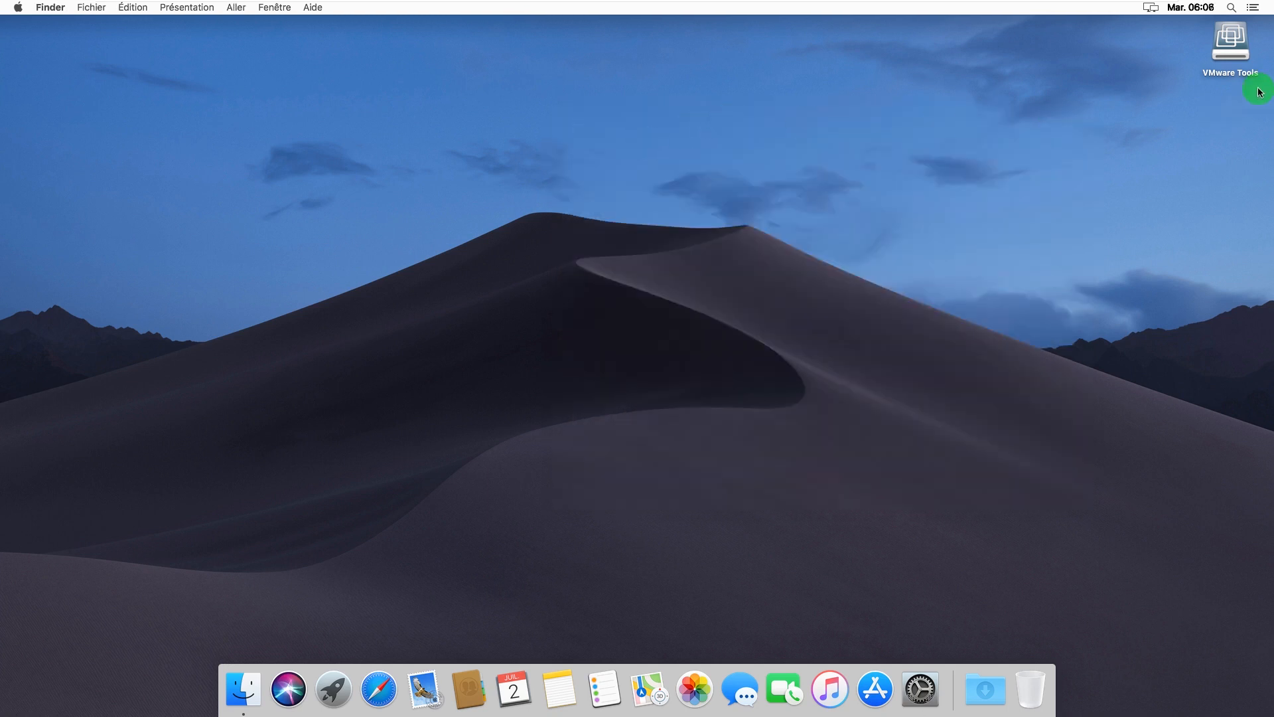
Eject the VMware Tools disc to the Trash and launch System Preferences from the Dock
{"action": "left_click_drag", "start_coordinate": [1231, 55], "coordinate": [1028, 671]}
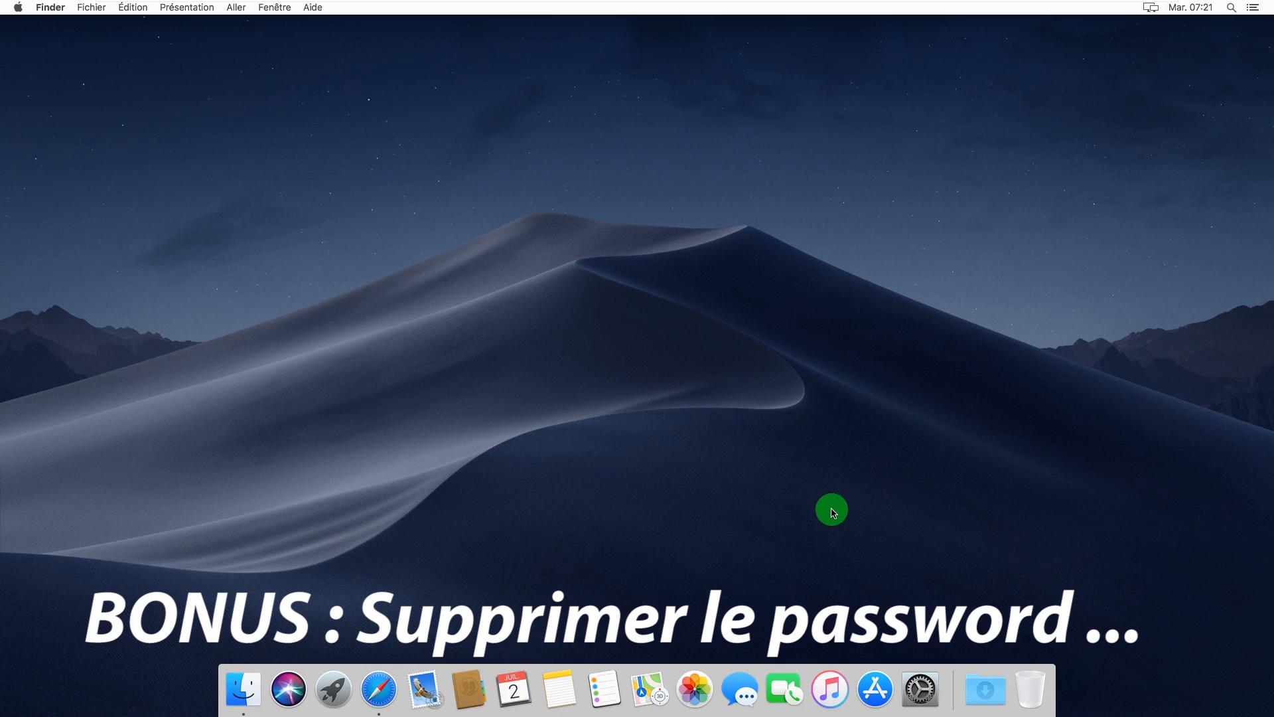
{"action": "left_click", "coordinate": [919, 684]}
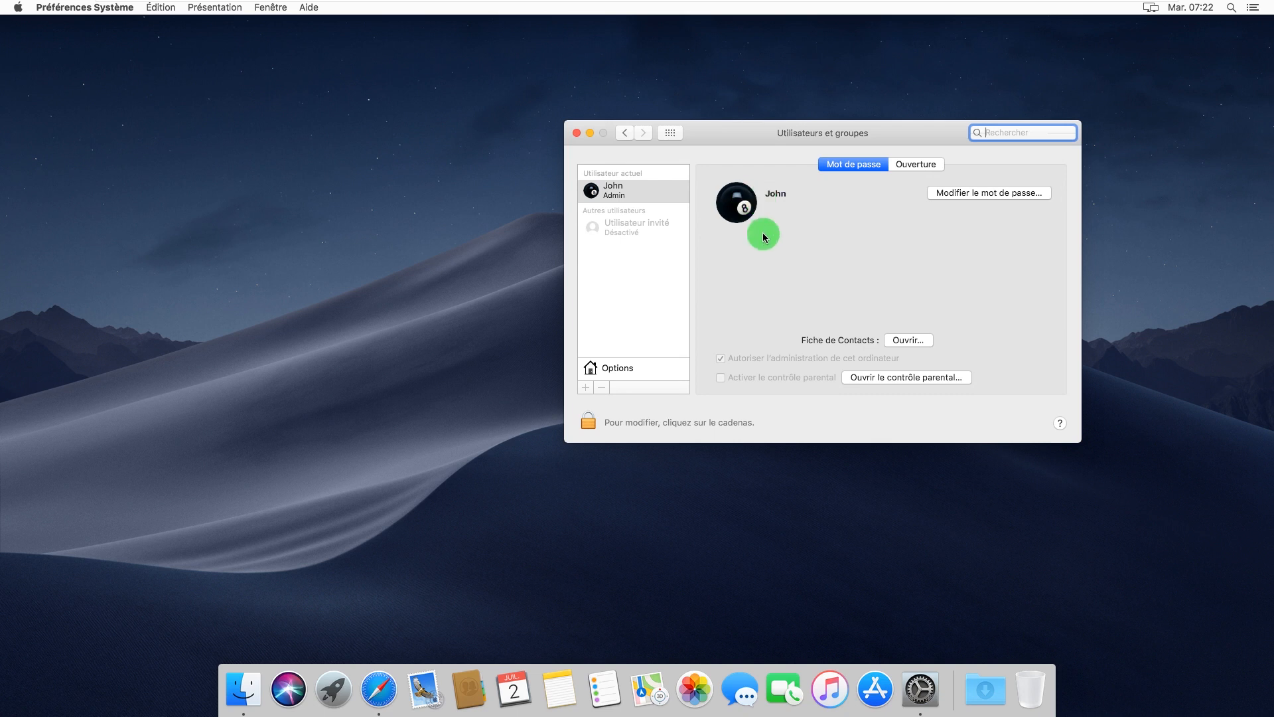
Unlock Utilisateurs et groupes with the admin password
{"action": "left_click", "coordinate": [590, 423]}
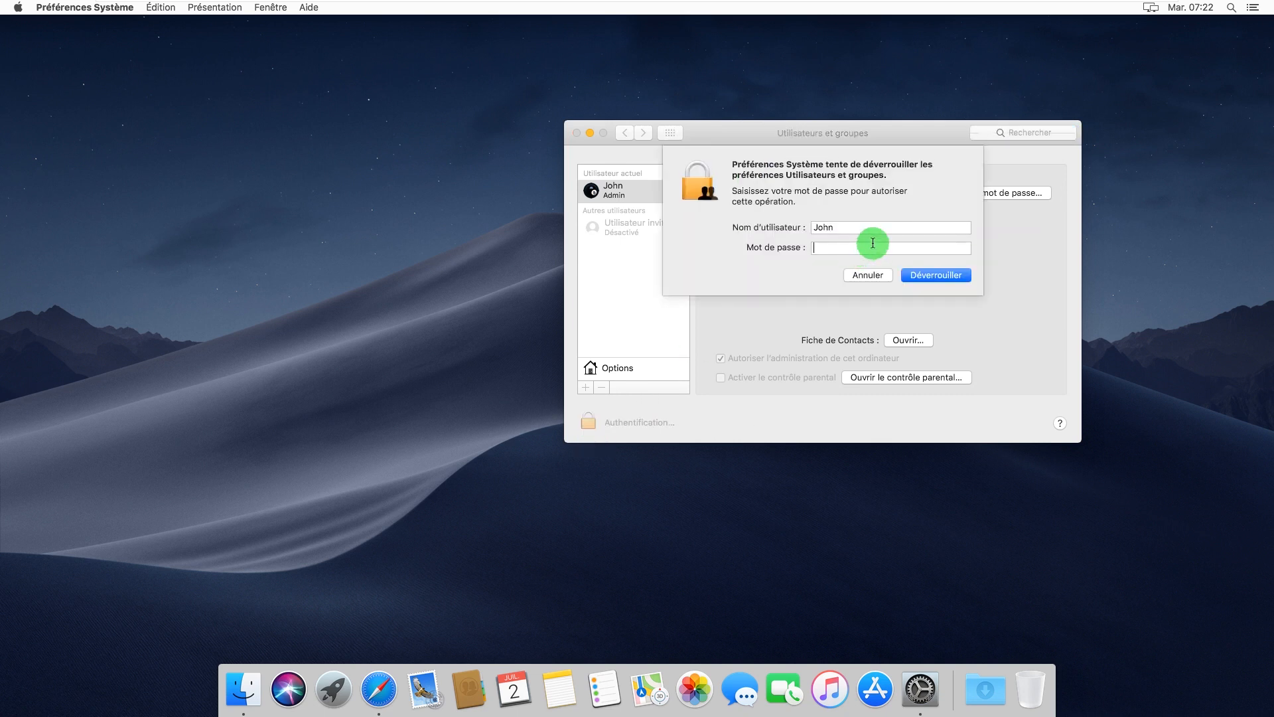
{"action": "type", "text": "••••••••"}
{"action": "left_click", "coordinate": [921, 274]}
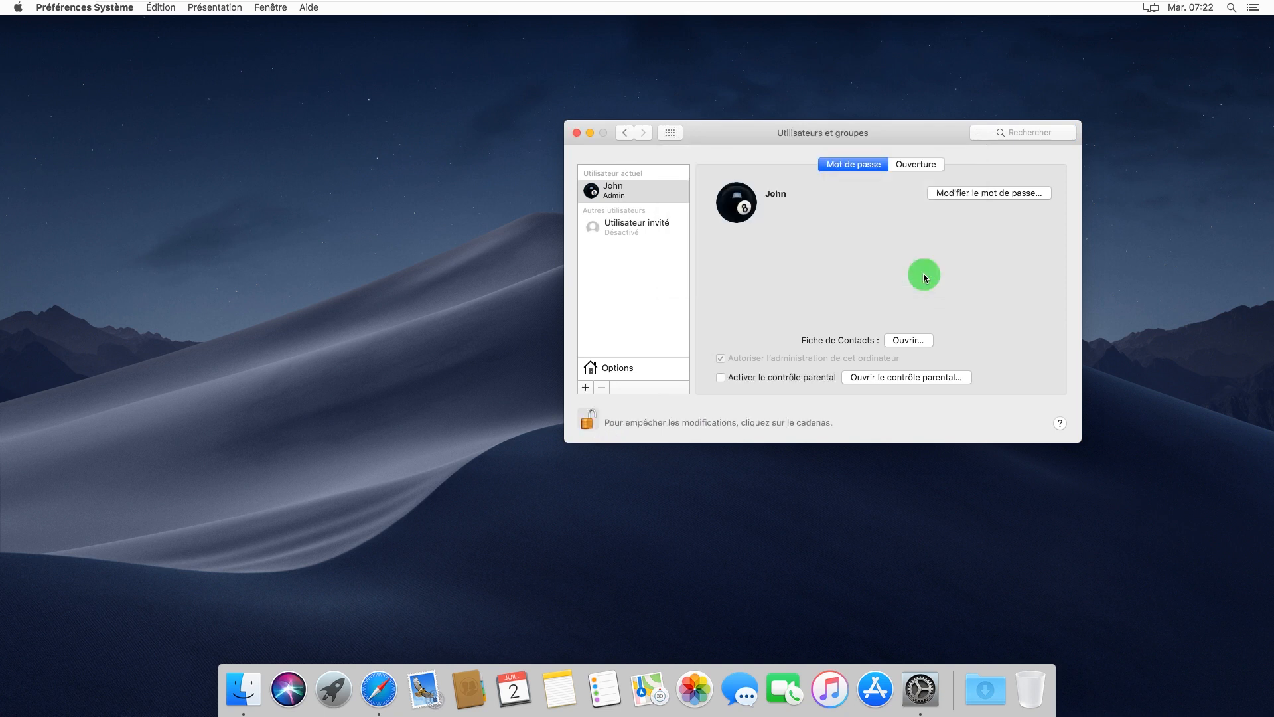
Change the account password to empty with hint 'rien', accepting the no-password warning
{"action": "left_click", "coordinate": [970, 194]}
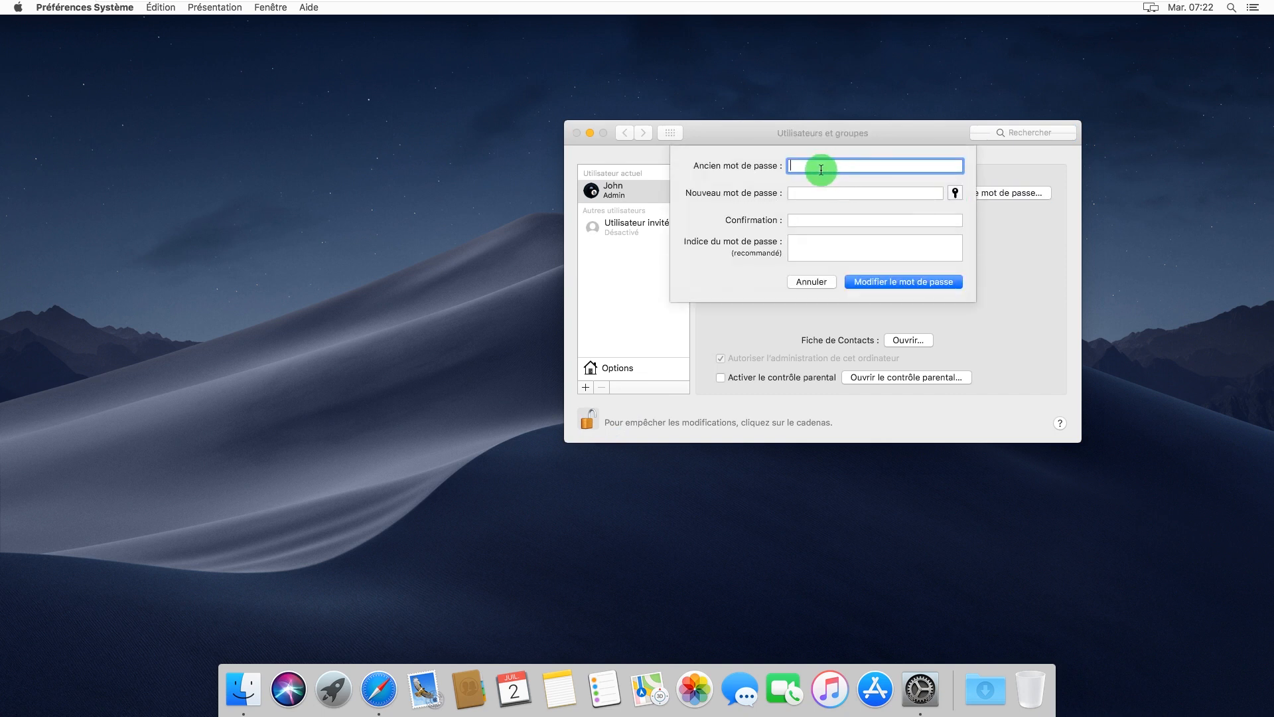
{"action": "type", "text": "••••••••"}
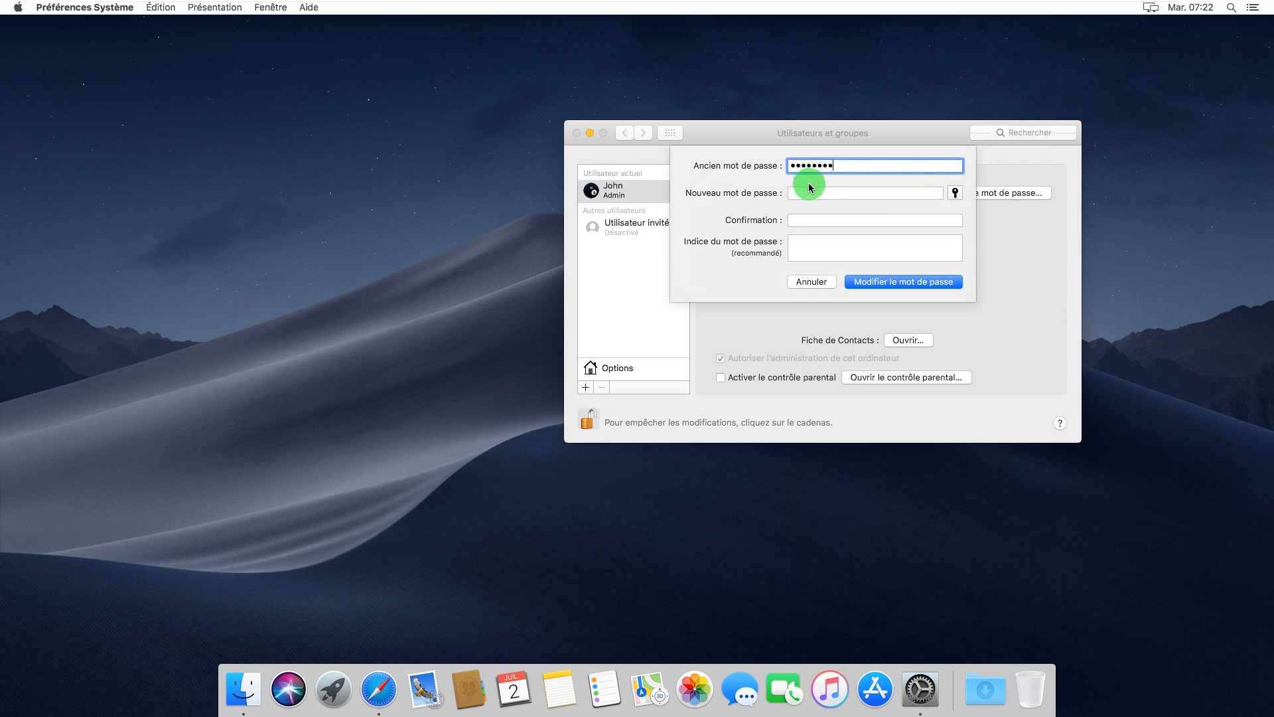
{"action": "left_click", "coordinate": [811, 196]}
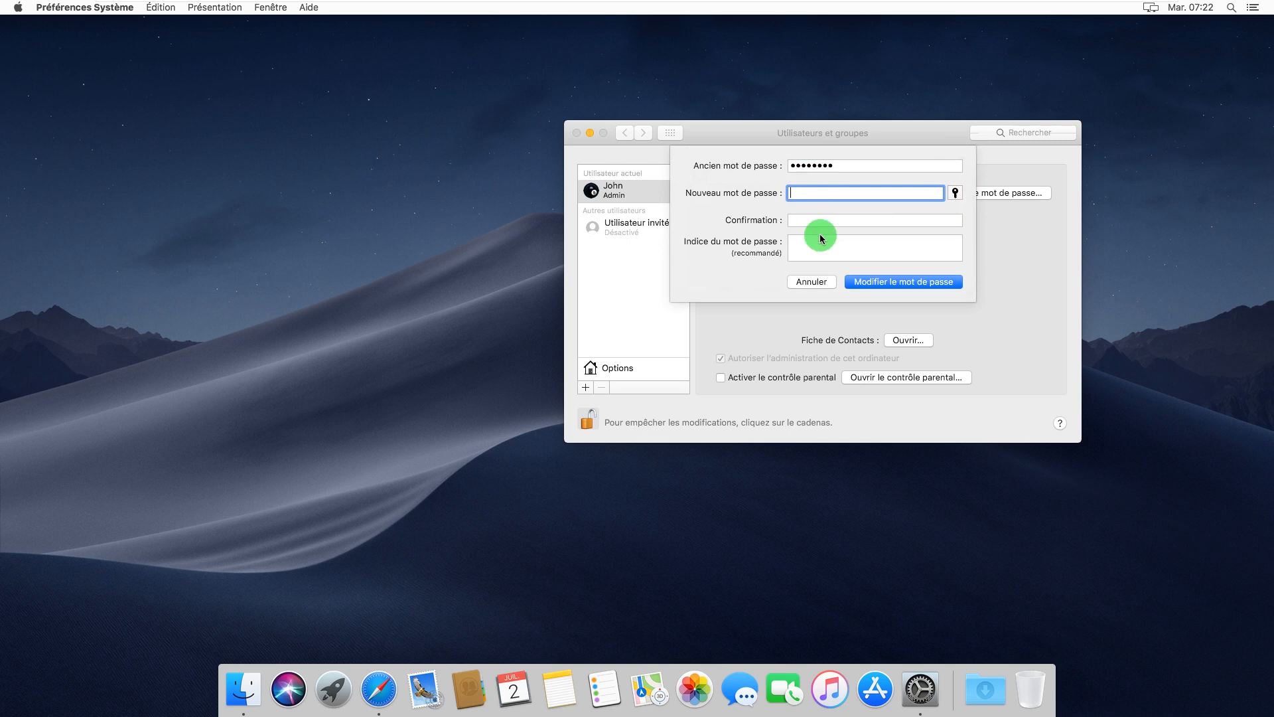
{"action": "left_click", "coordinate": [811, 220]}
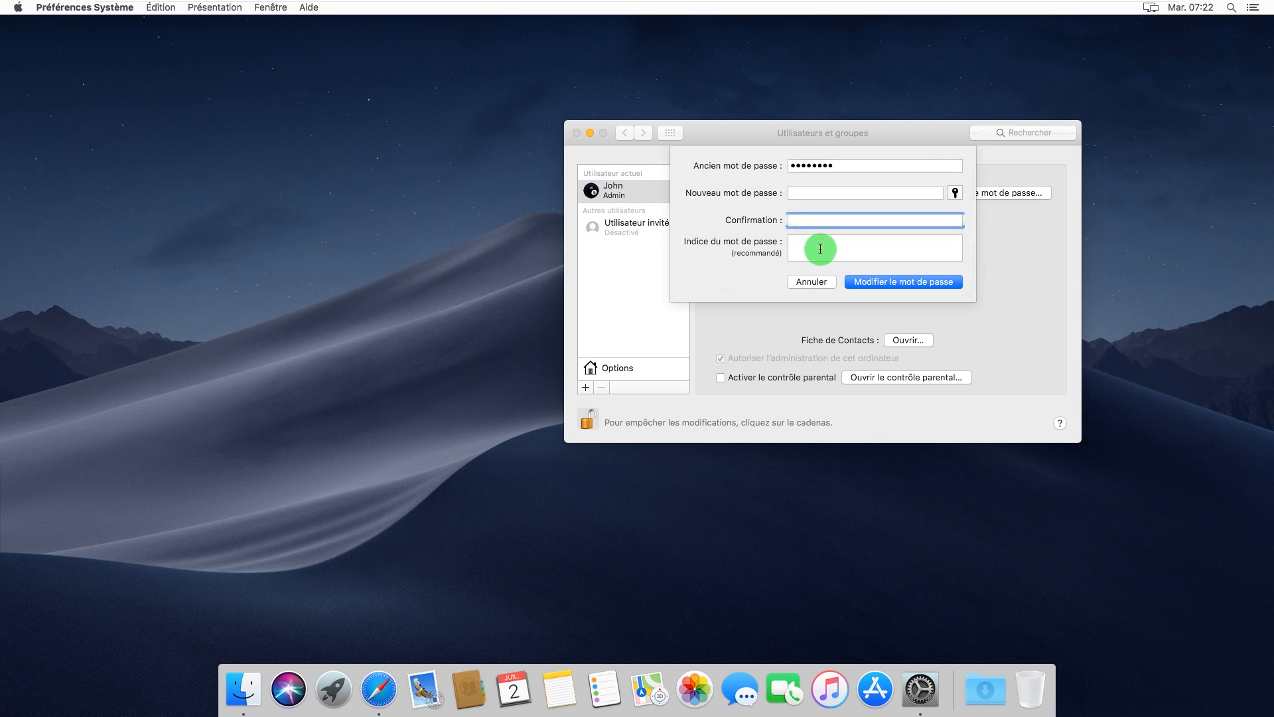
{"action": "left_click", "coordinate": [823, 249]}
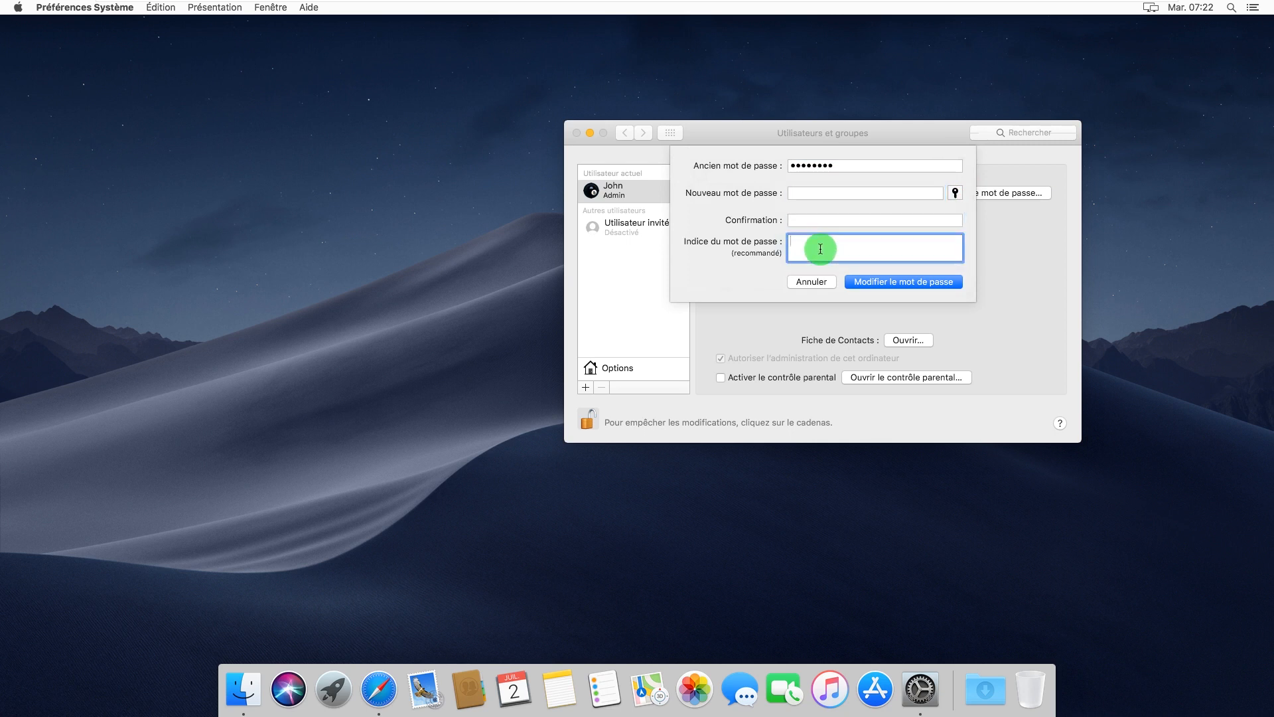
{"action": "type", "text": "rien"}
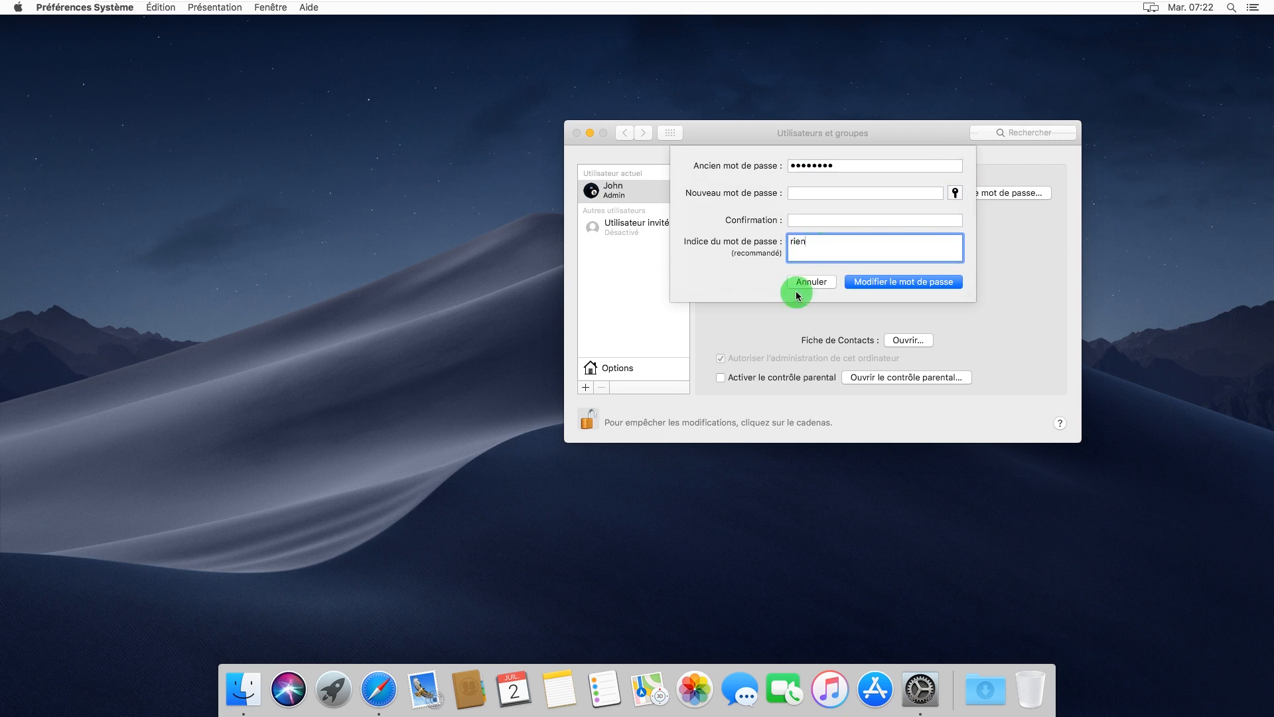
{"action": "left_click", "coordinate": [914, 286]}
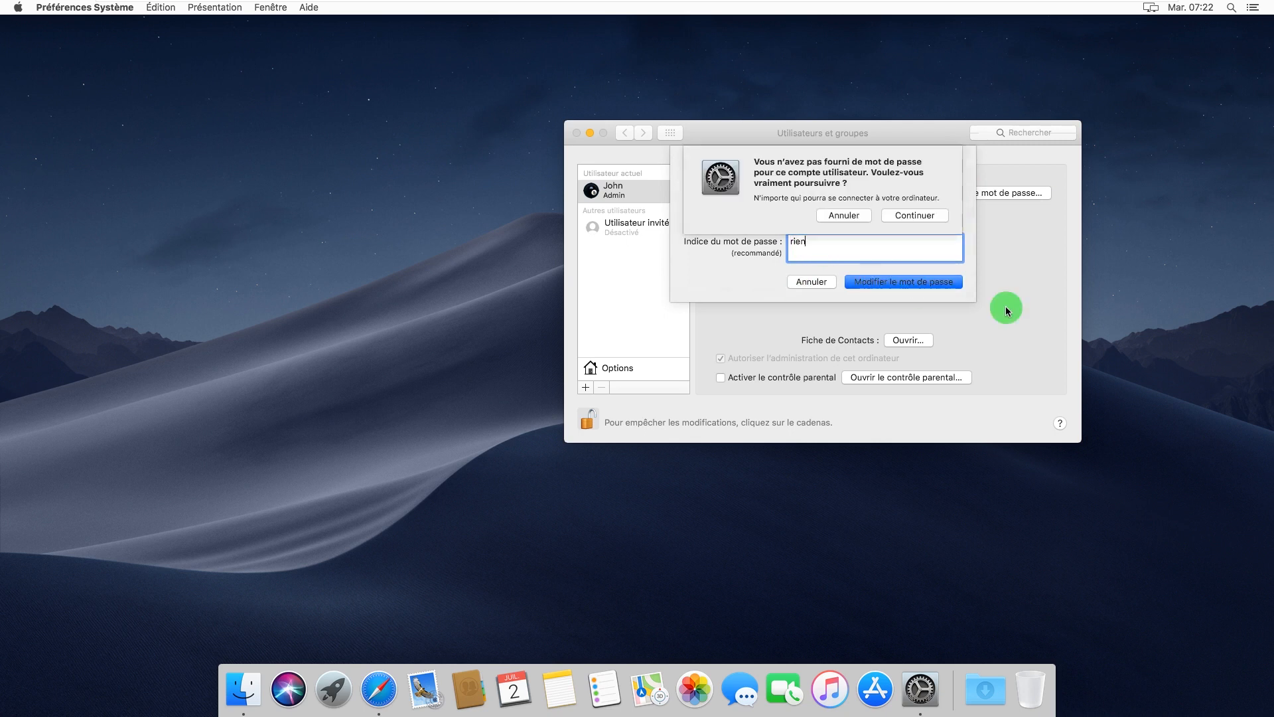
{"action": "left_click", "coordinate": [910, 218]}
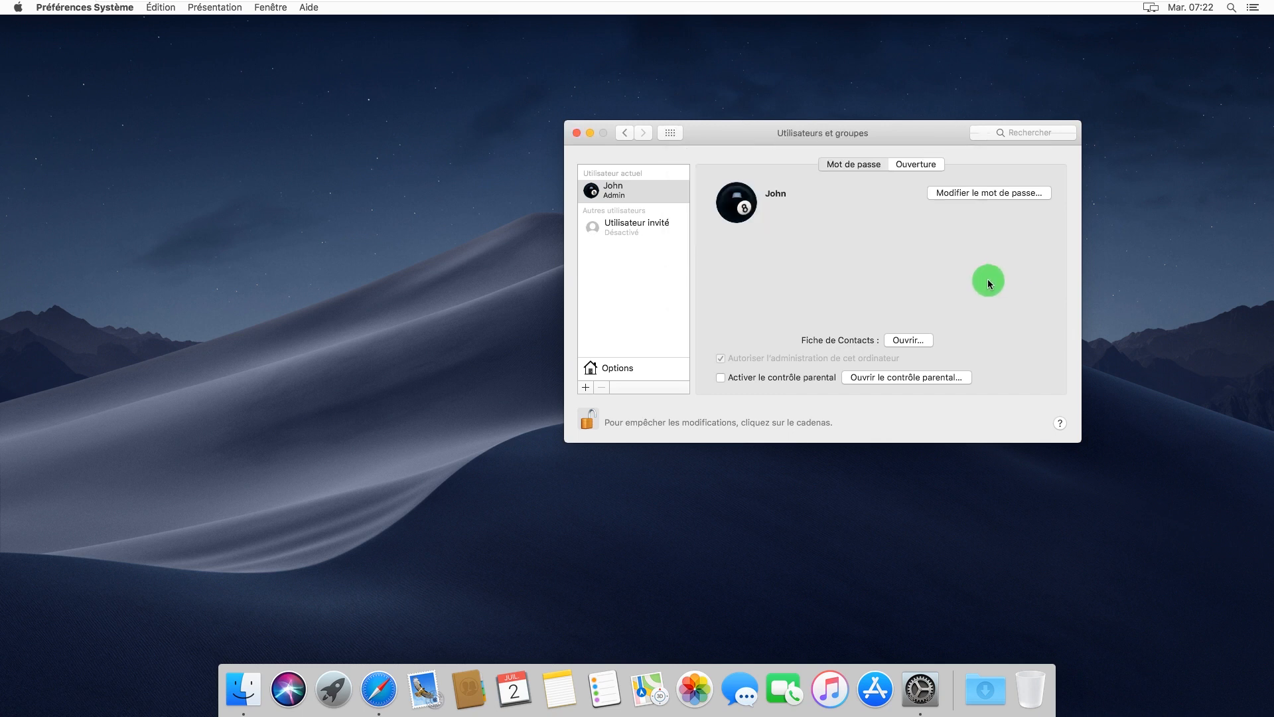
Set Ouverture de session automatique to the admin account with no password, then lock and close the pane
{"action": "left_click", "coordinate": [609, 371]}
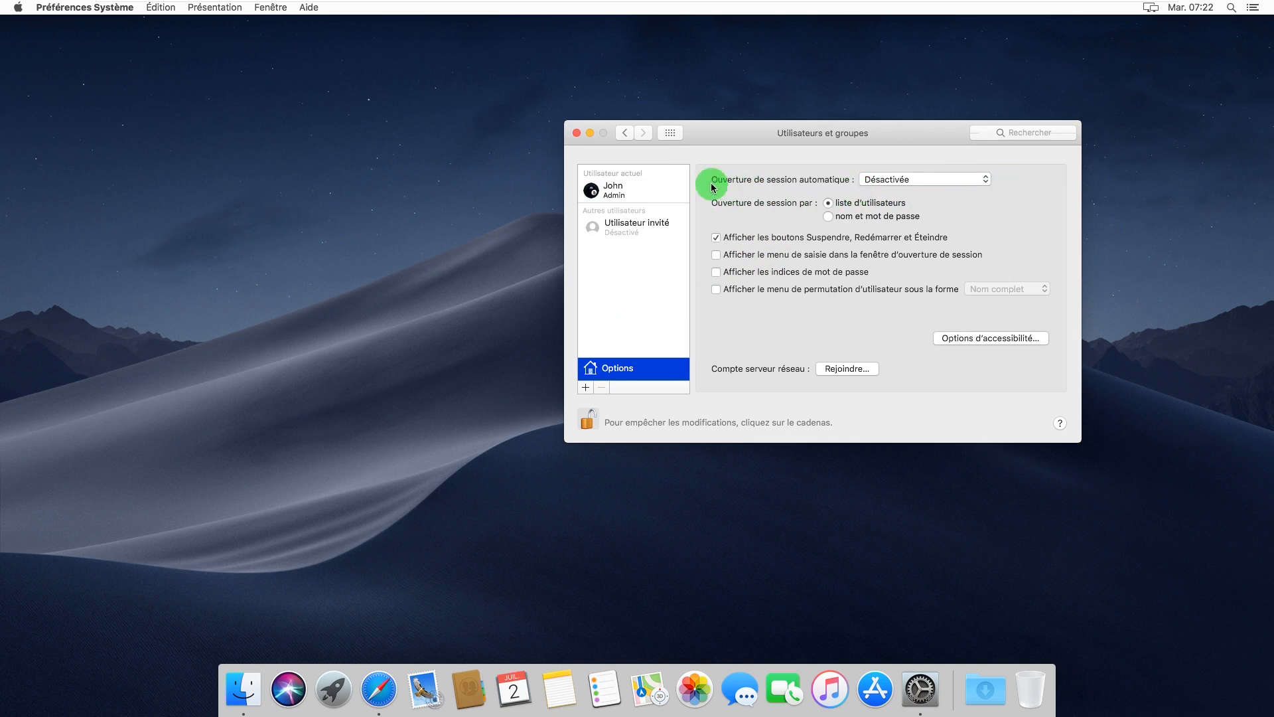
{"action": "left_click", "coordinate": [982, 180]}
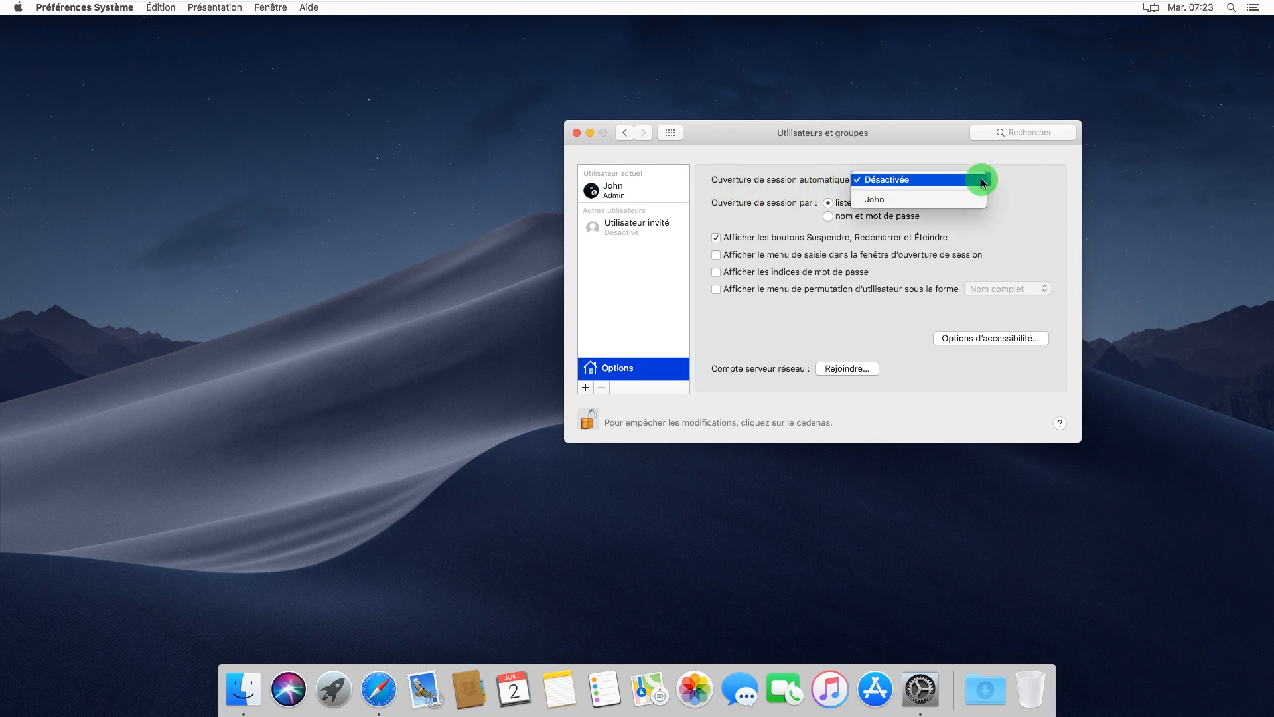
{"action": "left_click", "coordinate": [878, 201]}
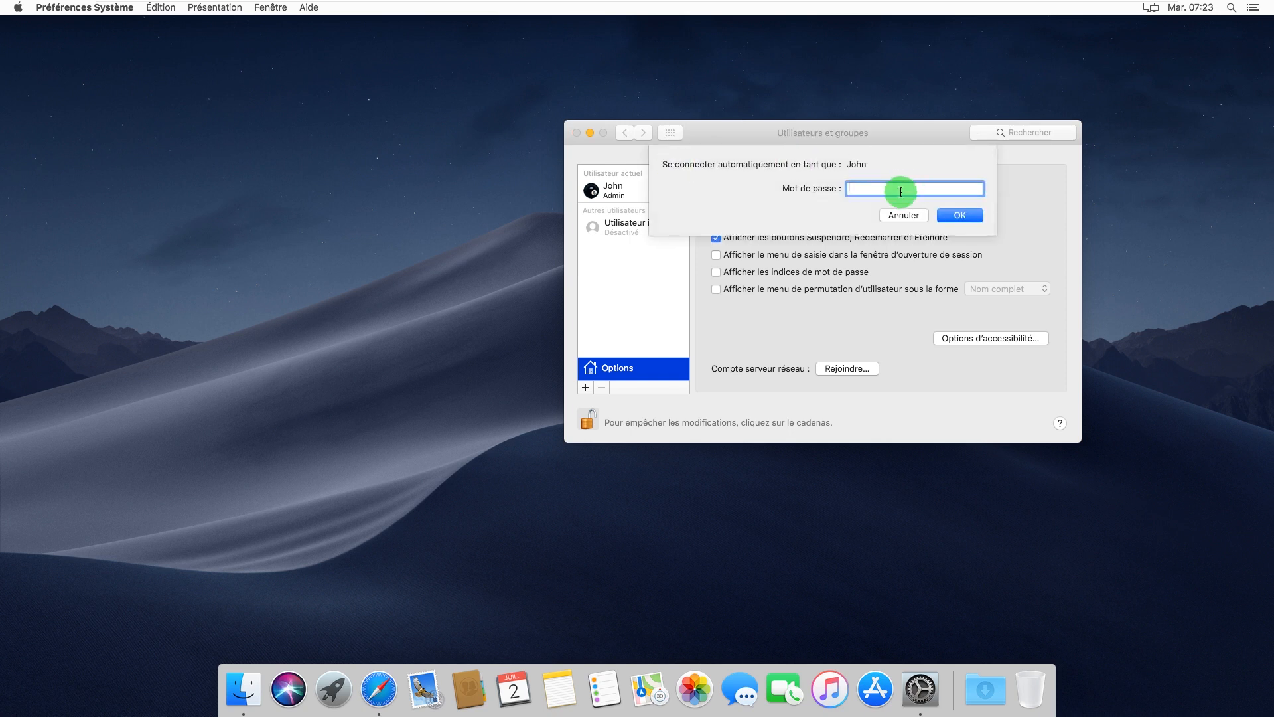
{"action": "type", "text": "••"}
{"action": "key", "text": "BackSpace"}
{"action": "key", "text": "BackSpace"}
{"action": "left_click", "coordinate": [963, 216]}
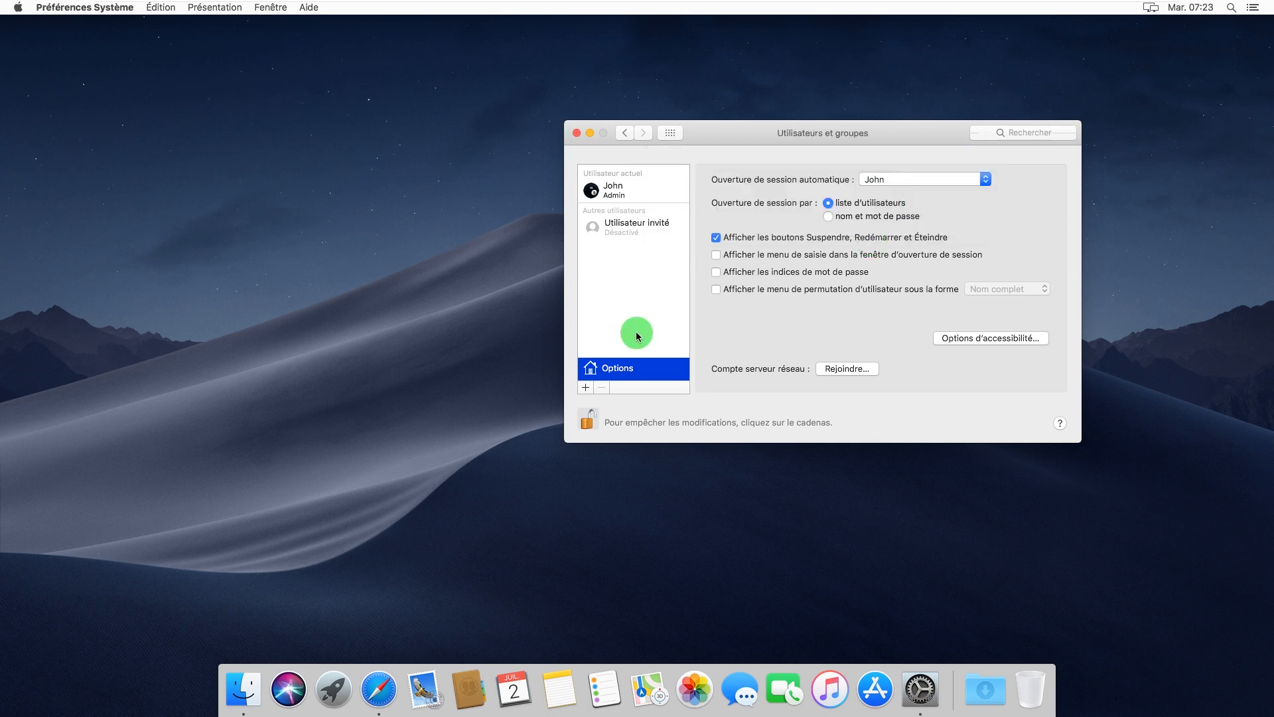
{"action": "left_click", "coordinate": [591, 421]}
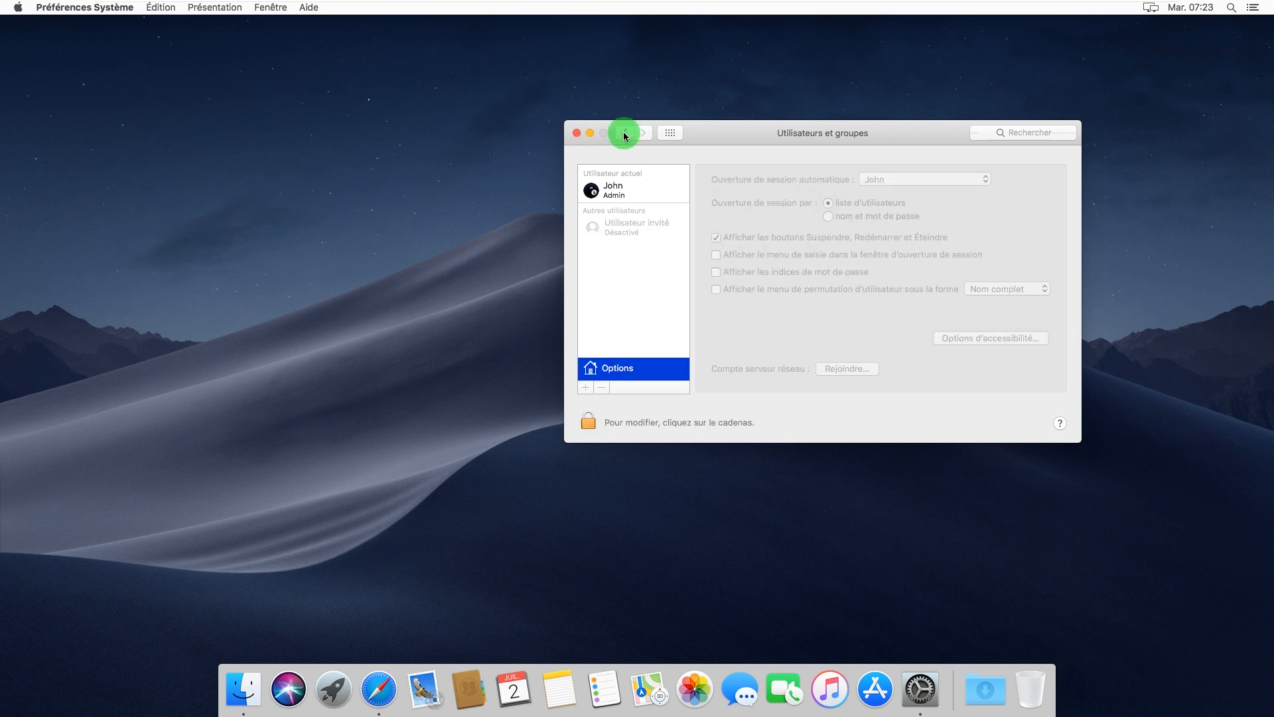
{"action": "left_click", "coordinate": [576, 132]}
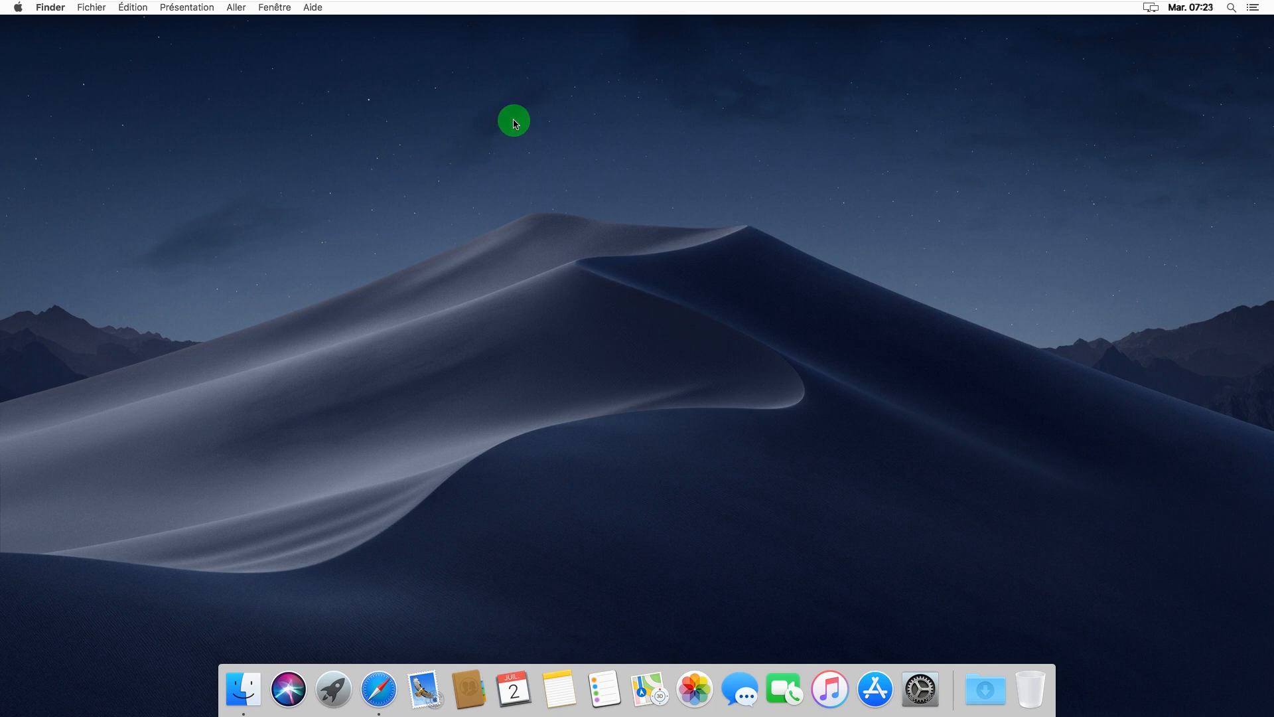
Choose Redémarrer… from the Apple menu and confirm the restart
{"action": "left_click", "coordinate": [19, 8]}
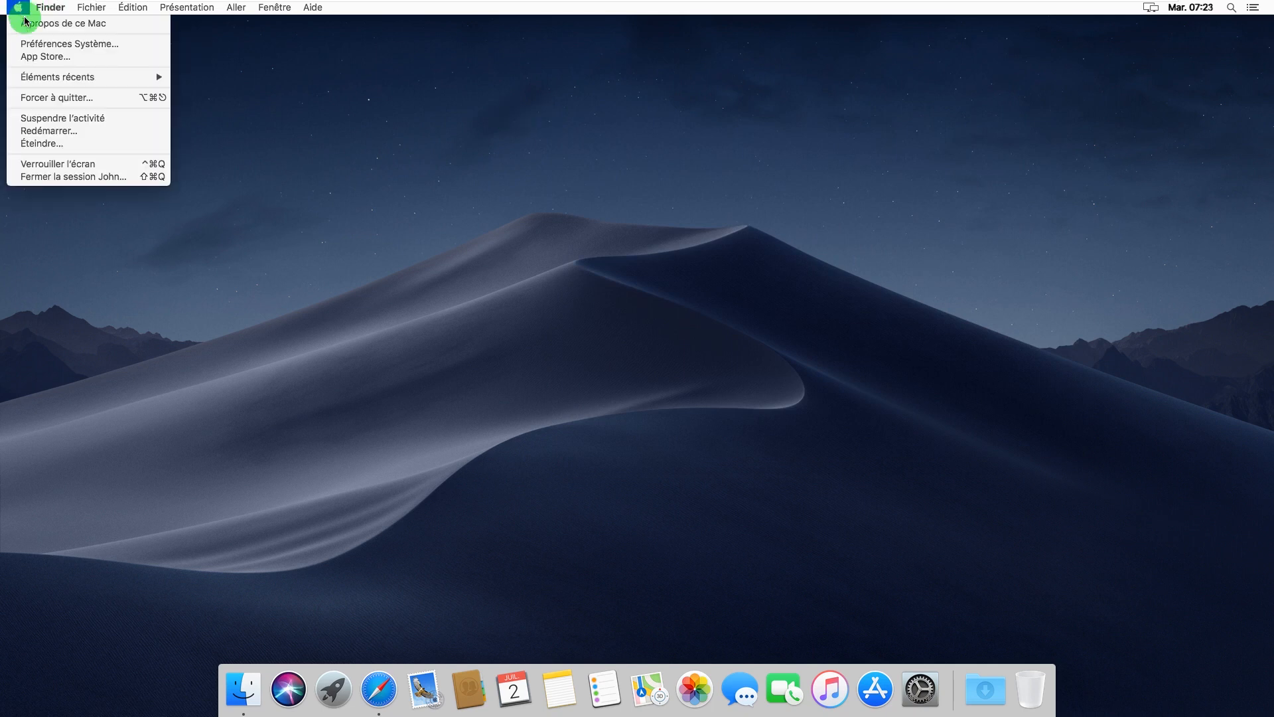
{"action": "left_click", "coordinate": [93, 130]}
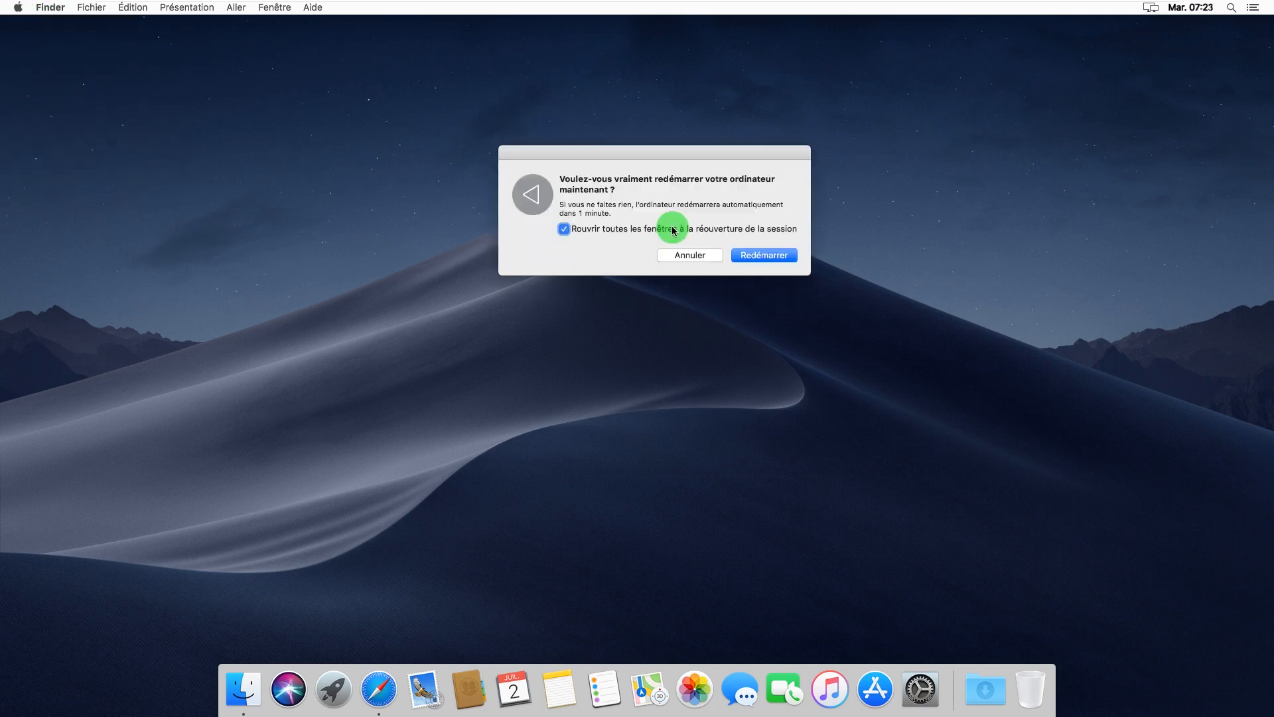
{"action": "left_click", "coordinate": [764, 255]}
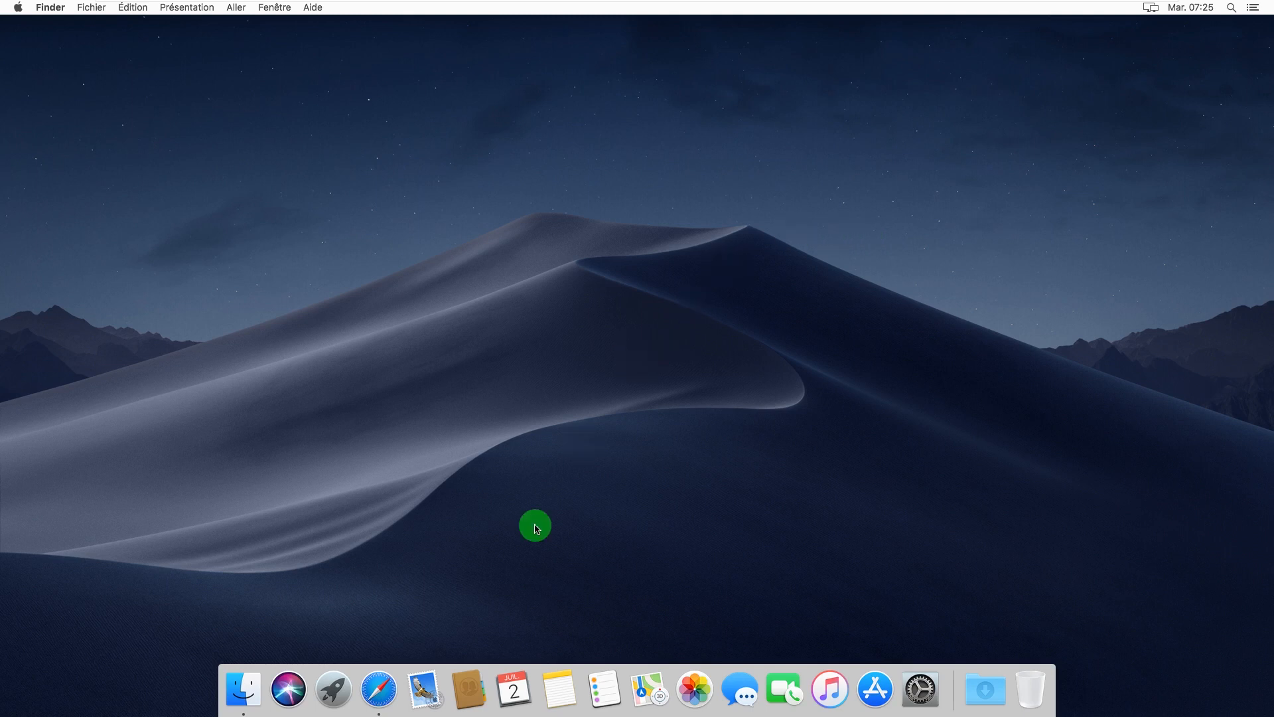
{"action": "left_click", "coordinate": [383, 683]}
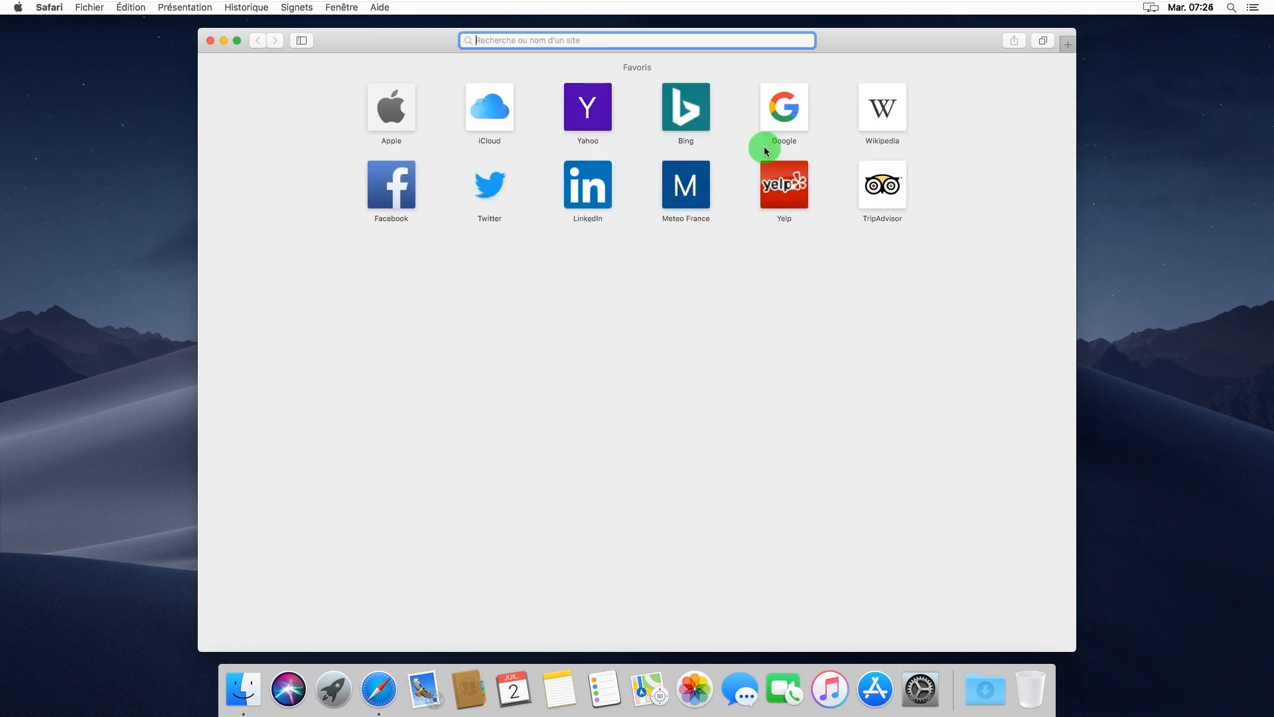
{"action": "left_click", "coordinate": [780, 123]}
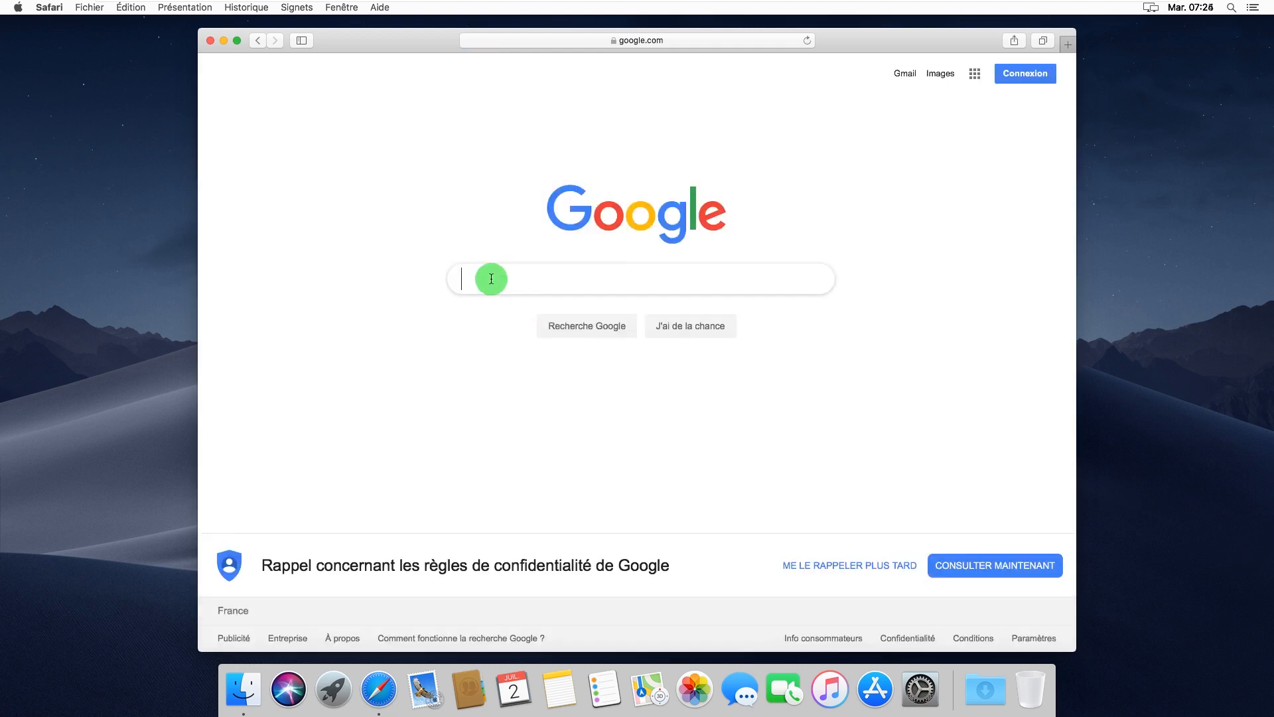
{"action": "left_click", "coordinate": [209, 42]}
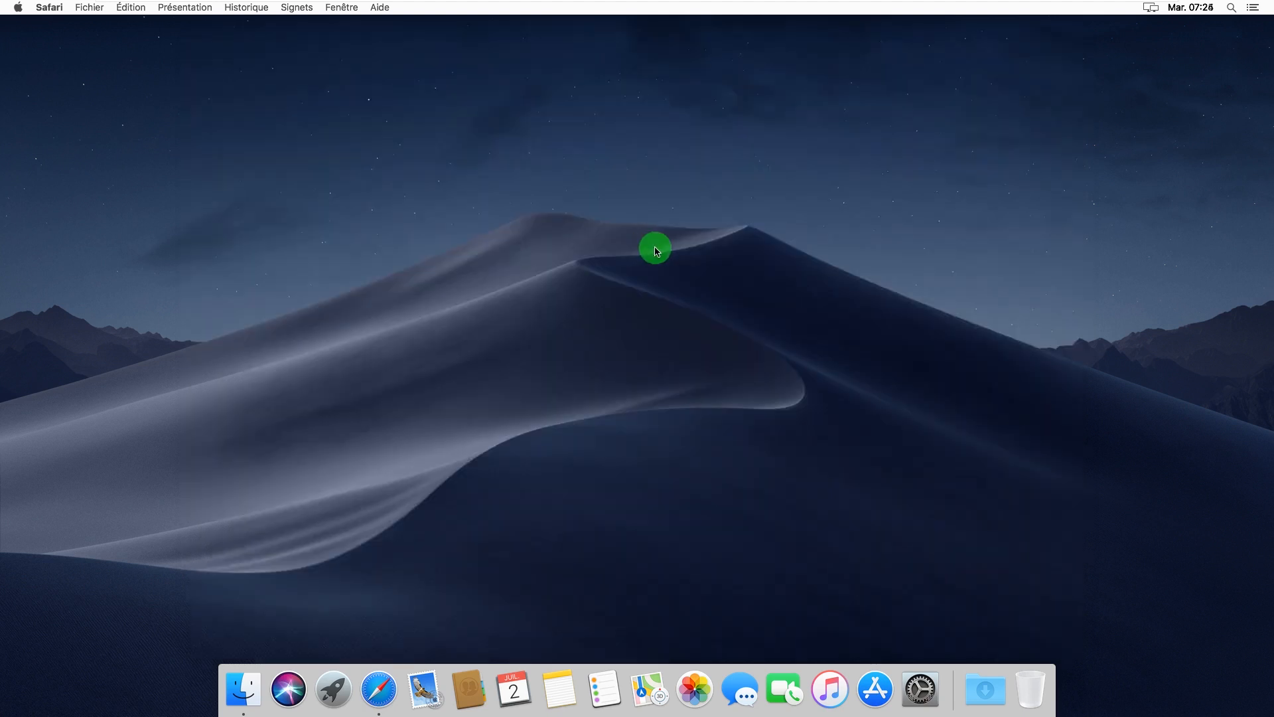
{"action": "left_click", "coordinate": [657, 248]}
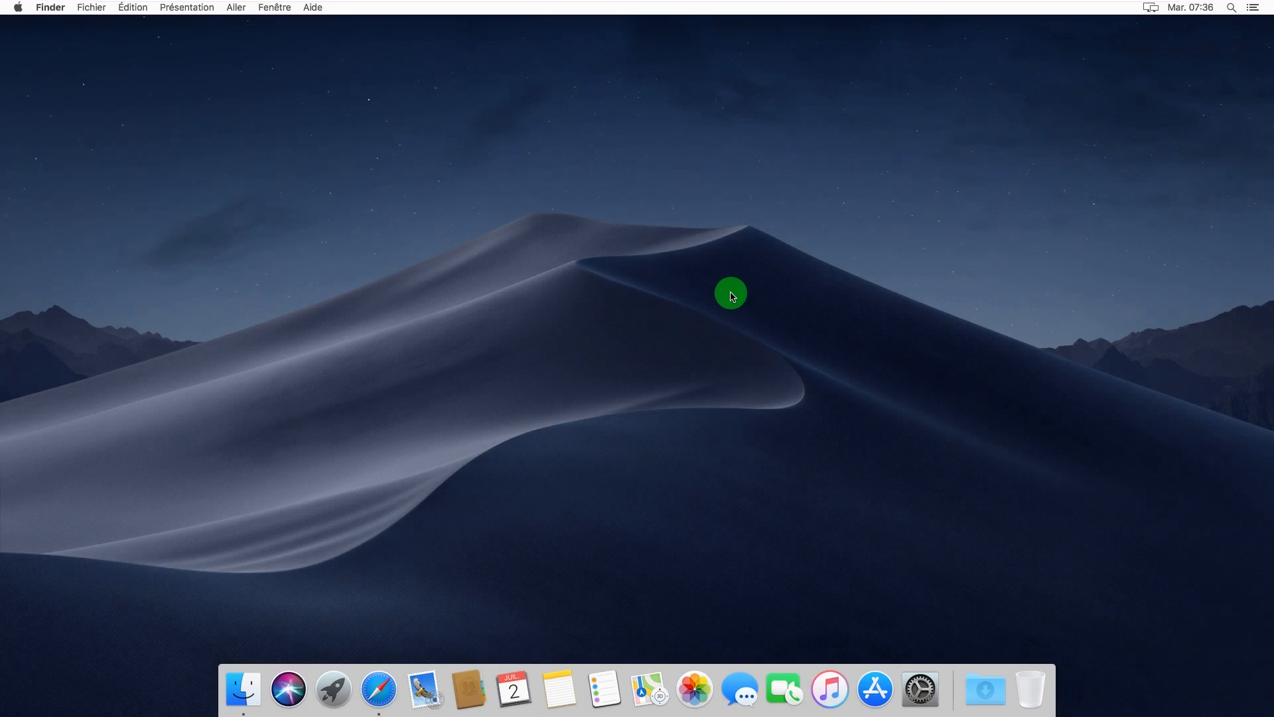